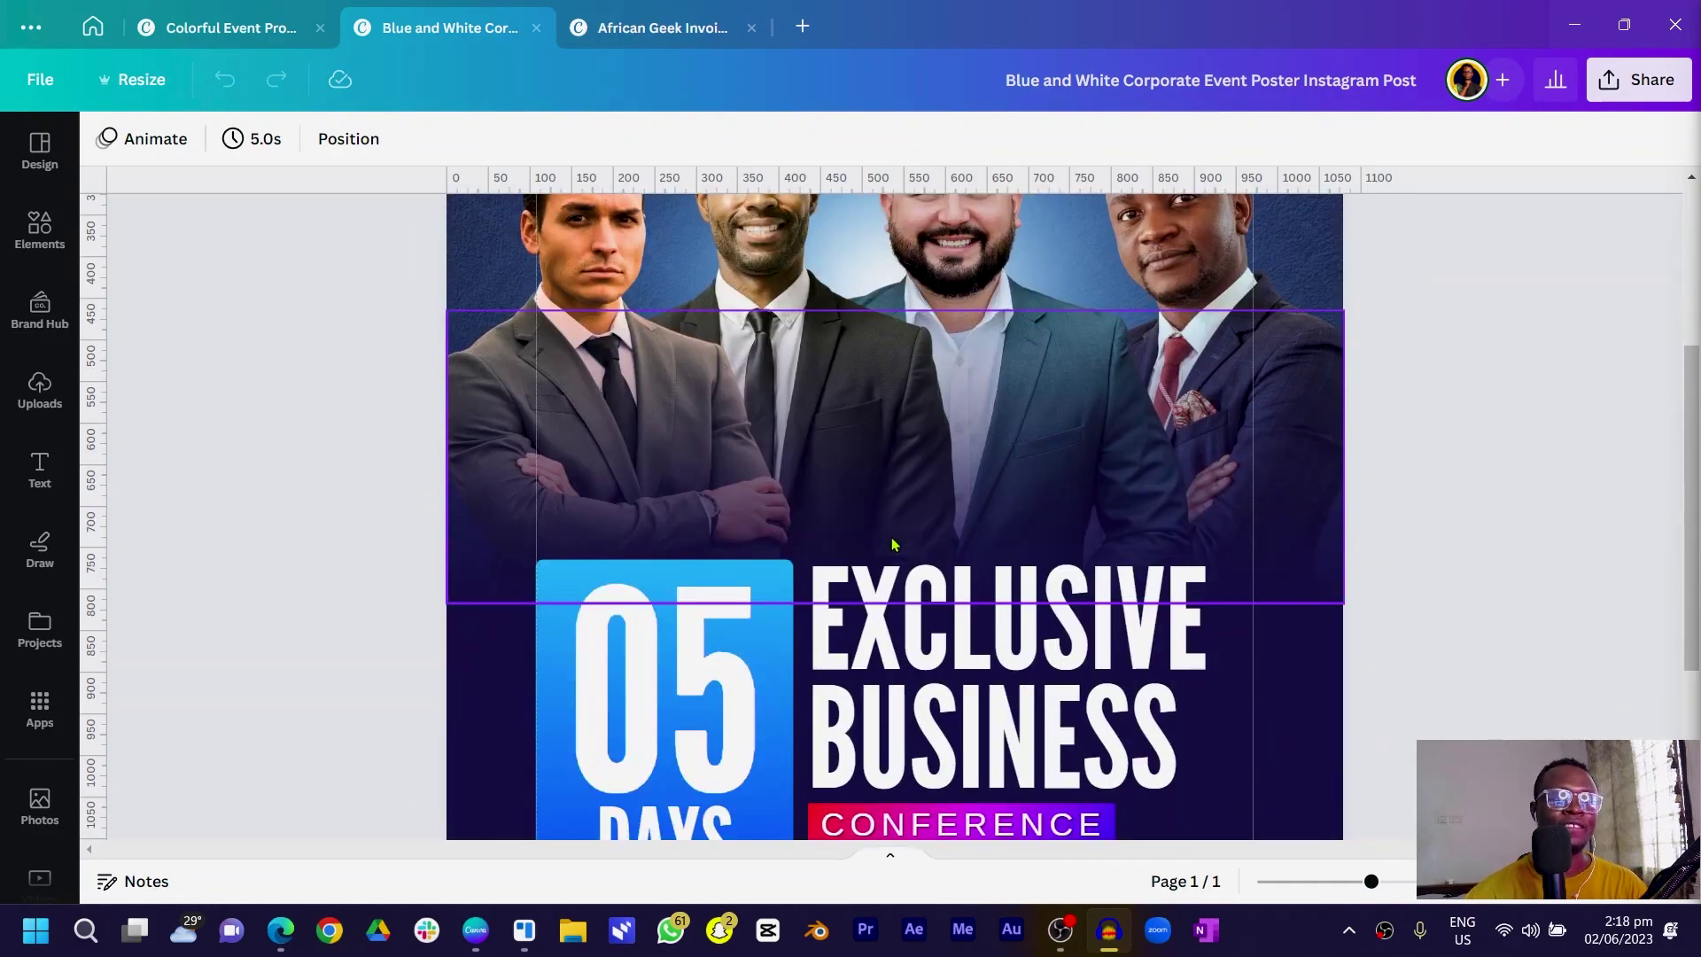
Add a new blank page after the business conference poster
{"action": "scroll", "coordinate": [1458, 384], "scroll_direction": "up", "scroll_amount": 2}
{"action": "scroll", "coordinate": [1447, 391], "scroll_direction": "down", "scroll_amount": 3}
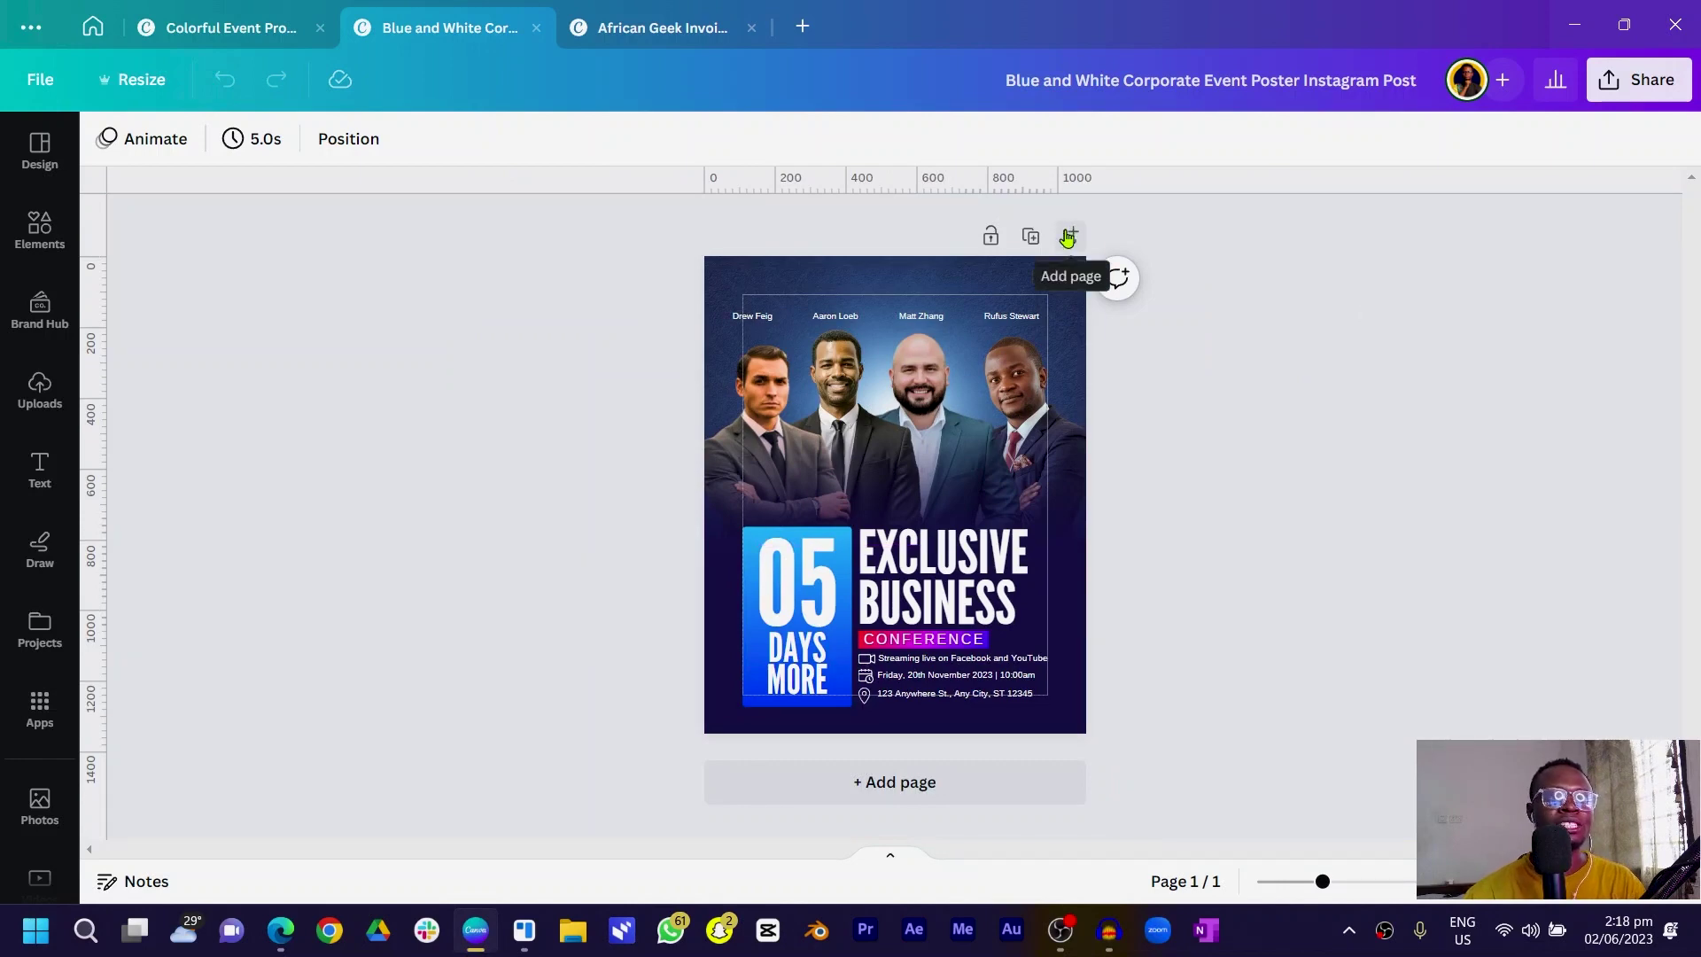
{"action": "left_click", "coordinate": [1067, 238]}
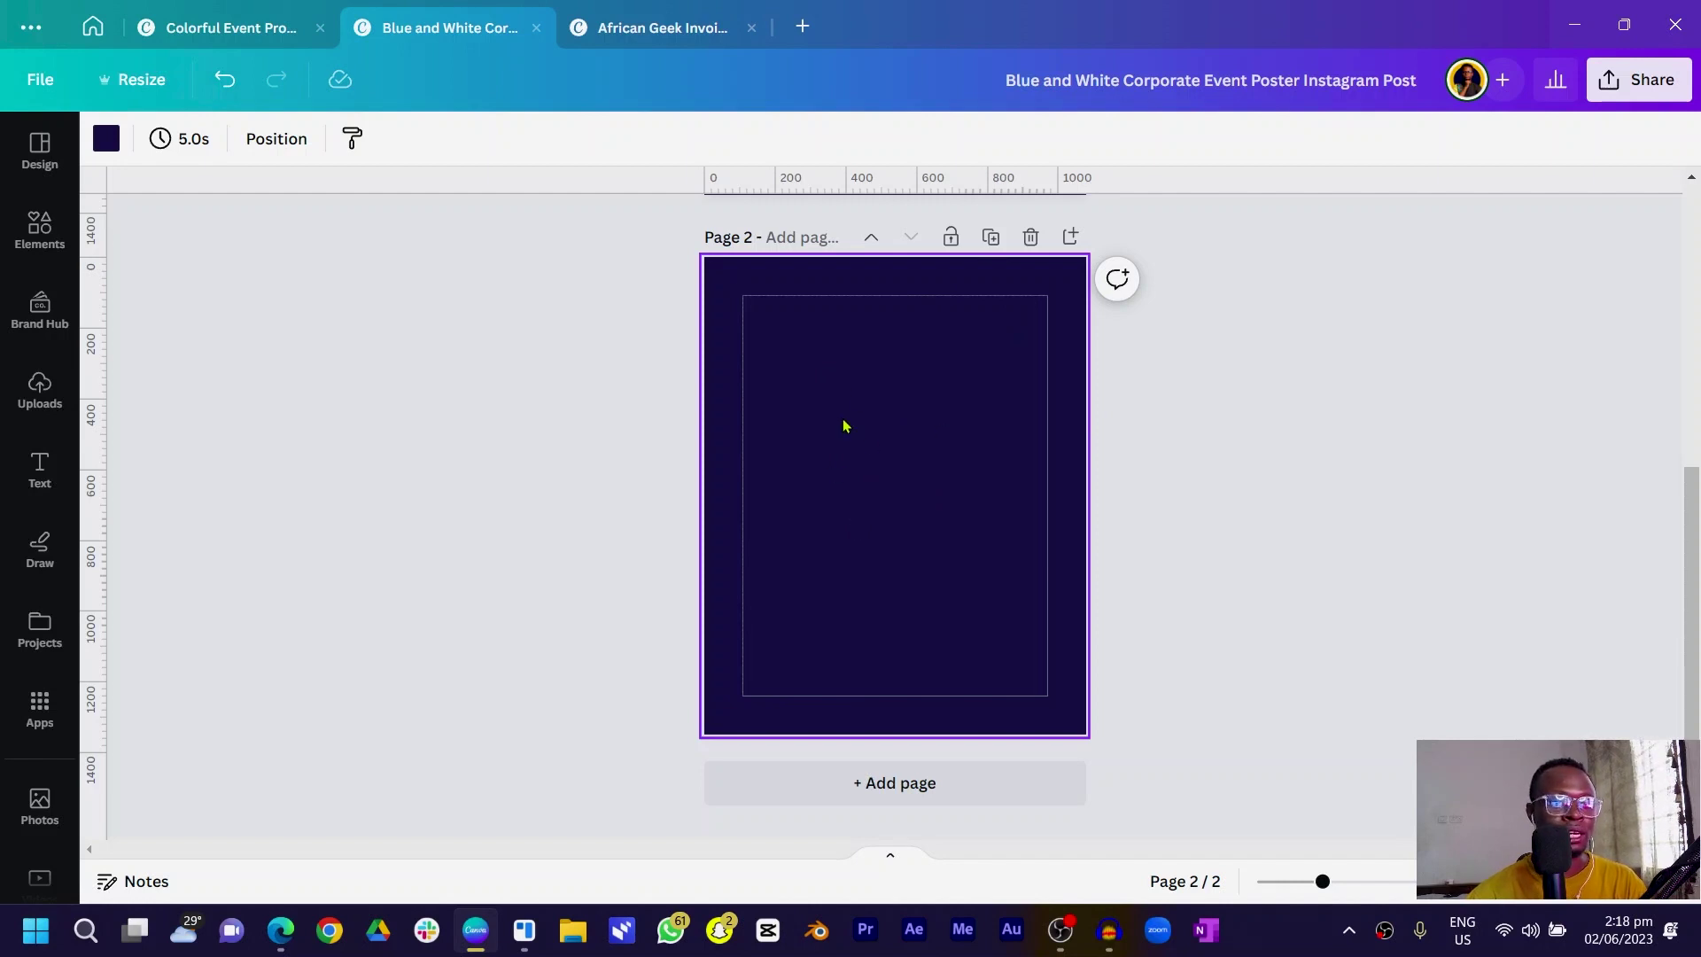
Check the hex code of the new page's background color
{"action": "left_click", "coordinate": [106, 137]}
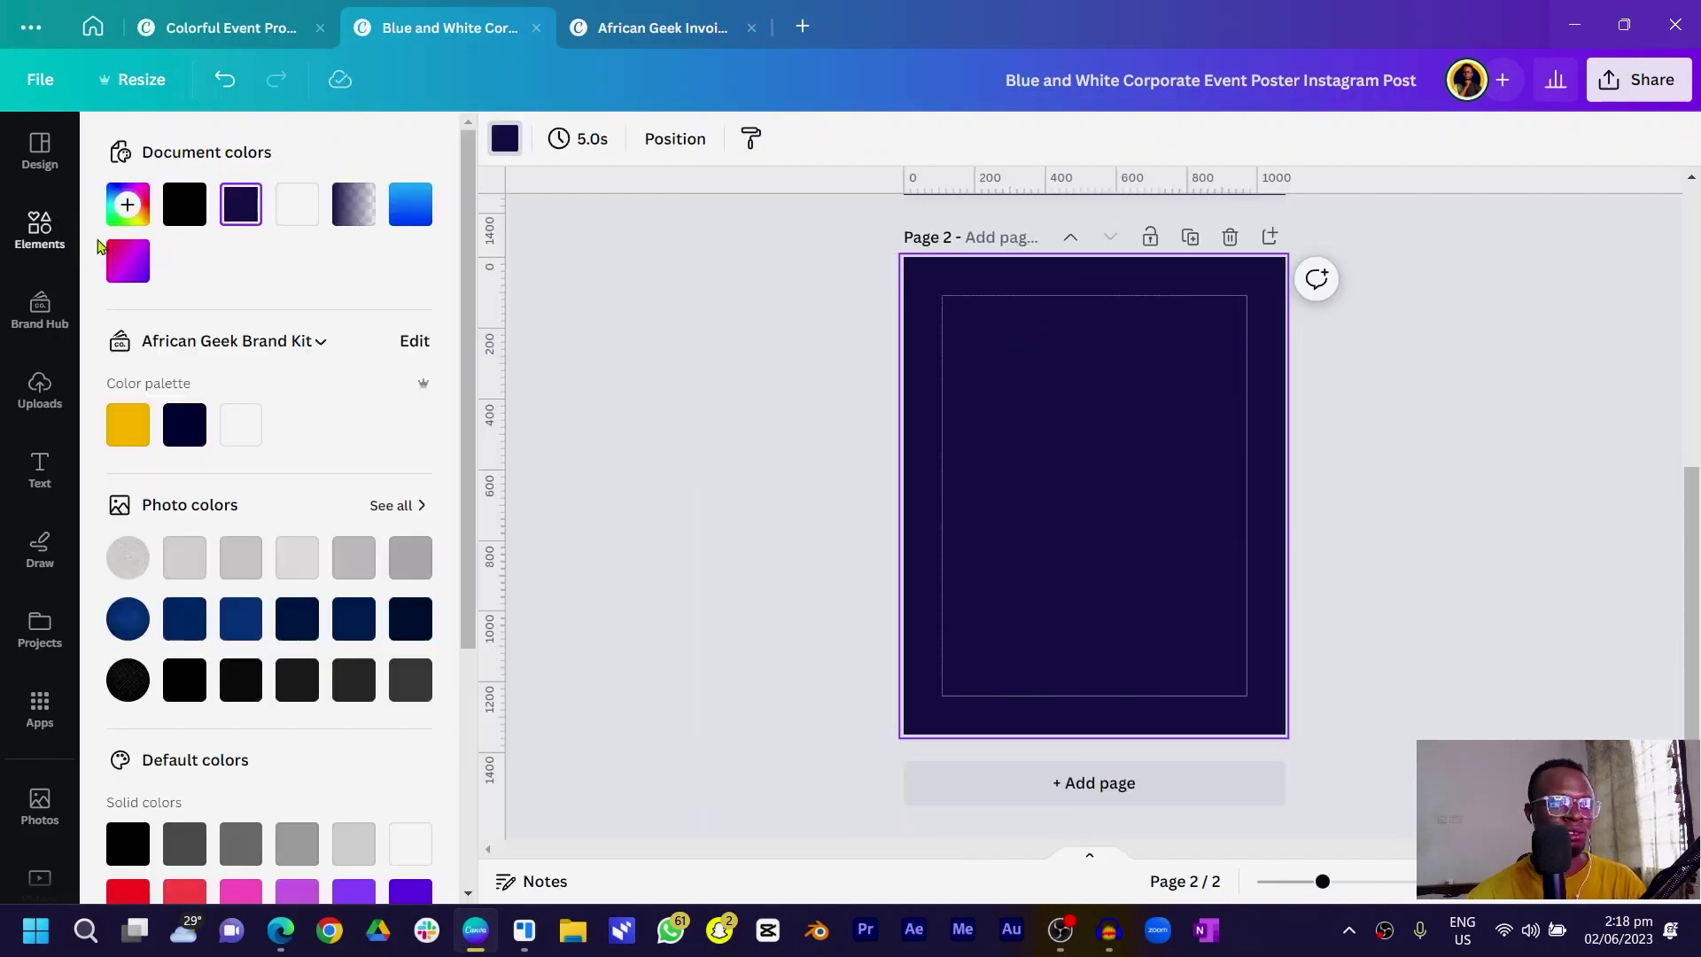
{"action": "left_click", "coordinate": [141, 204]}
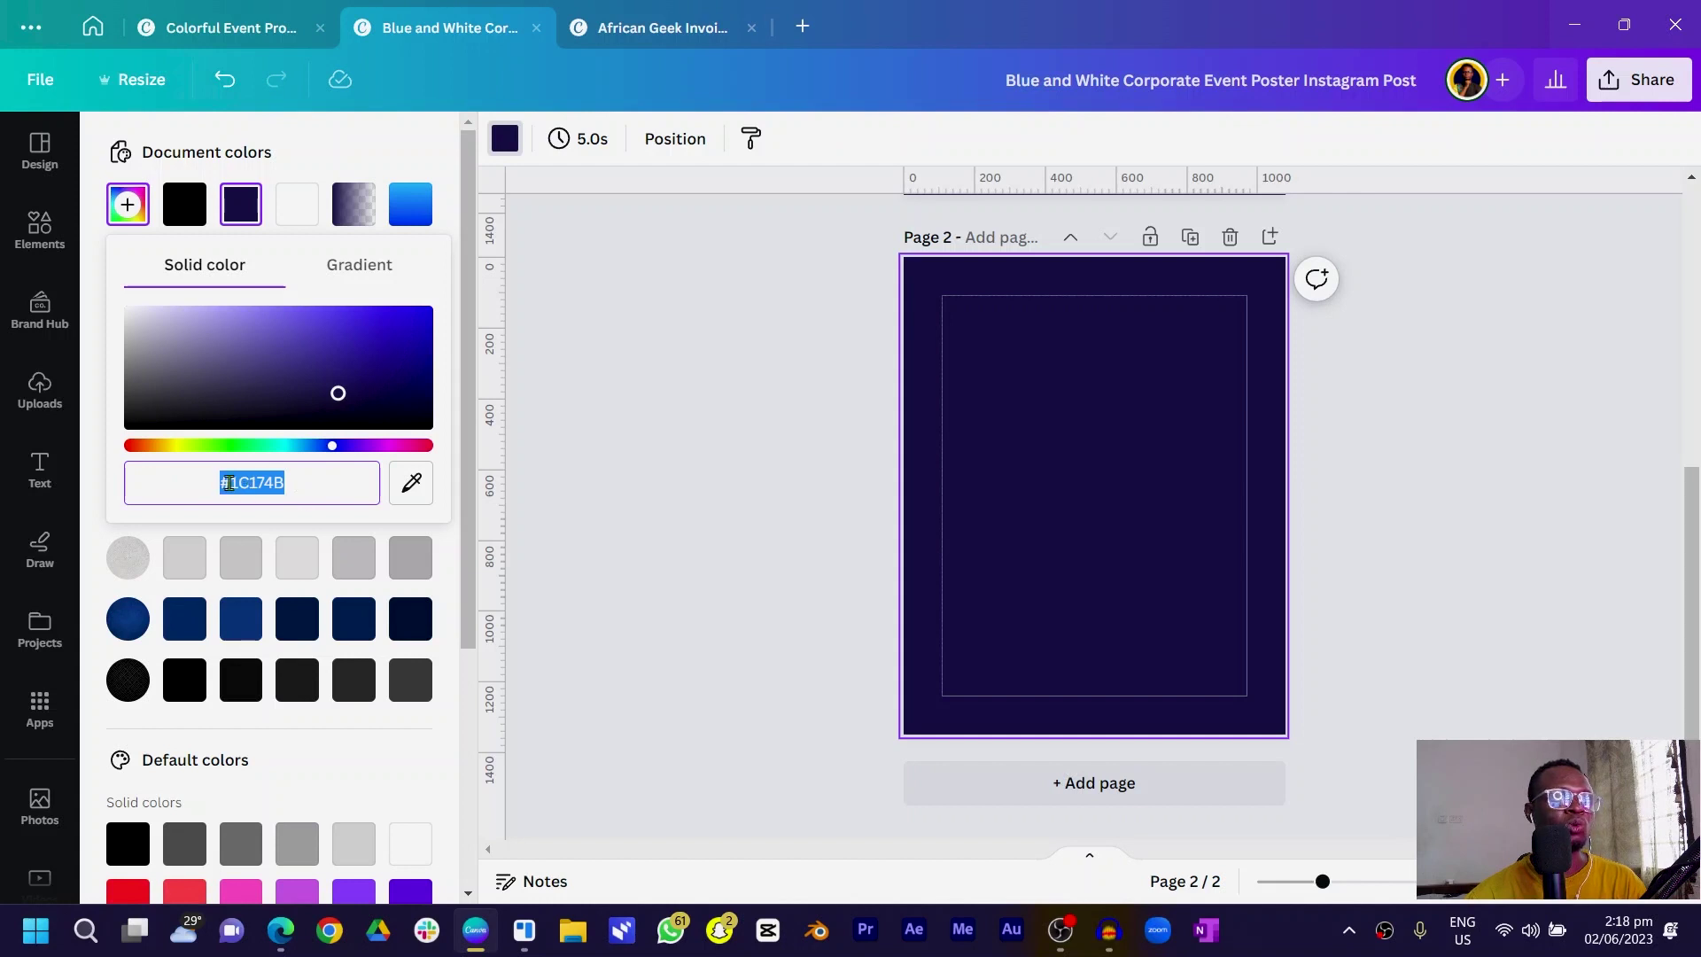
{"action": "left_click", "coordinate": [1050, 418]}
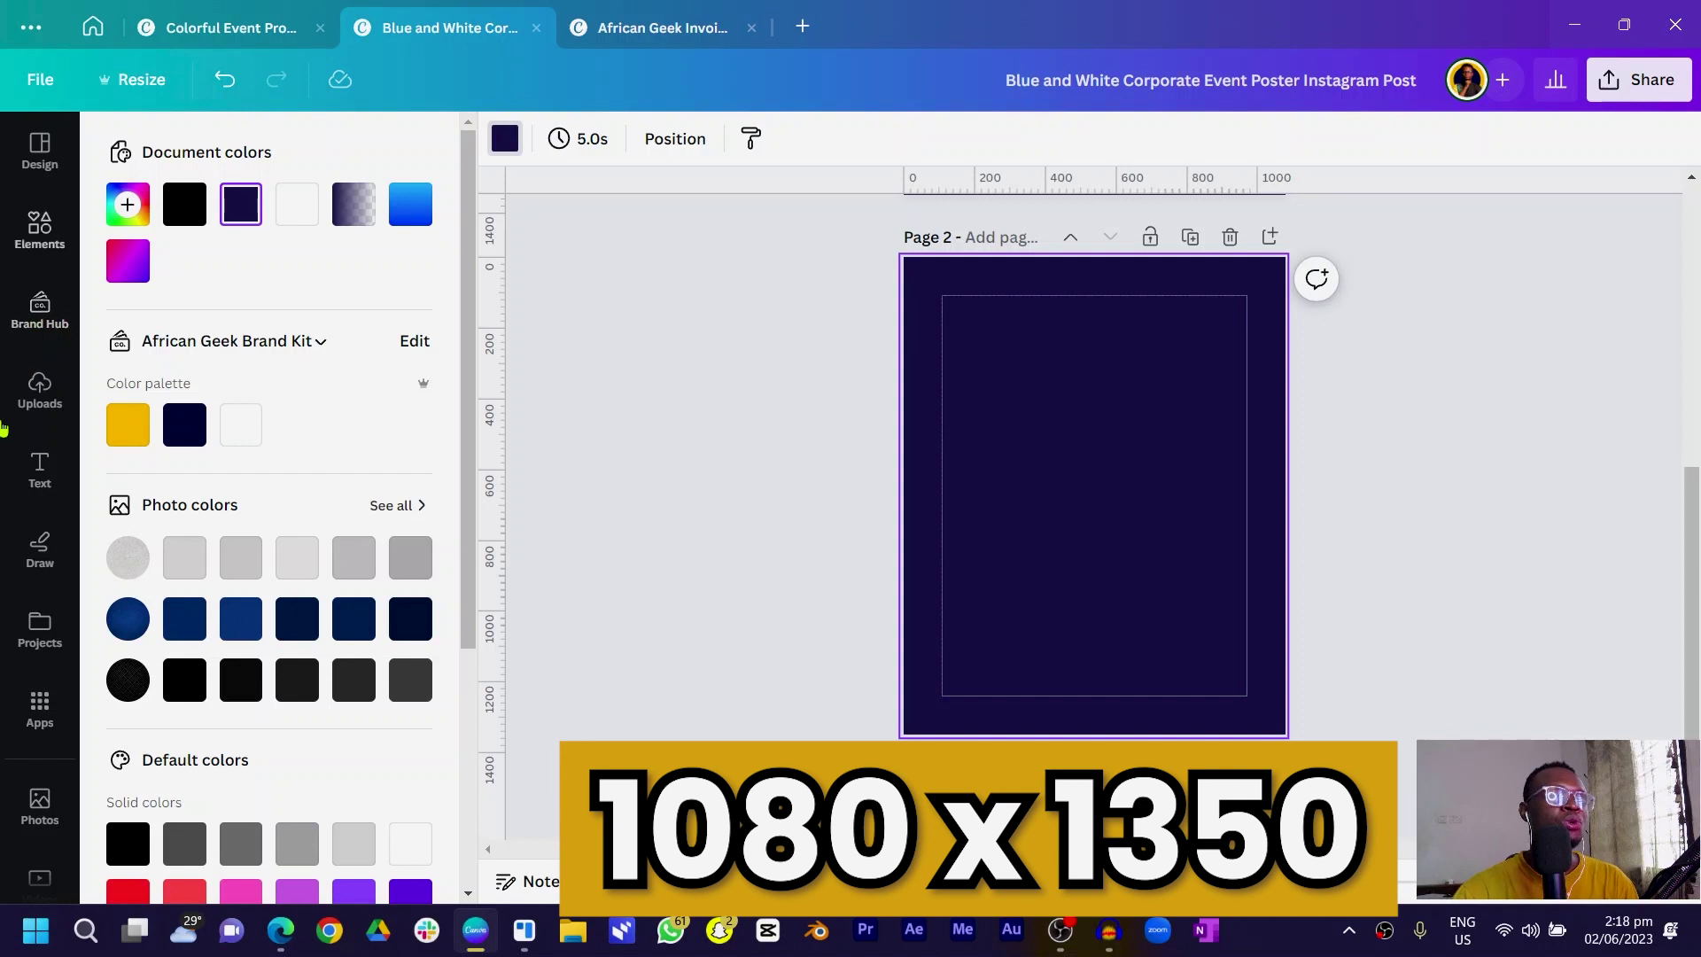
Find the "Black Background Modern Dark Abstract Texture" photo among the recently used photos, check its details and insert it on page 2
{"action": "left_click", "coordinate": [40, 804]}
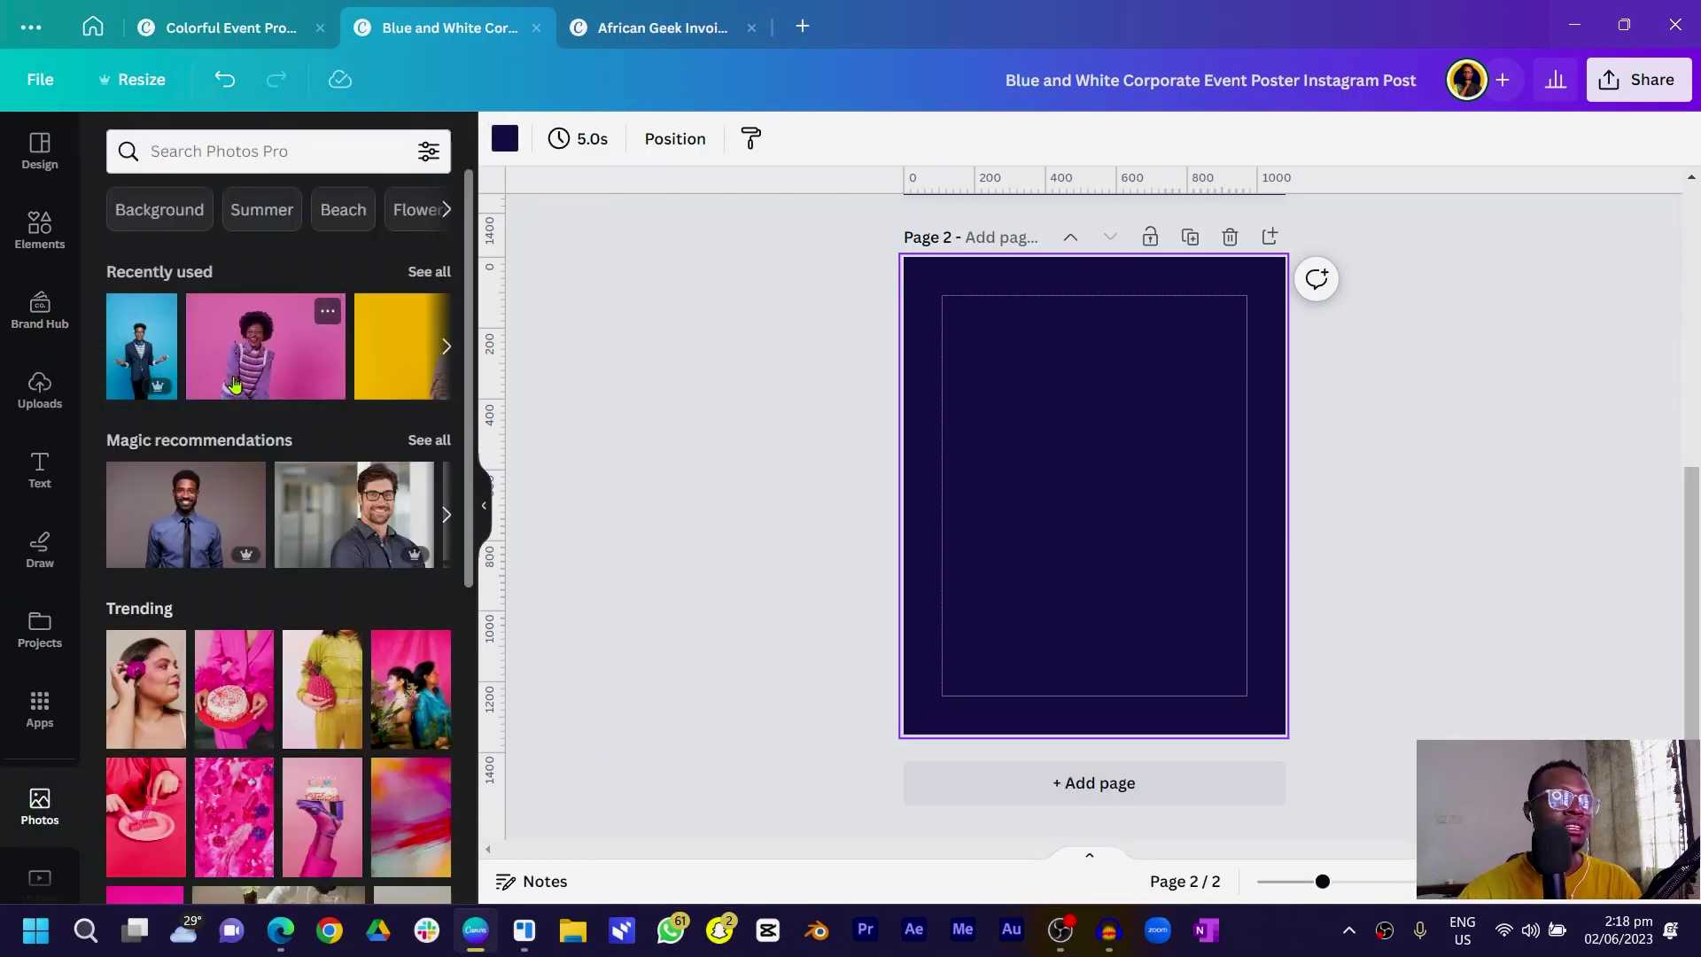
{"action": "left_click", "coordinate": [429, 272]}
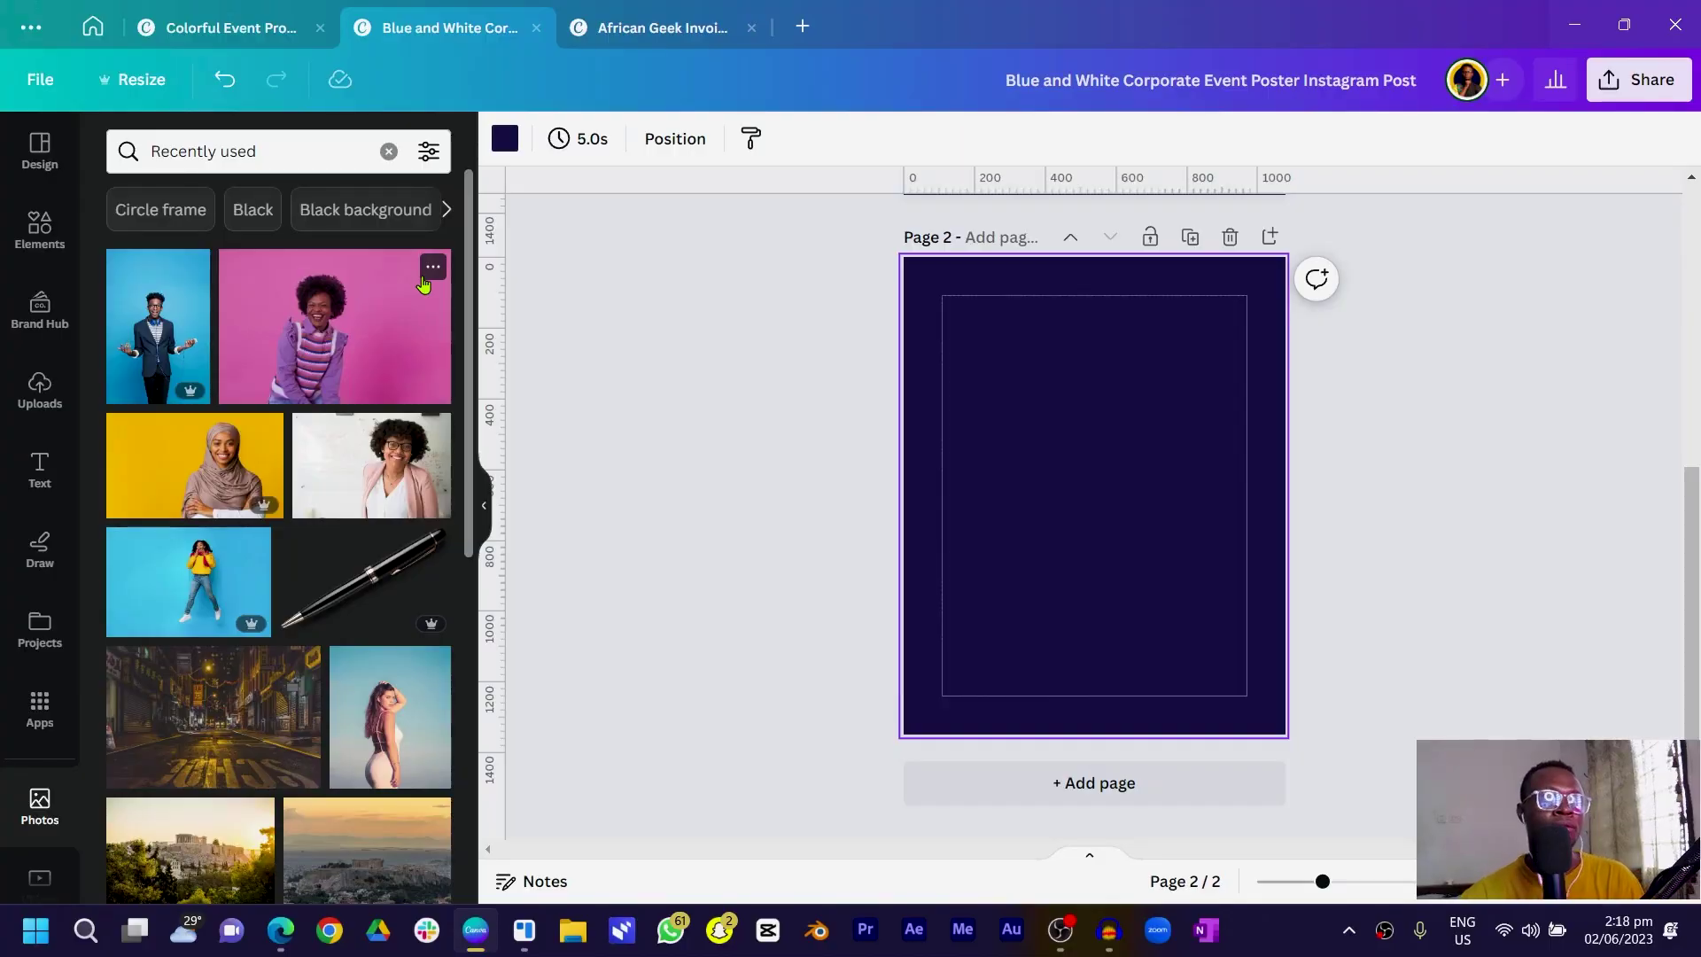
{"action": "scroll", "coordinate": [258, 602], "scroll_direction": "down", "scroll_amount": 15}
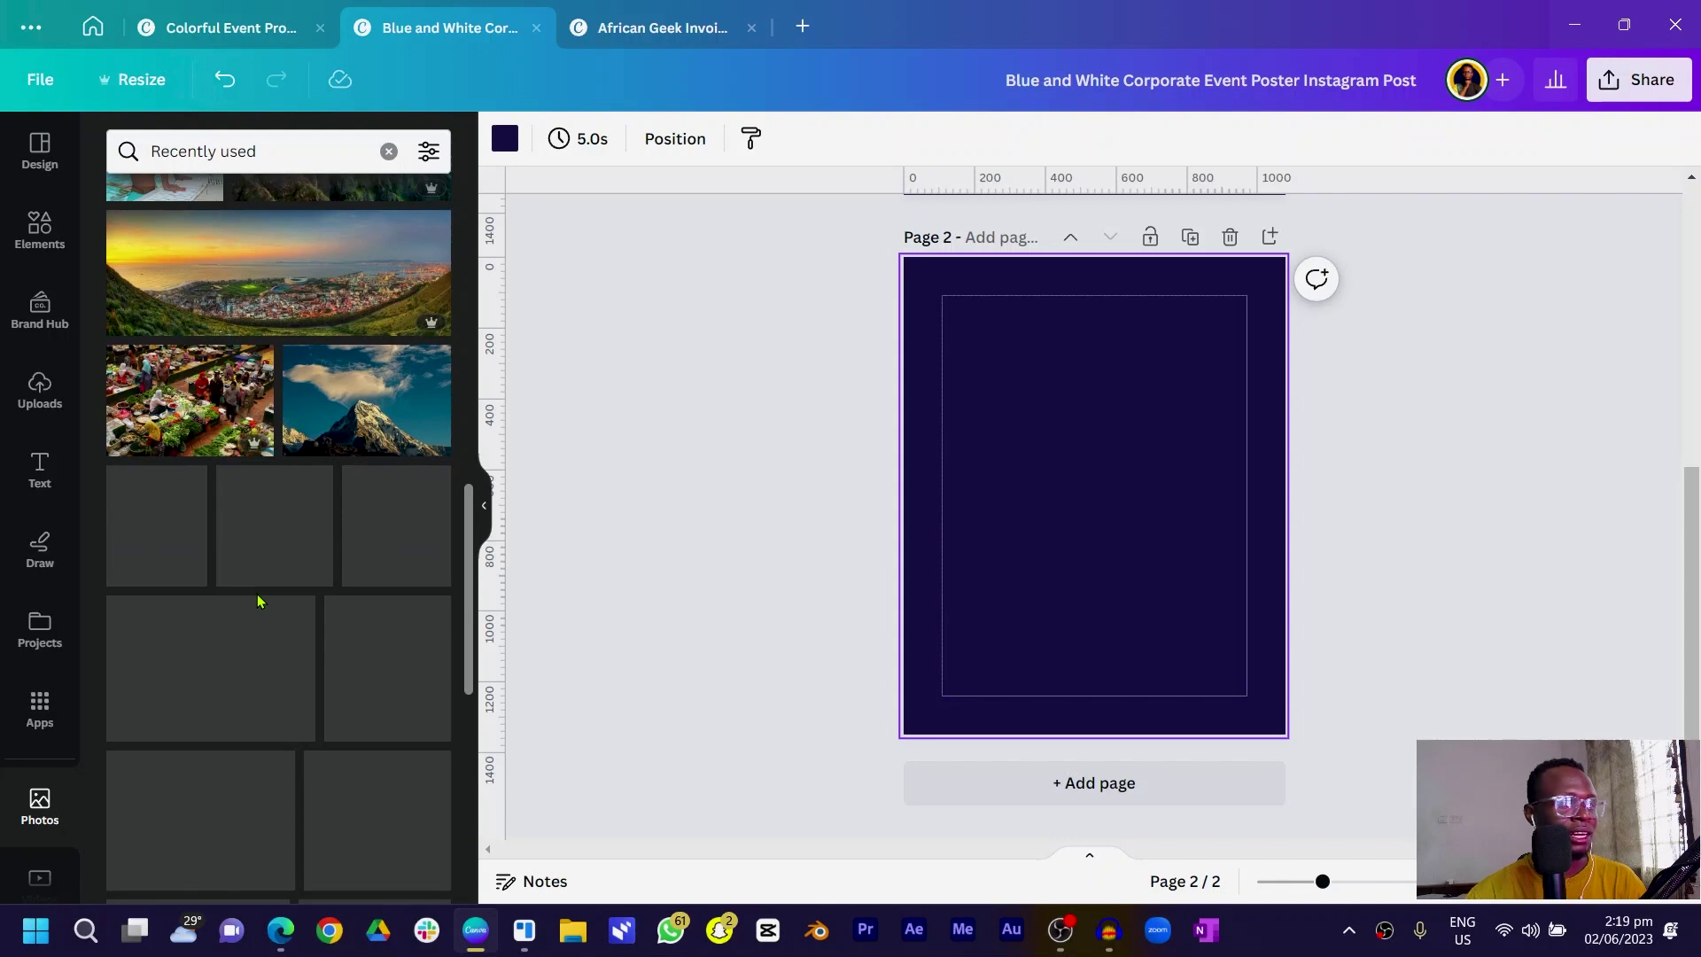
{"action": "scroll", "coordinate": [258, 601], "scroll_direction": "down", "scroll_amount": 5}
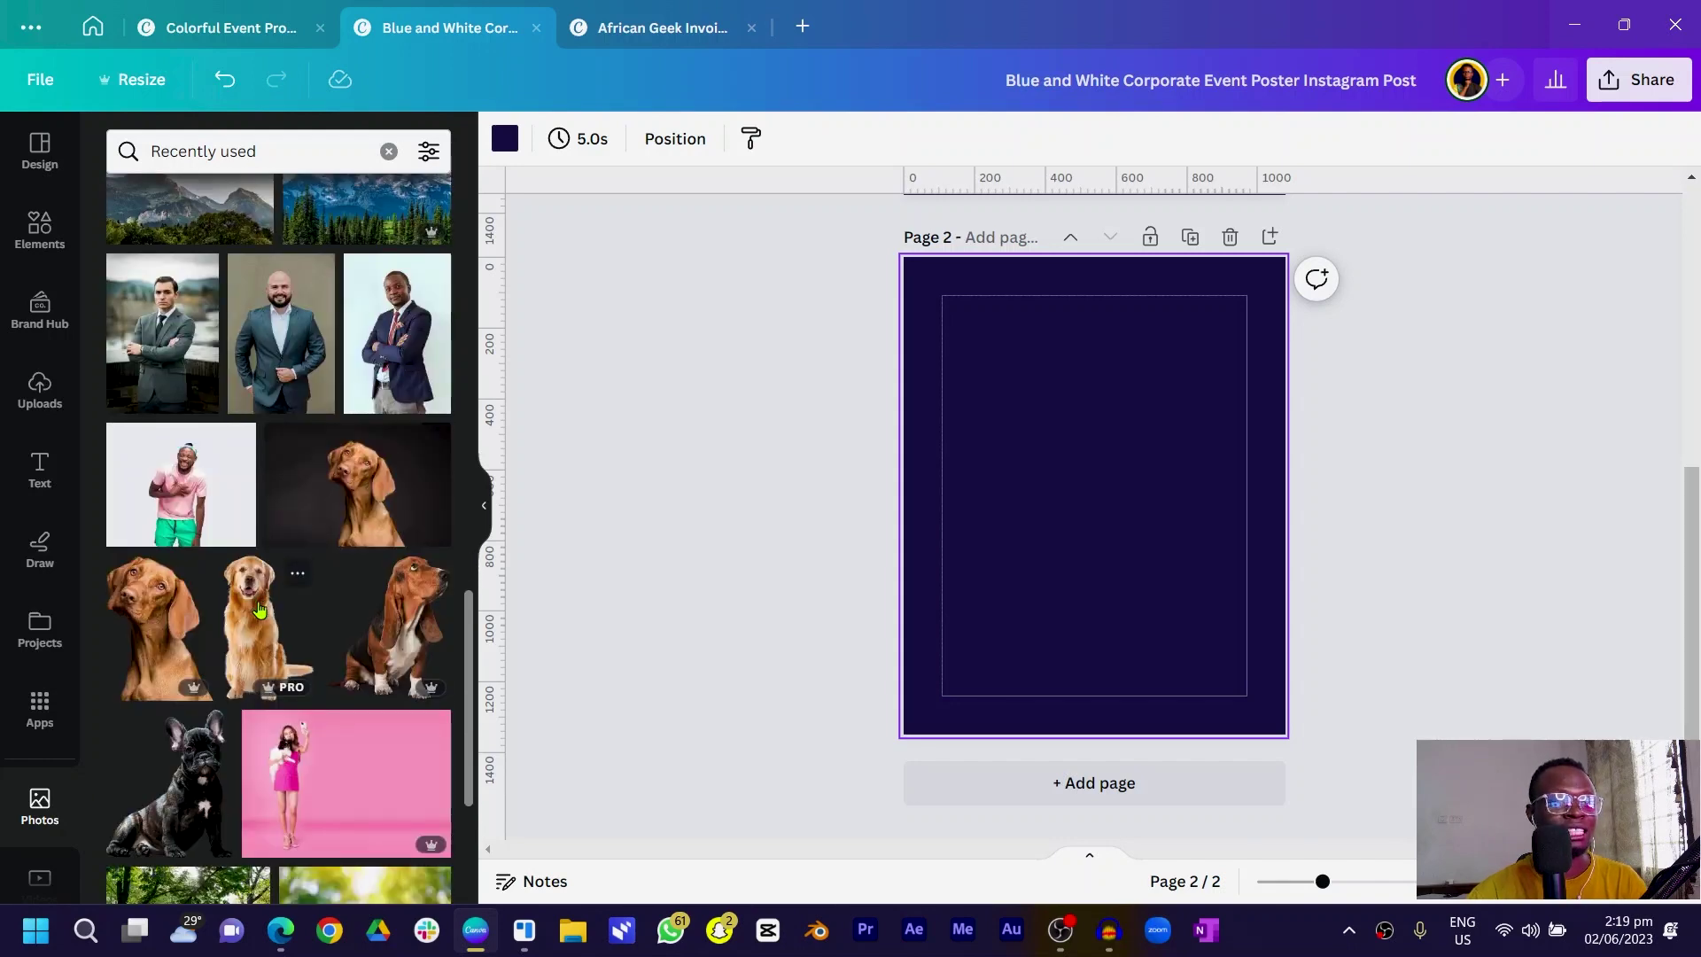
{"action": "scroll", "coordinate": [259, 609], "scroll_direction": "down", "scroll_amount": 10}
{"action": "scroll", "coordinate": [263, 628], "scroll_direction": "down", "scroll_amount": 8}
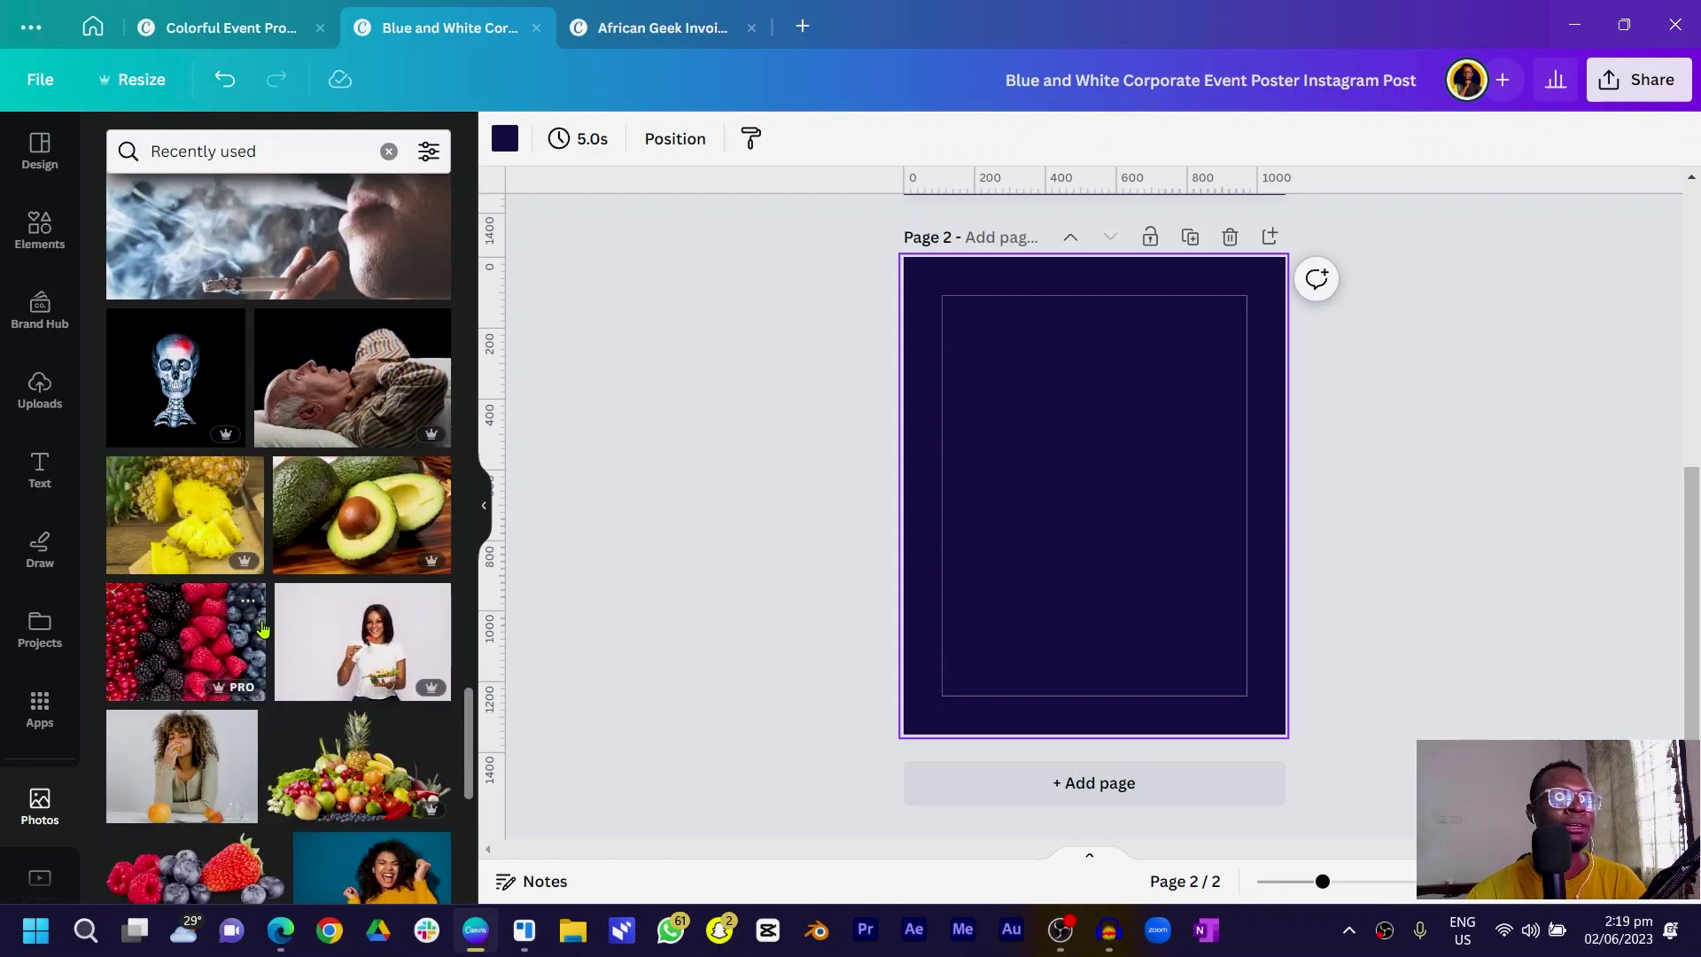
{"action": "scroll", "coordinate": [263, 627], "scroll_direction": "down", "scroll_amount": 10}
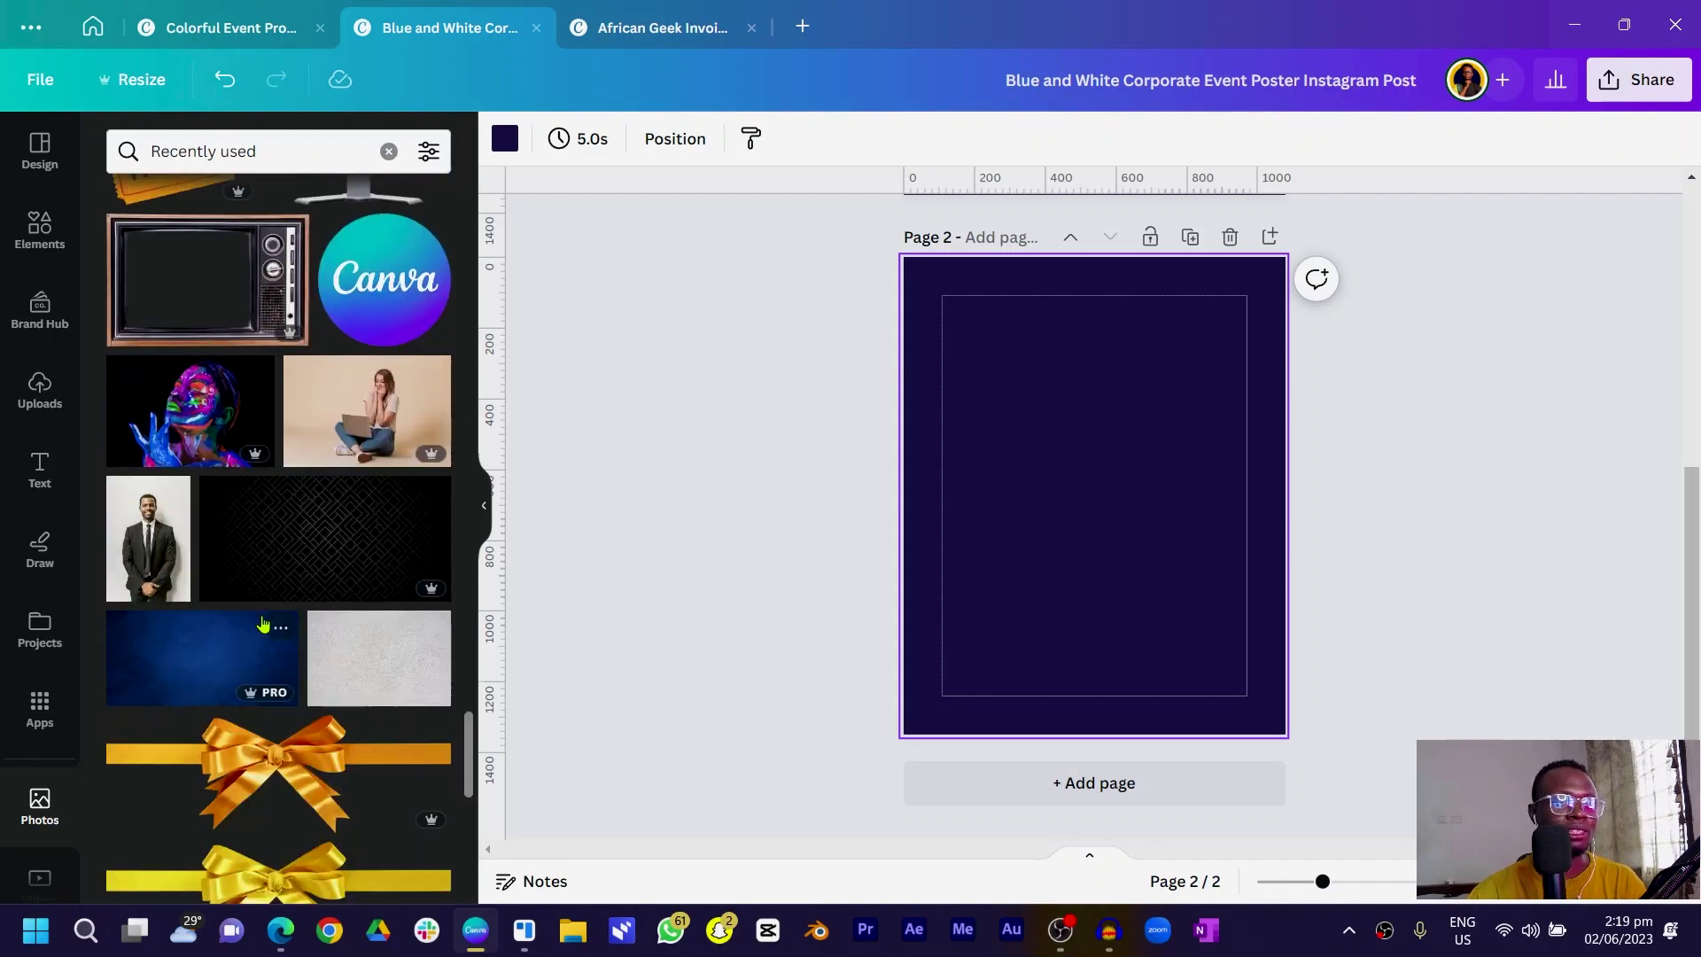
{"action": "scroll", "coordinate": [309, 497], "scroll_direction": "down", "scroll_amount": 1}
{"action": "left_click", "coordinate": [432, 382]}
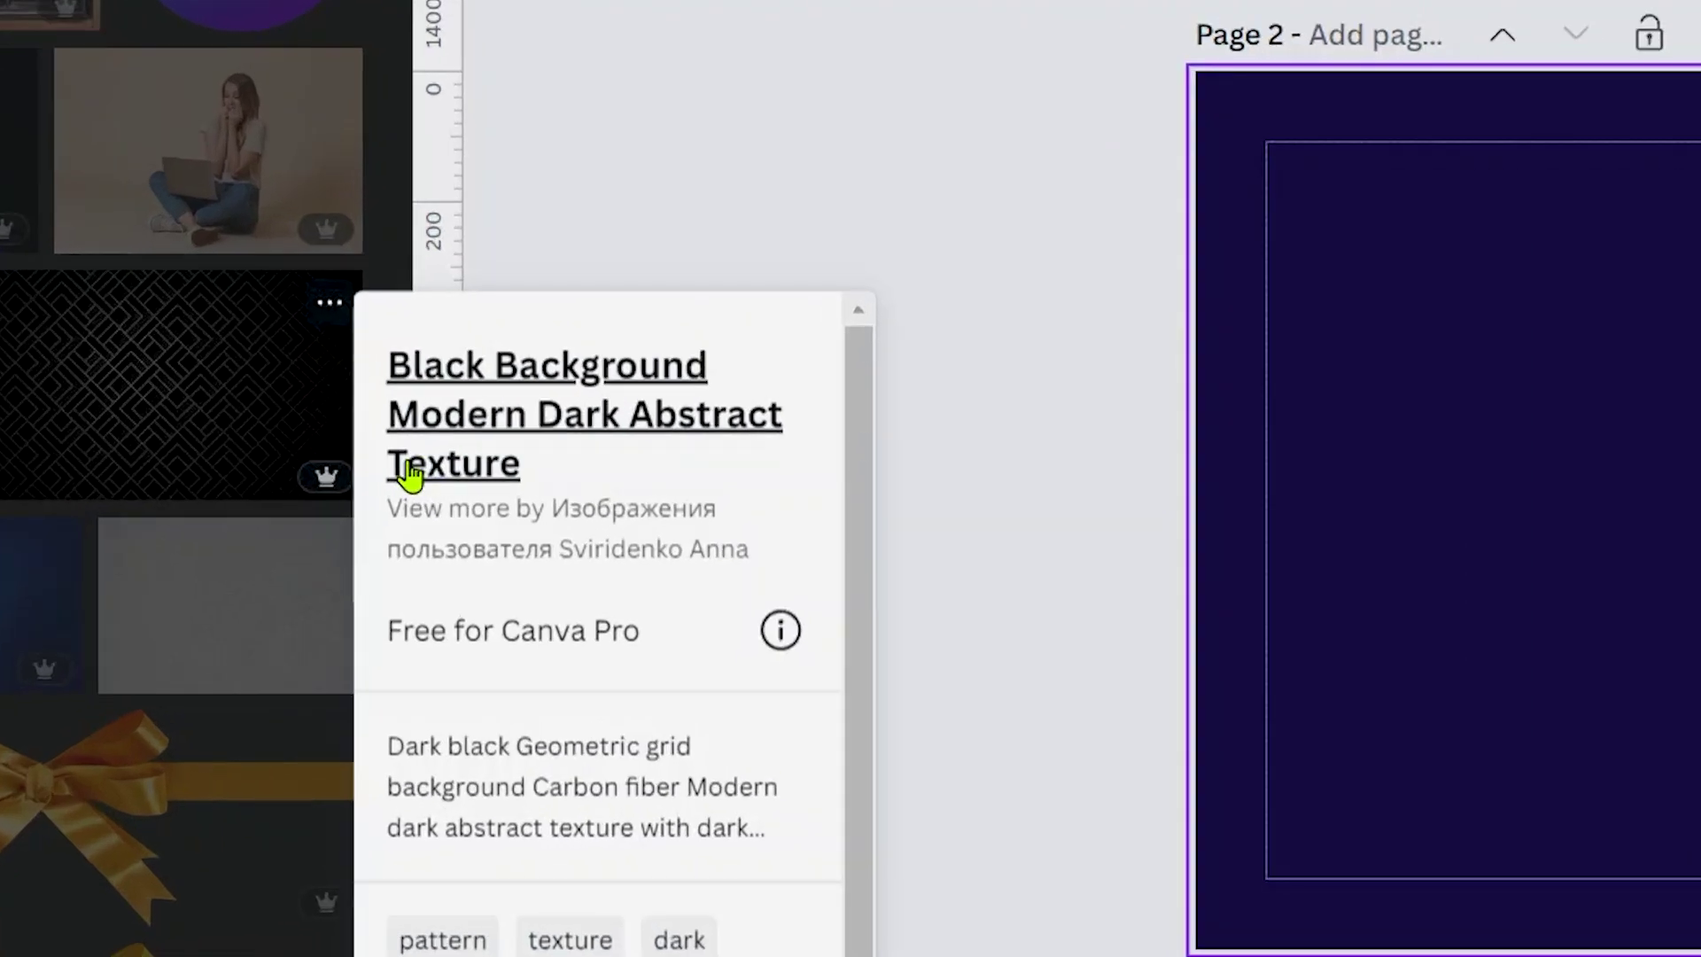
{"action": "left_click", "coordinate": [158, 398]}
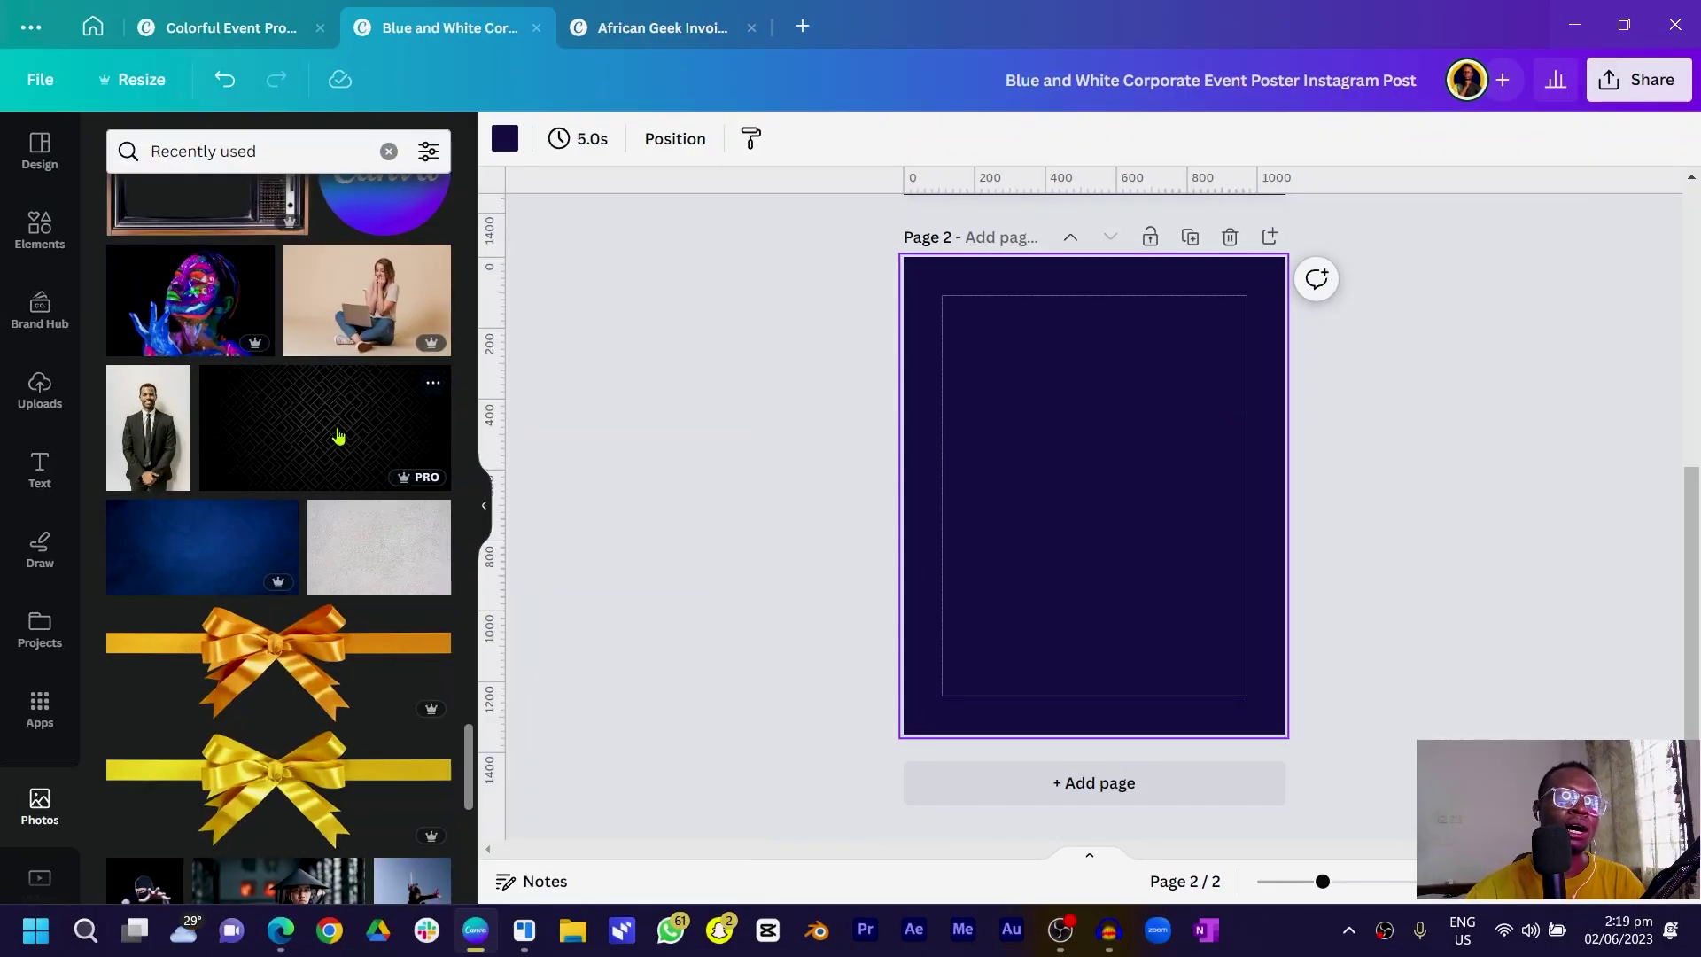
{"action": "left_click", "coordinate": [338, 435]}
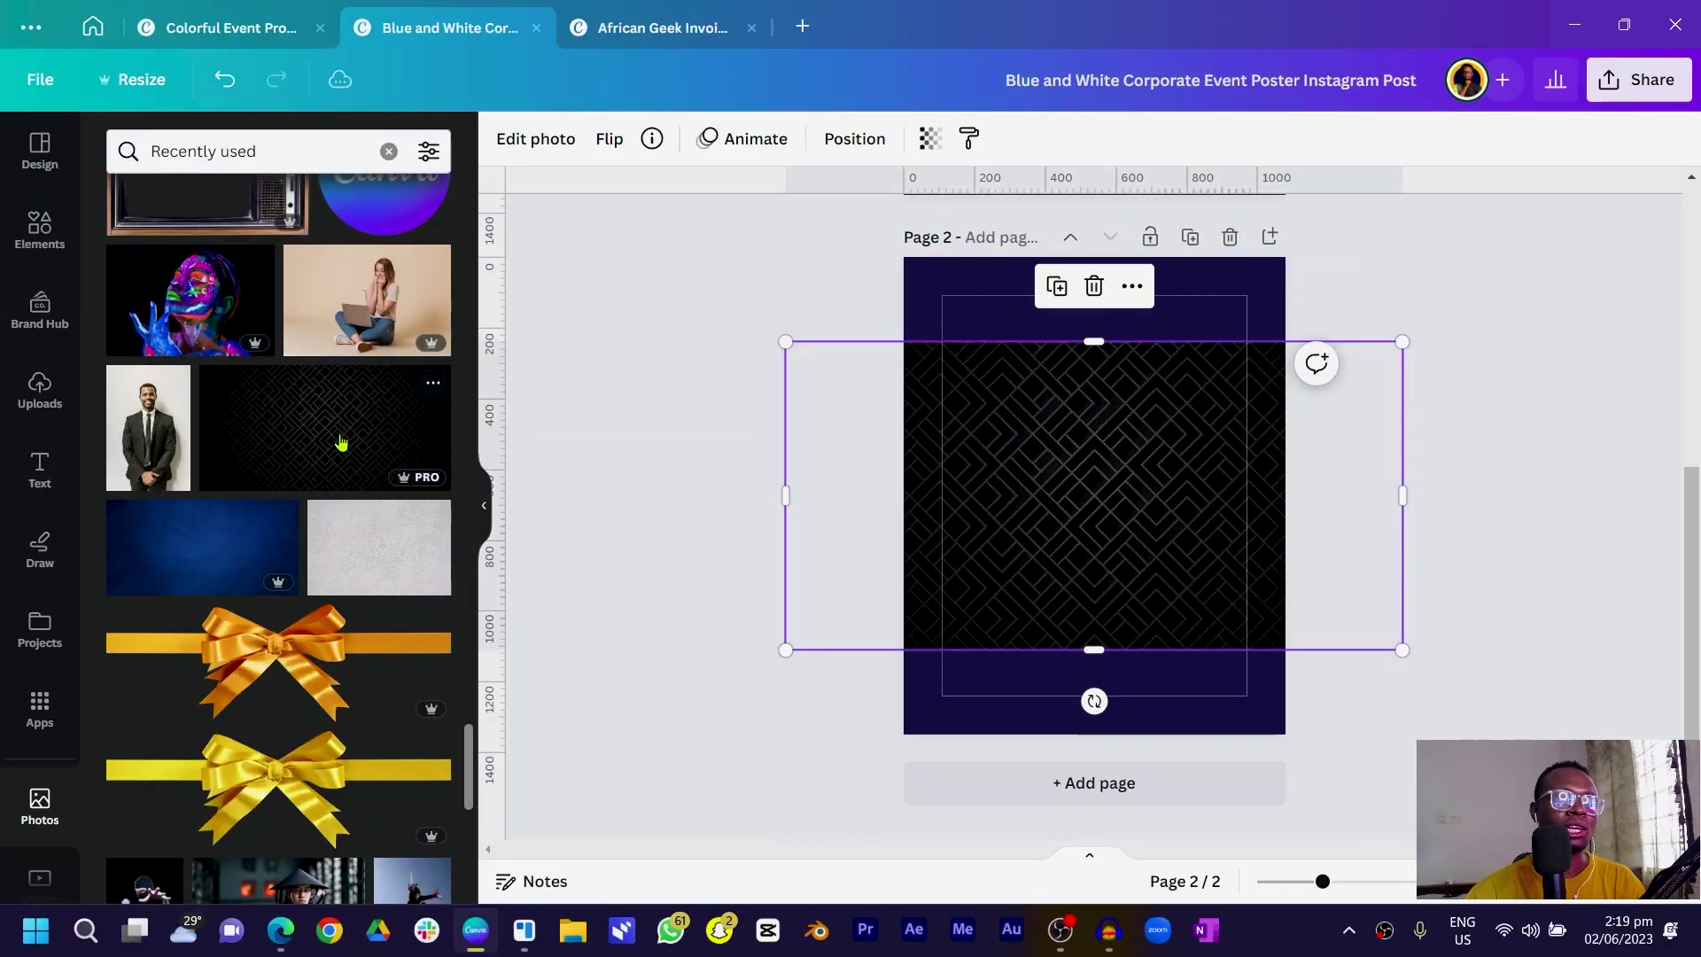
Insert the "Wall Texture Background" and "Abstract sapphire blue background with grunge marbled texture" photos on page 2, checking their details
{"action": "left_click", "coordinate": [368, 576]}
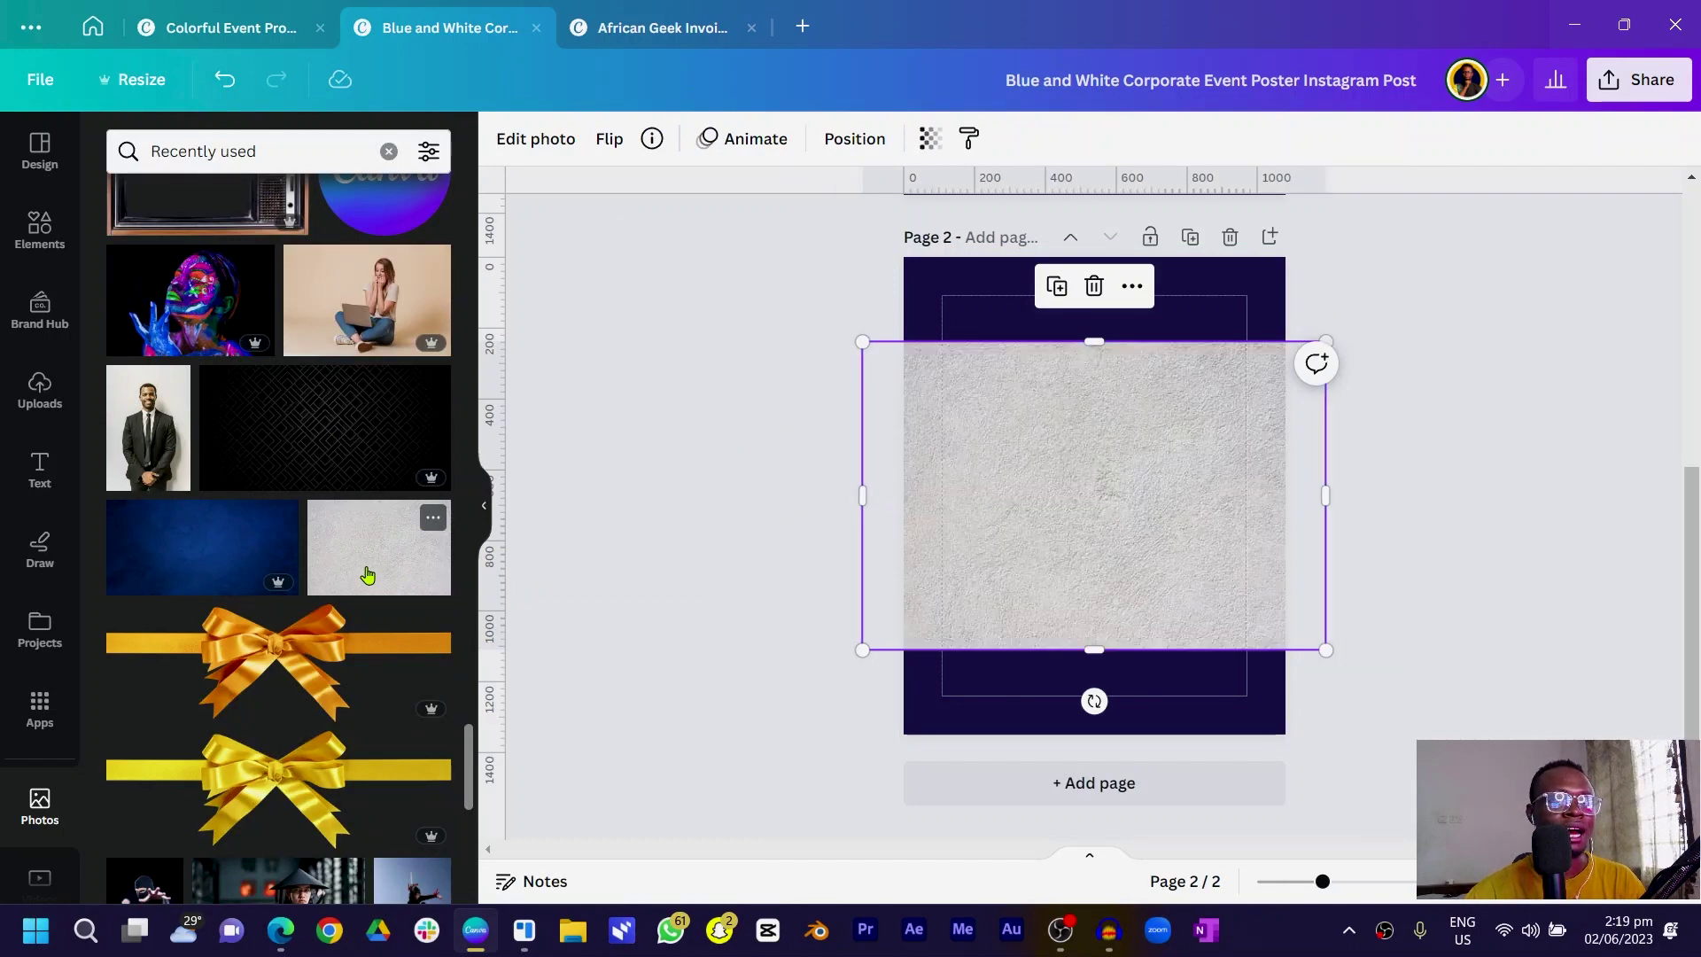
{"action": "left_click", "coordinate": [432, 517]}
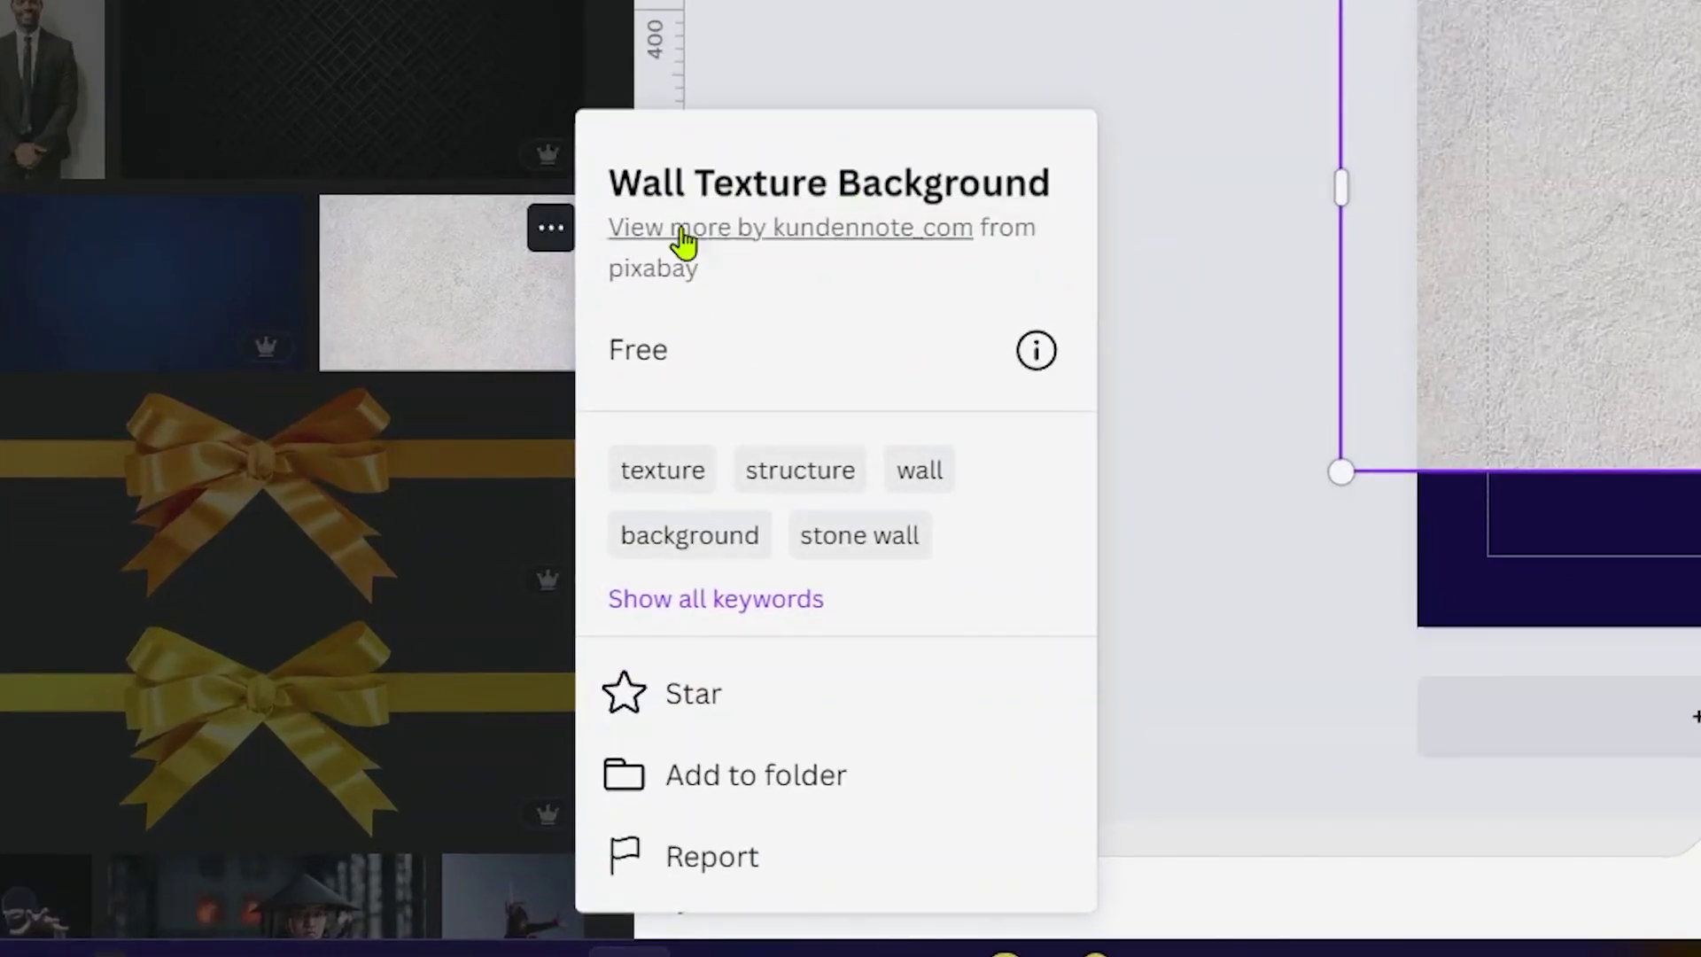
{"action": "left_click", "coordinate": [925, 33]}
{"action": "left_click", "coordinate": [295, 225]}
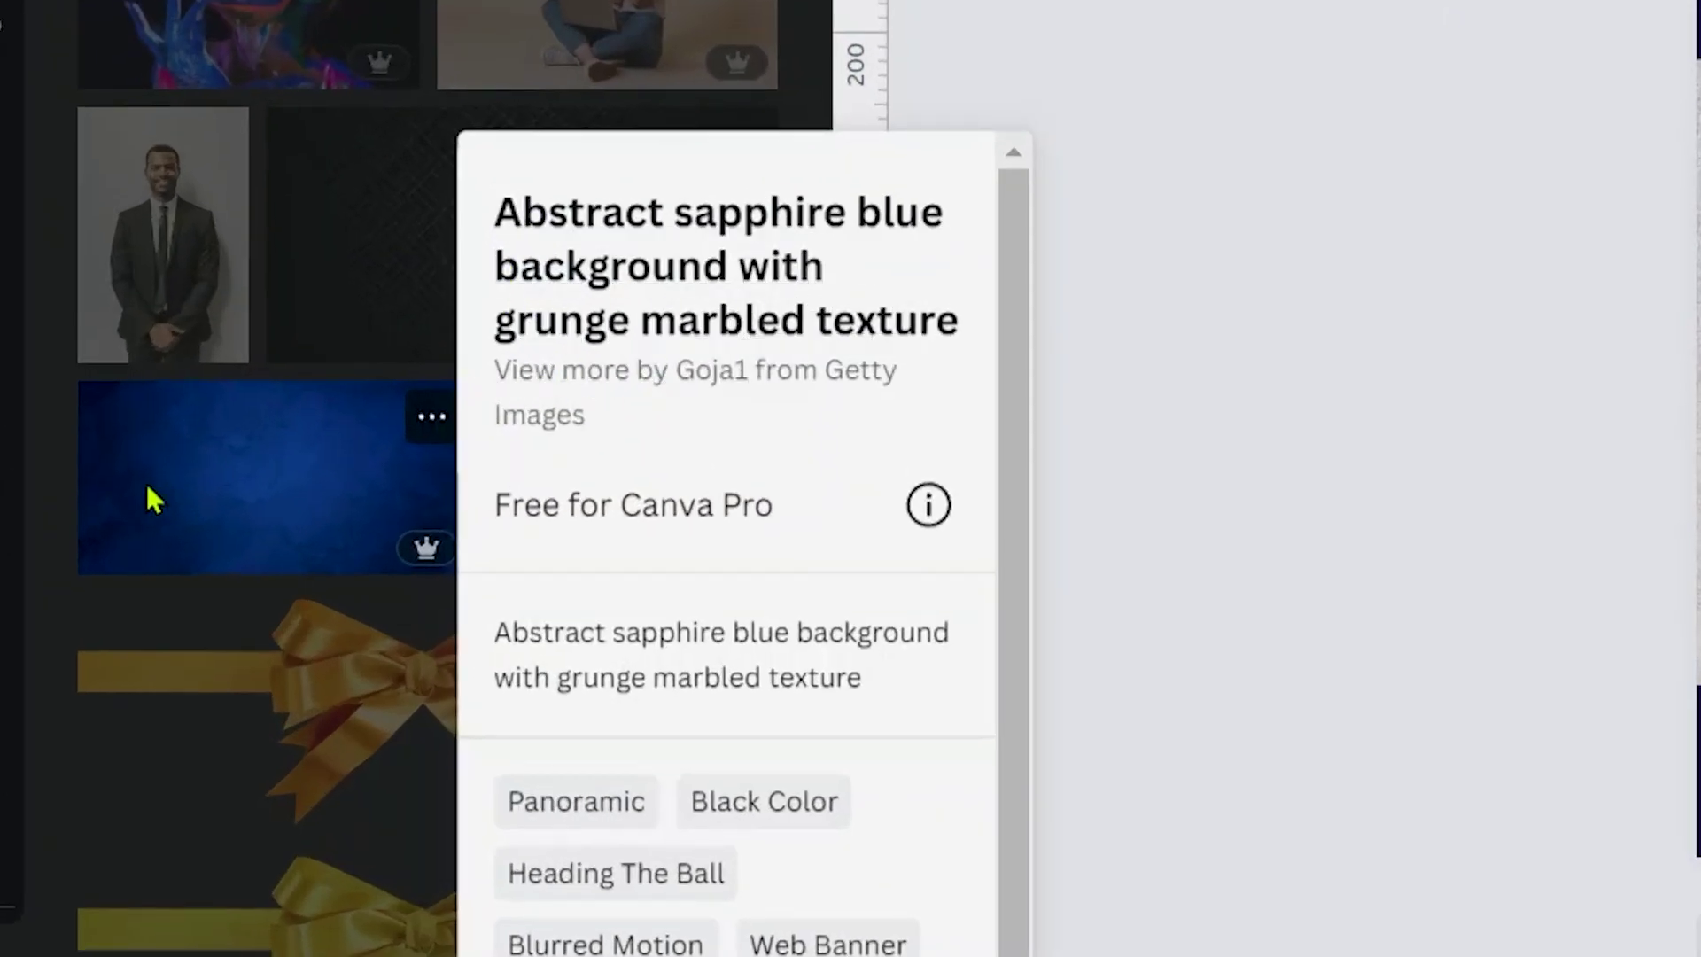
{"action": "left_click", "coordinate": [235, 485]}
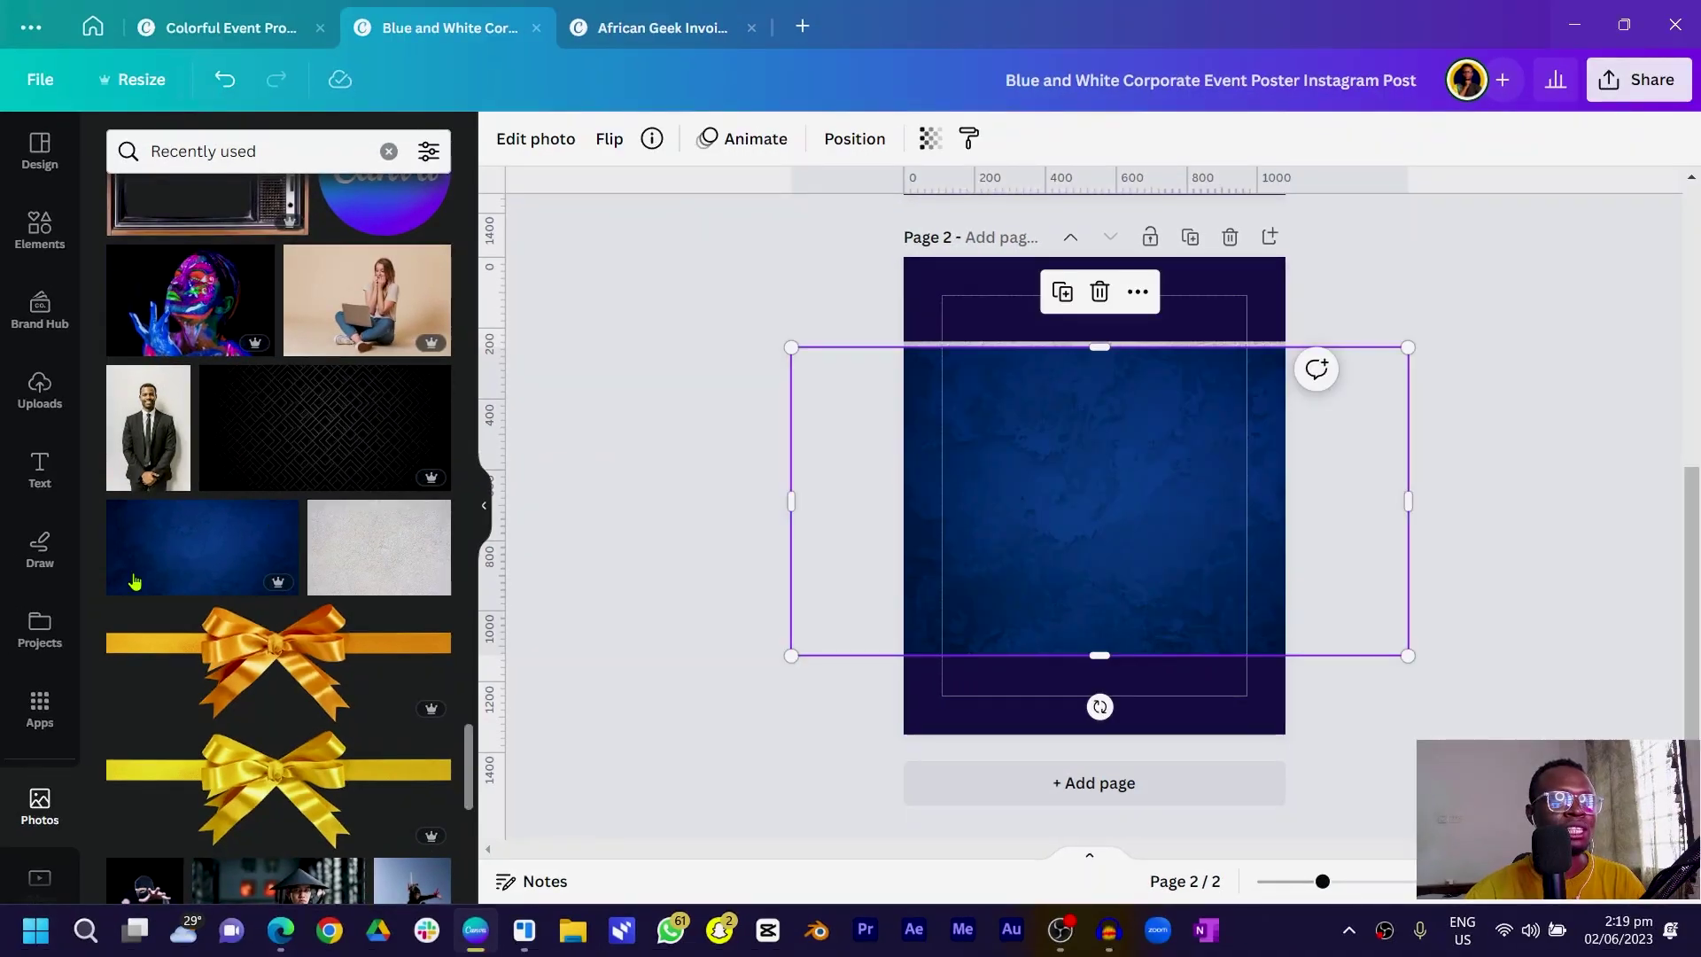
{"action": "scroll", "coordinate": [322, 596], "scroll_direction": "down", "scroll_amount": 4}
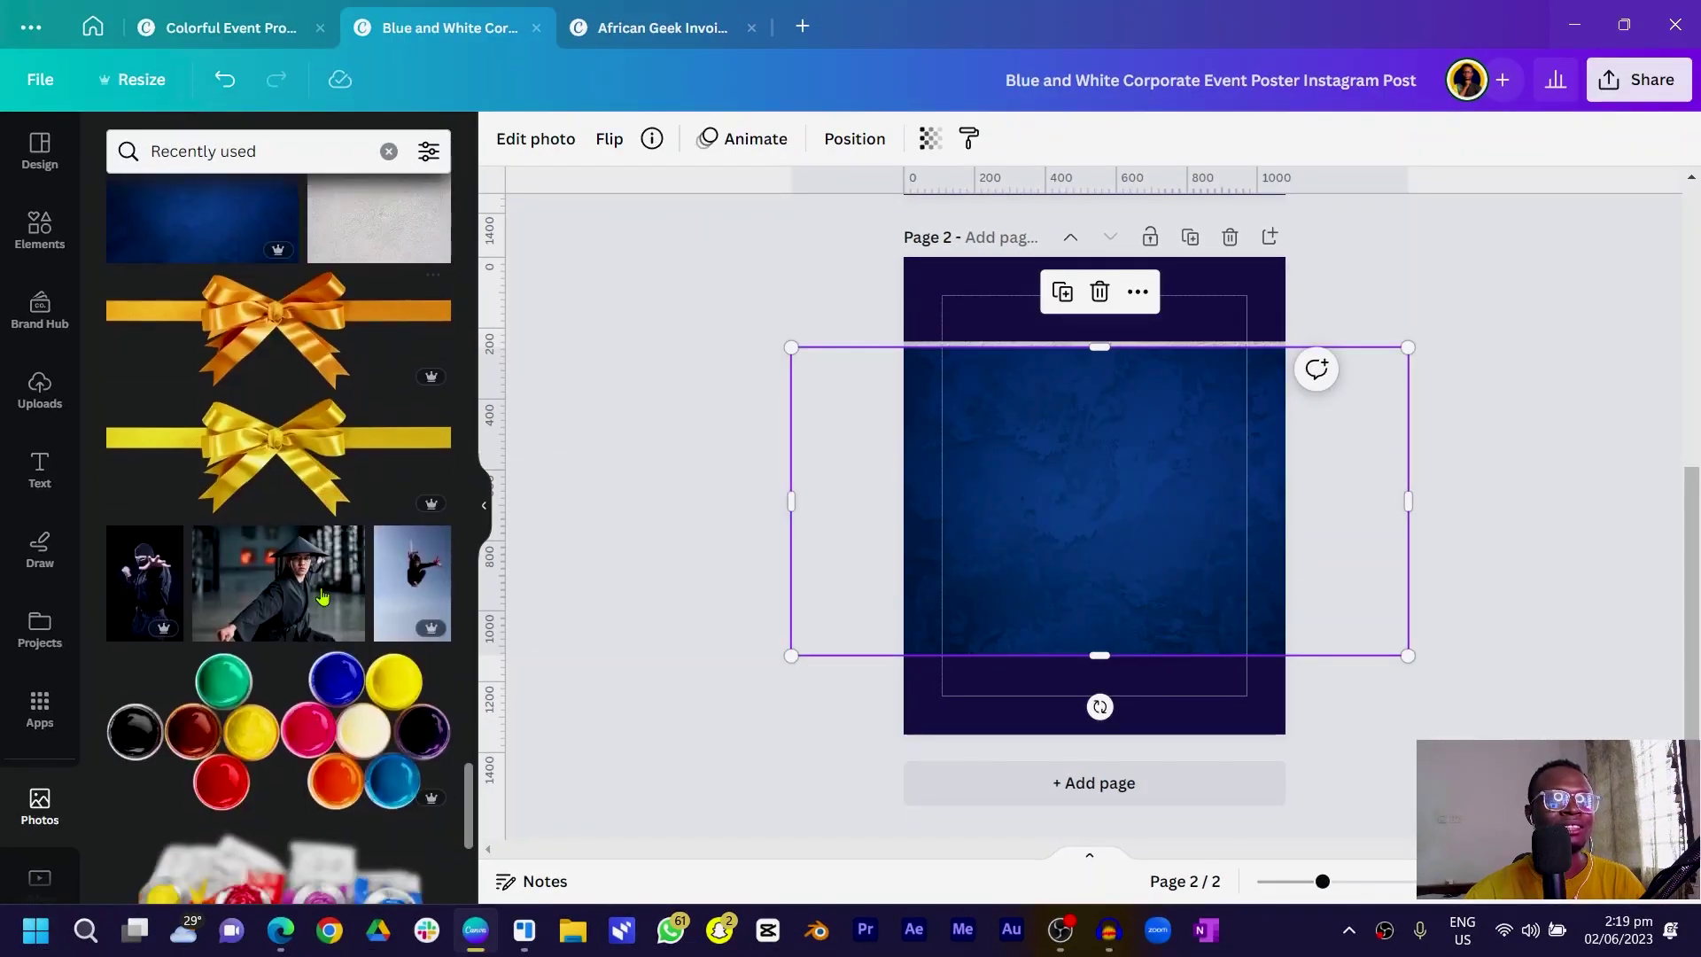
Move the stacked blue, wall and black texture photos apart so that each can be reached
{"action": "left_click_drag", "start_coordinate": [1129, 434], "coordinate": [1113, 577]}
{"action": "left_click", "coordinate": [1075, 390]}
{"action": "left_click_drag", "start_coordinate": [1074, 391], "coordinate": [1257, 505]}
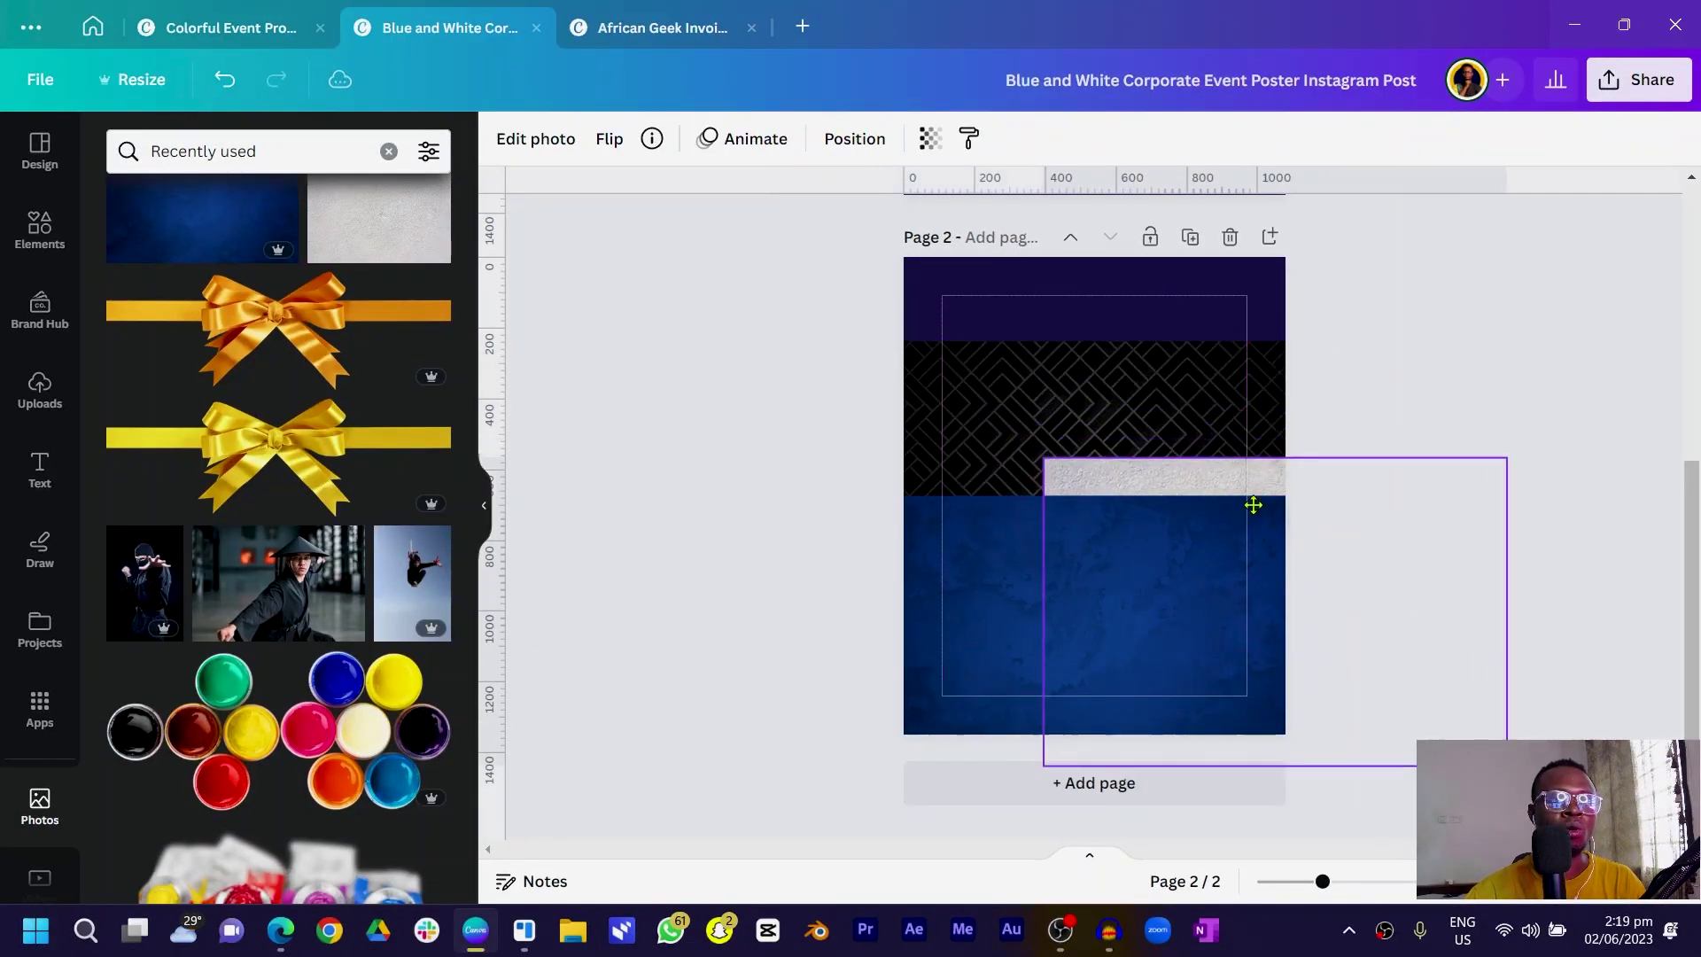
{"action": "left_click_drag", "start_coordinate": [1015, 391], "coordinate": [1075, 543]}
Move the wall texture to the page's top edge and crop its sides to the page width
{"action": "left_click", "coordinate": [1080, 484]}
{"action": "left_click_drag", "start_coordinate": [1081, 484], "coordinate": [900, 281]}
{"action": "left_click_drag", "start_coordinate": [863, 335], "coordinate": [904, 330]}
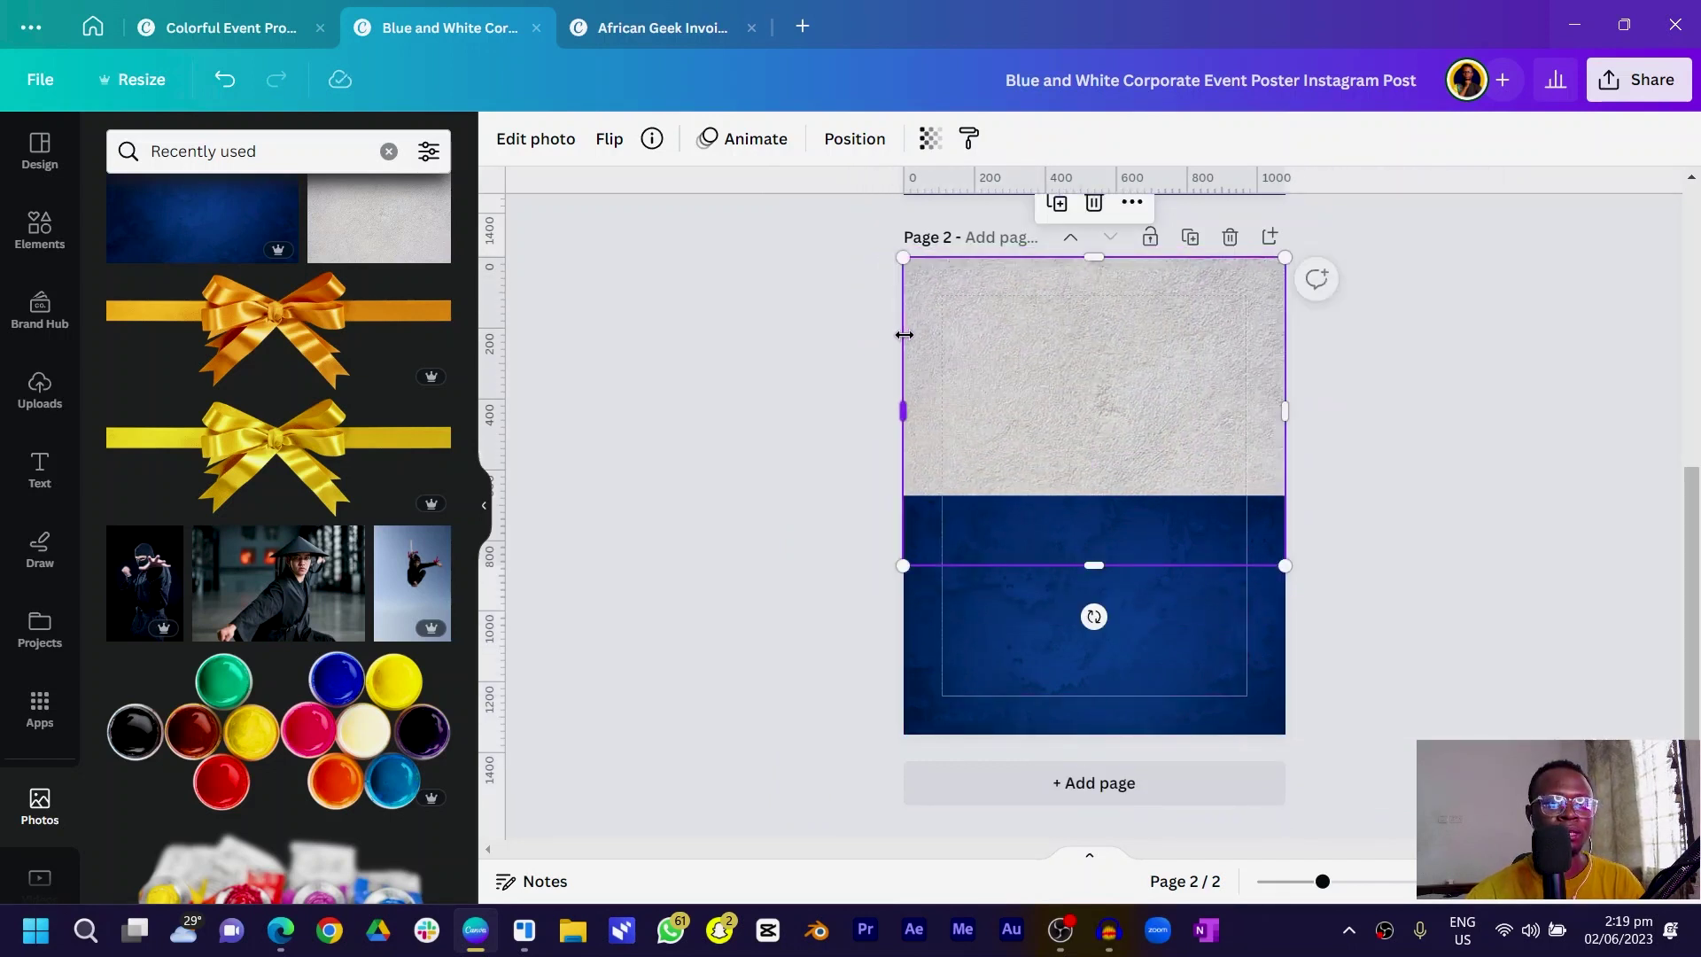
Set the wall texture's transparency to 20
{"action": "left_click", "coordinate": [929, 142]}
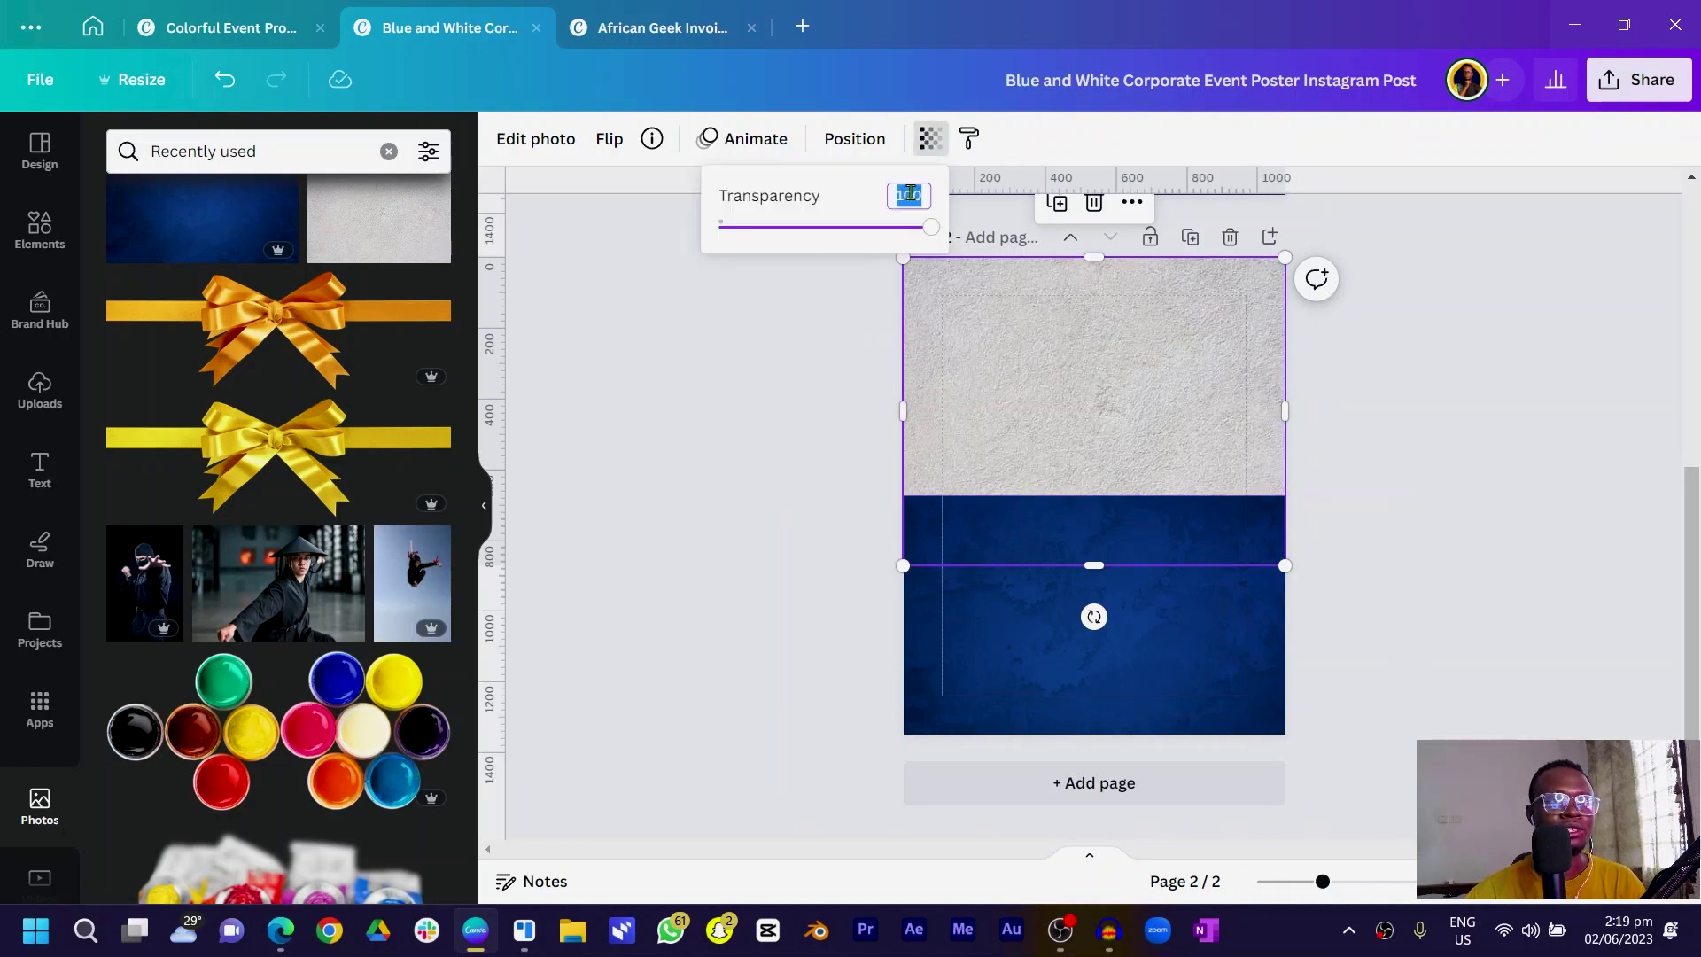
{"action": "type", "text": "20"}
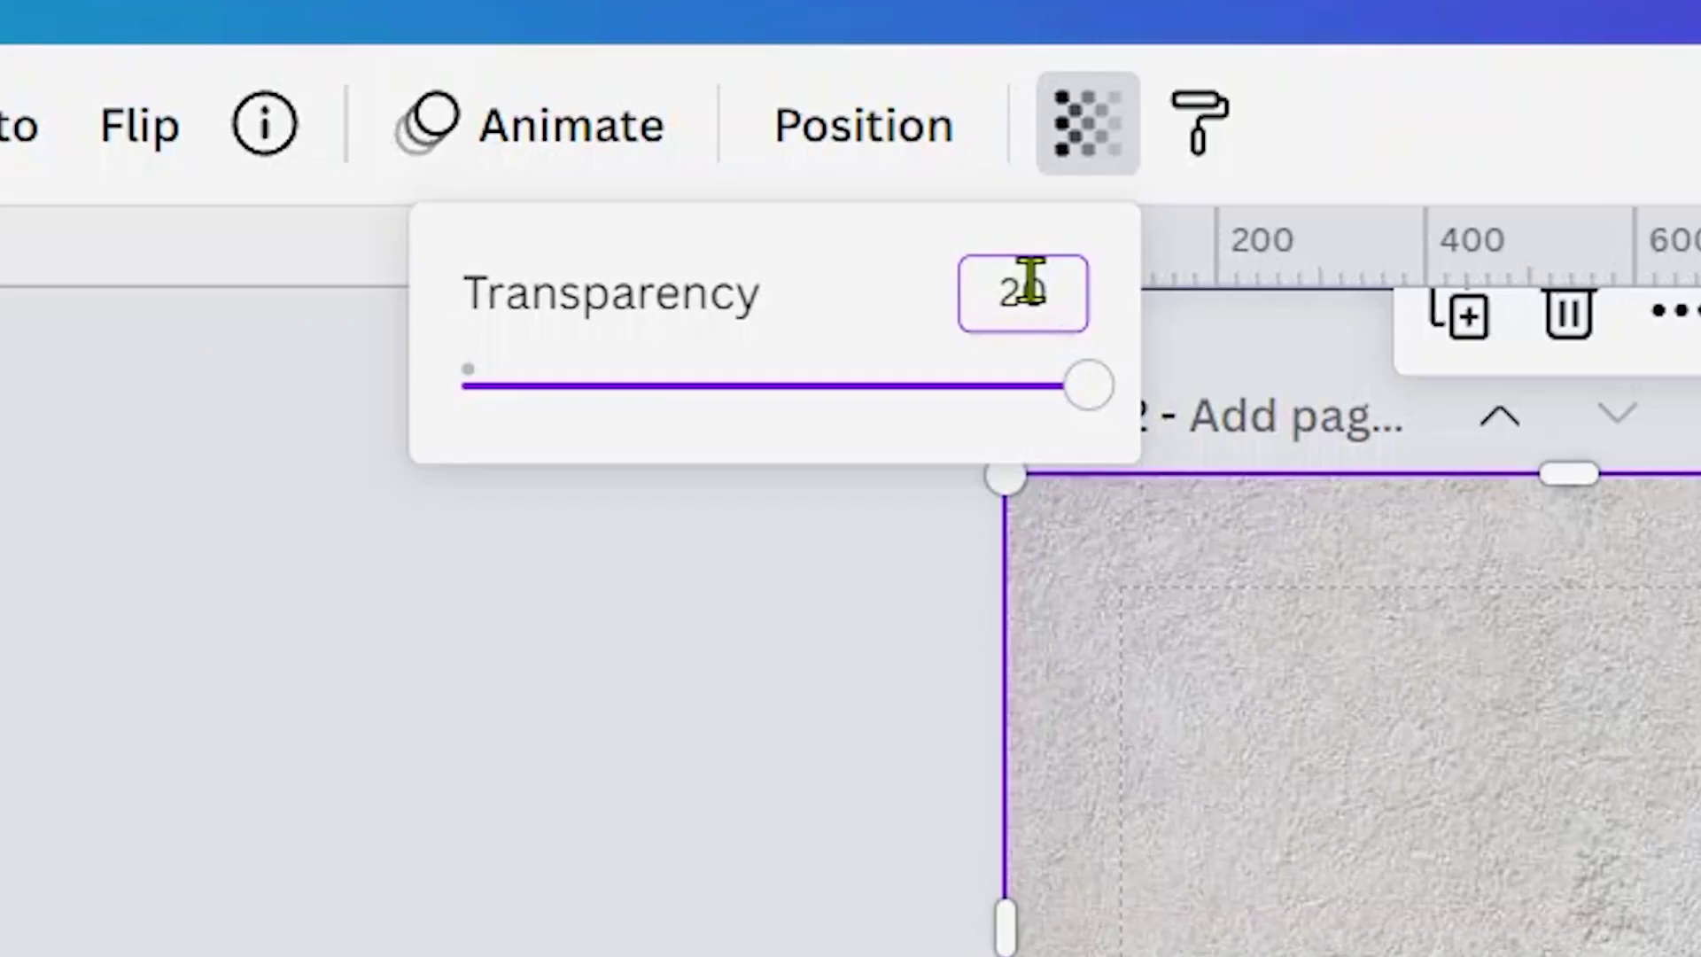
{"action": "key", "text": "Return"}
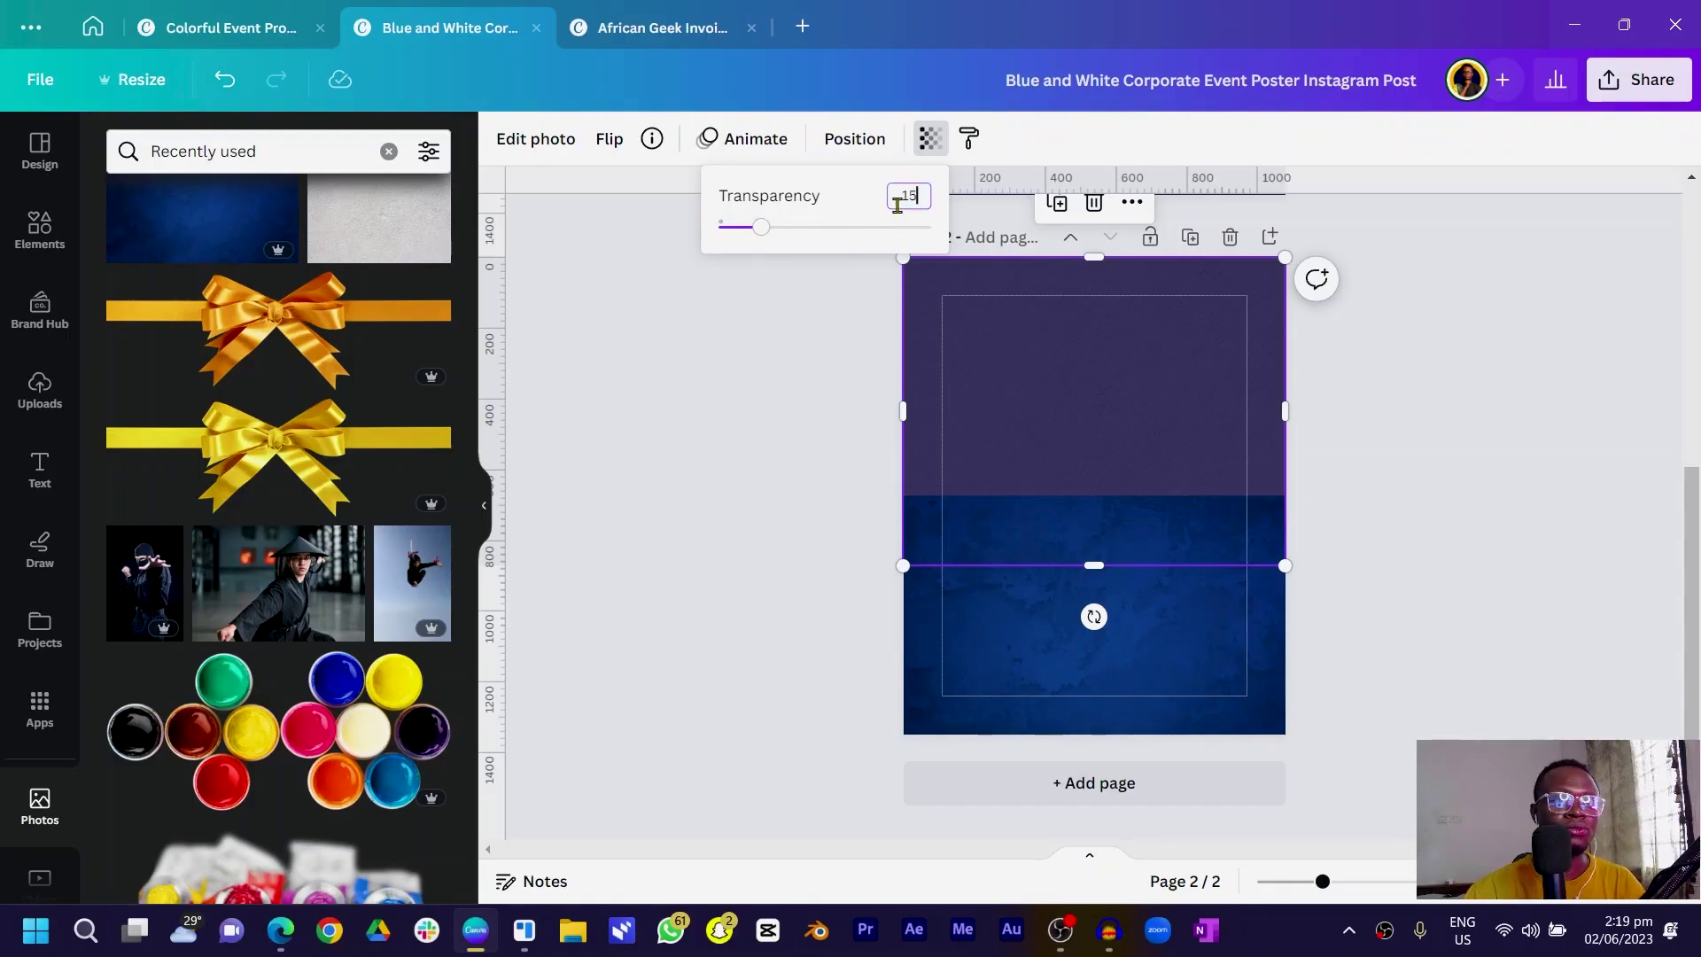
Move the blue grunge texture to the page's top edge and crop its sides to the page width
{"action": "left_click", "coordinate": [1109, 650]}
{"action": "left_click_drag", "start_coordinate": [1108, 649], "coordinate": [1107, 409]}
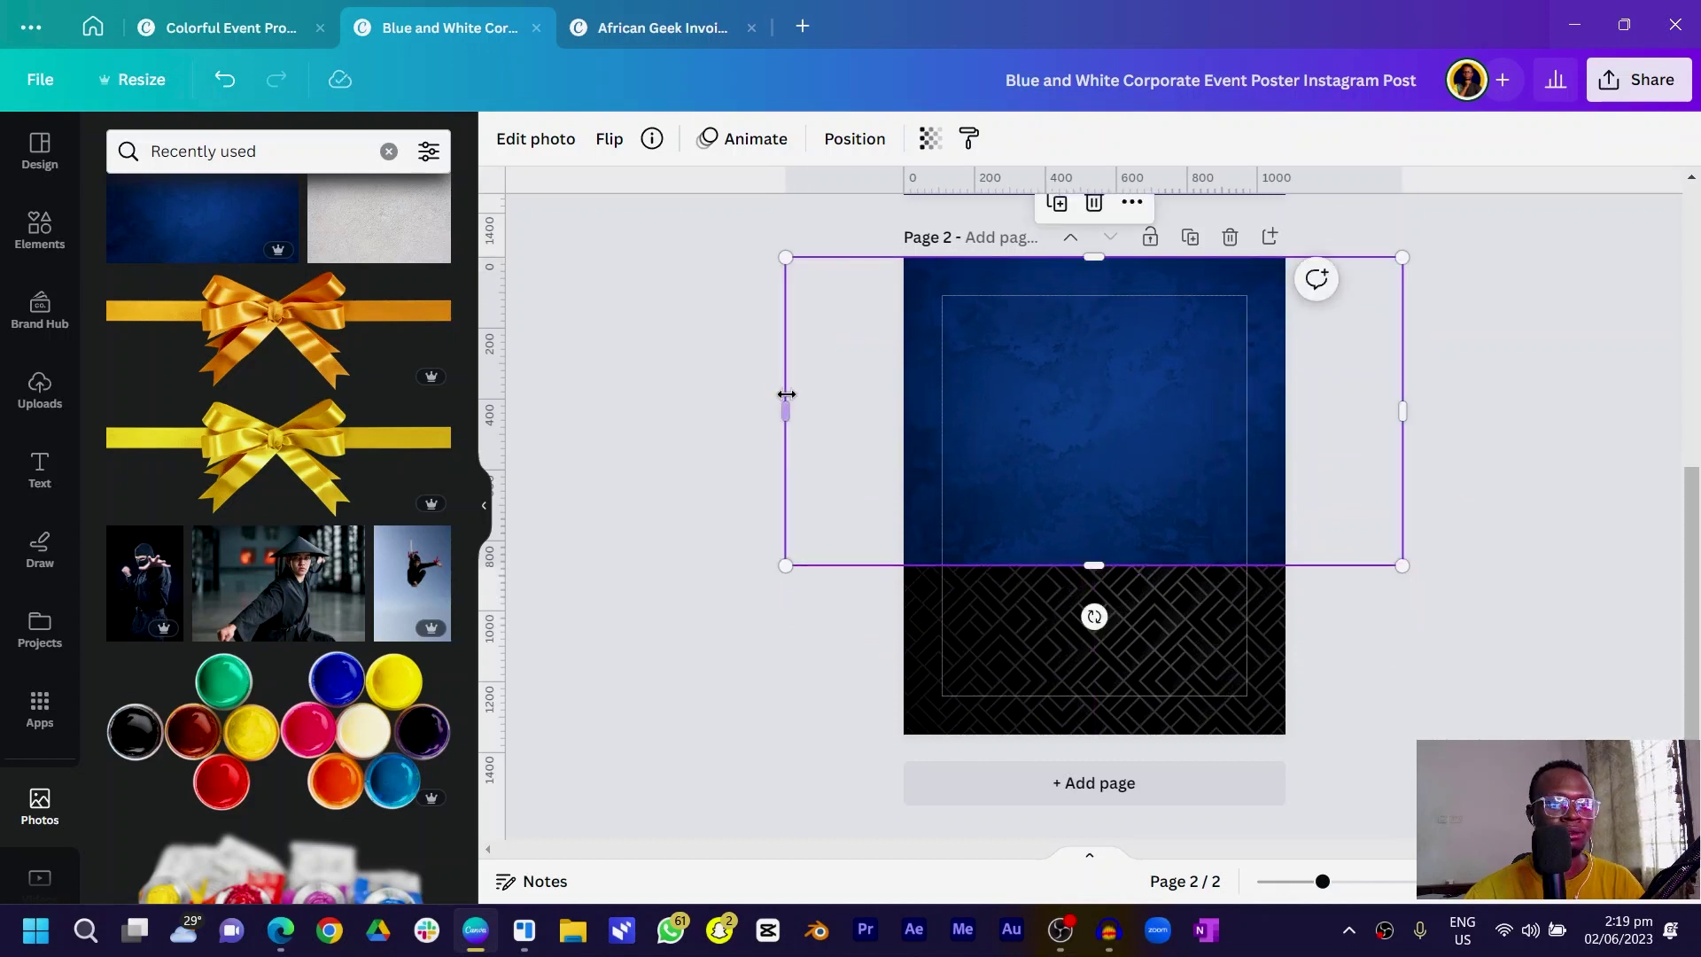
{"action": "left_click_drag", "start_coordinate": [785, 393], "coordinate": [904, 393]}
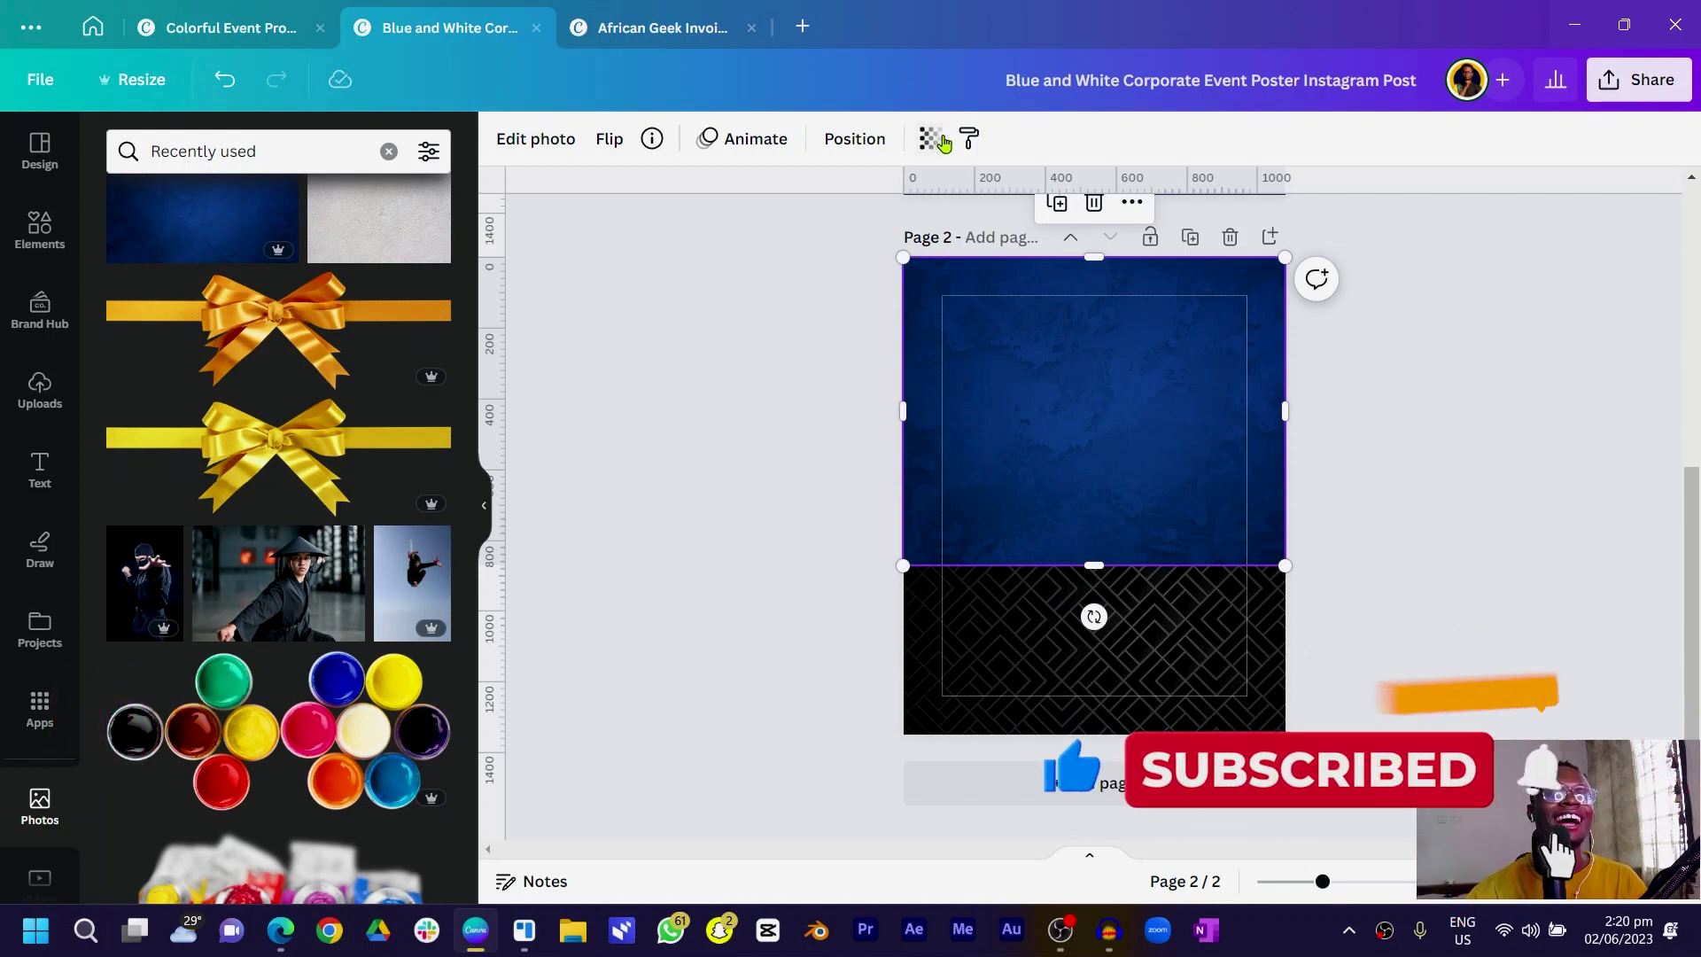
Set the blue grunge texture's transparency to 20
{"action": "left_click", "coordinate": [930, 140]}
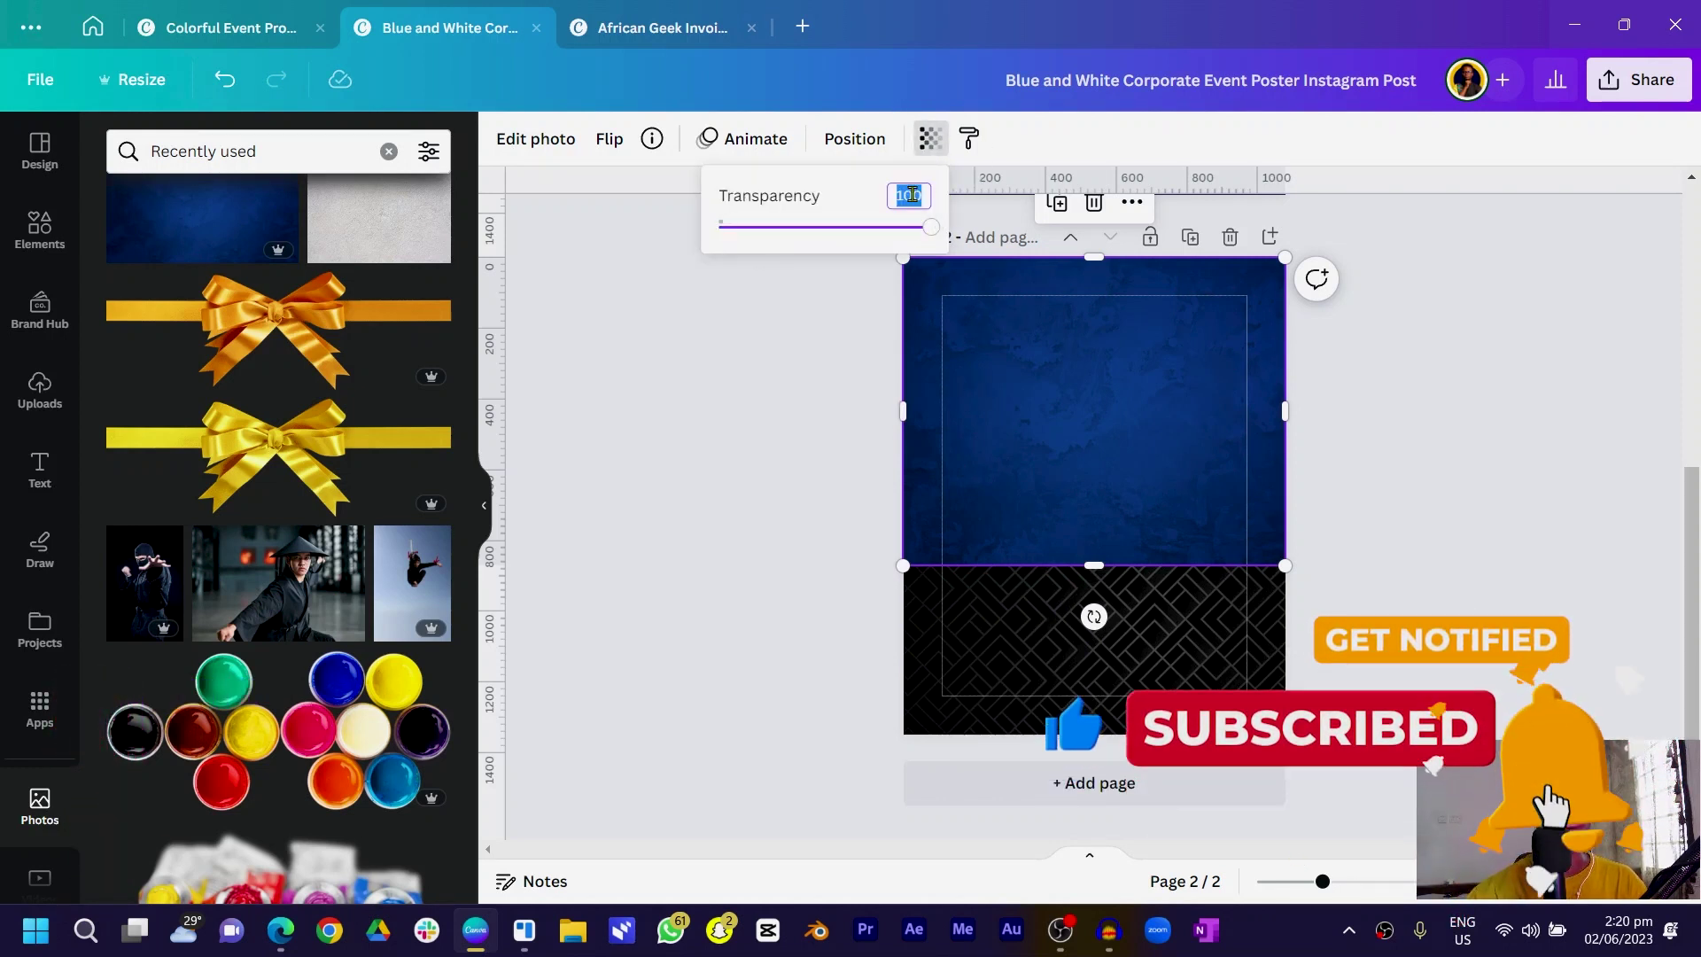
{"action": "left_click", "coordinate": [912, 194]}
{"action": "type", "text": "20"}
{"action": "key", "text": "Return"}
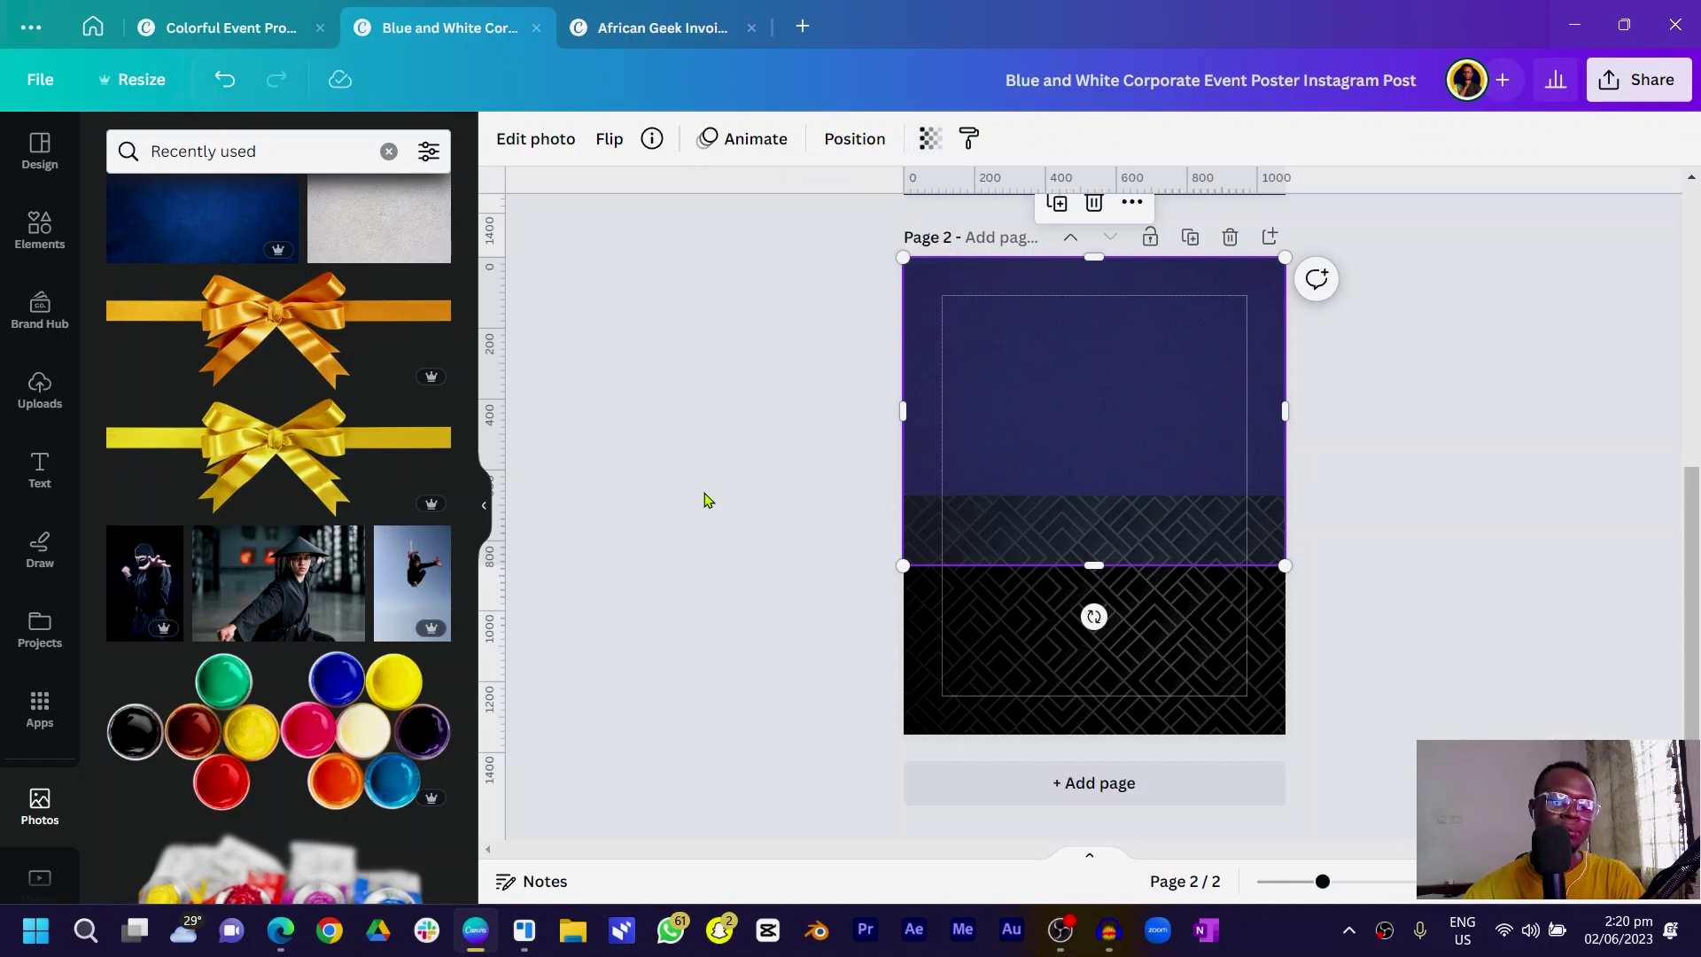
Move the black geometric texture to the top edge of page 2 and center it horizontally on the page
{"action": "scroll", "coordinate": [708, 500], "scroll_direction": "up", "scroll_amount": 4, "text": "ctrl"}
{"action": "left_click", "coordinate": [608, 726]}
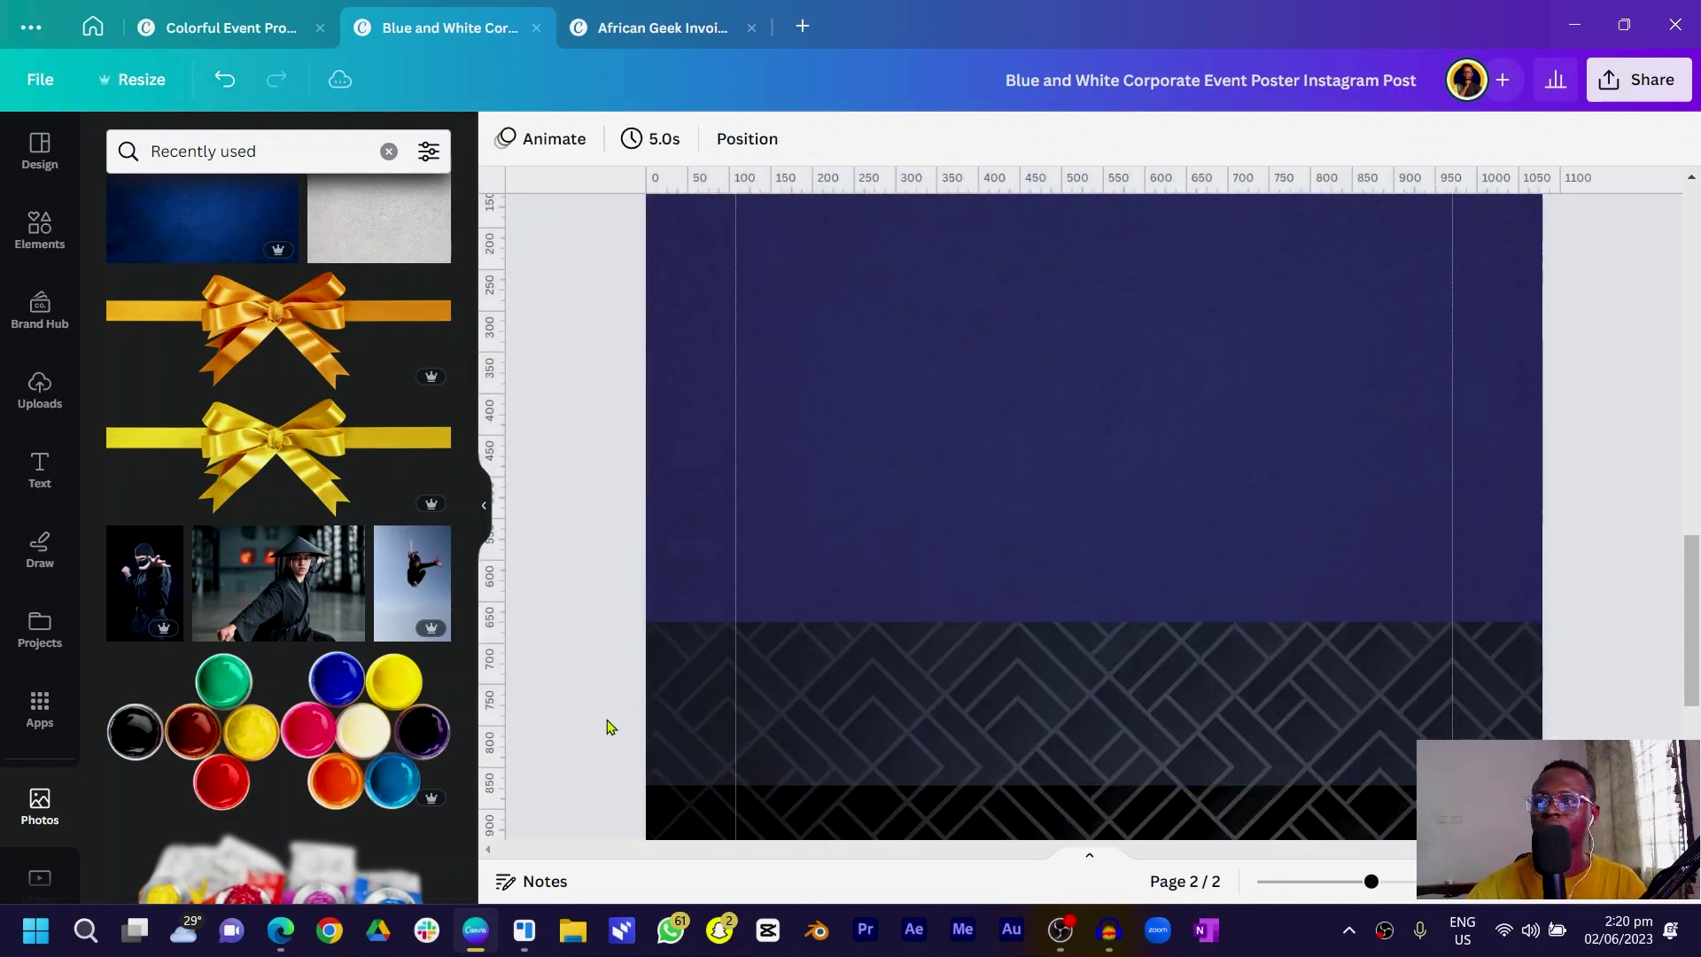
{"action": "left_click", "coordinate": [762, 808]}
{"action": "left_click_drag", "start_coordinate": [763, 809], "coordinate": [808, 467]}
{"action": "scroll", "coordinate": [742, 559], "scroll_direction": "up", "scroll_amount": 3}
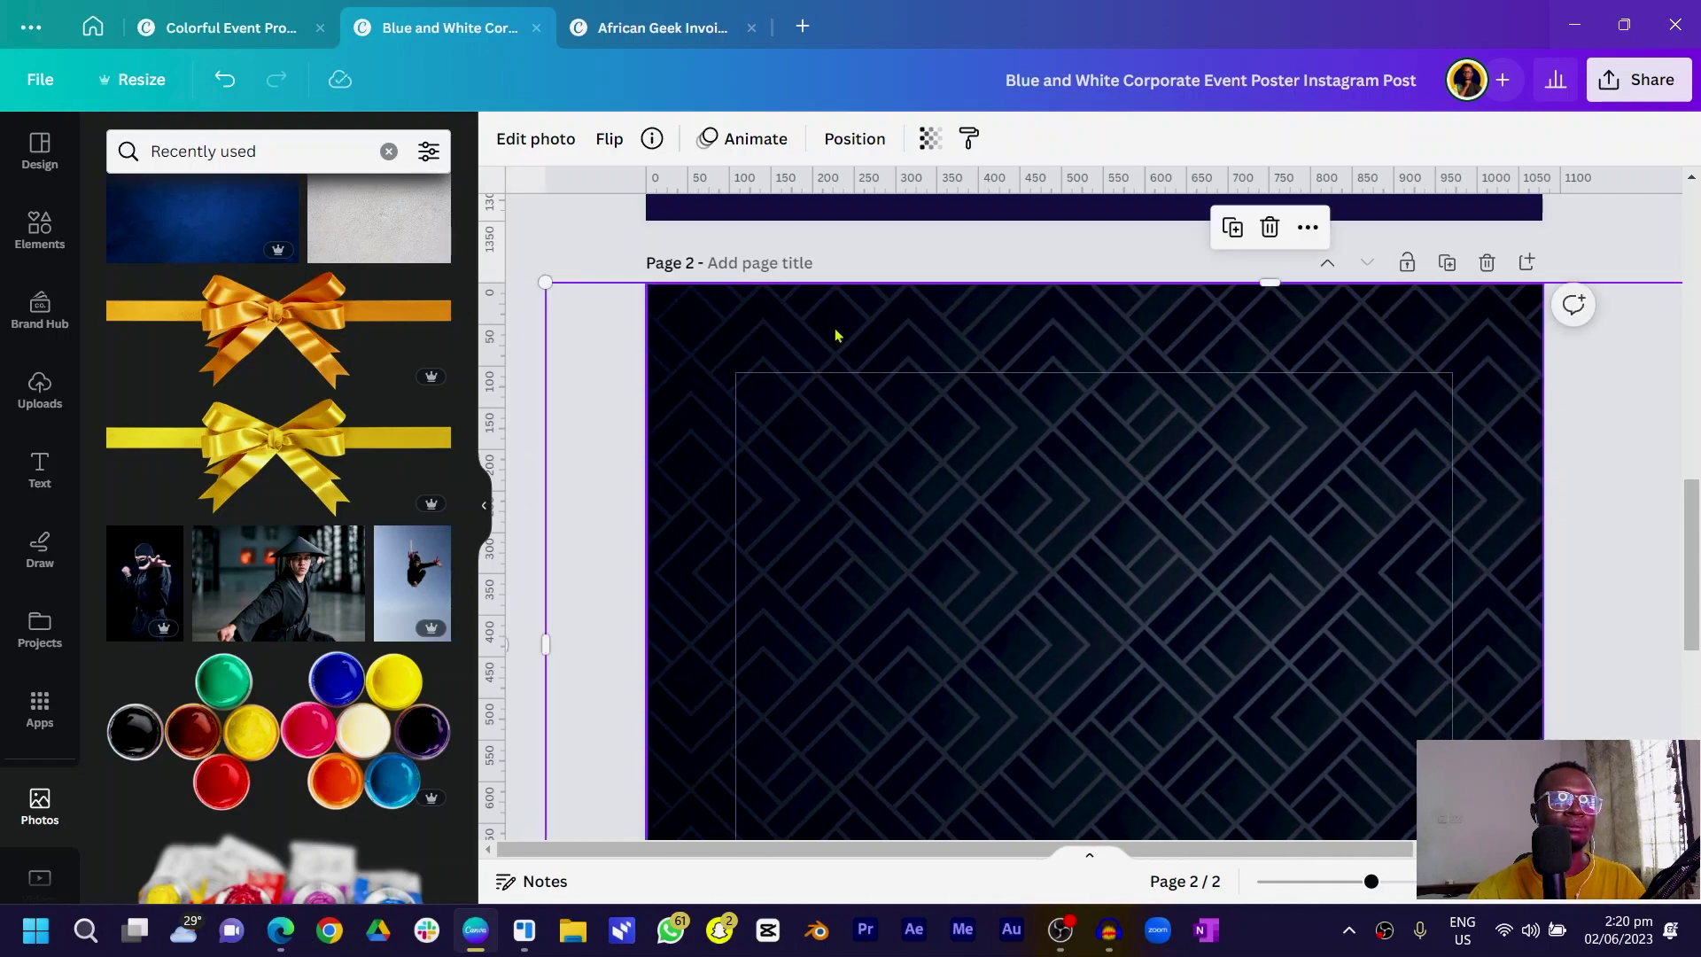
{"action": "left_click", "coordinate": [870, 133]}
{"action": "left_click", "coordinate": [332, 428]}
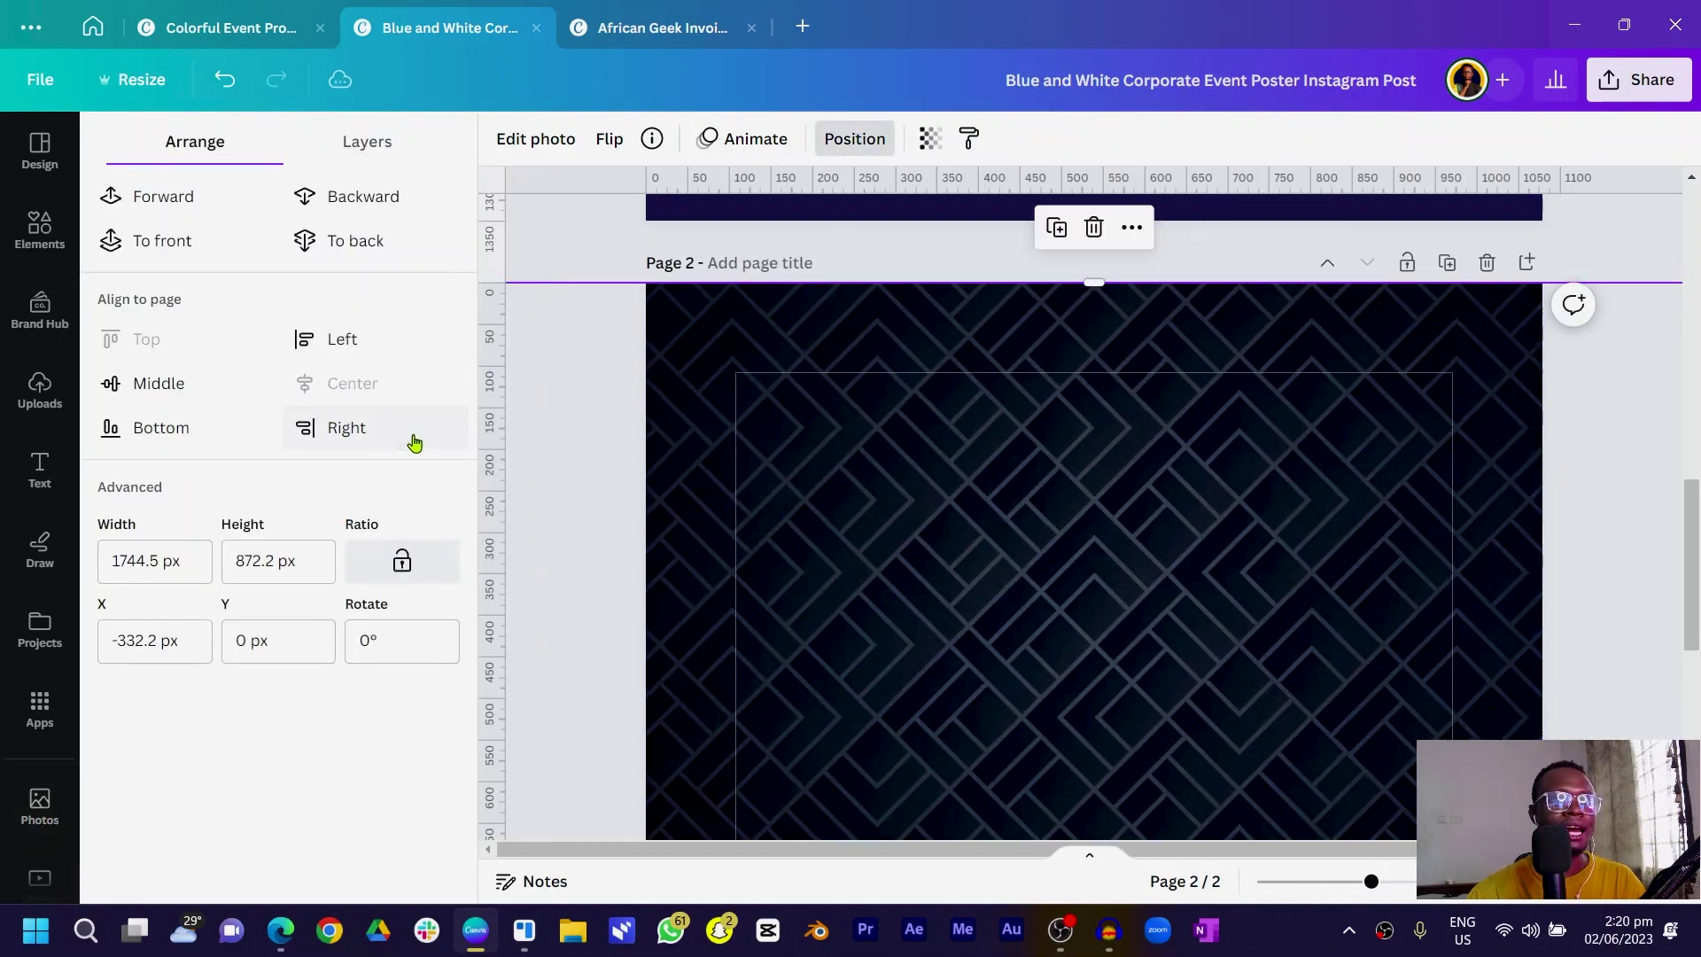
Crop both sides of the black geometric texture to the page width of 1080 px
{"action": "scroll", "coordinate": [497, 497], "scroll_direction": "down", "scroll_amount": 5}
{"action": "scroll", "coordinate": [511, 536], "scroll_direction": "down", "scroll_amount": 2, "text": "ctrl"}
{"action": "scroll", "coordinate": [512, 540], "scroll_direction": "up", "scroll_amount": 2}
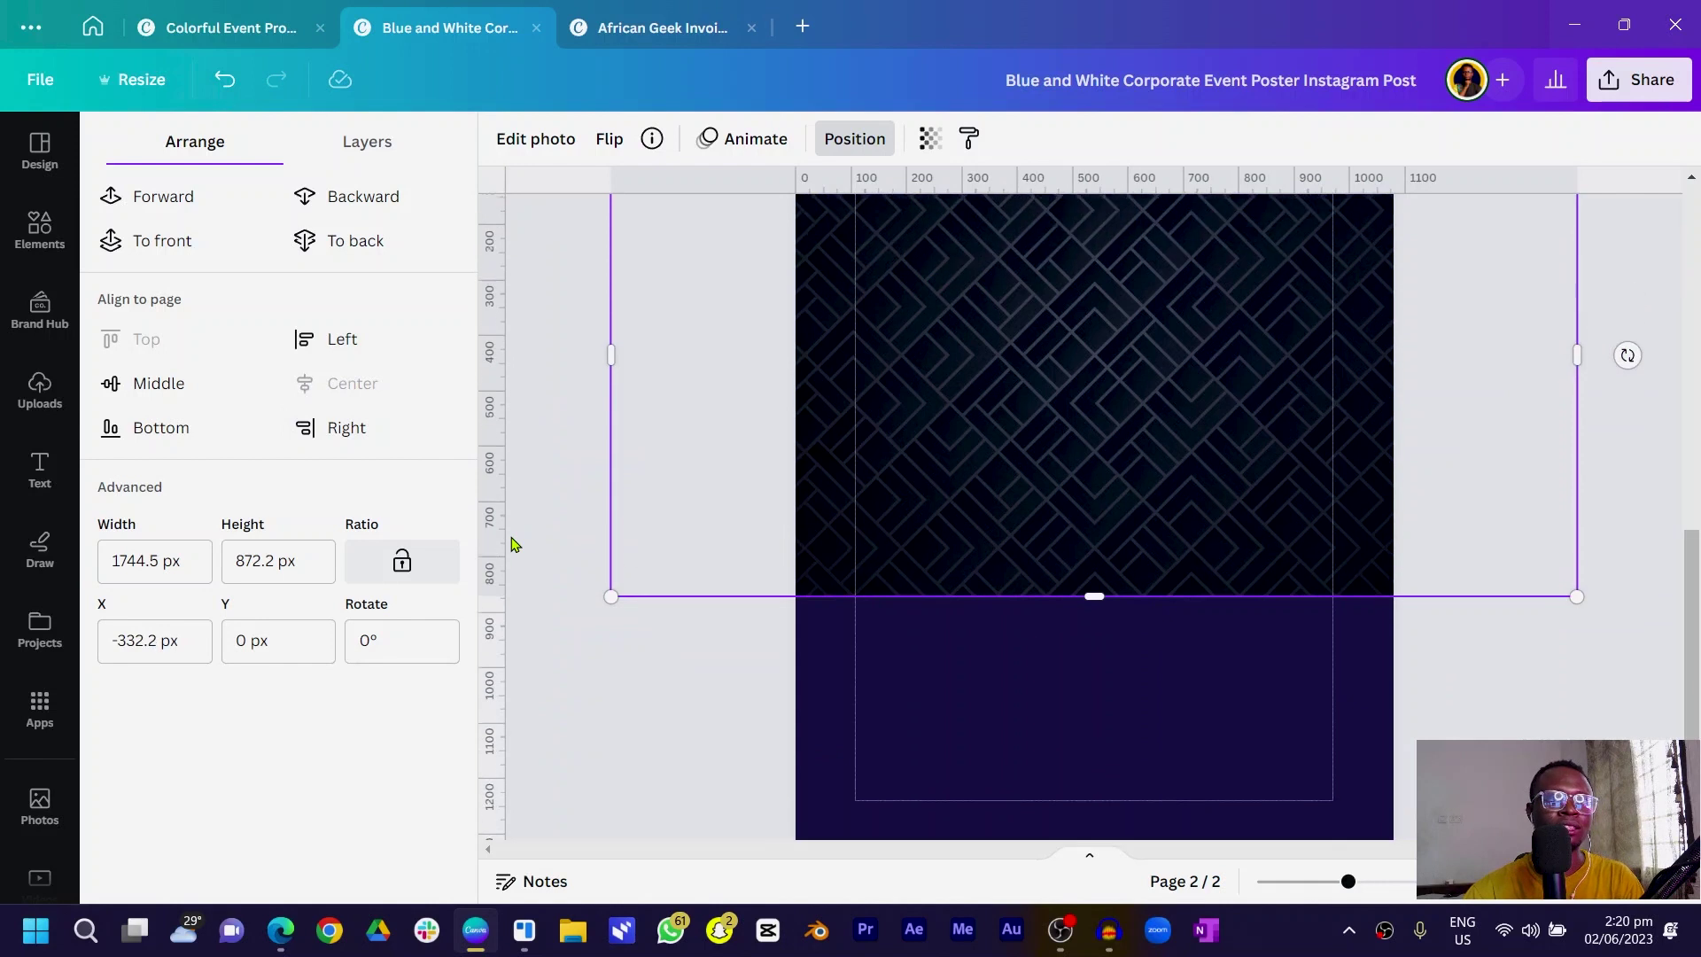
{"action": "left_click_drag", "start_coordinate": [612, 464], "coordinate": [786, 466]}
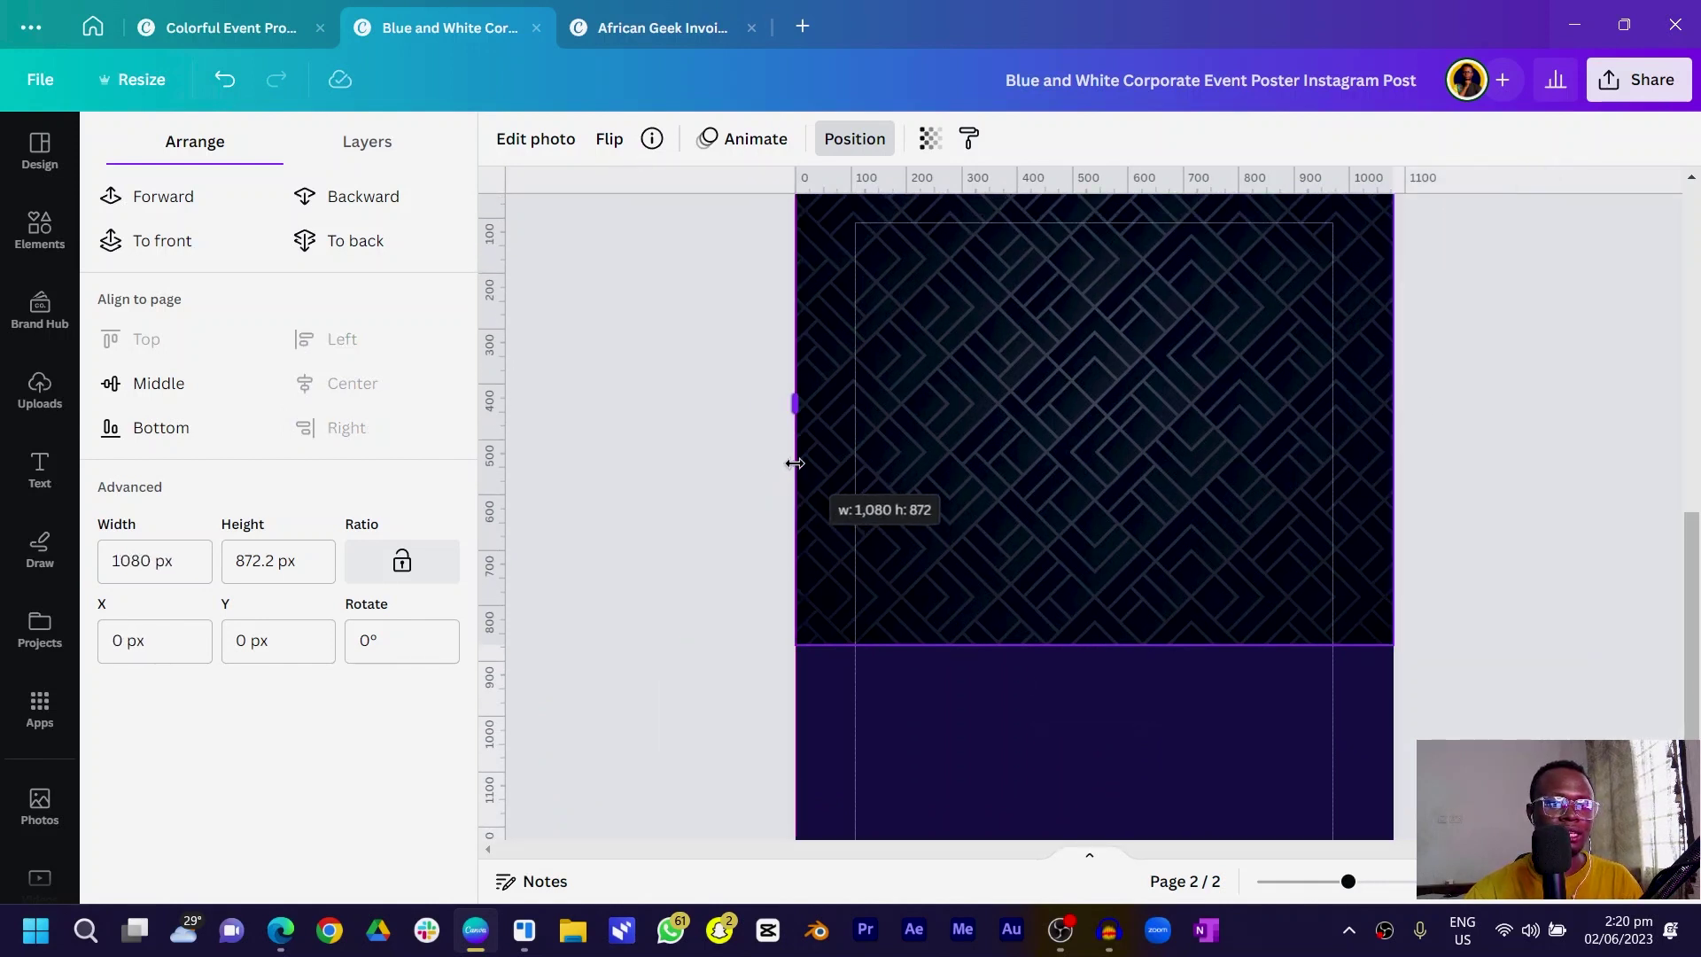
{"action": "scroll", "coordinate": [795, 470], "scroll_direction": "up", "scroll_amount": 2}
Set the black geometric texture's transparency to 20
{"action": "left_click", "coordinate": [927, 139]}
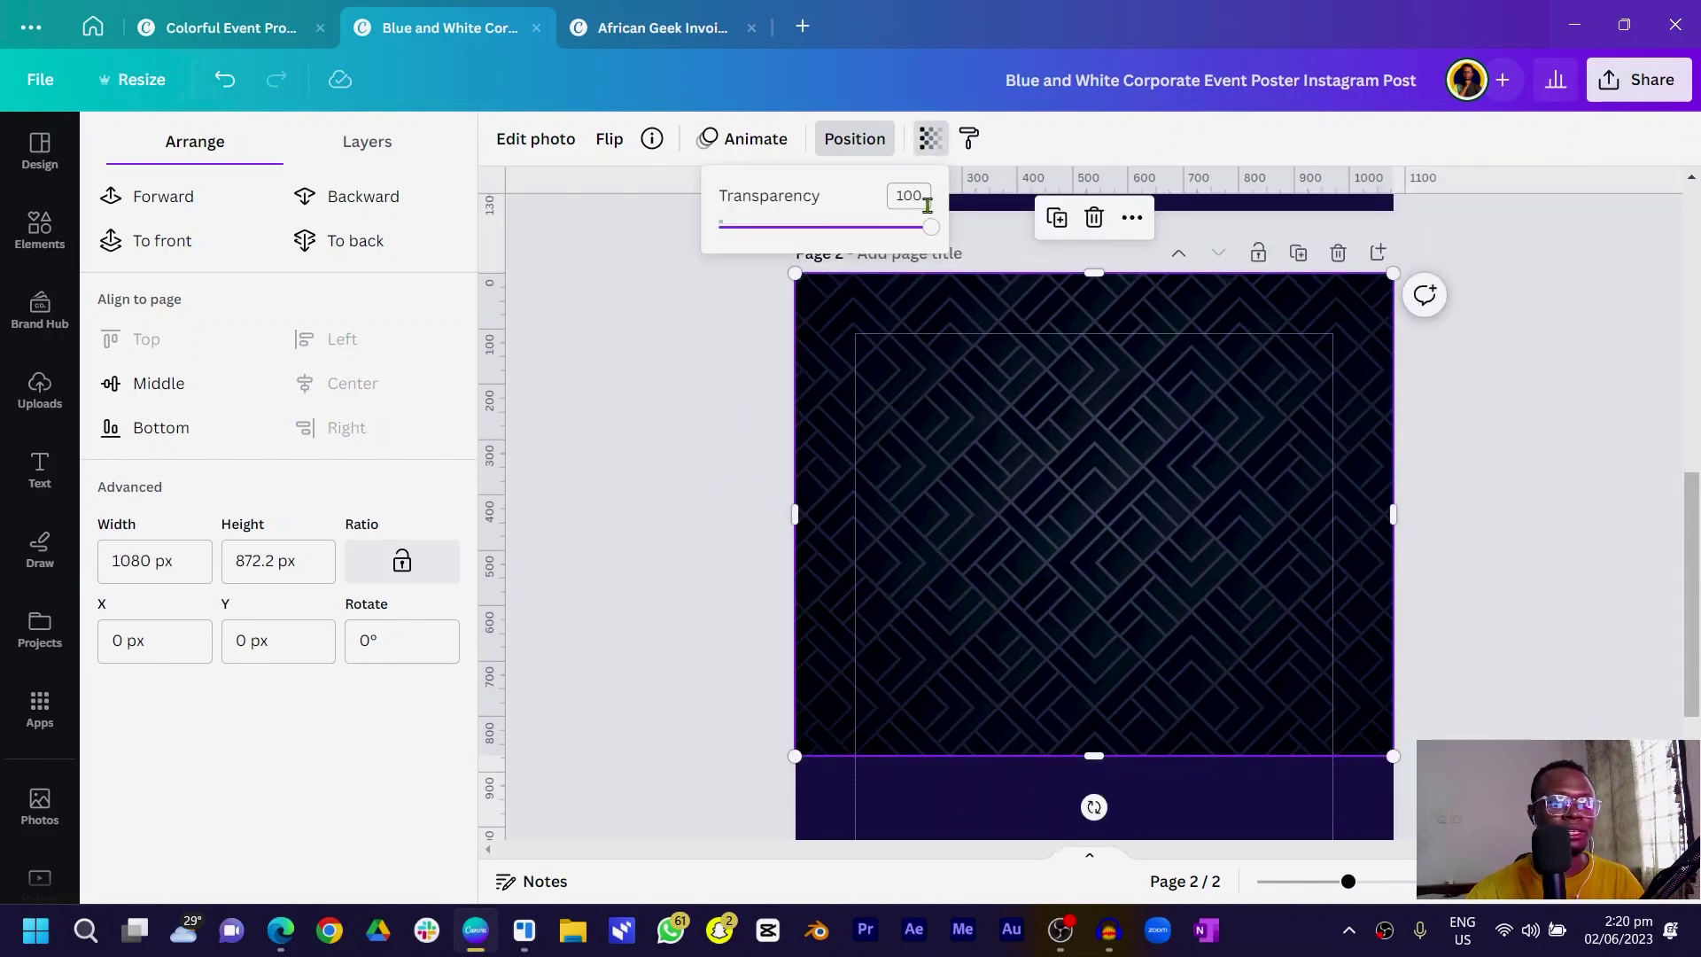
{"action": "left_click", "coordinate": [922, 186]}
{"action": "type", "text": "20"}
{"action": "key", "text": "Return"}
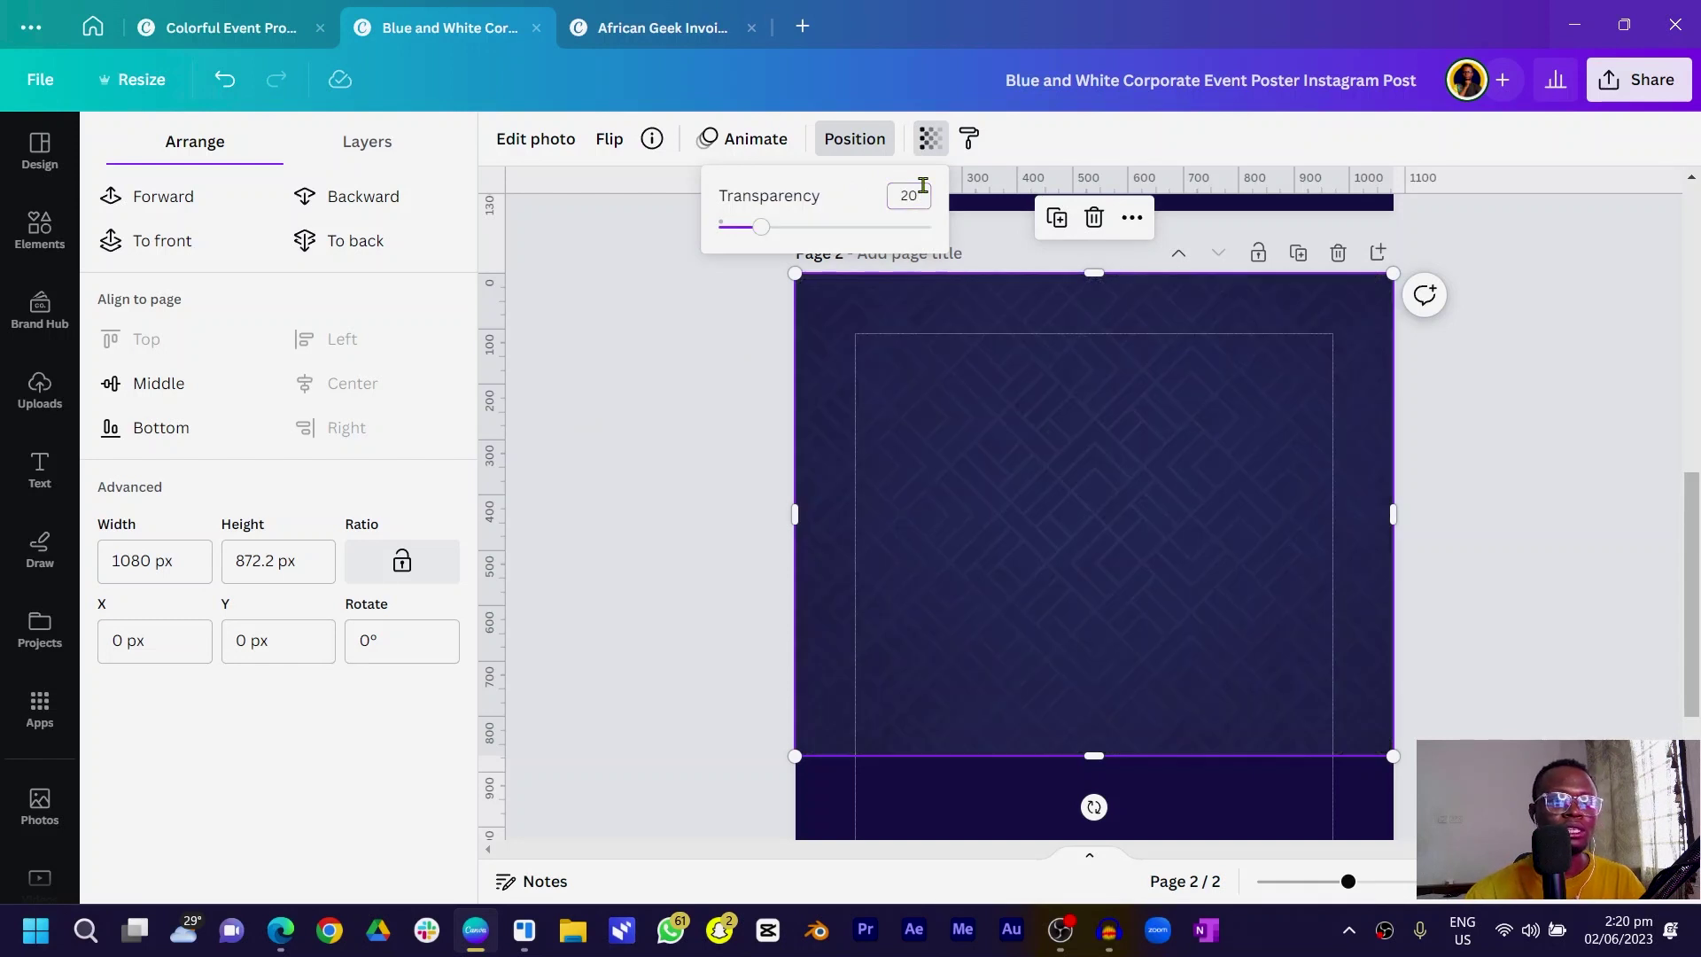
Add the recently used photo "Man in Black Suit Smiling at the Camera" to page 2
{"action": "left_click", "coordinate": [606, 435]}
{"action": "scroll", "coordinate": [580, 434], "scroll_direction": "down", "scroll_amount": 2}
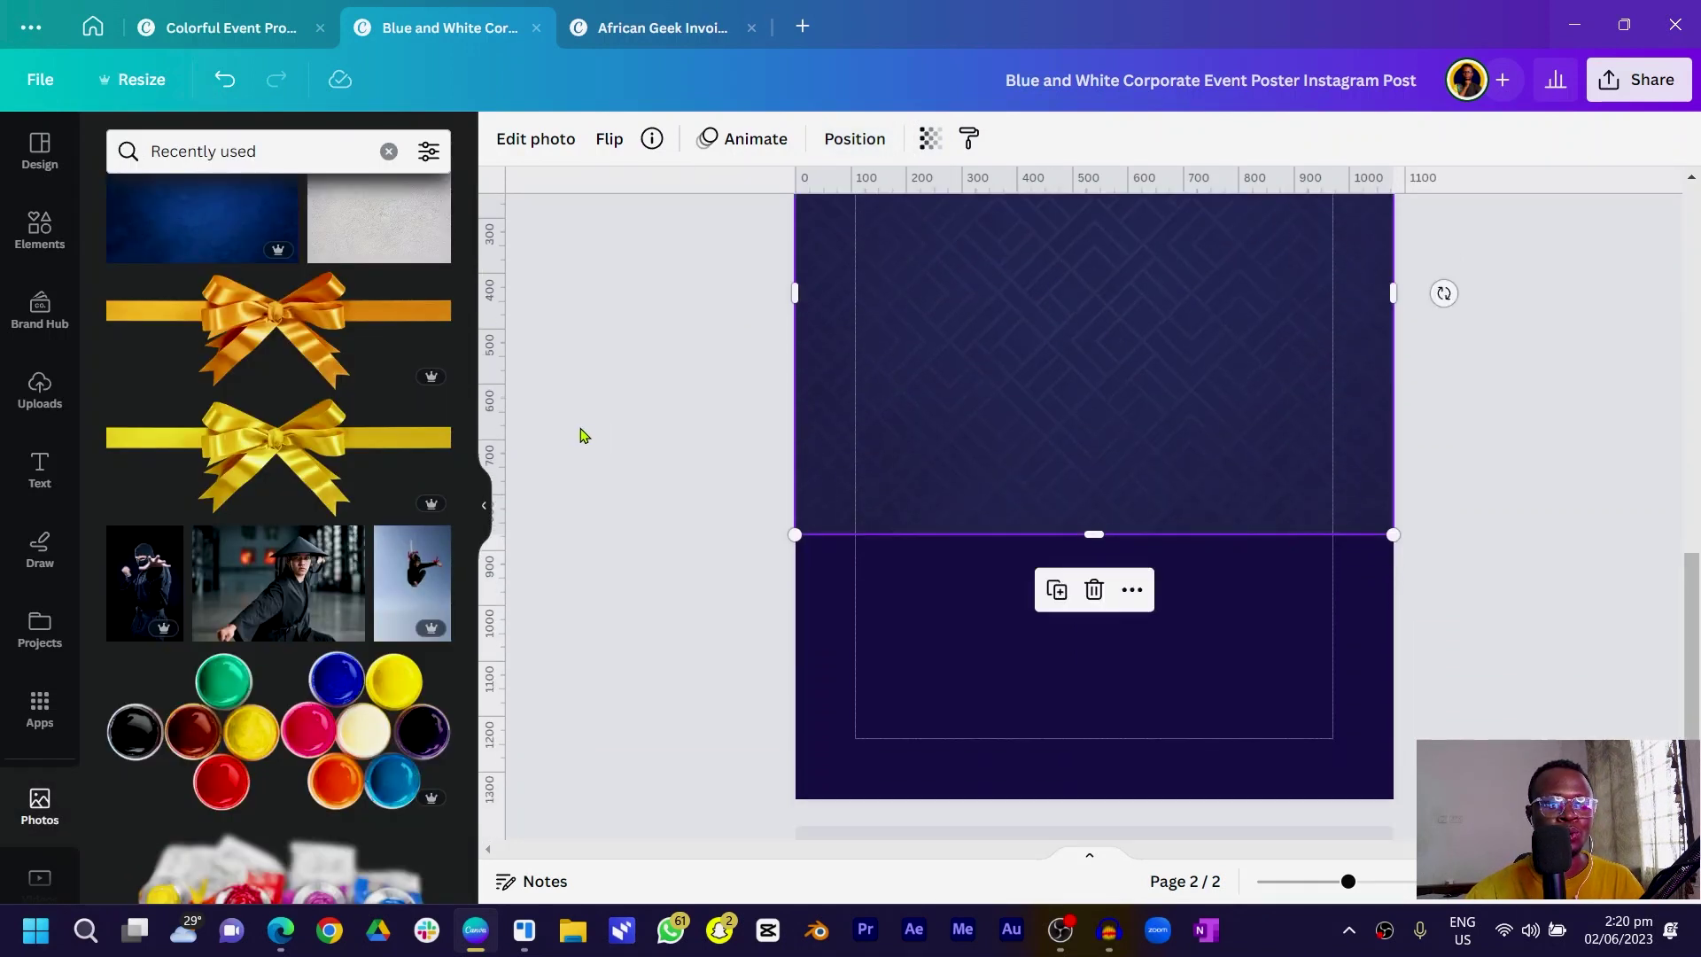
{"action": "left_click", "coordinate": [574, 461]}
{"action": "scroll", "coordinate": [574, 460], "scroll_direction": "up", "scroll_amount": 2}
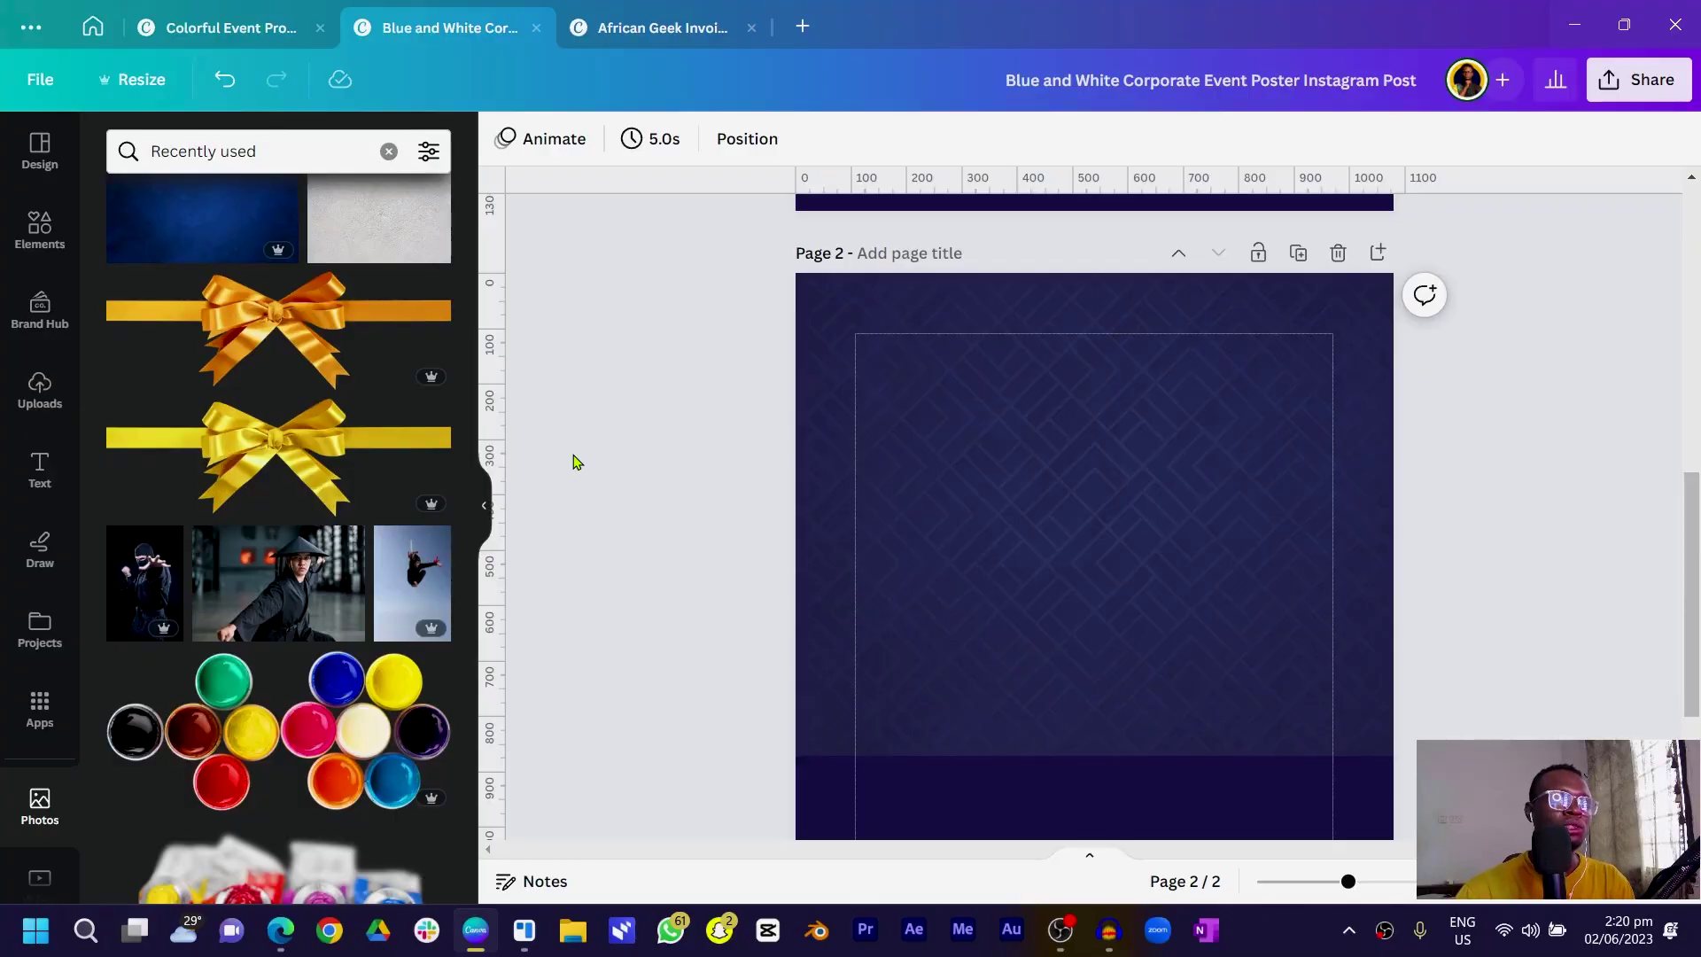
{"action": "scroll", "coordinate": [188, 437], "scroll_direction": "up", "scroll_amount": 6}
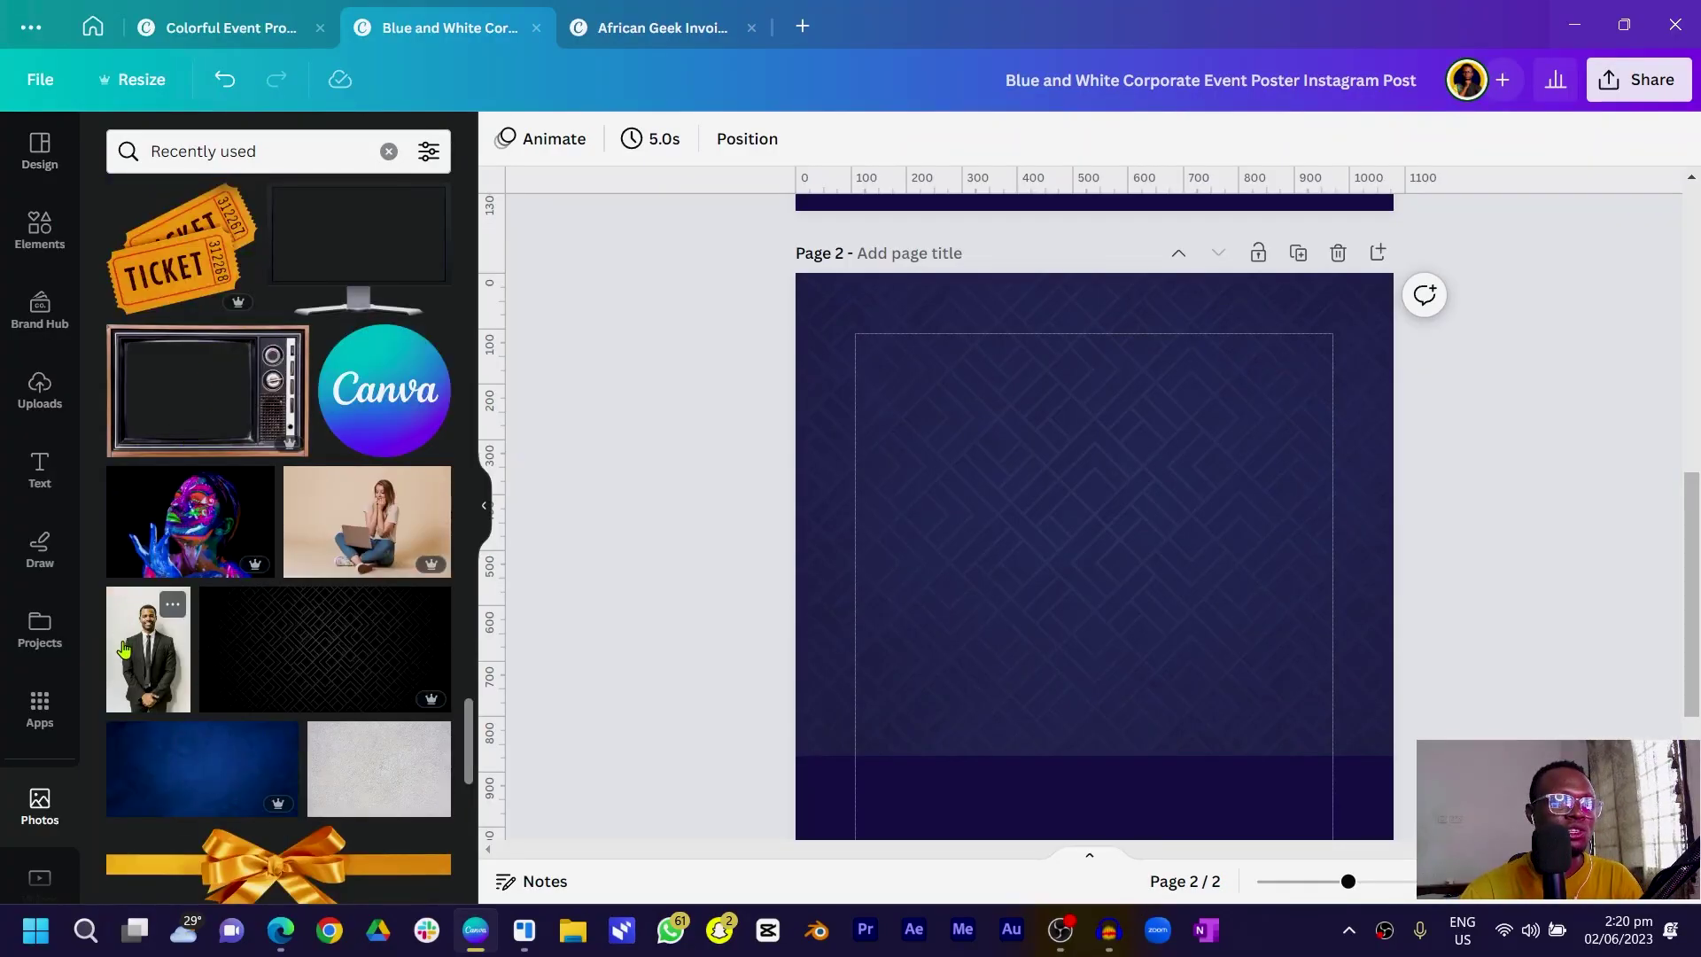
{"action": "left_click", "coordinate": [173, 604]}
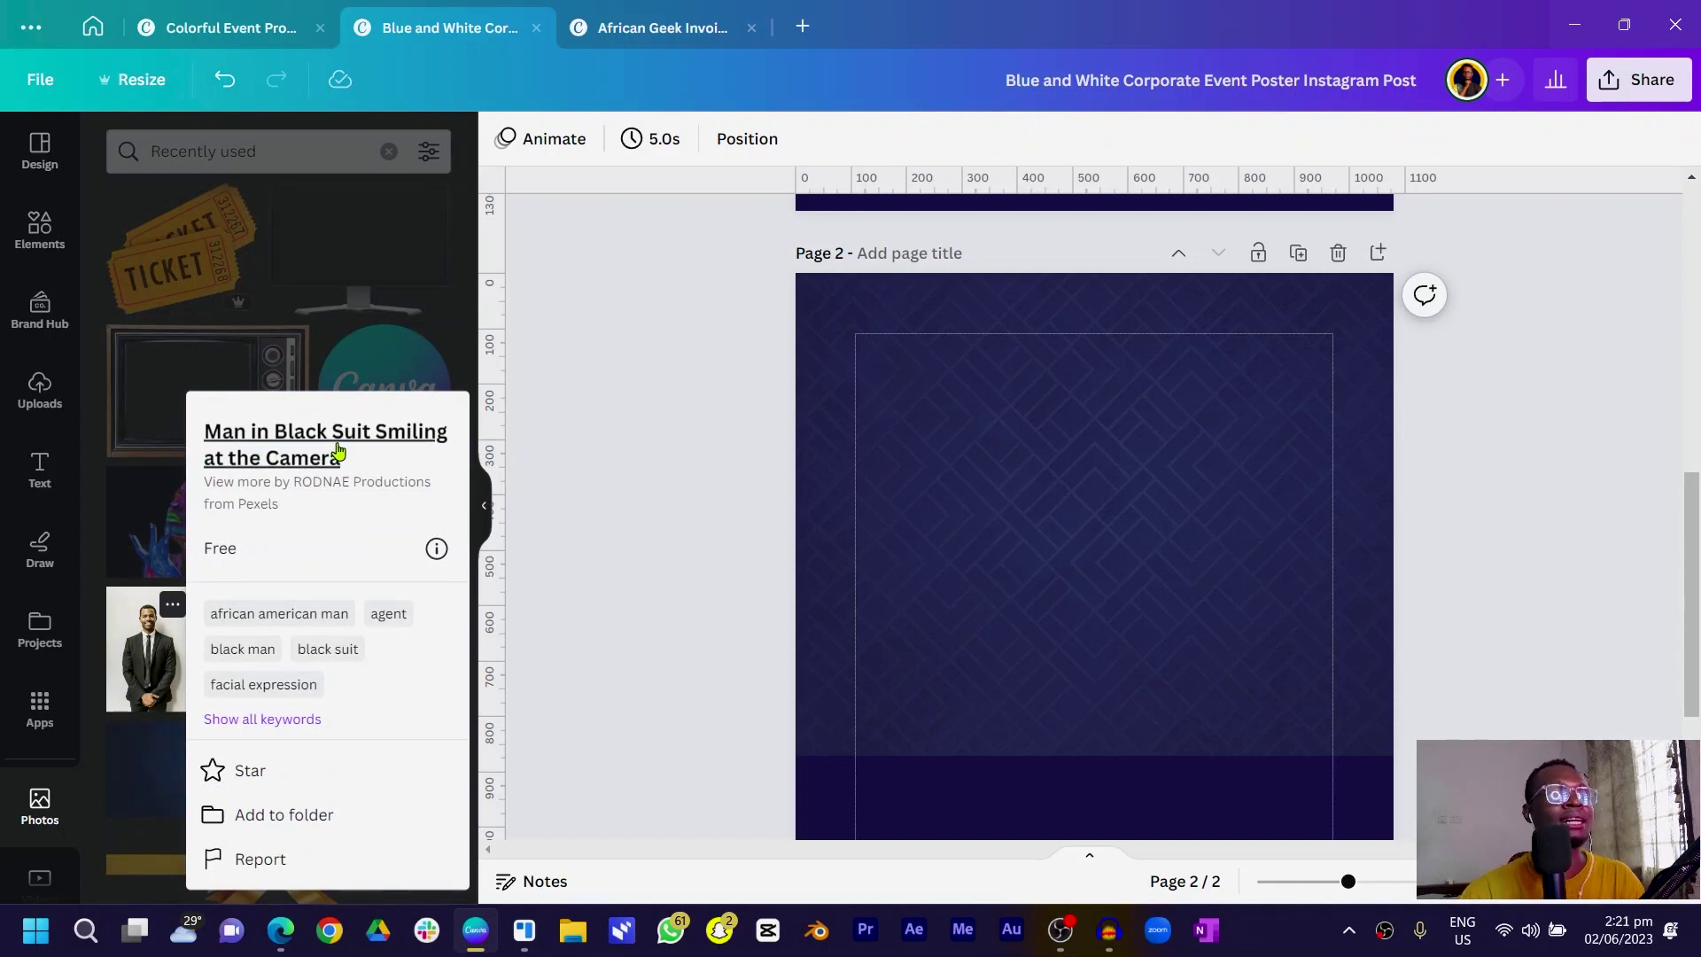
{"action": "left_click", "coordinate": [155, 682]}
{"action": "left_click", "coordinate": [135, 664]}
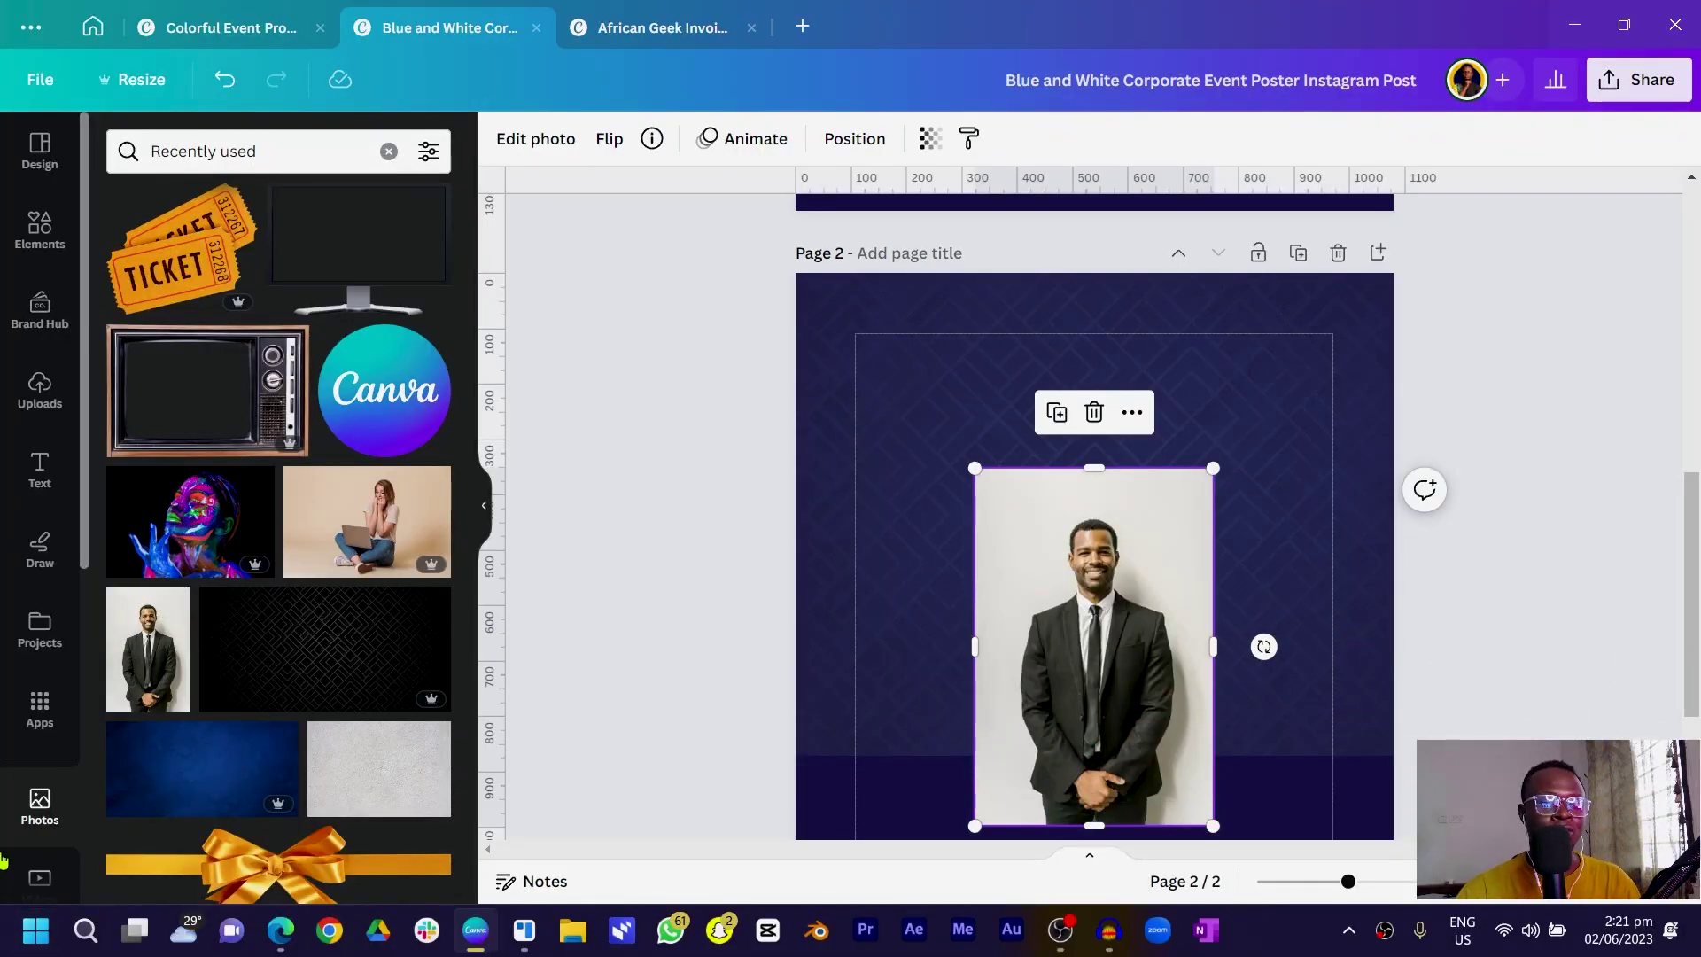
Add the recently used photos of the bald, grey-suited and navy-suited men to page 2 and spread the four portraits apart
{"action": "scroll", "coordinate": [227, 516], "scroll_direction": "down", "scroll_amount": 15}
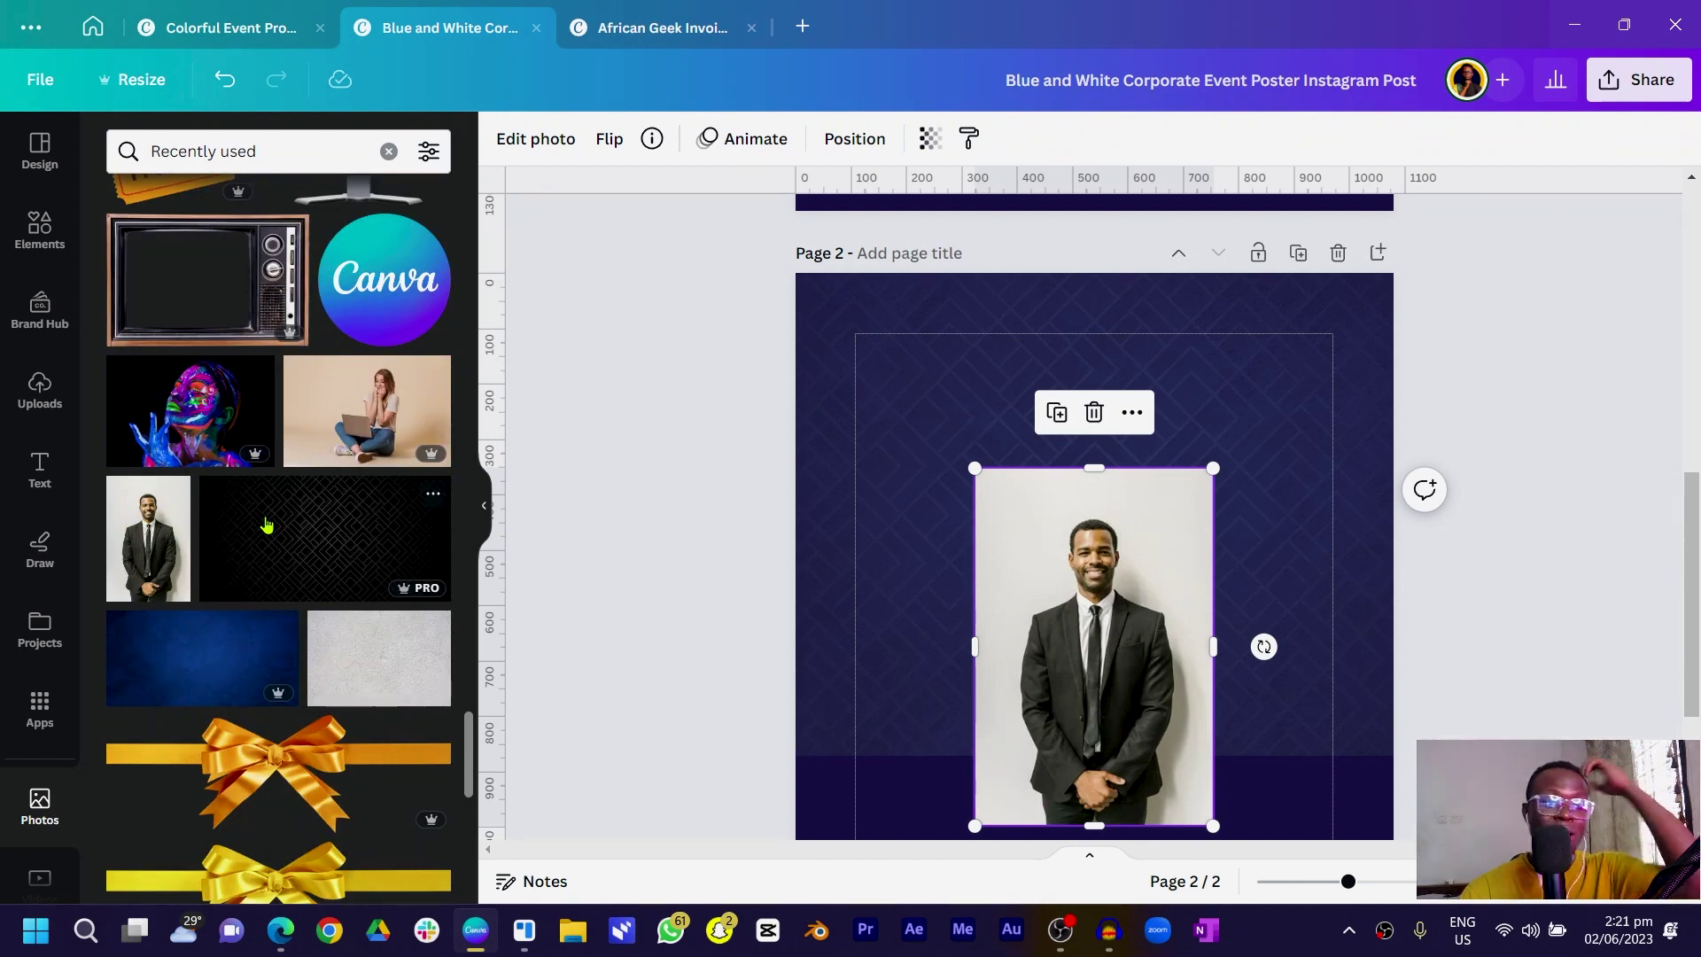
{"action": "scroll", "coordinate": [261, 529], "scroll_direction": "down", "scroll_amount": 10}
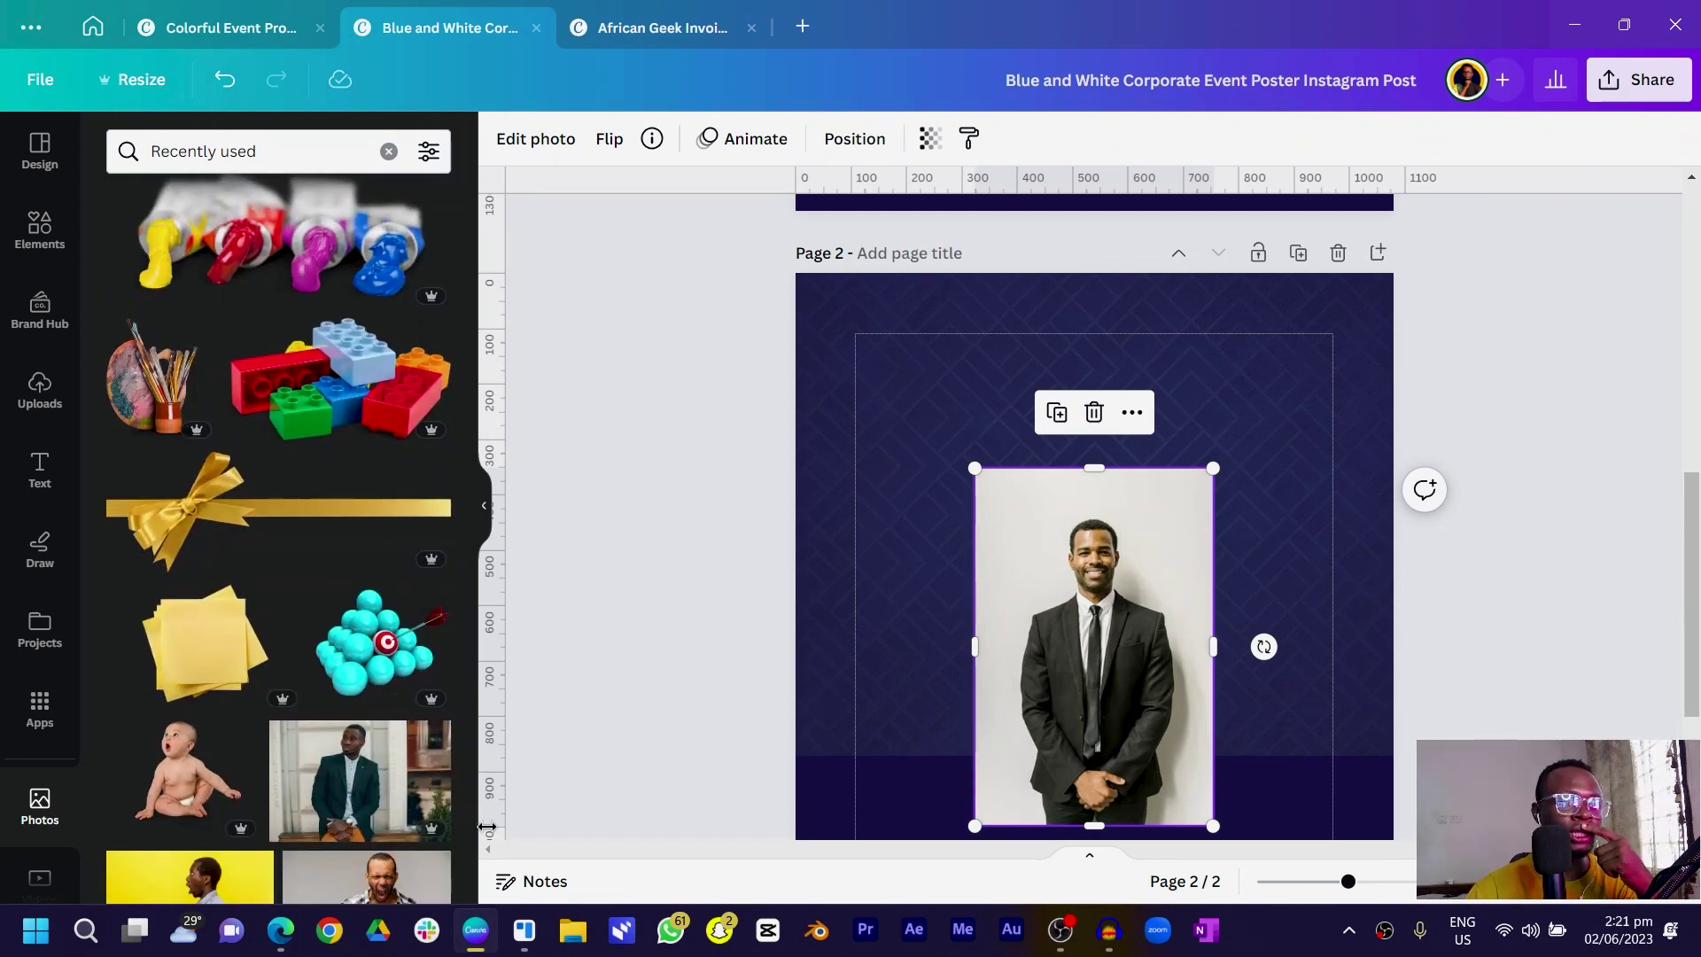
{"action": "scroll", "coordinate": [354, 620], "scroll_direction": "down", "scroll_amount": 3}
{"action": "scroll", "coordinate": [414, 385], "scroll_direction": "up", "scroll_amount": 20}
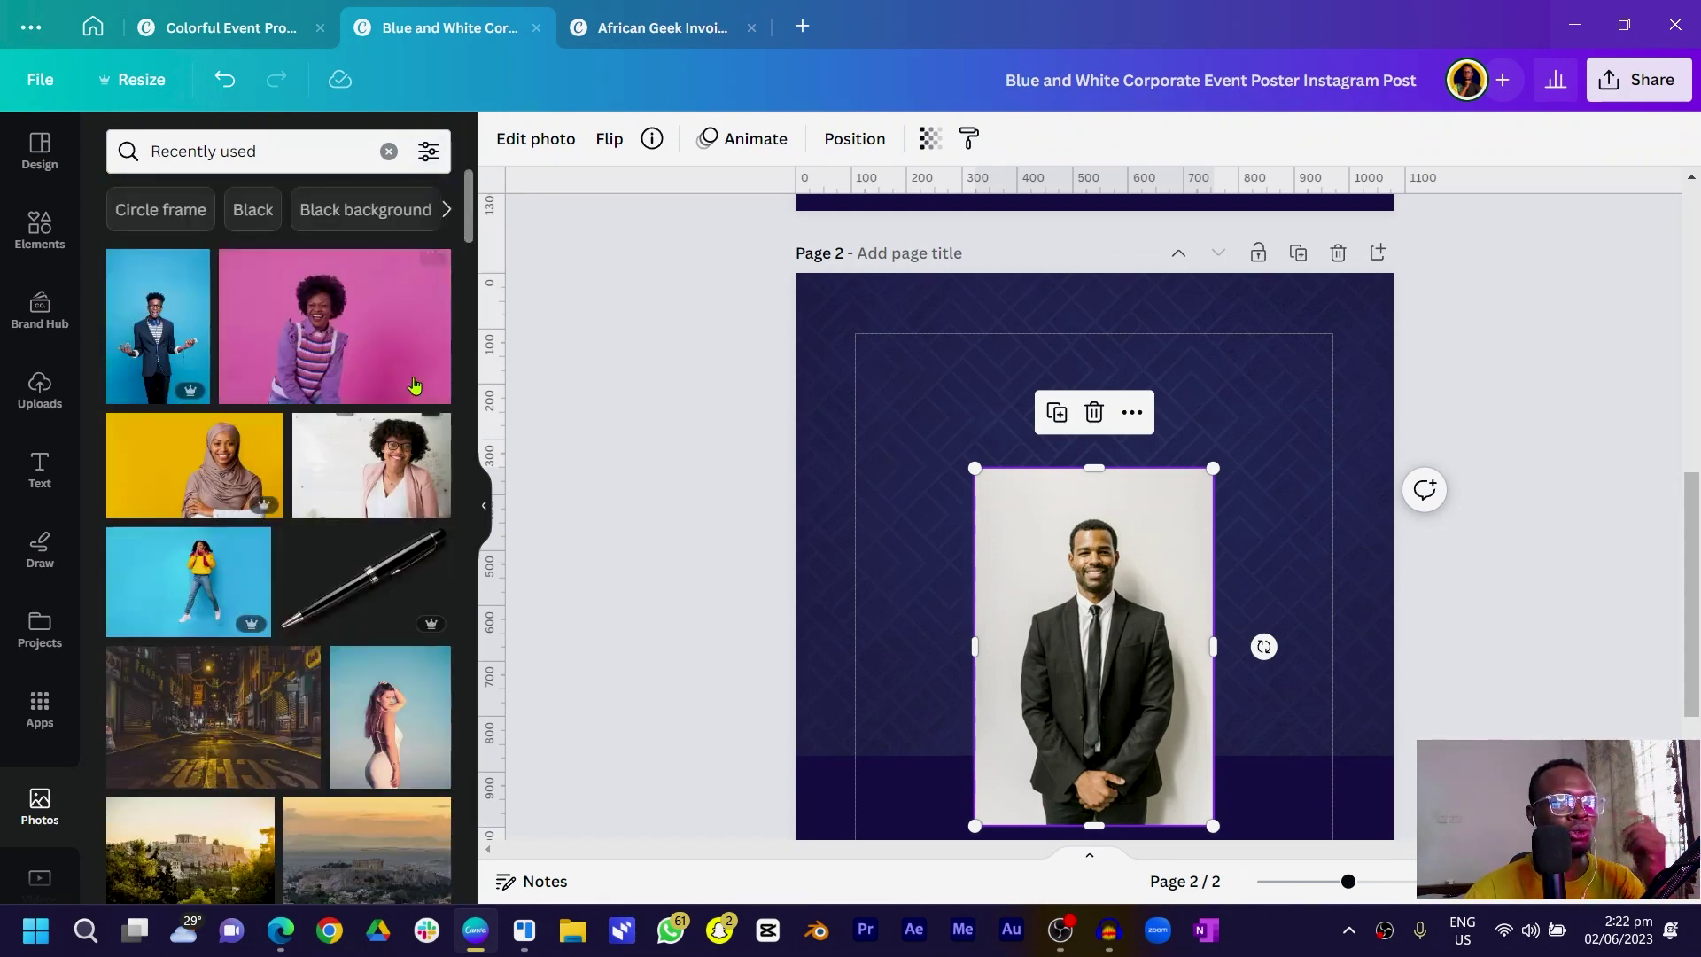
{"action": "scroll", "coordinate": [395, 413], "scroll_direction": "down", "scroll_amount": 12}
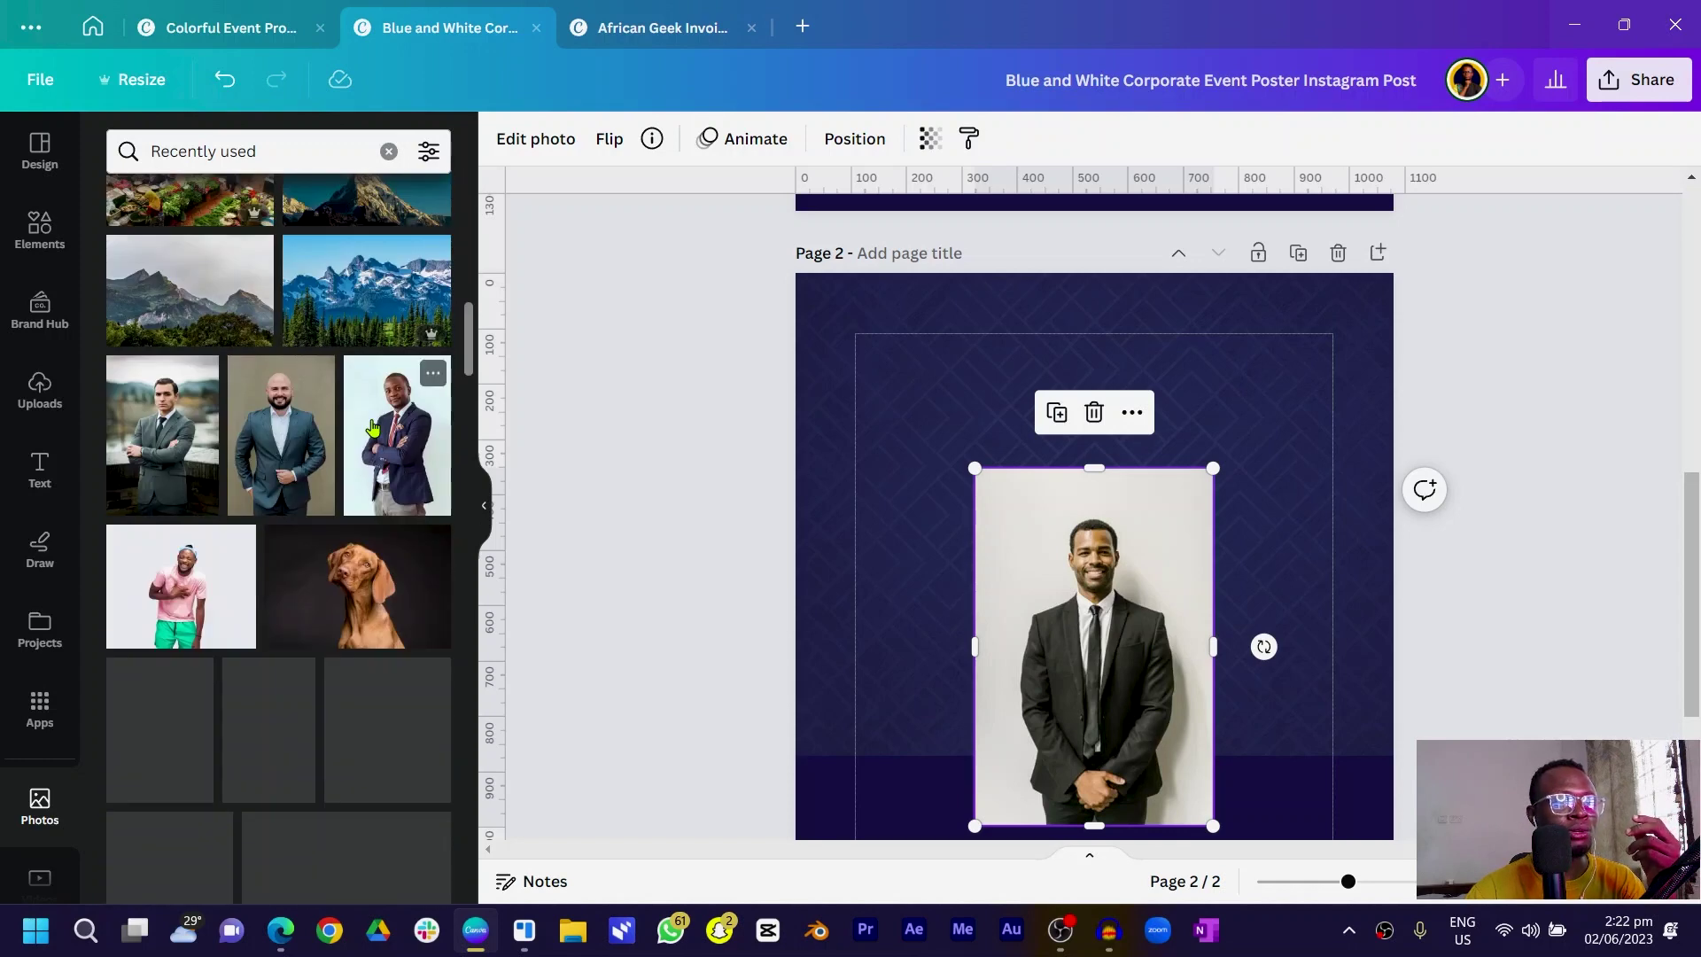
{"action": "left_click", "coordinate": [288, 446]}
{"action": "left_click", "coordinate": [168, 417]}
{"action": "scroll", "coordinate": [937, 704], "scroll_direction": "up", "scroll_amount": 7}
{"action": "scroll", "coordinate": [769, 470], "scroll_direction": "down", "scroll_amount": 10}
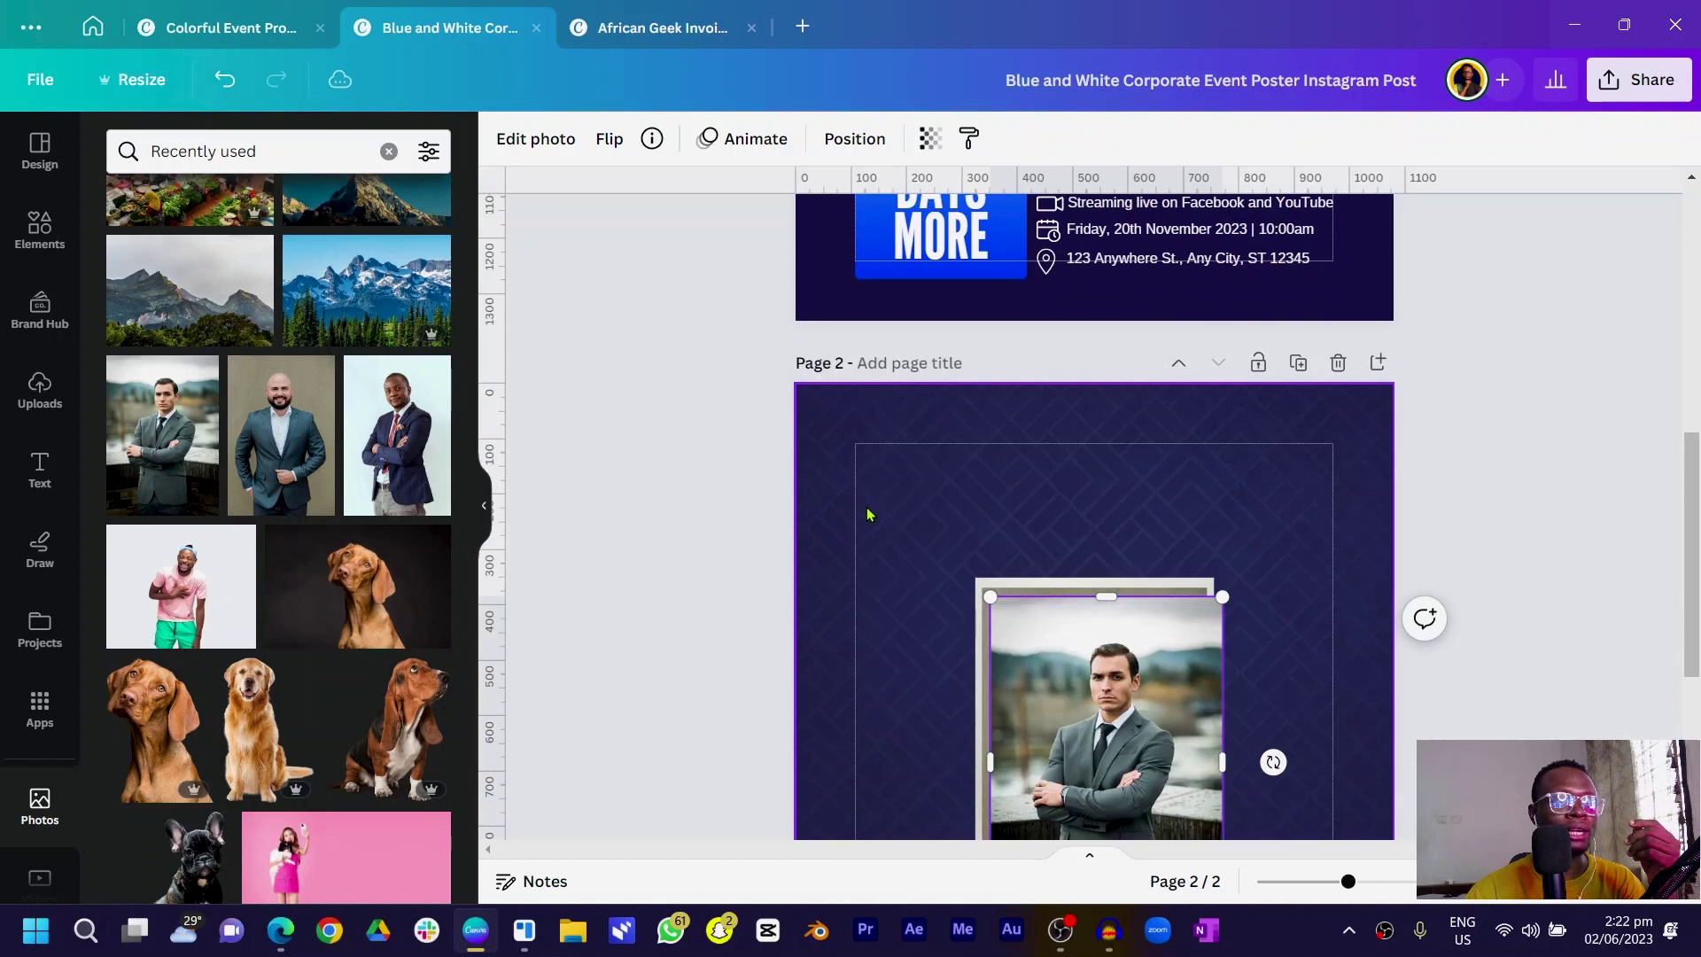
{"action": "left_click", "coordinate": [372, 422]}
{"action": "left_click_drag", "start_coordinate": [1045, 560], "coordinate": [1196, 613]}
{"action": "left_click_drag", "start_coordinate": [1006, 513], "coordinate": [759, 561]}
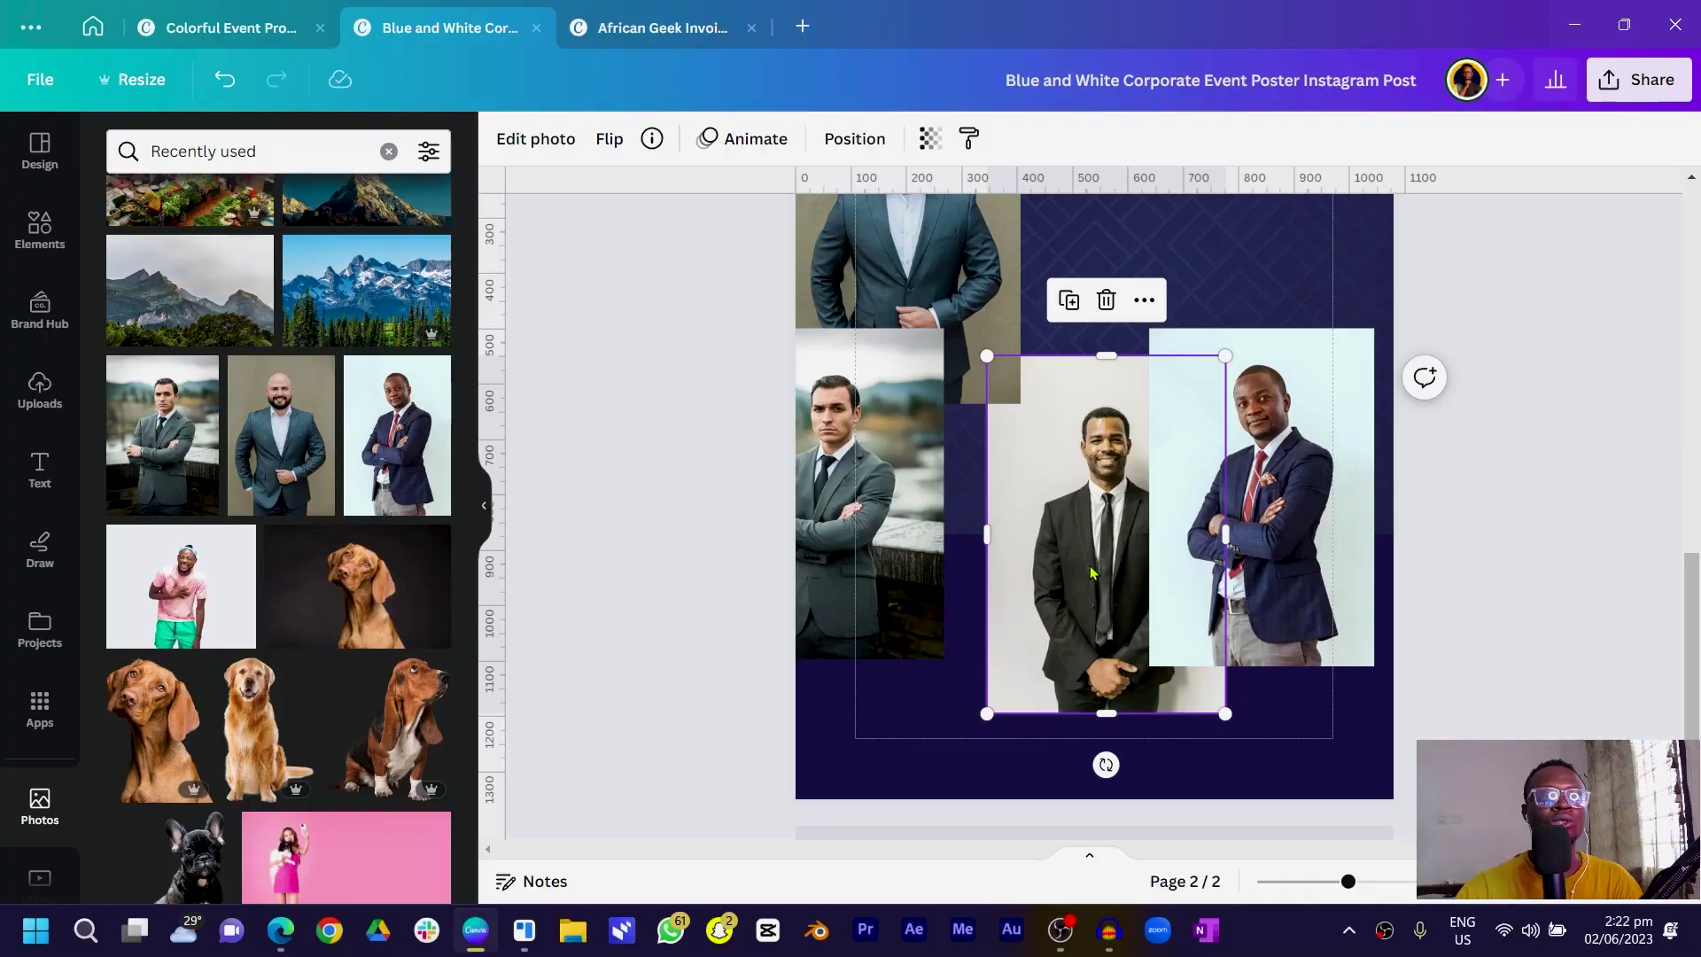
Remove the background from the grey-suited man's photo and move it down beside the black-suited man's photo
{"action": "left_click", "coordinate": [535, 138]}
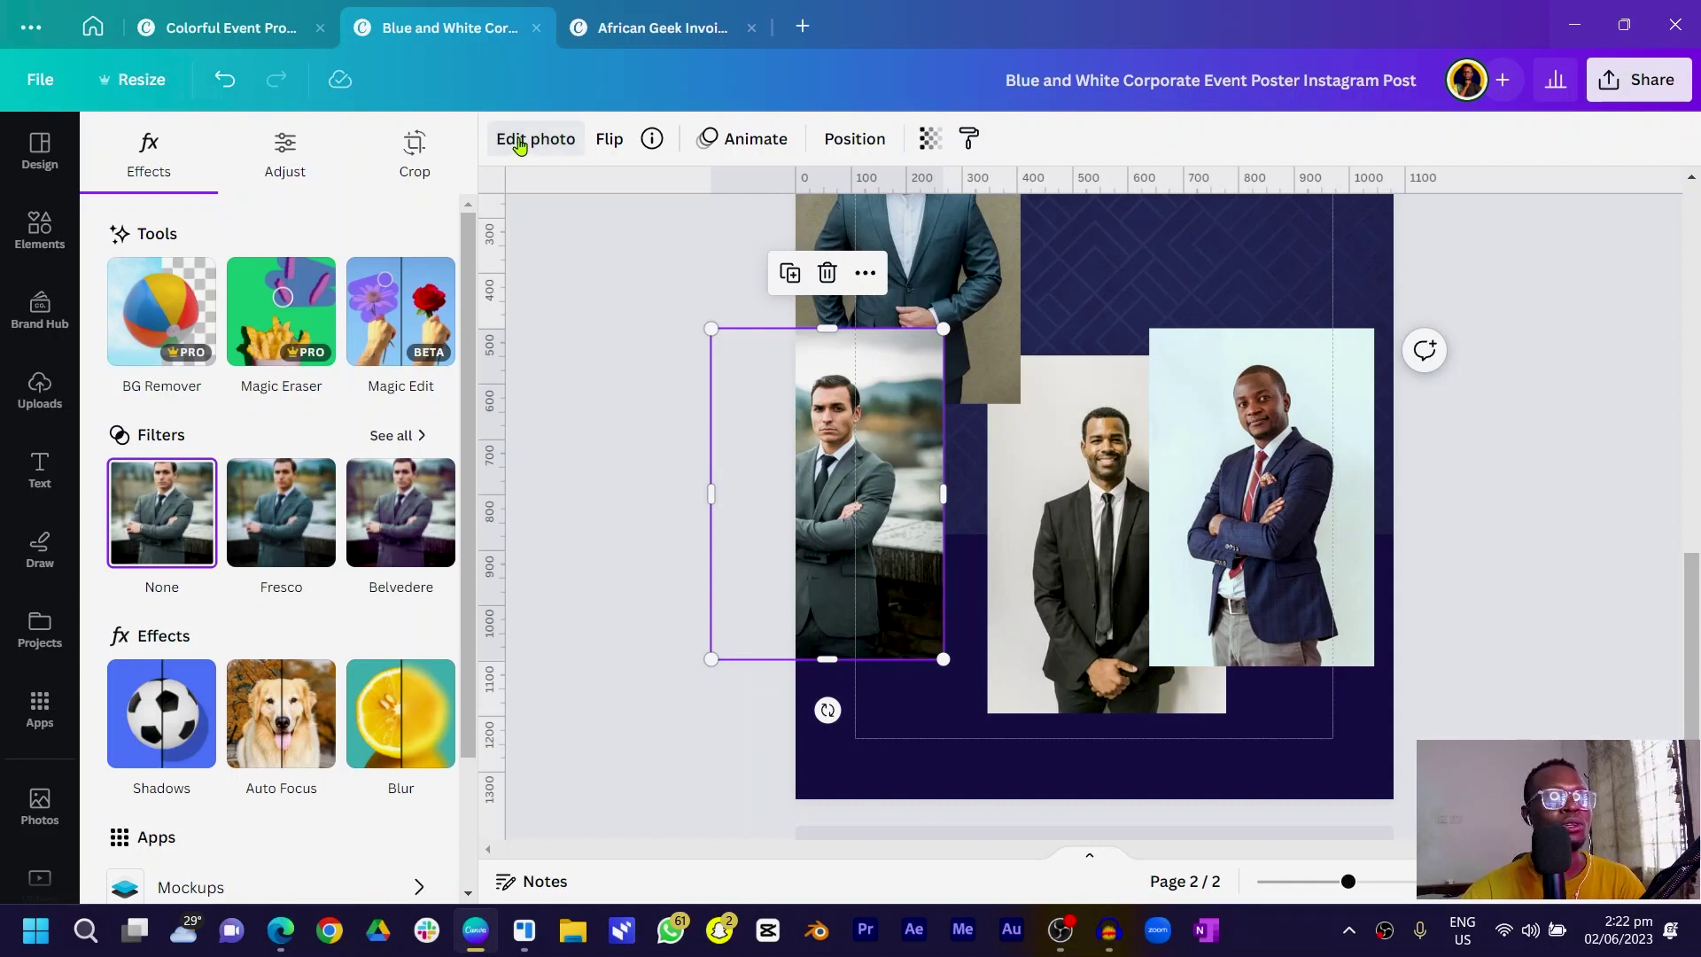
{"action": "left_click", "coordinate": [149, 343]}
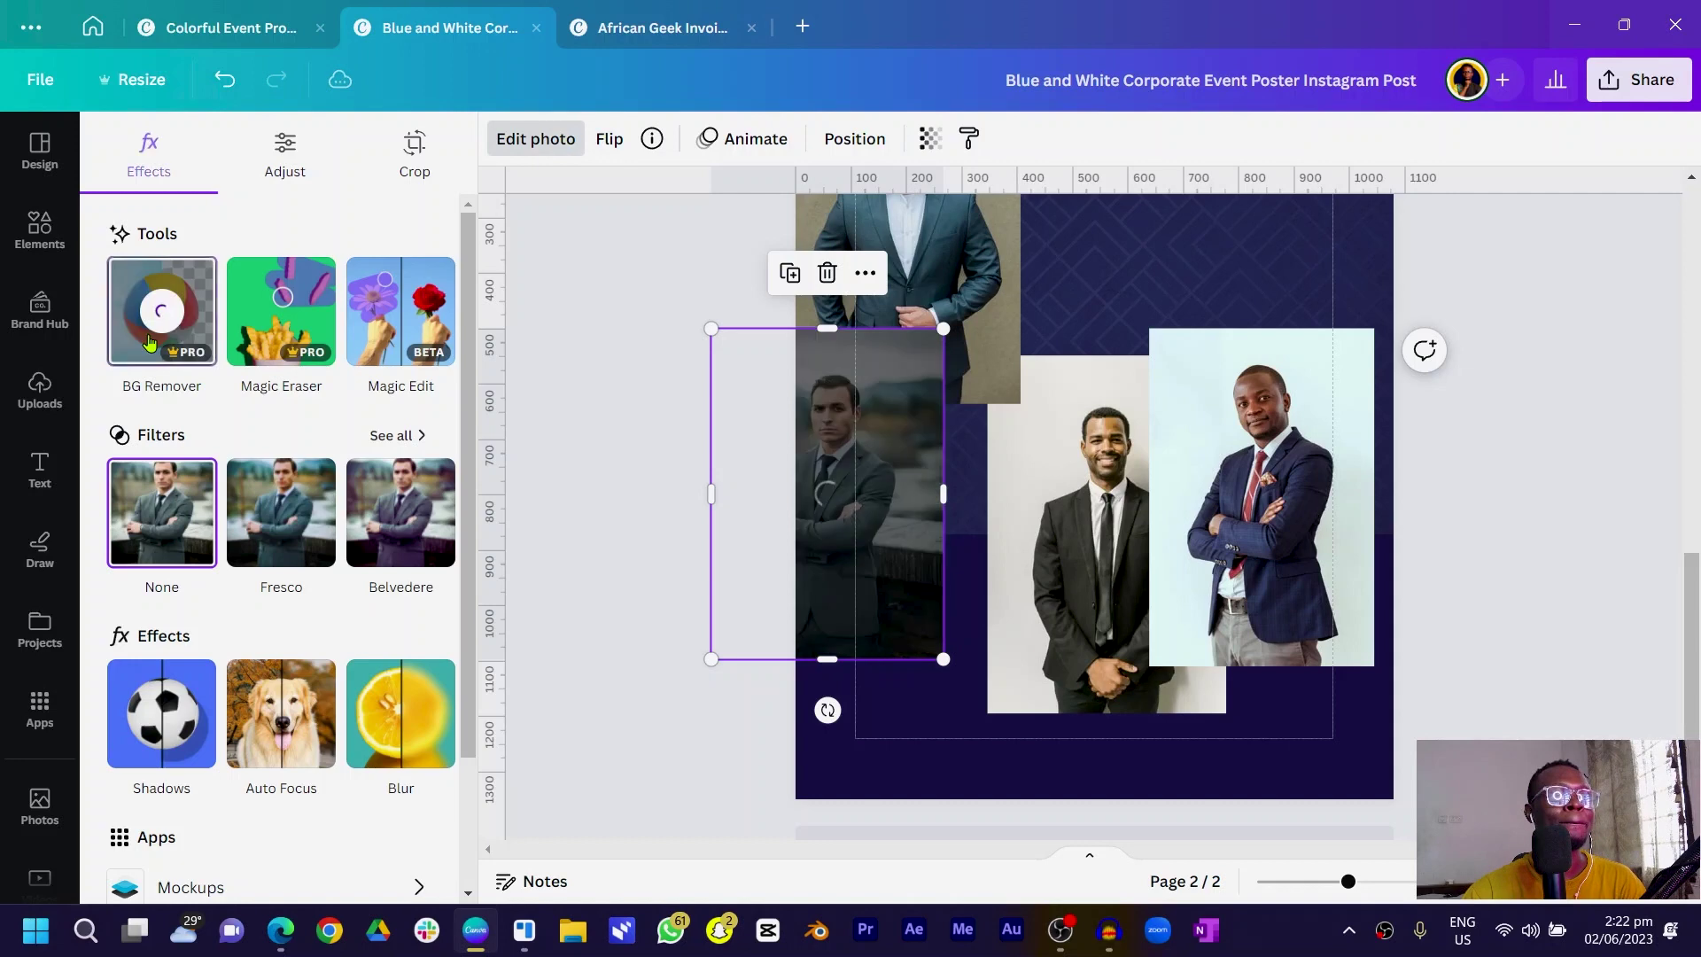
{"action": "left_click_drag", "start_coordinate": [856, 467], "coordinate": [904, 525]}
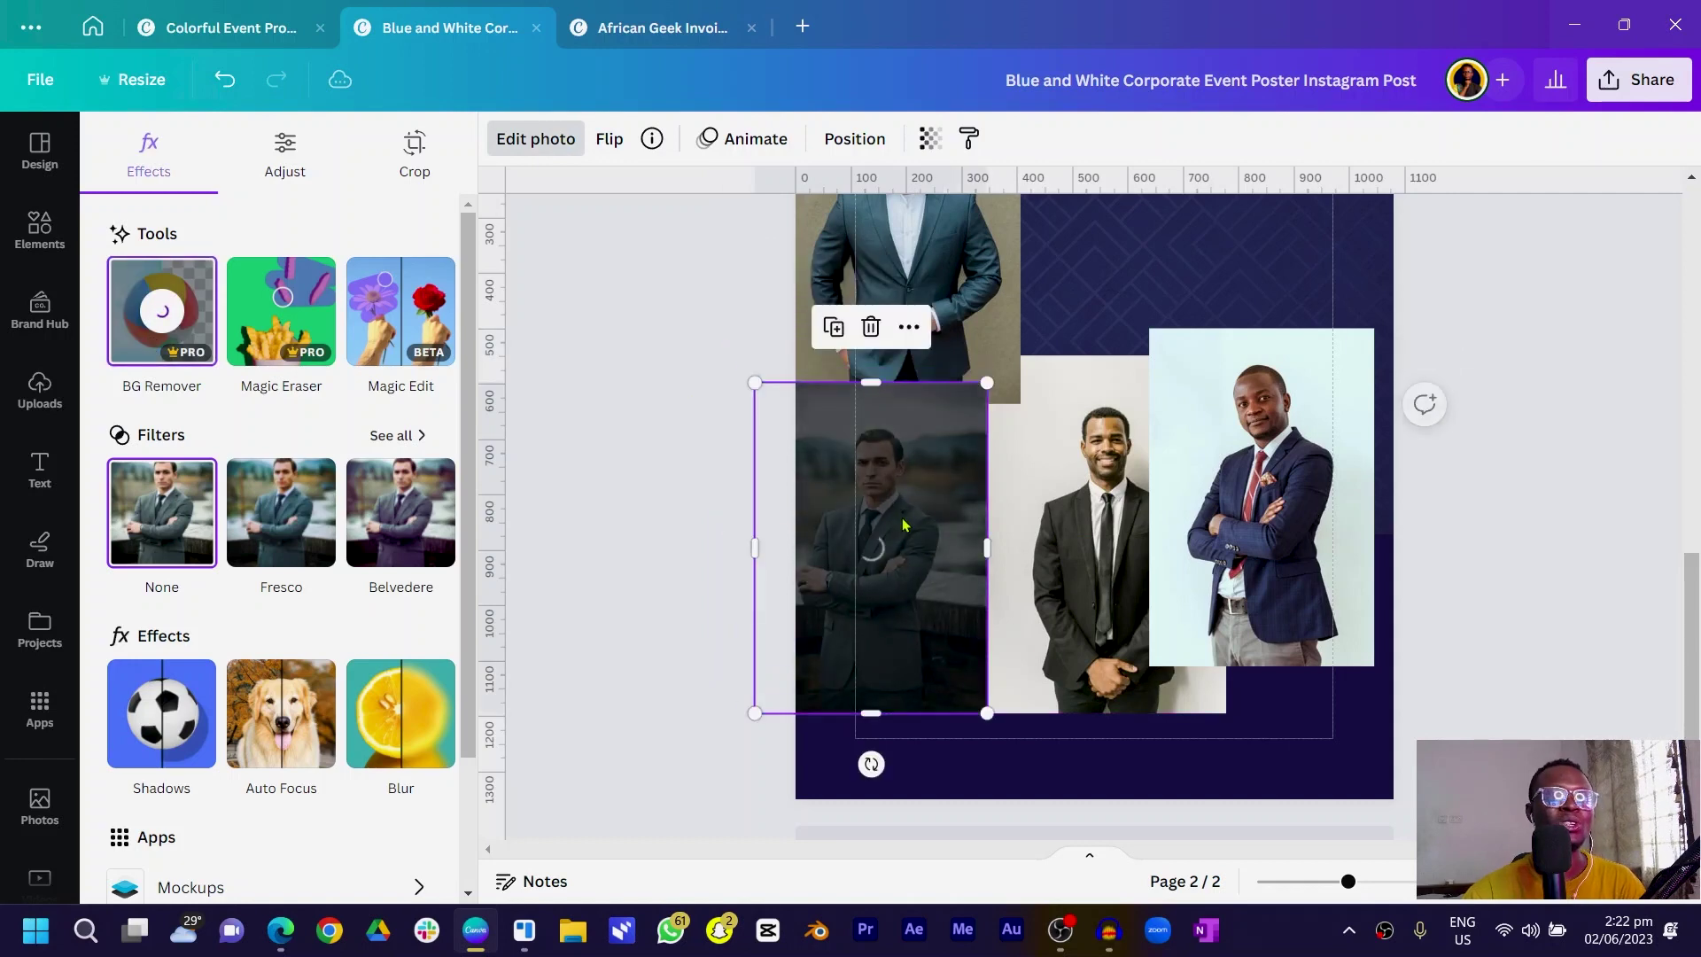
Move the navy-suited man's photo up to the page's right edge and center the black-suited man's photo horizontally
{"action": "left_click_drag", "start_coordinate": [1187, 639], "coordinate": [1214, 435]}
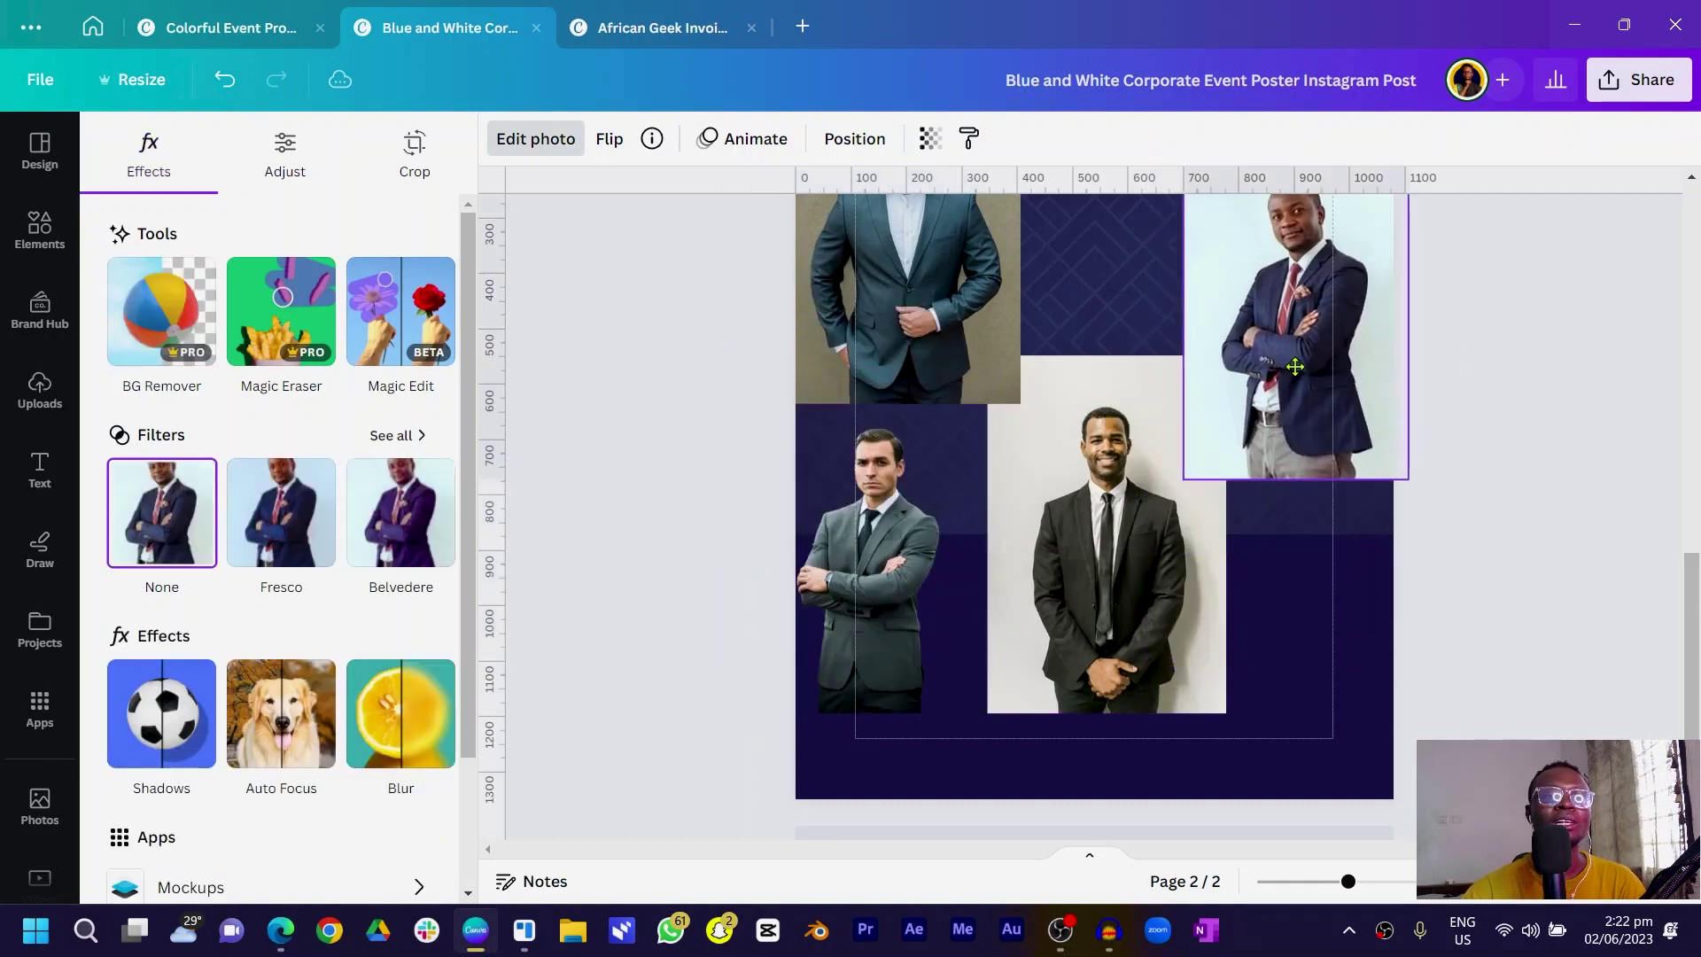
{"action": "left_click", "coordinate": [1137, 577]}
{"action": "left_click_drag", "start_coordinate": [1137, 577], "coordinate": [1122, 577]}
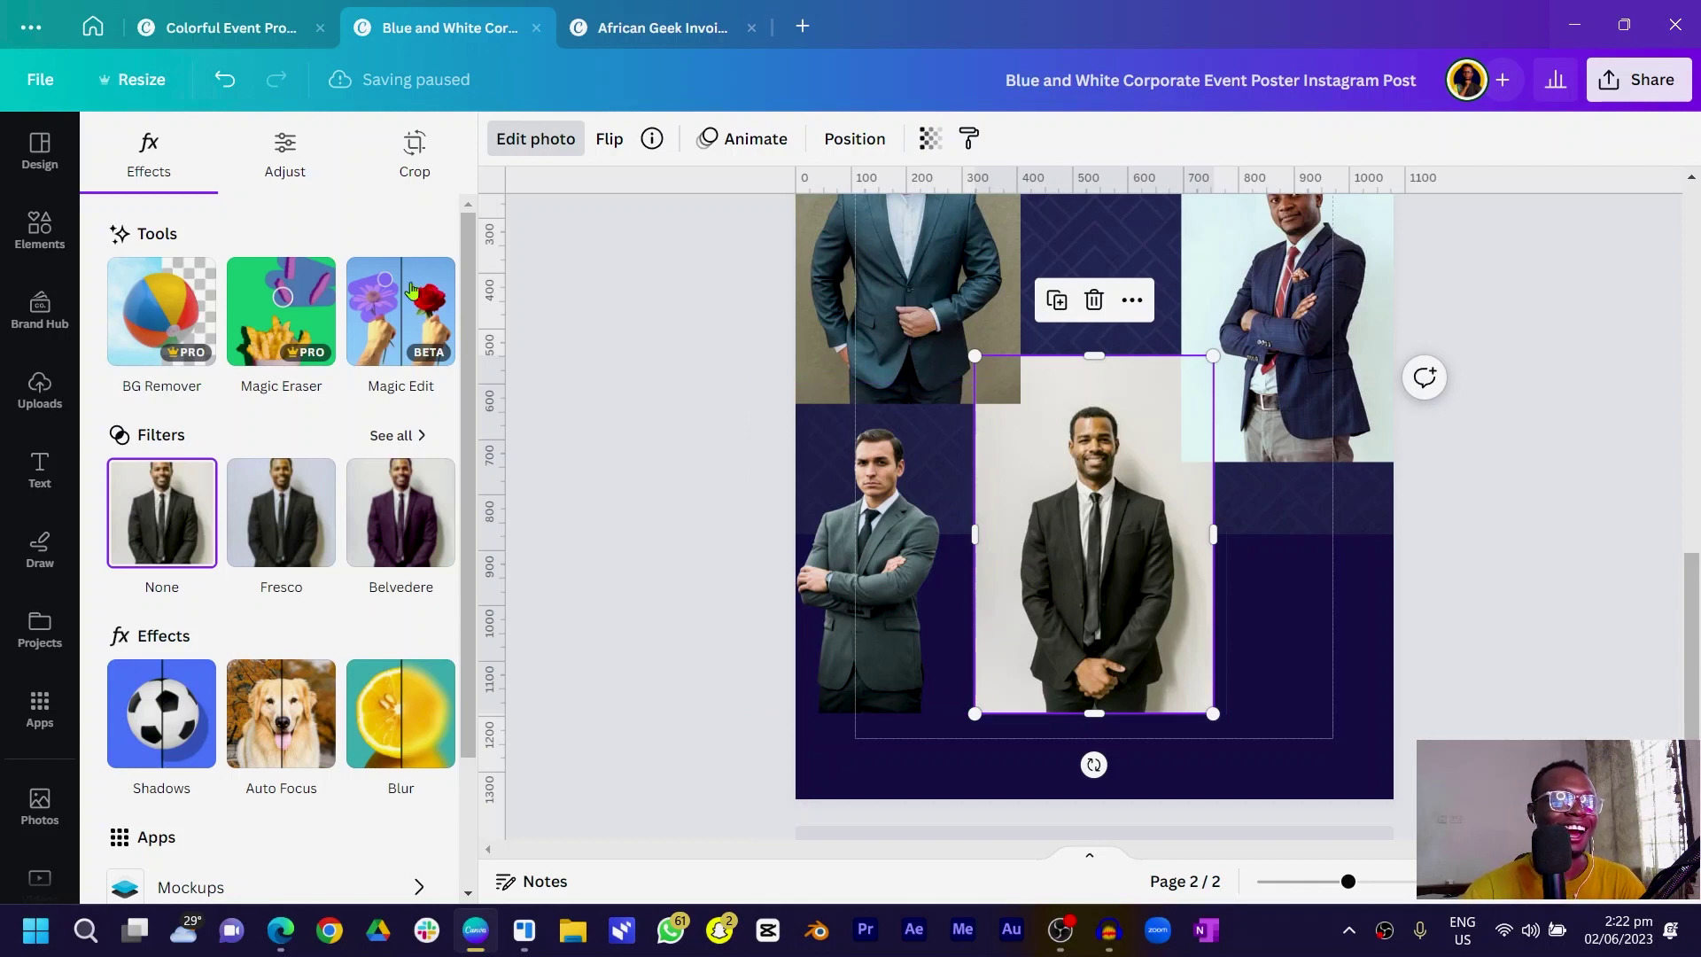
Remove the backgrounds from the photos of the black-suited, navy-suited and bald men
{"action": "left_click", "coordinate": [153, 319]}
{"action": "left_click", "coordinate": [1293, 337]}
{"action": "left_click", "coordinate": [162, 310]}
{"action": "left_click", "coordinate": [923, 295]}
{"action": "left_click", "coordinate": [171, 296]}
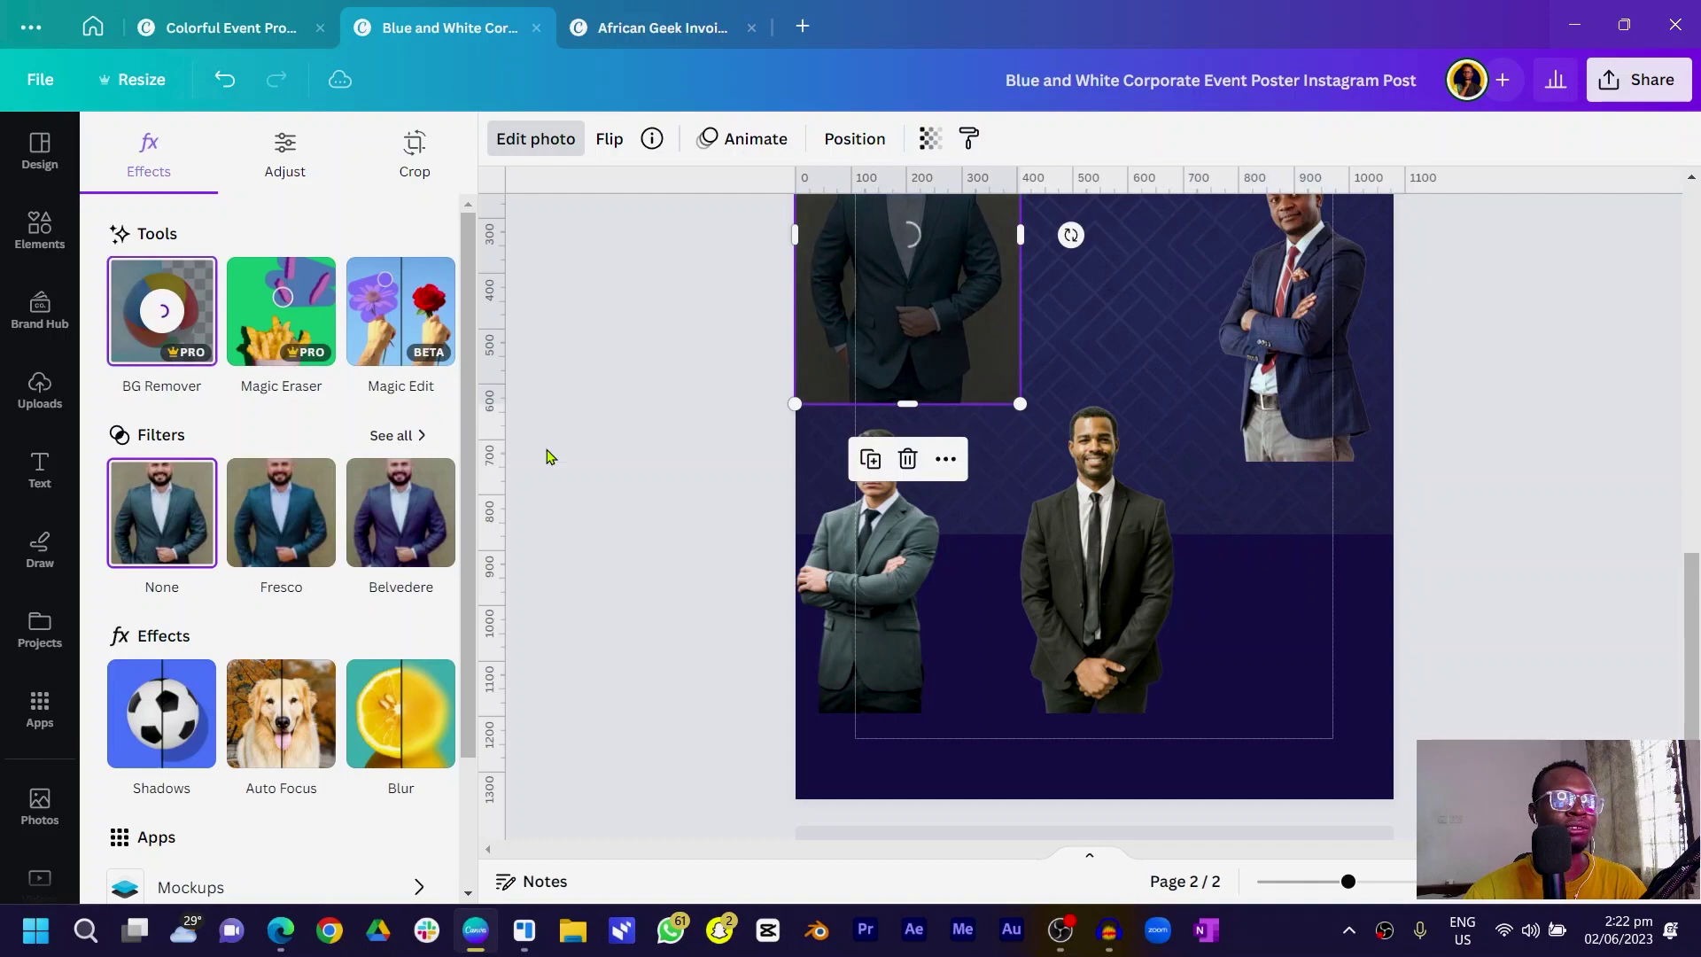
Move the navy-suited man down beside the black-suited man and crop the bottoms of both cutouts above the waist
{"action": "left_click_drag", "start_coordinate": [1311, 372], "coordinate": [1336, 574]}
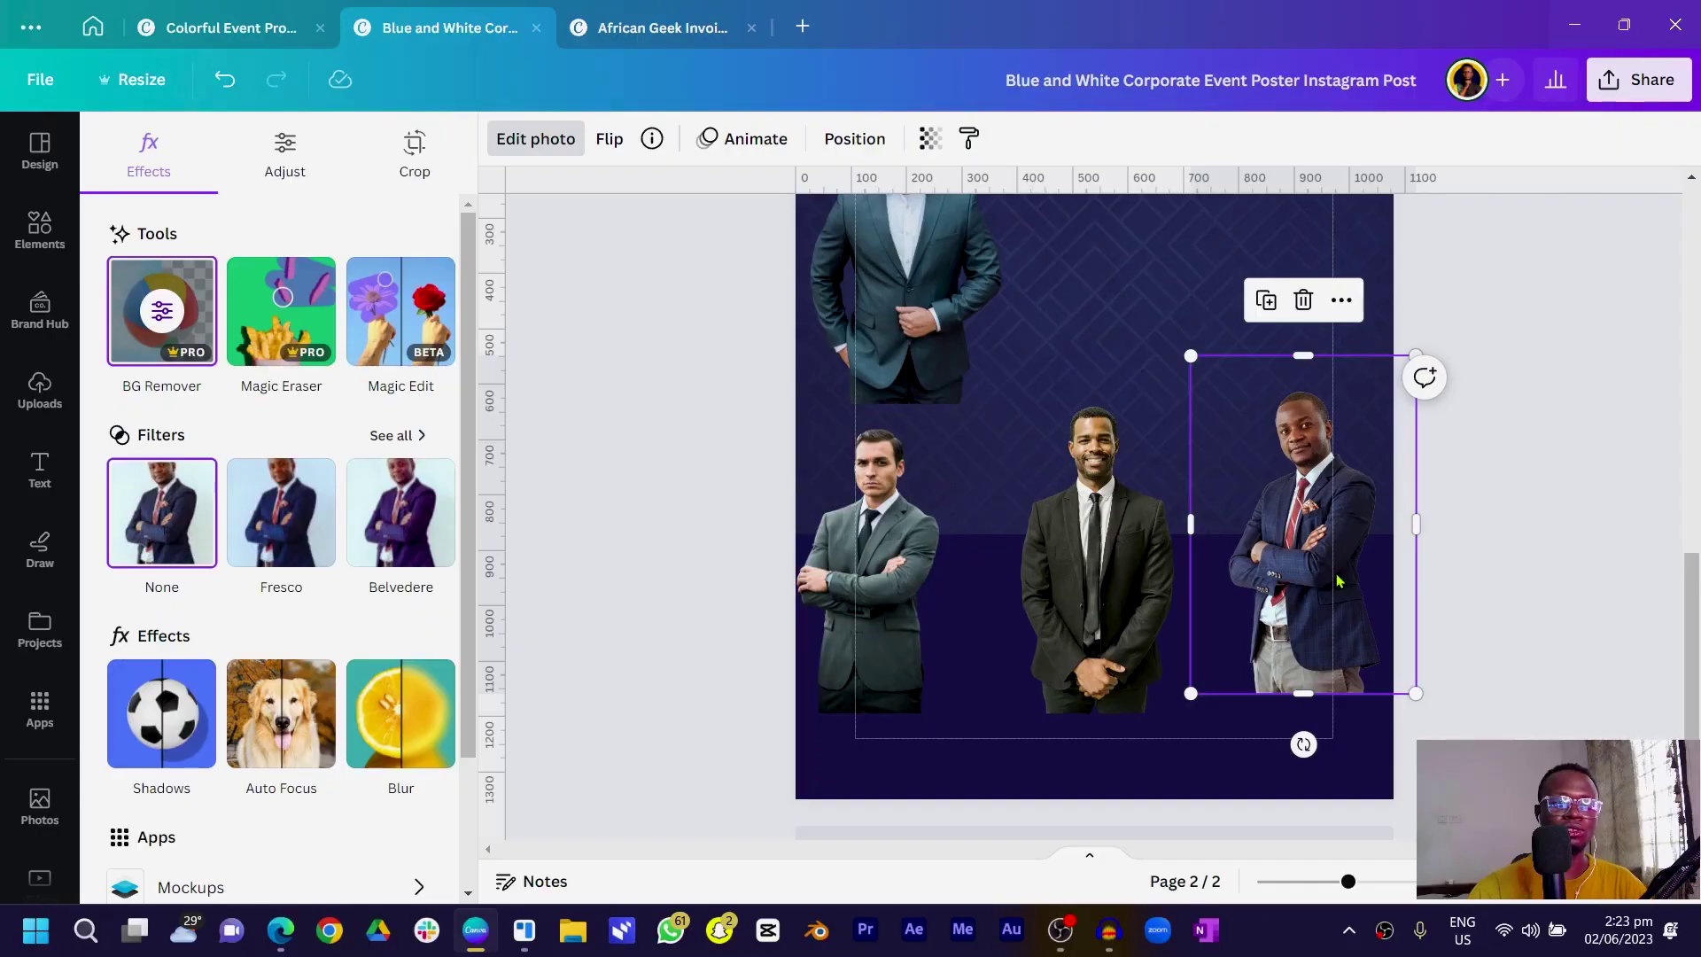
{"action": "left_click", "coordinate": [1096, 638]}
{"action": "left_click_drag", "start_coordinate": [1094, 713], "coordinate": [1087, 592]}
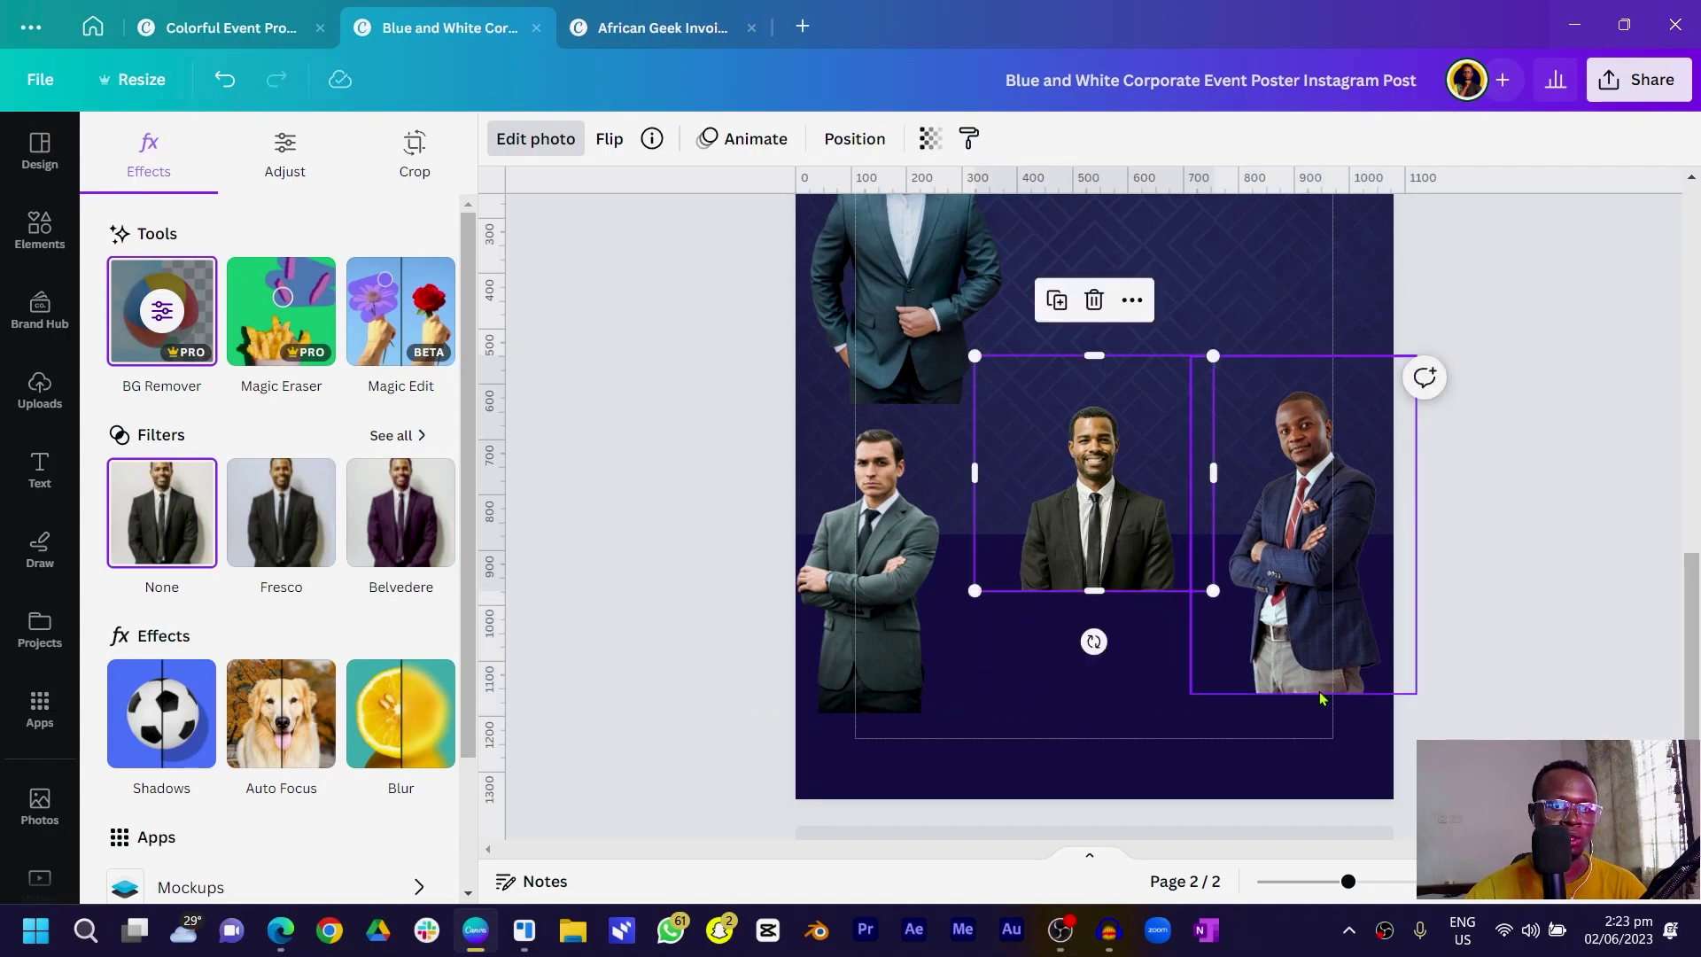
{"action": "left_click", "coordinate": [1339, 686]}
{"action": "left_click_drag", "start_coordinate": [1303, 693], "coordinate": [1303, 590]}
Crop the grey-suited man above the waist, then move the bald man below him and crop his cutout likewise
{"action": "left_click", "coordinate": [881, 707]}
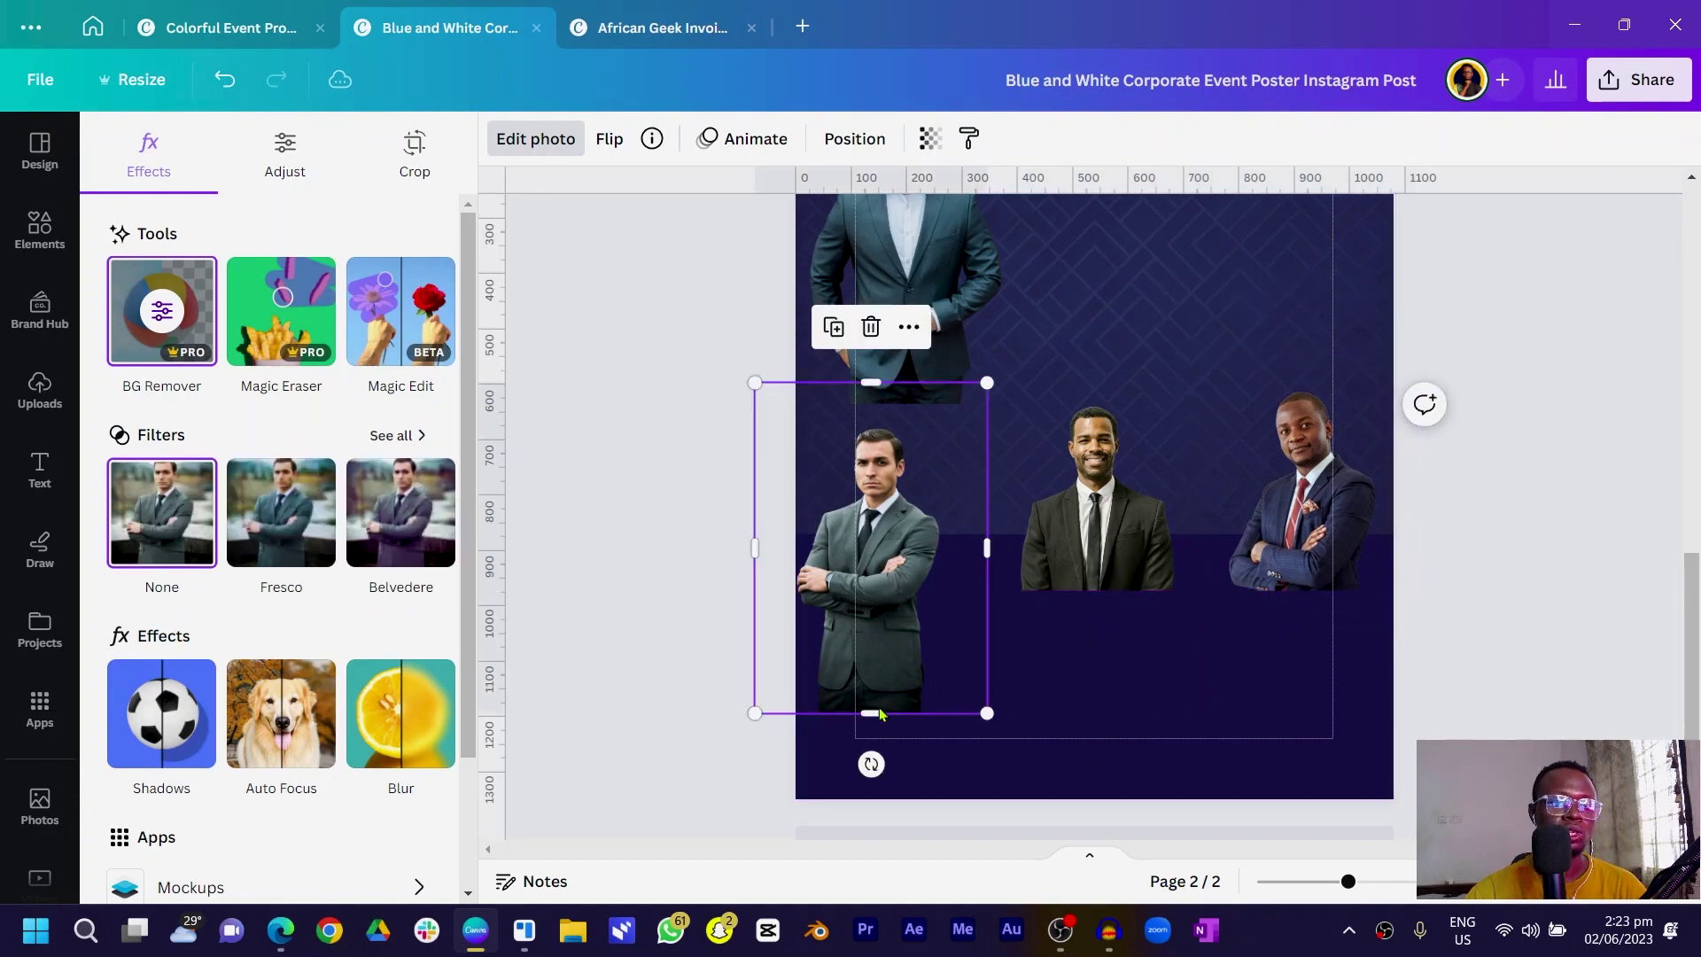
{"action": "left_click_drag", "start_coordinate": [868, 706], "coordinate": [869, 605]}
{"action": "left_click_drag", "start_coordinate": [940, 296], "coordinate": [999, 734]}
{"action": "left_click_drag", "start_coordinate": [969, 831], "coordinate": [968, 746]}
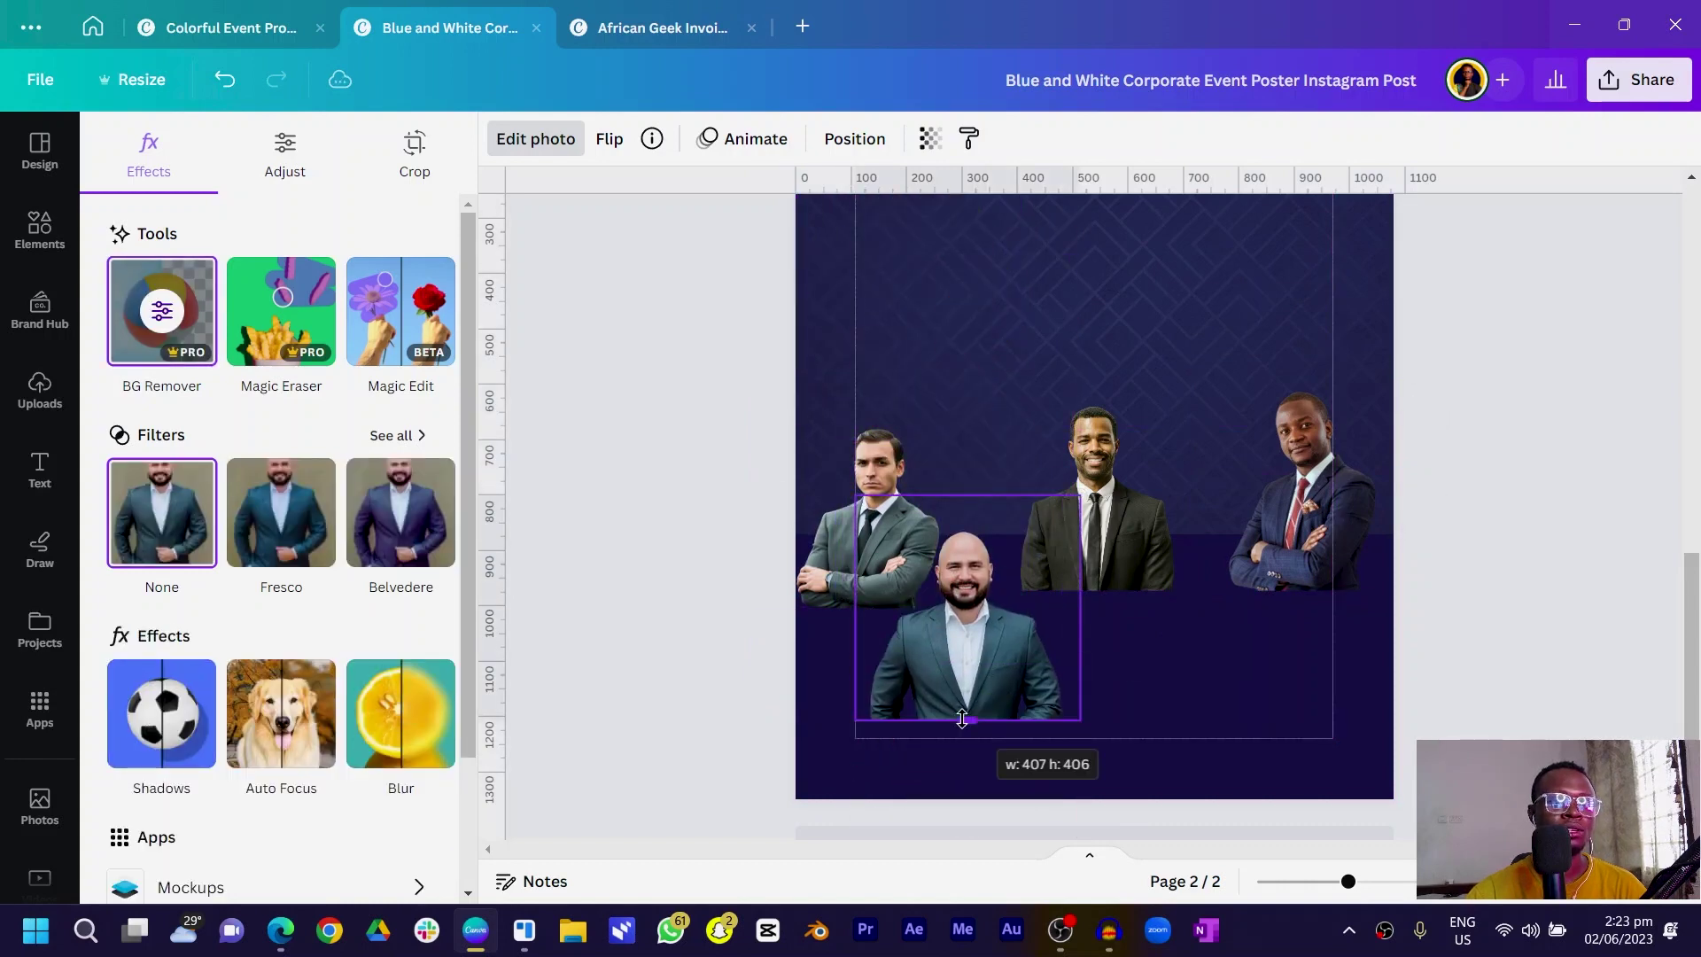
Trim the black-suited man's empty sides, enlarge the cutout and rest it on the geometric texture's lower edge near the page center
{"action": "left_click_drag", "start_coordinate": [1099, 541], "coordinate": [1109, 681]}
{"action": "scroll", "coordinate": [1107, 621], "scroll_direction": "up", "scroll_amount": 3}
{"action": "left_click_drag", "start_coordinate": [1053, 528], "coordinate": [1054, 569]}
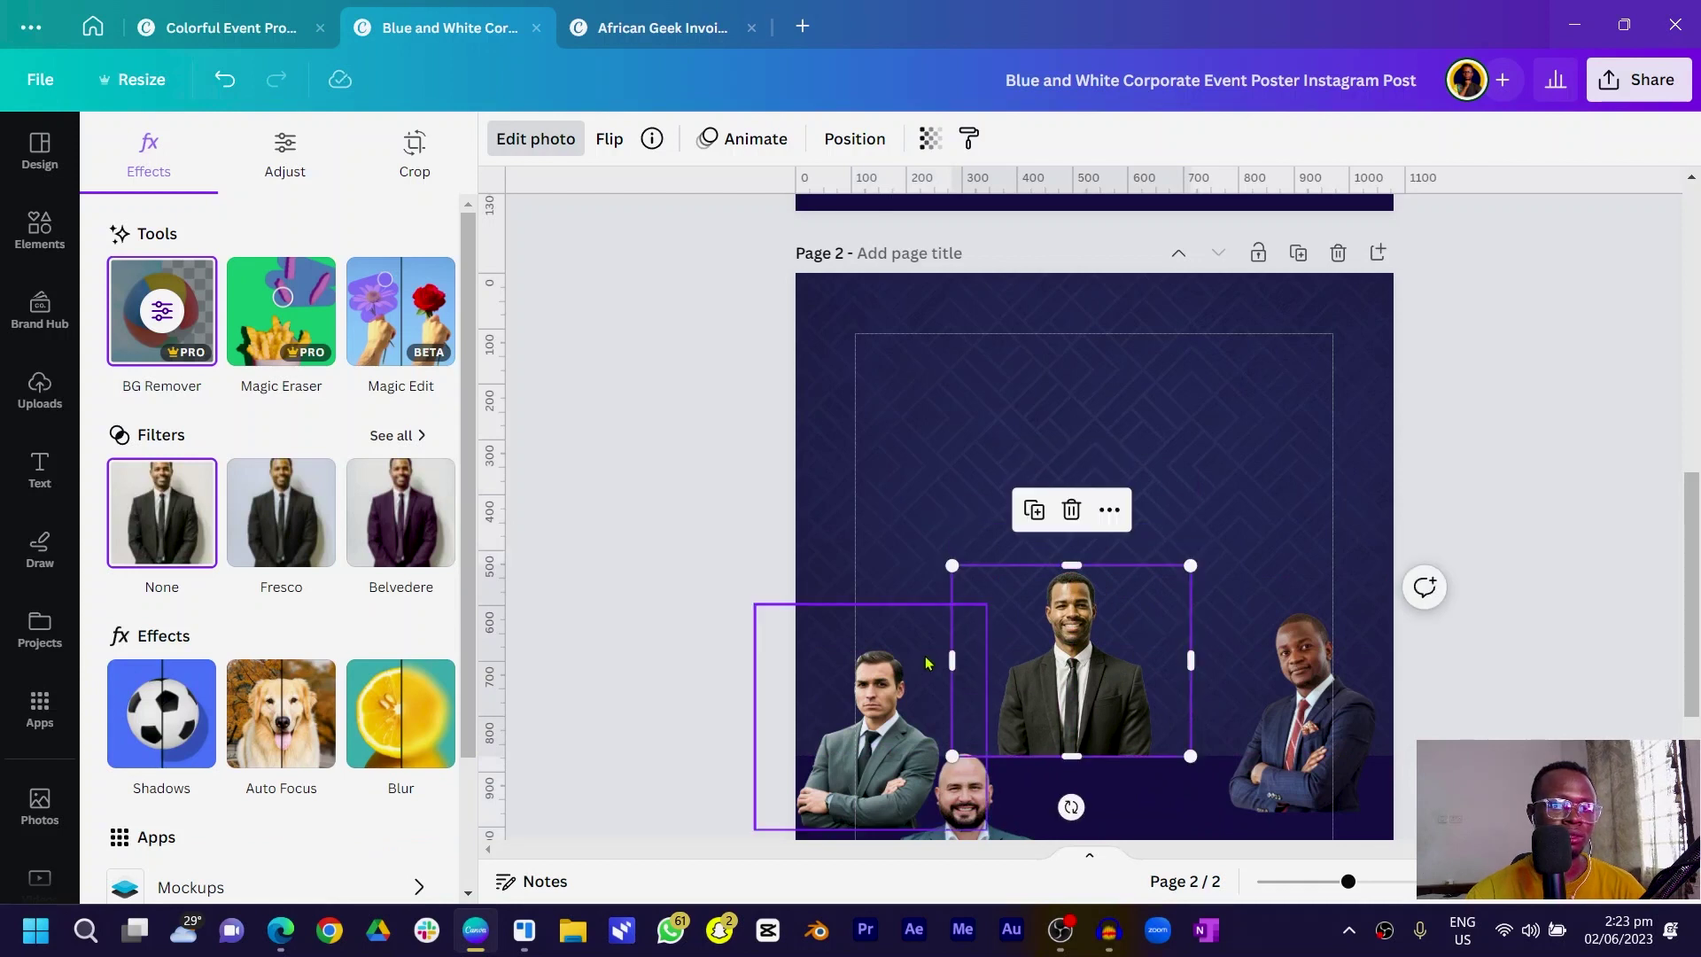
{"action": "left_click_drag", "start_coordinate": [953, 654], "coordinate": [985, 651]}
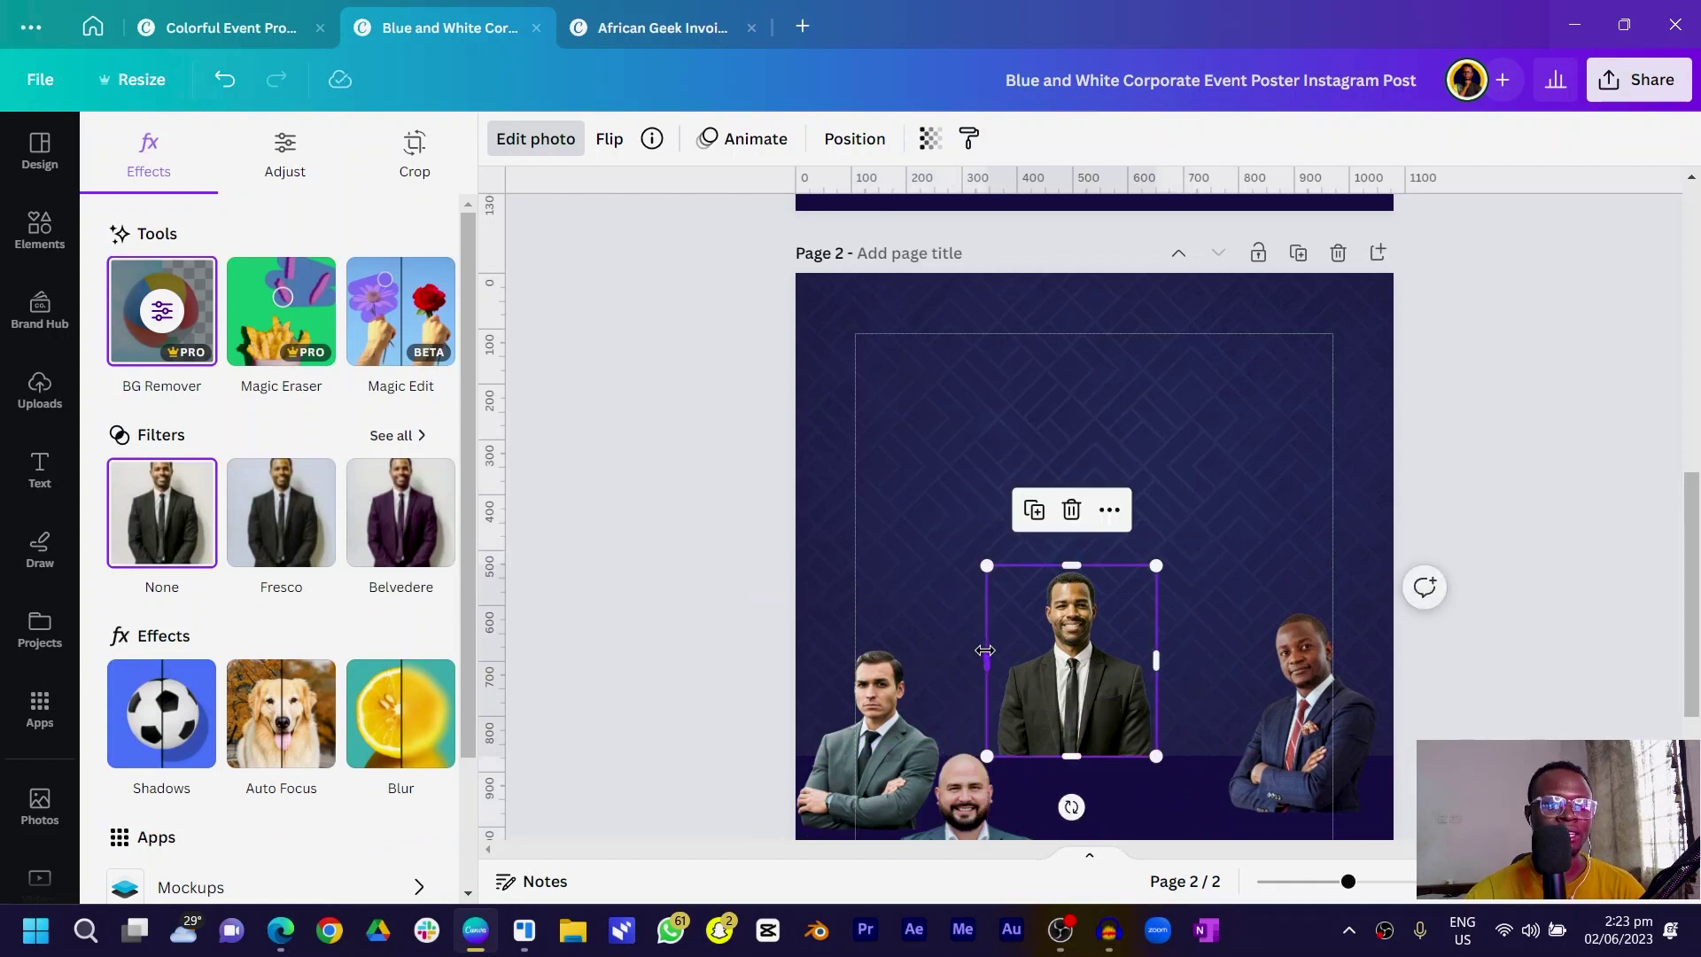
{"action": "left_click_drag", "start_coordinate": [1156, 565], "coordinate": [1294, 348]}
{"action": "left_click_drag", "start_coordinate": [1139, 532], "coordinate": [1082, 532]}
Enlarge the navy-suited man, trim the cutout's empty margins and align it with the page's right edge and the texture's lower edge
{"action": "left_click_drag", "start_coordinate": [1326, 780], "coordinate": [1310, 728]}
{"action": "left_click_drag", "start_coordinate": [1168, 513], "coordinate": [967, 312]}
{"action": "left_click_drag", "start_coordinate": [966, 555], "coordinate": [1028, 532]}
{"action": "left_click_drag", "start_coordinate": [1148, 316], "coordinate": [1143, 376]}
{"action": "left_click_drag", "start_coordinate": [1145, 623], "coordinate": [1205, 623]}
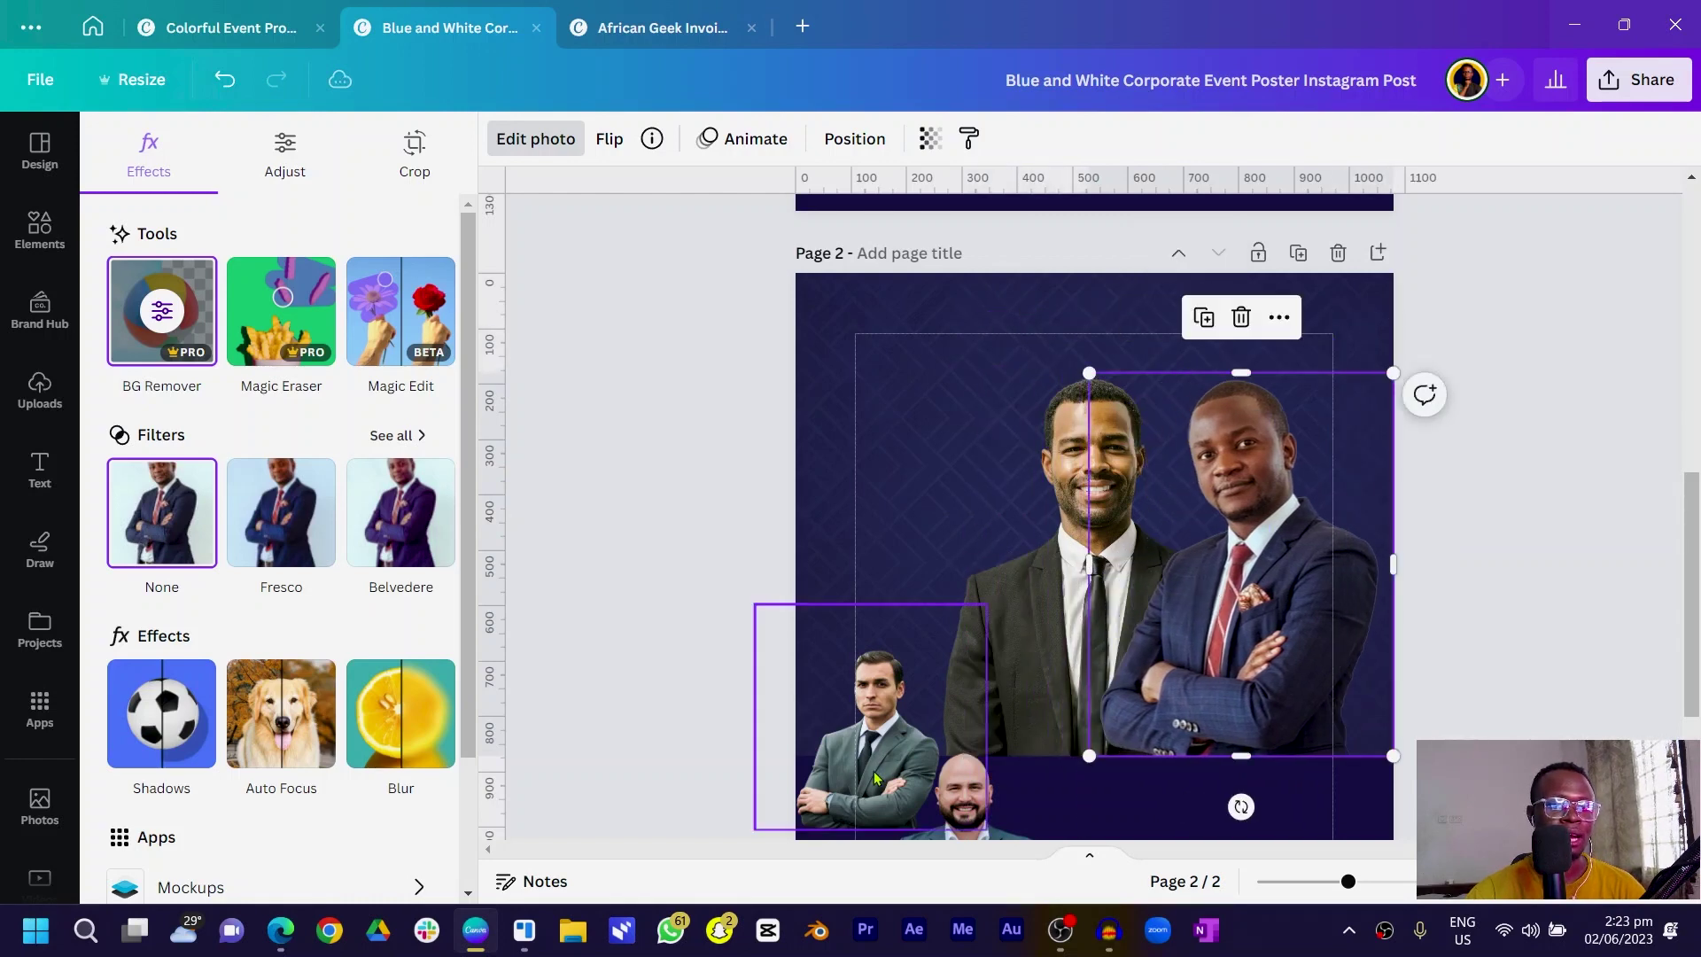
Enlarge the grey-suited man, trim the cutout's empty top and sides, and place it left of the black-suited man on the texture's lower edge
{"action": "left_click_drag", "start_coordinate": [875, 779], "coordinate": [980, 707]}
{"action": "left_click_drag", "start_coordinate": [856, 532], "coordinate": [656, 188]}
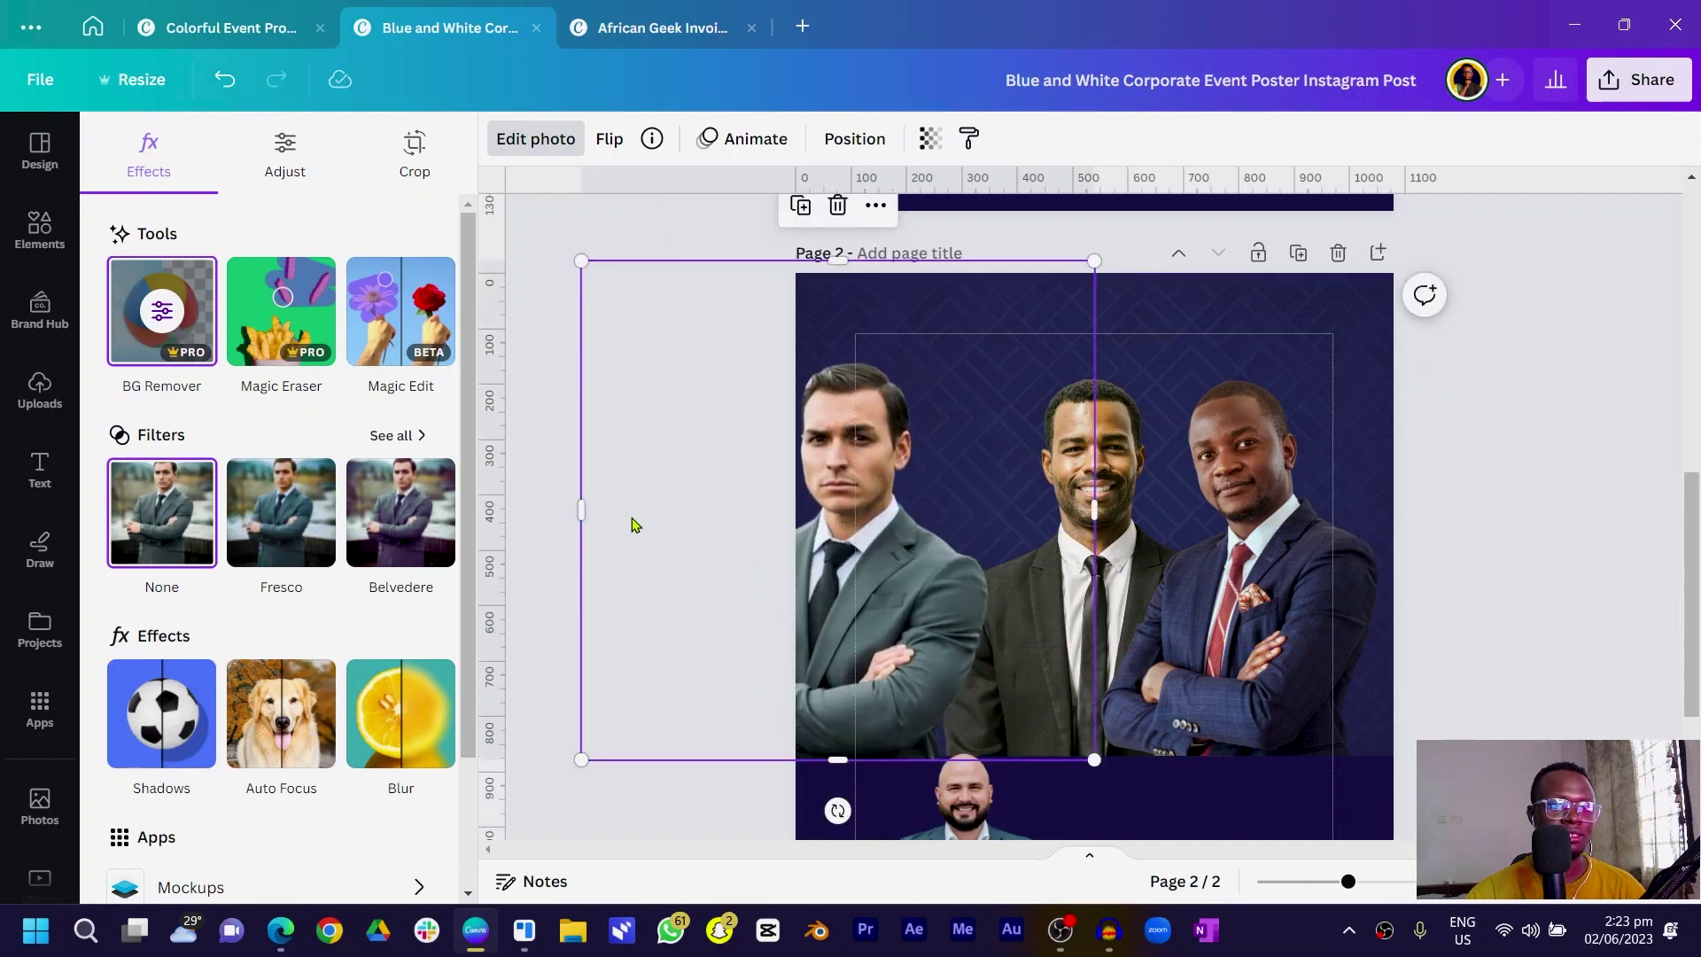
{"action": "left_click_drag", "start_coordinate": [768, 258], "coordinate": [768, 354]}
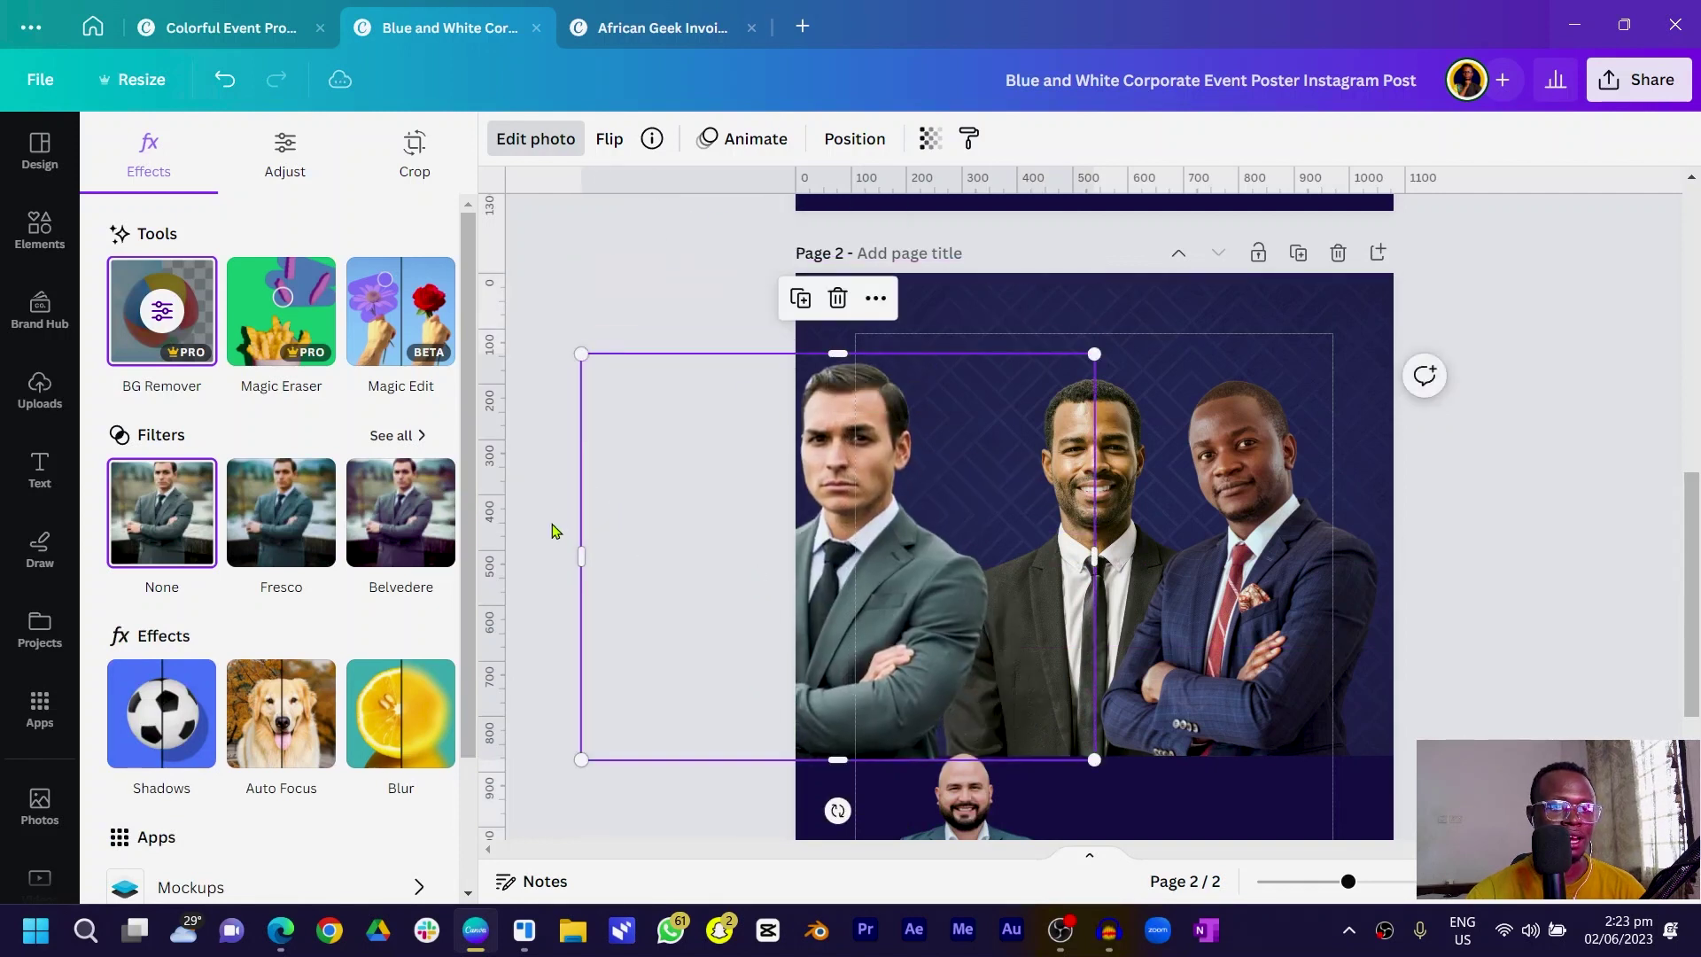
{"action": "left_click_drag", "start_coordinate": [578, 528], "coordinate": [679, 540]}
{"action": "left_click_drag", "start_coordinate": [896, 615], "coordinate": [1046, 573]}
{"action": "left_click_drag", "start_coordinate": [835, 551], "coordinate": [973, 654]}
Enlarge the bald man behind the navy-suited man and scale the grey-suited man down slightly to match the others' height
{"action": "left_click_drag", "start_coordinate": [1018, 826], "coordinate": [1103, 643]}
{"action": "left_click_drag", "start_coordinate": [1174, 564], "coordinate": [1393, 371]}
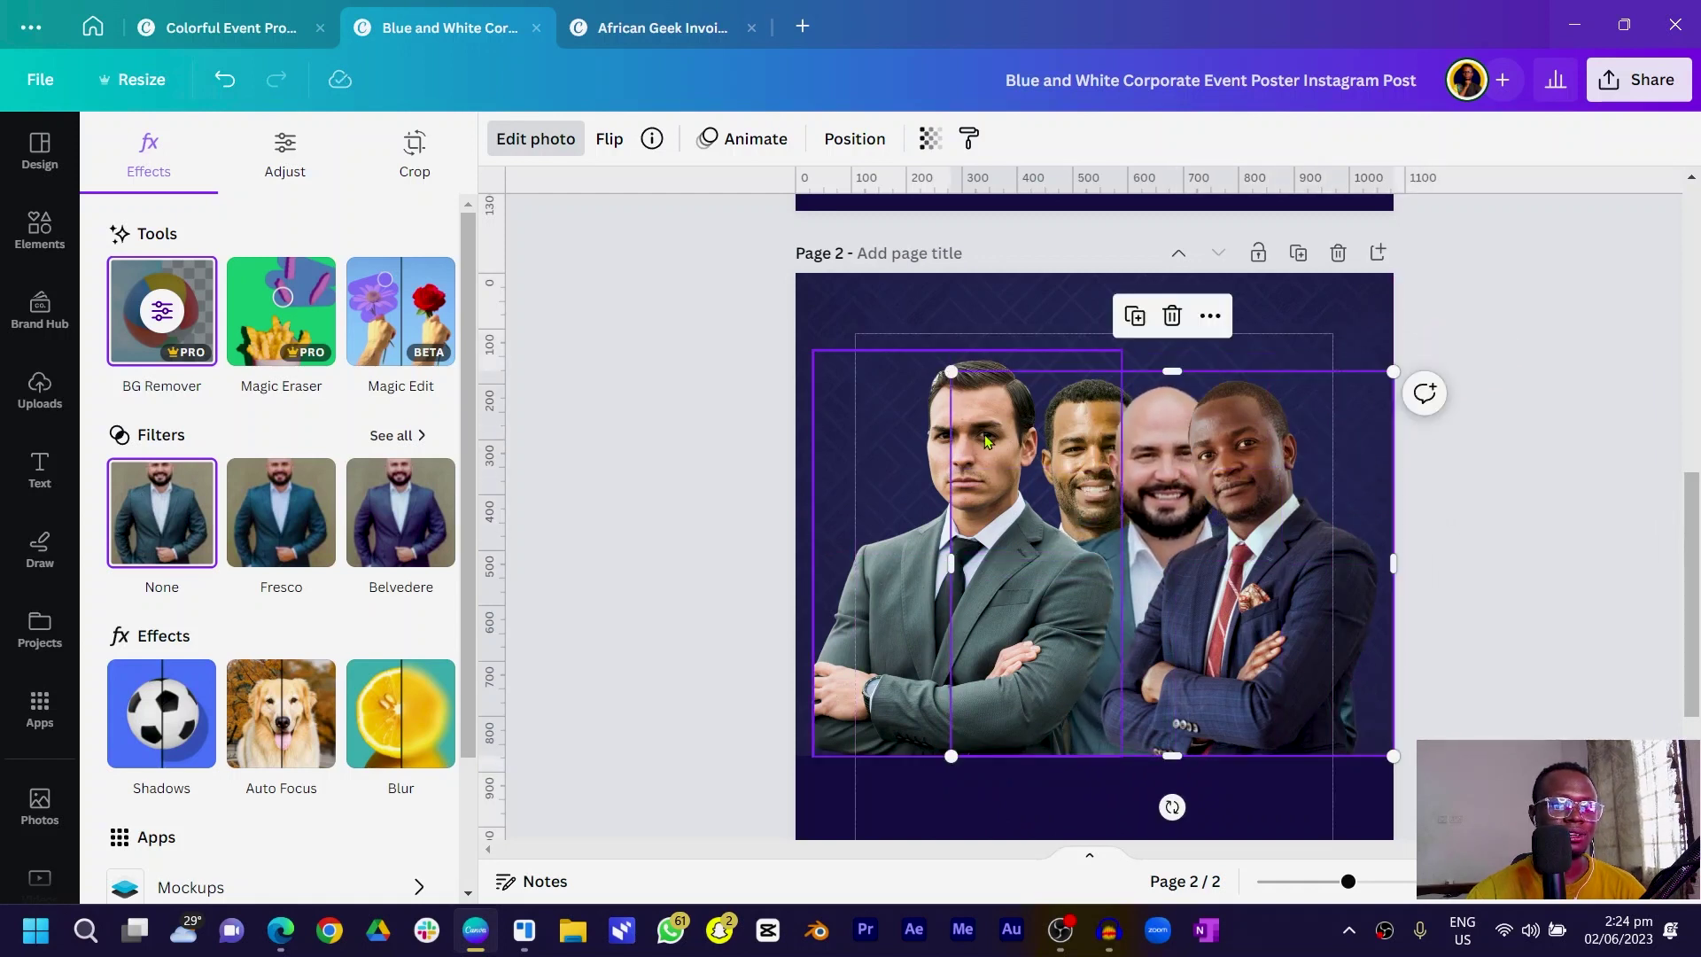
{"action": "left_click", "coordinate": [864, 393]}
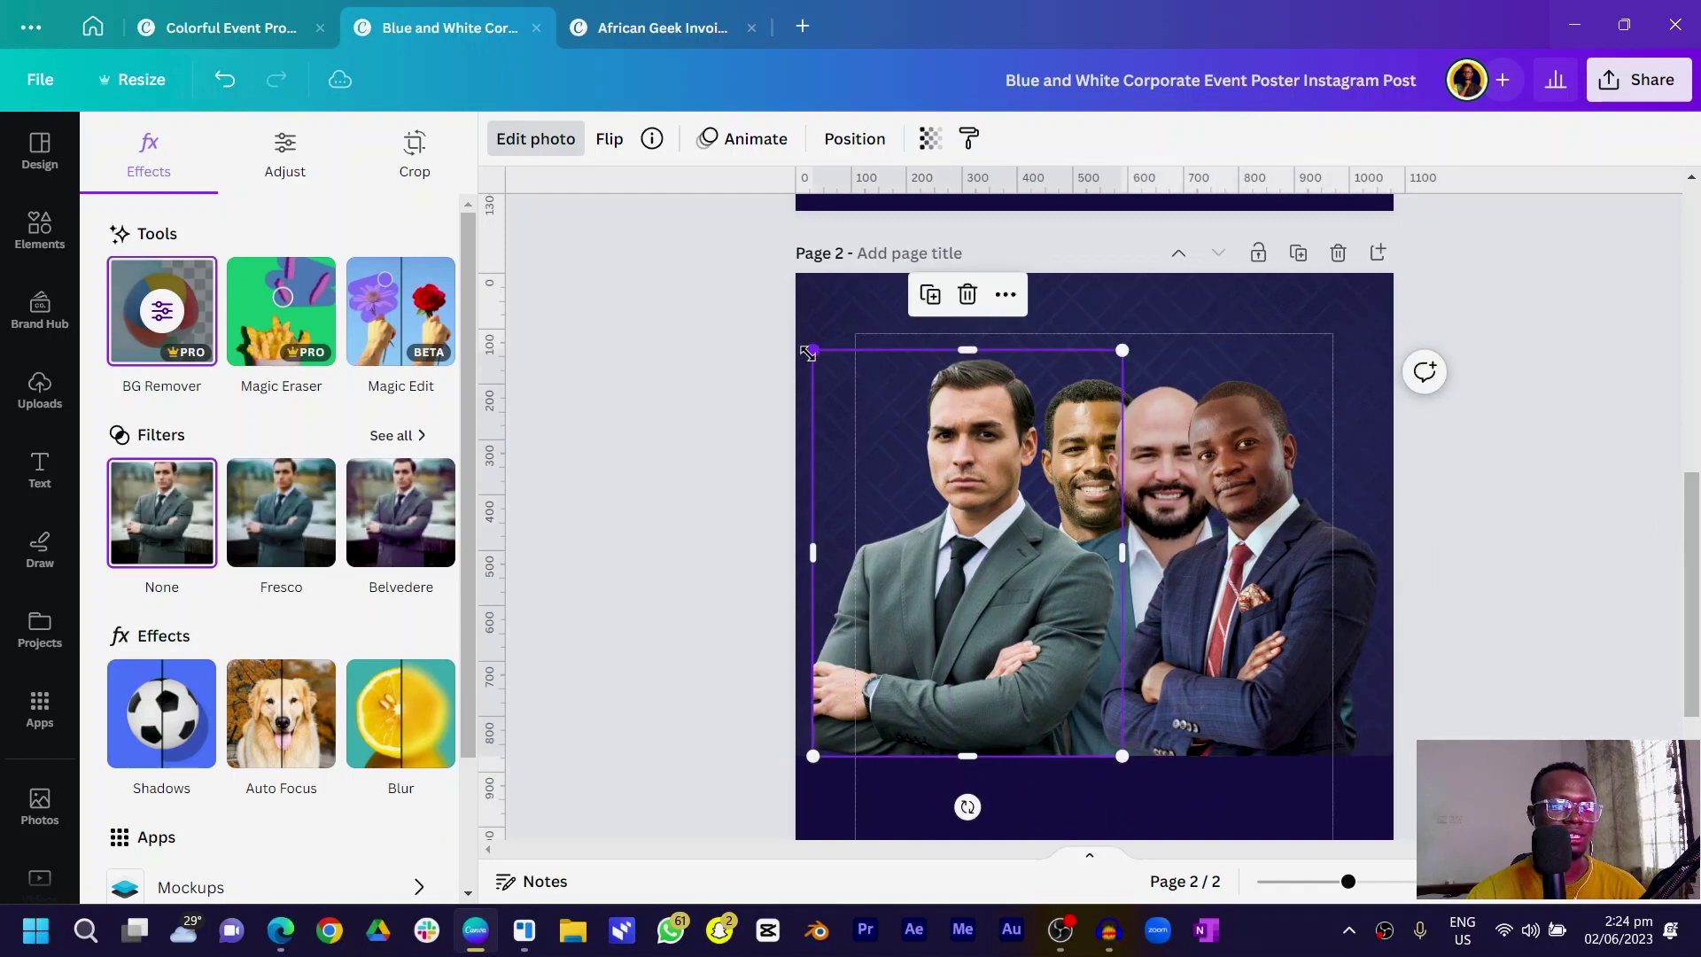
{"action": "left_click_drag", "start_coordinate": [812, 351], "coordinate": [828, 372]}
Spread the group by shifting the navy-suited and bald men right and the grey-suited man to the page's left side
{"action": "left_click", "coordinate": [1257, 625]}
{"action": "left_click_drag", "start_coordinate": [1257, 626], "coordinate": [1345, 630]}
{"action": "left_click_drag", "start_coordinate": [1146, 639], "coordinate": [1211, 638]}
{"action": "left_click_drag", "start_coordinate": [957, 666], "coordinate": [904, 602]}
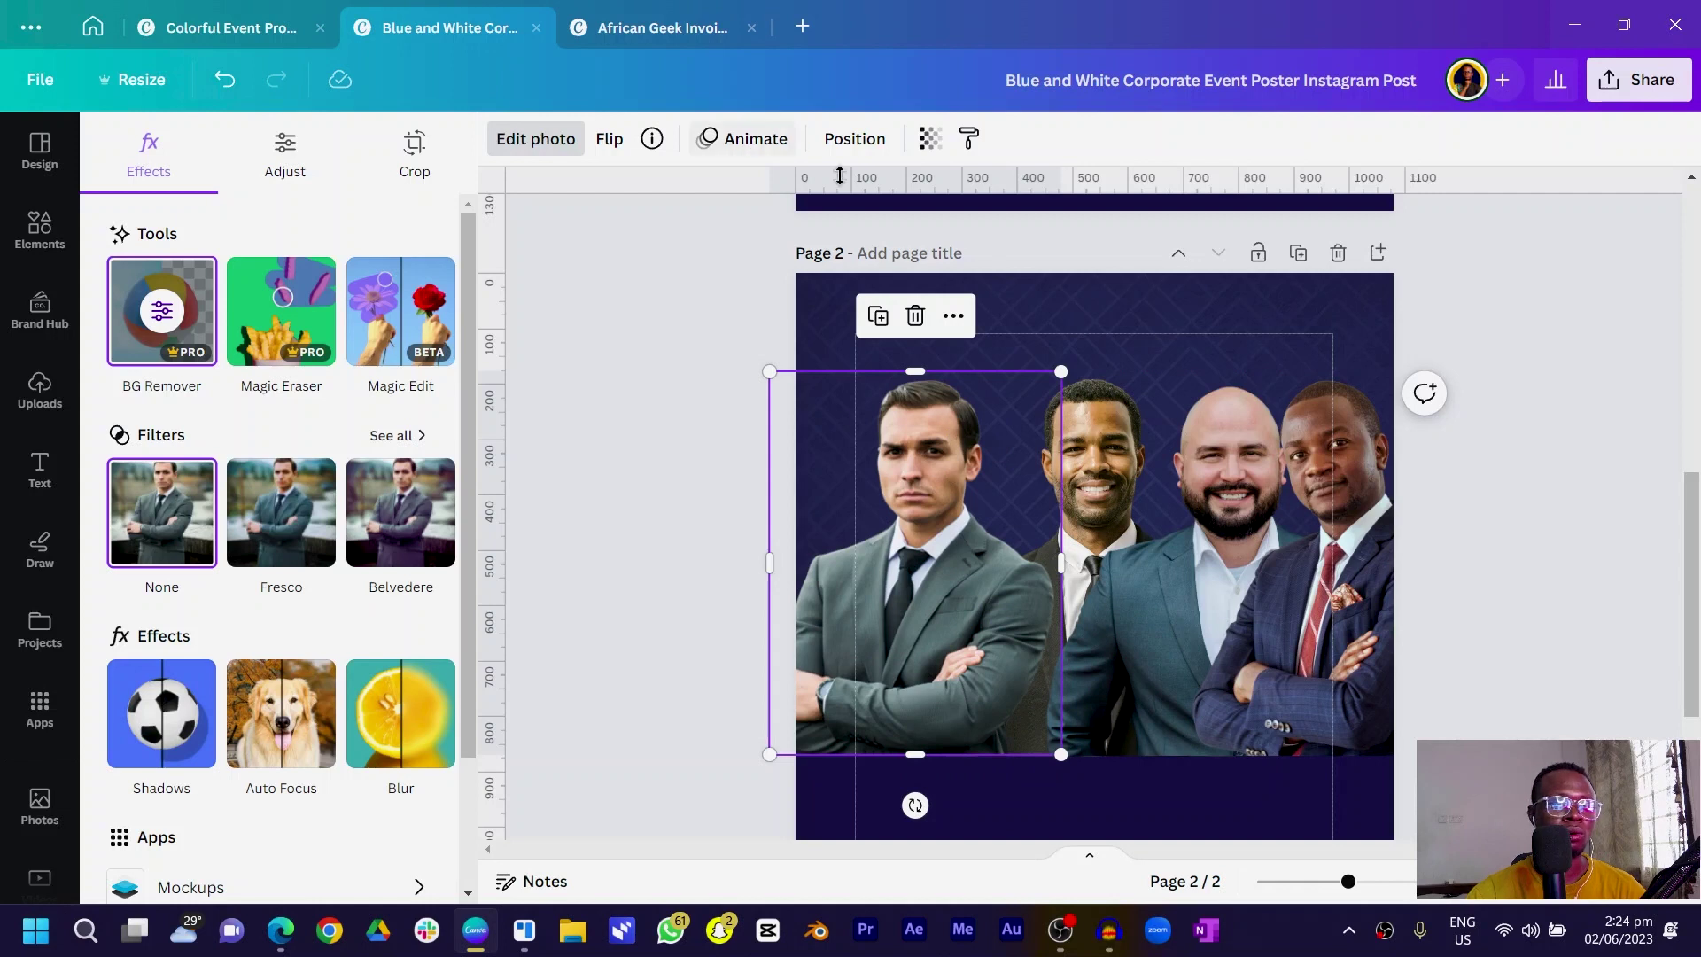
Flip the grey-suited man horizontally and shift him further toward the page's left edge
{"action": "left_click", "coordinate": [851, 141]}
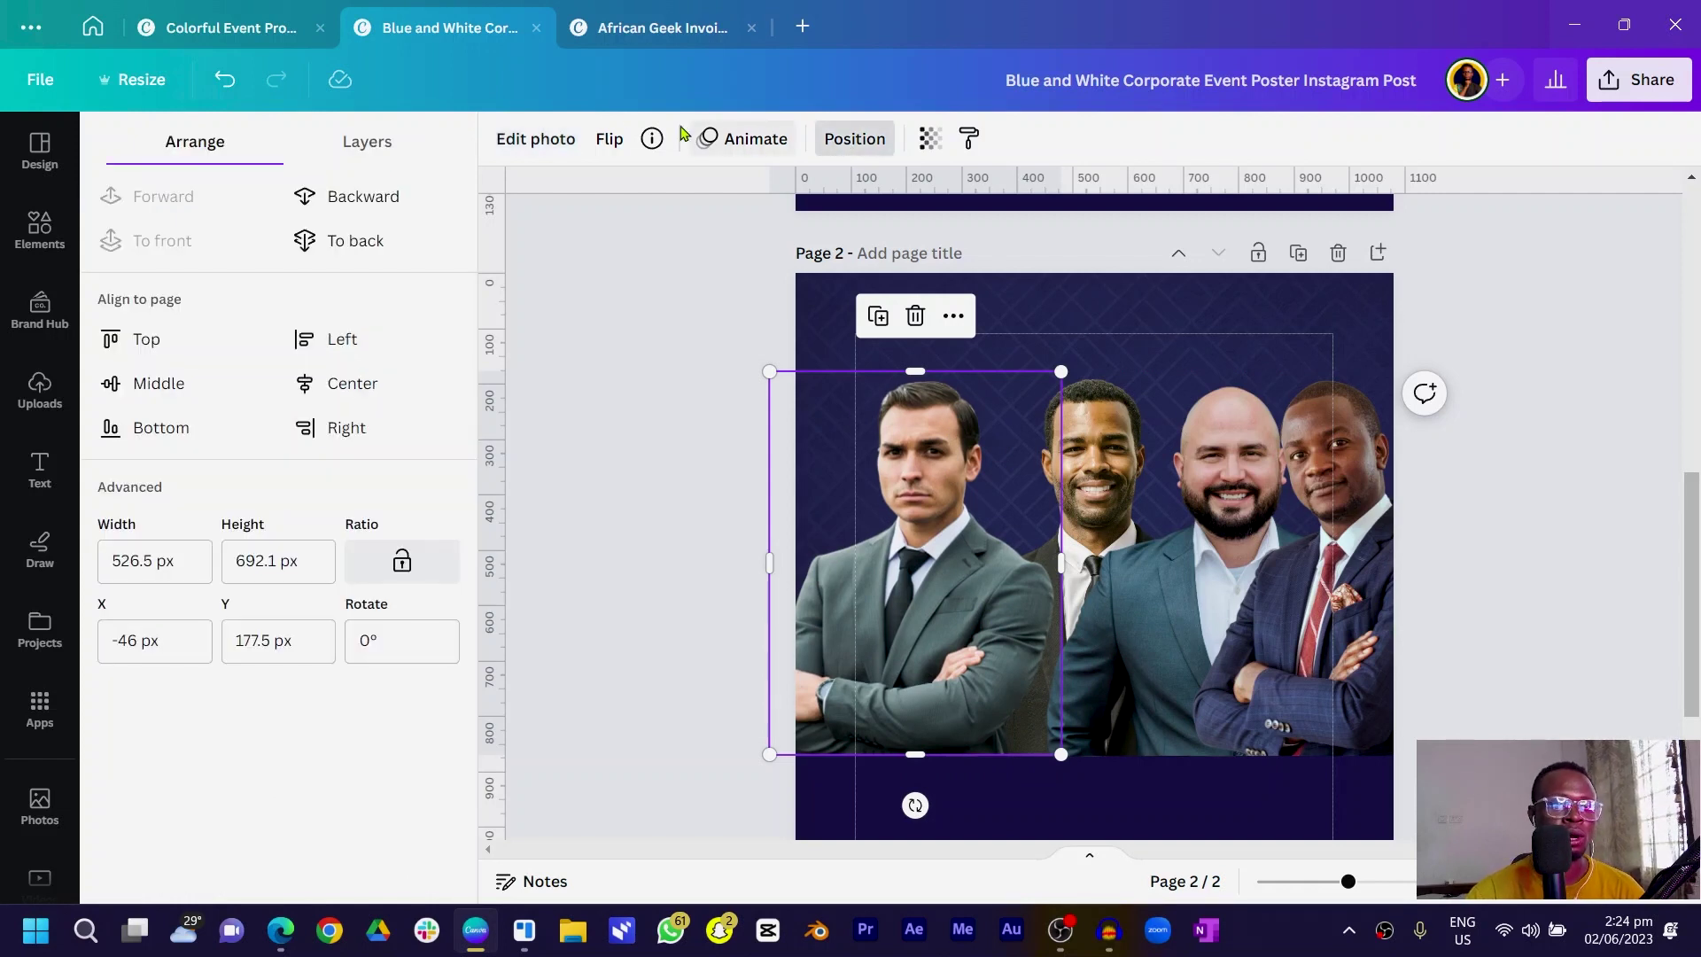
{"action": "left_click", "coordinate": [609, 142]}
{"action": "left_click", "coordinate": [692, 194]}
{"action": "left_click_drag", "start_coordinate": [1052, 585], "coordinate": [1074, 587]}
{"action": "left_click_drag", "start_coordinate": [964, 585], "coordinate": [935, 584]}
Trim the bald man's cutout to 762 px wide and place the black-suited man in front of it, beside the grey-suited man
{"action": "left_click", "coordinate": [1004, 423]}
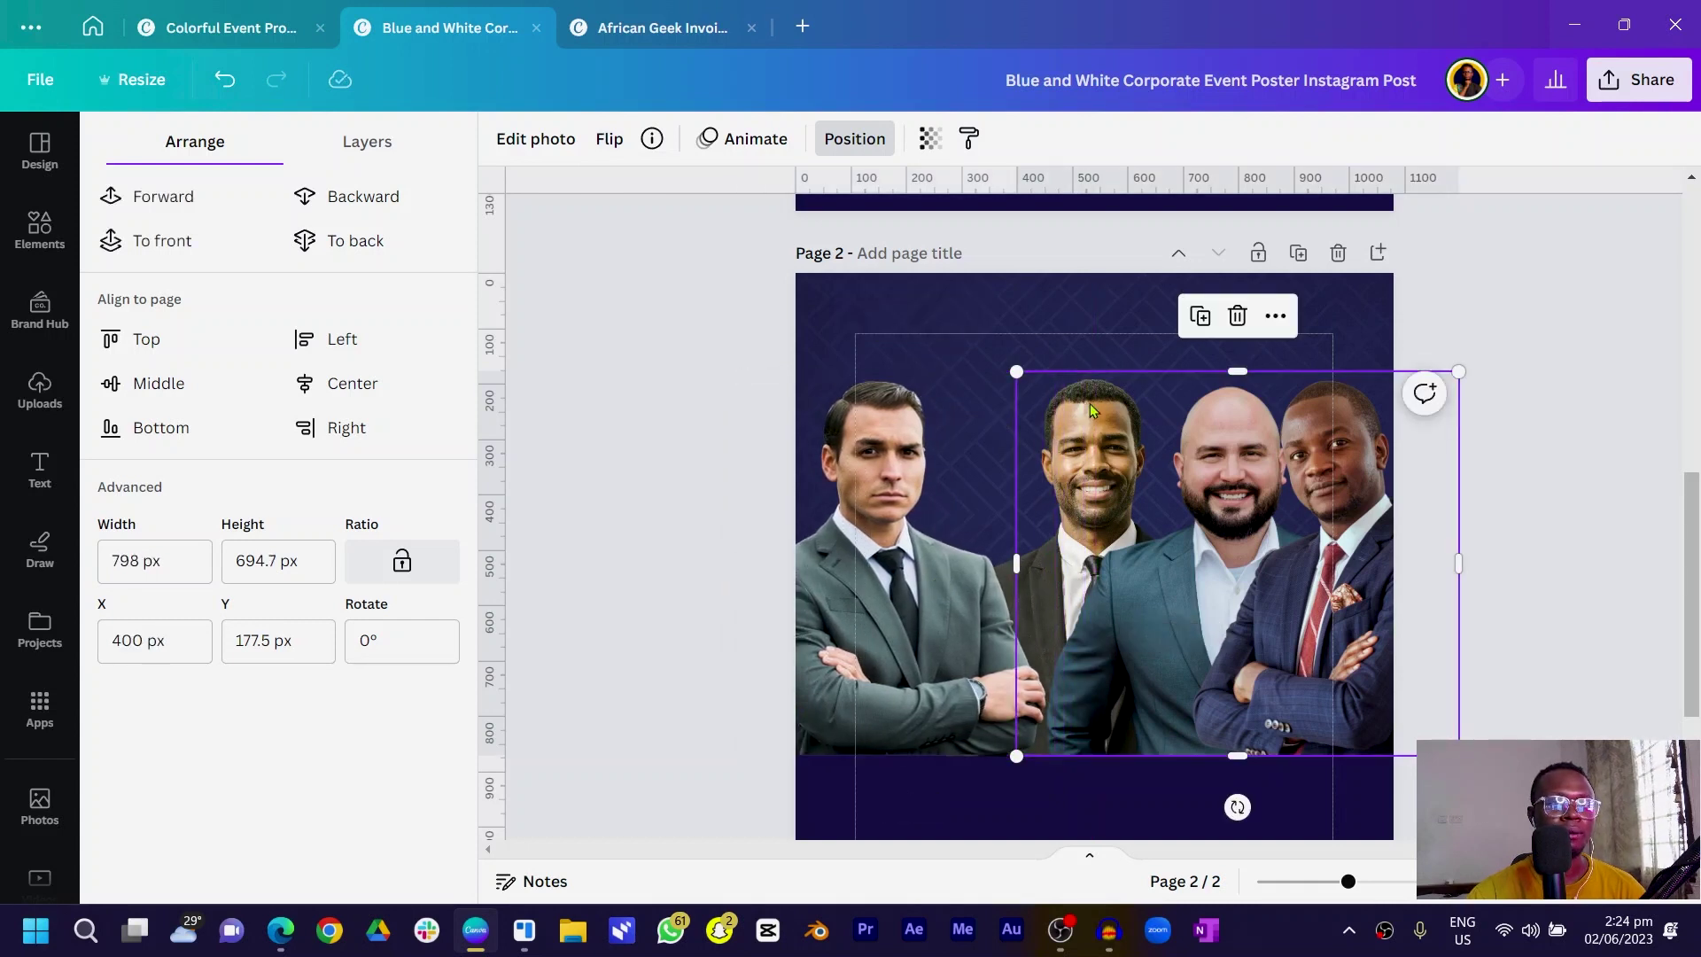
{"action": "mouse_move", "coordinate": [1004, 486]}
{"action": "left_mouse_down"}
{"action": "mouse_move", "coordinate": [1067, 468]}
{"action": "mouse_move", "coordinate": [1022, 473]}
{"action": "left_mouse_up"}
{"action": "left_click", "coordinate": [1122, 485]}
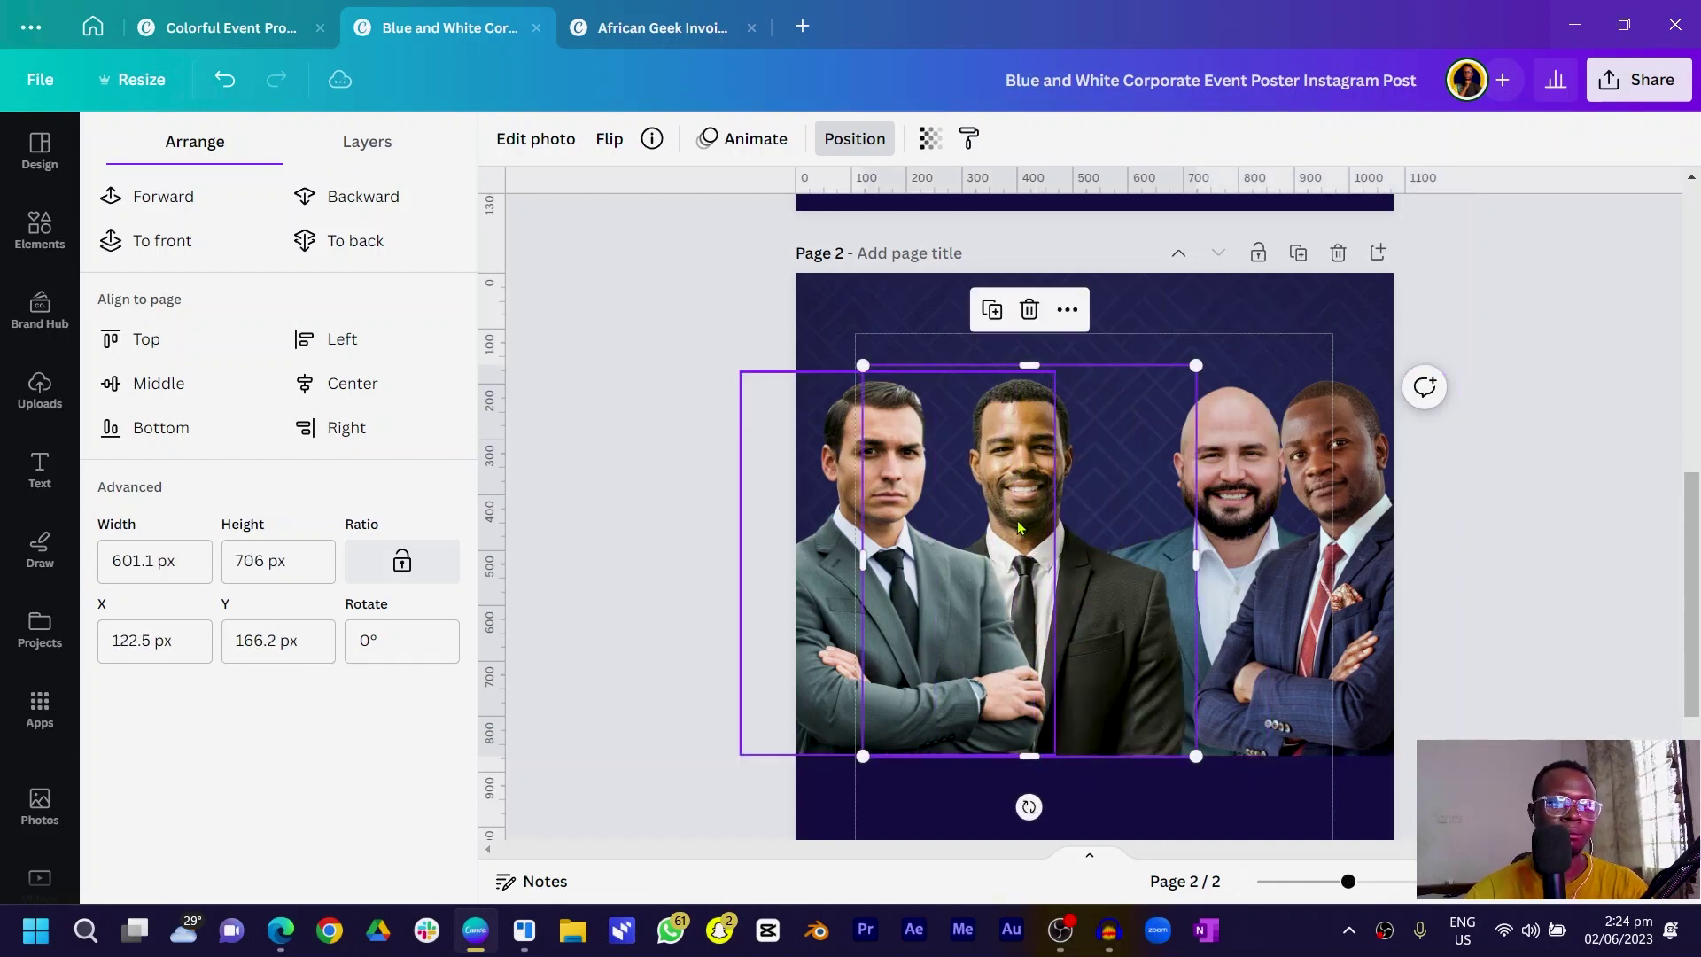
Move the navy-suited man partly off the page's right edge to X 869.7 px, keeping the bald man layered behind the black-suited man
{"action": "left_click_drag", "start_coordinate": [1237, 454], "coordinate": [1326, 456]}
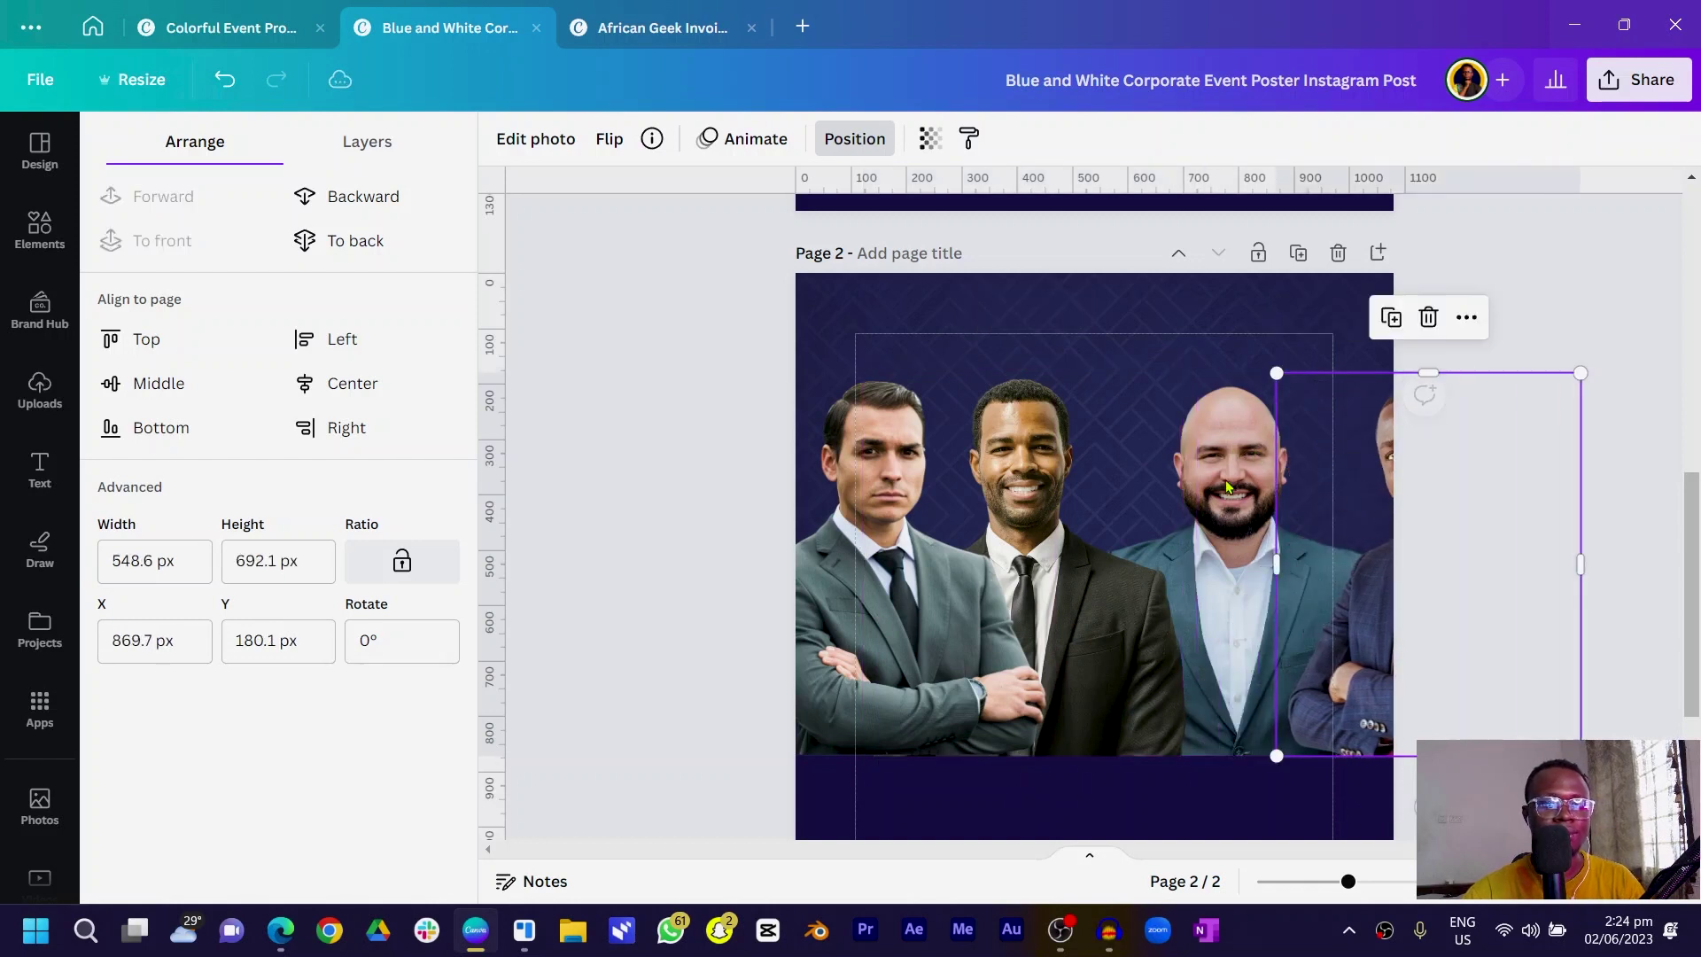
{"action": "left_click", "coordinate": [1215, 464]}
{"action": "key", "text": "ctrl+bracketright"}
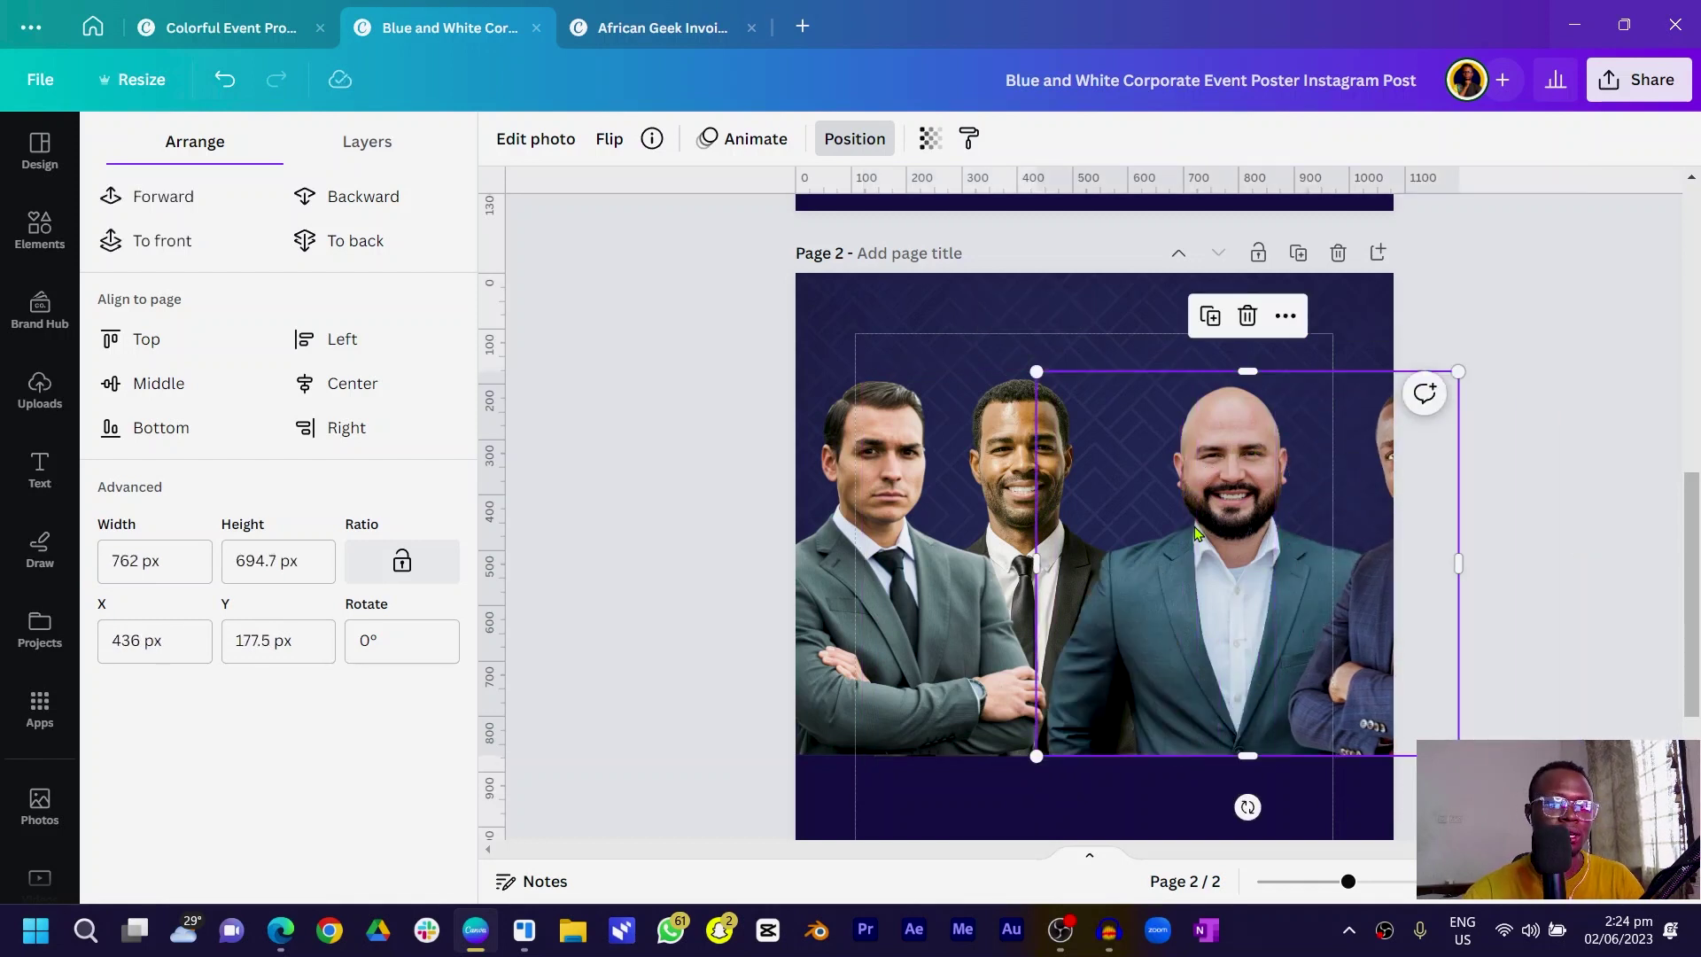
{"action": "key", "text": "ctrl+bracketleft"}
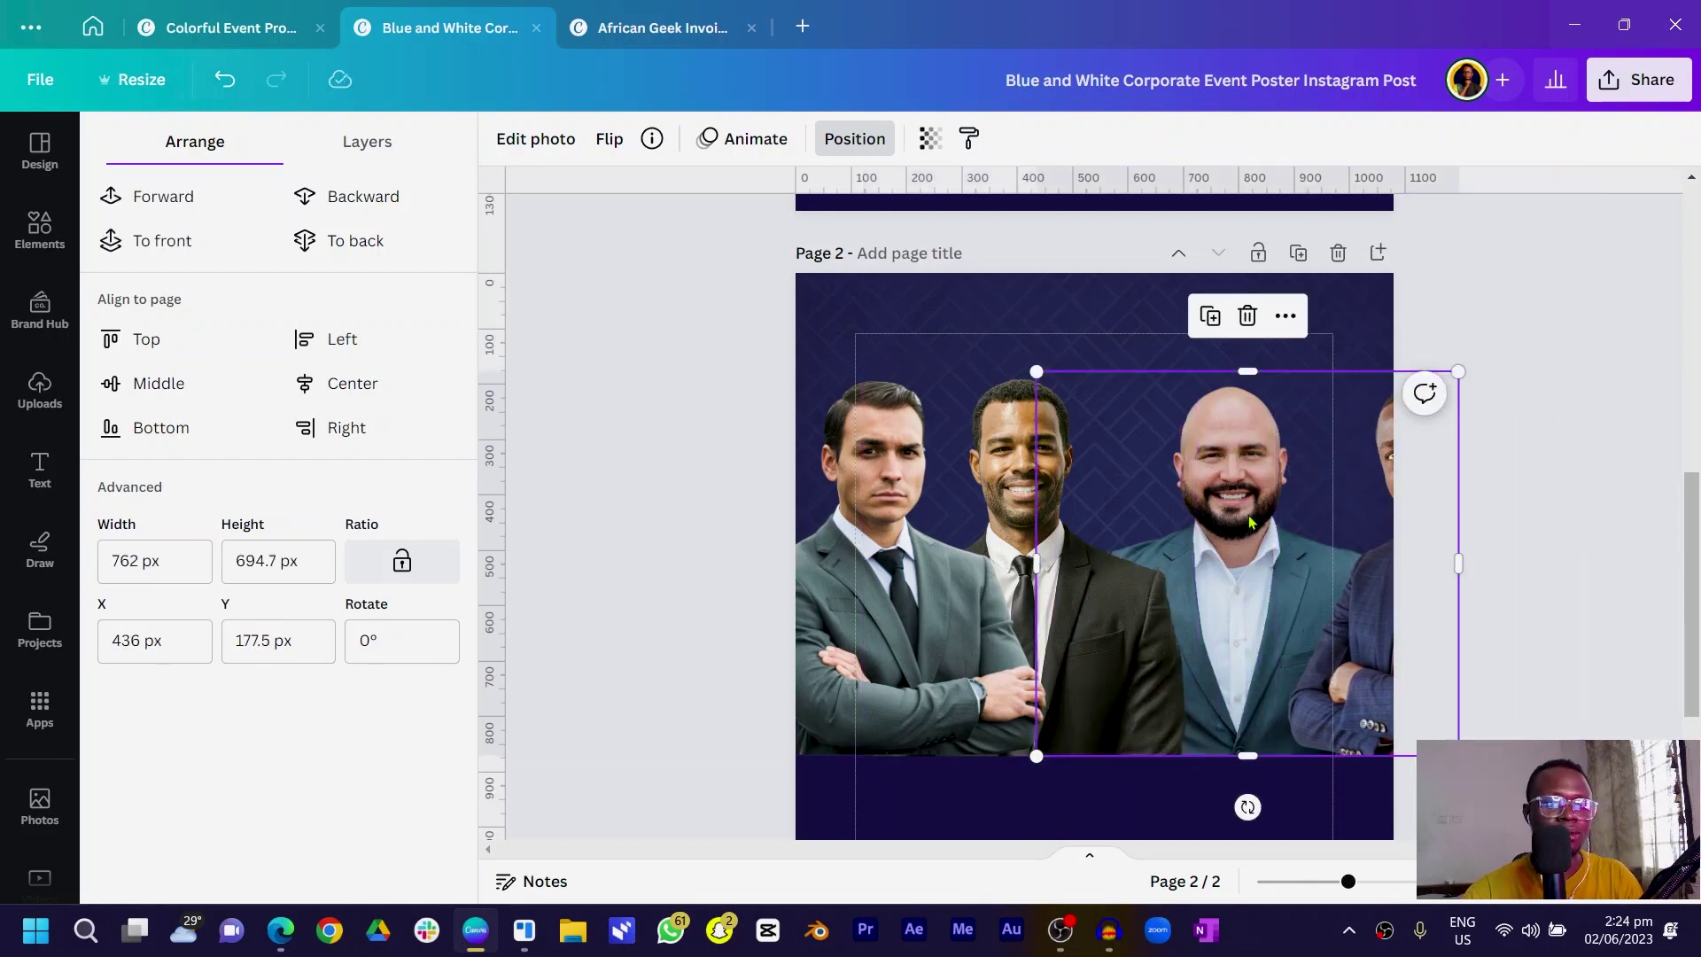
Move the bald man to X 318 px and bring the navy-suited man inward so his face and torso sit on the page
{"action": "left_click_drag", "start_coordinate": [1241, 508], "coordinate": [1176, 510]}
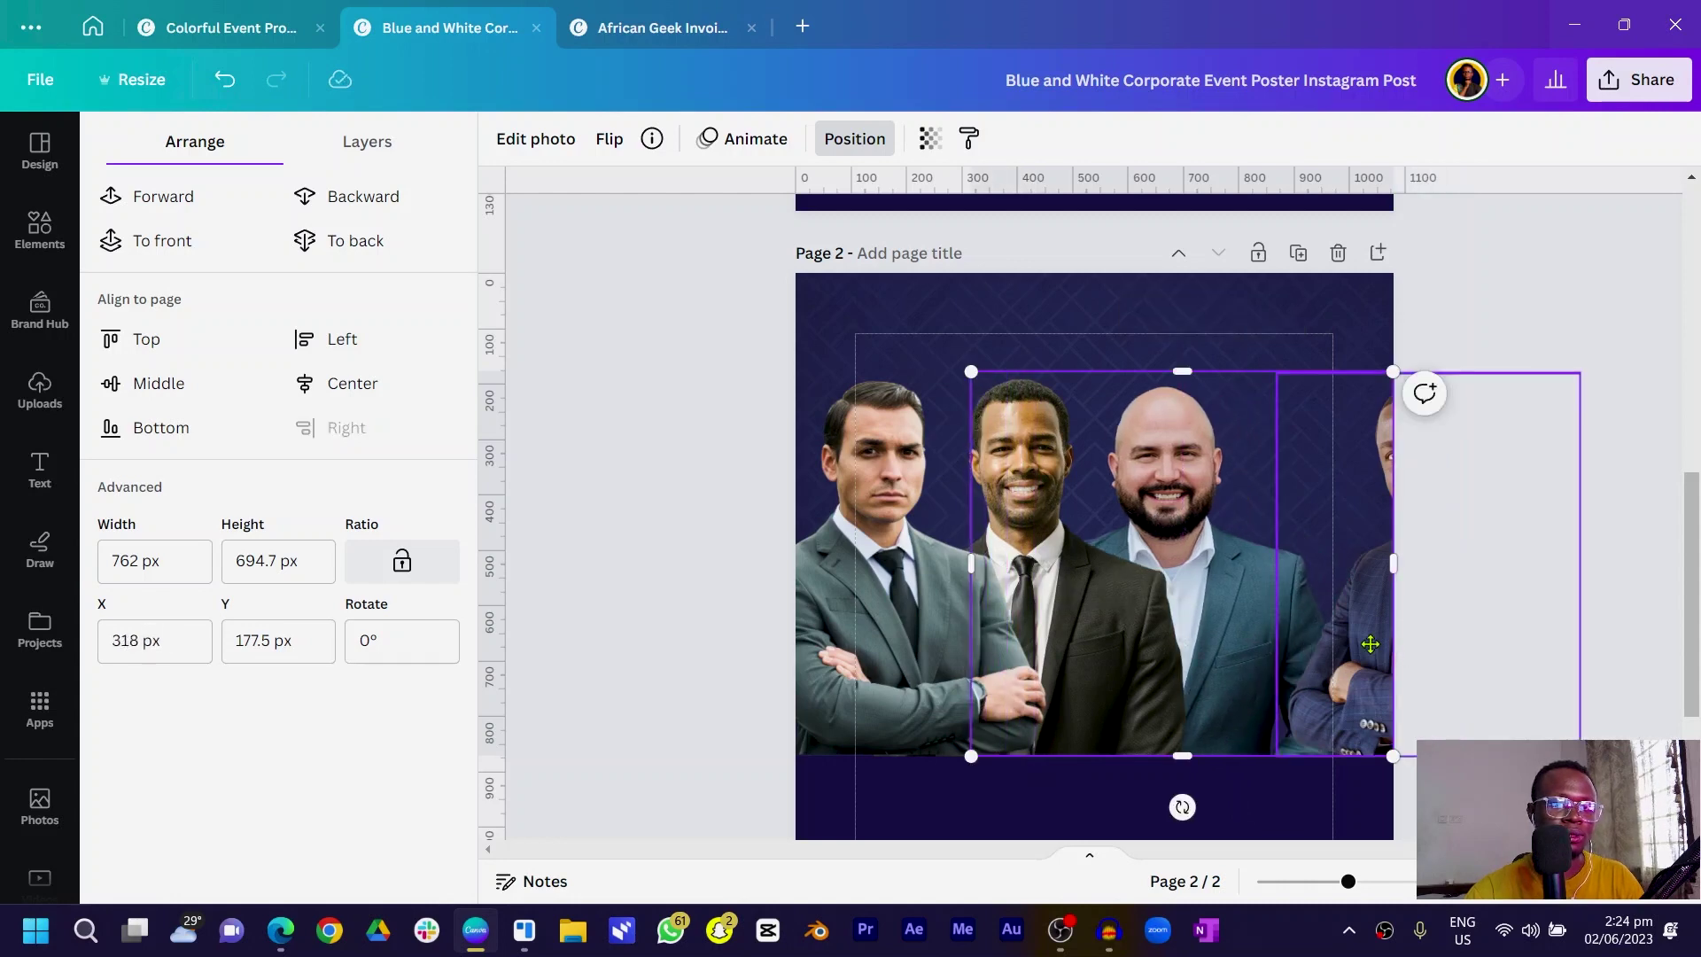
{"action": "left_click_drag", "start_coordinate": [1370, 644], "coordinate": [1263, 719]}
{"action": "left_click", "coordinate": [1359, 673]}
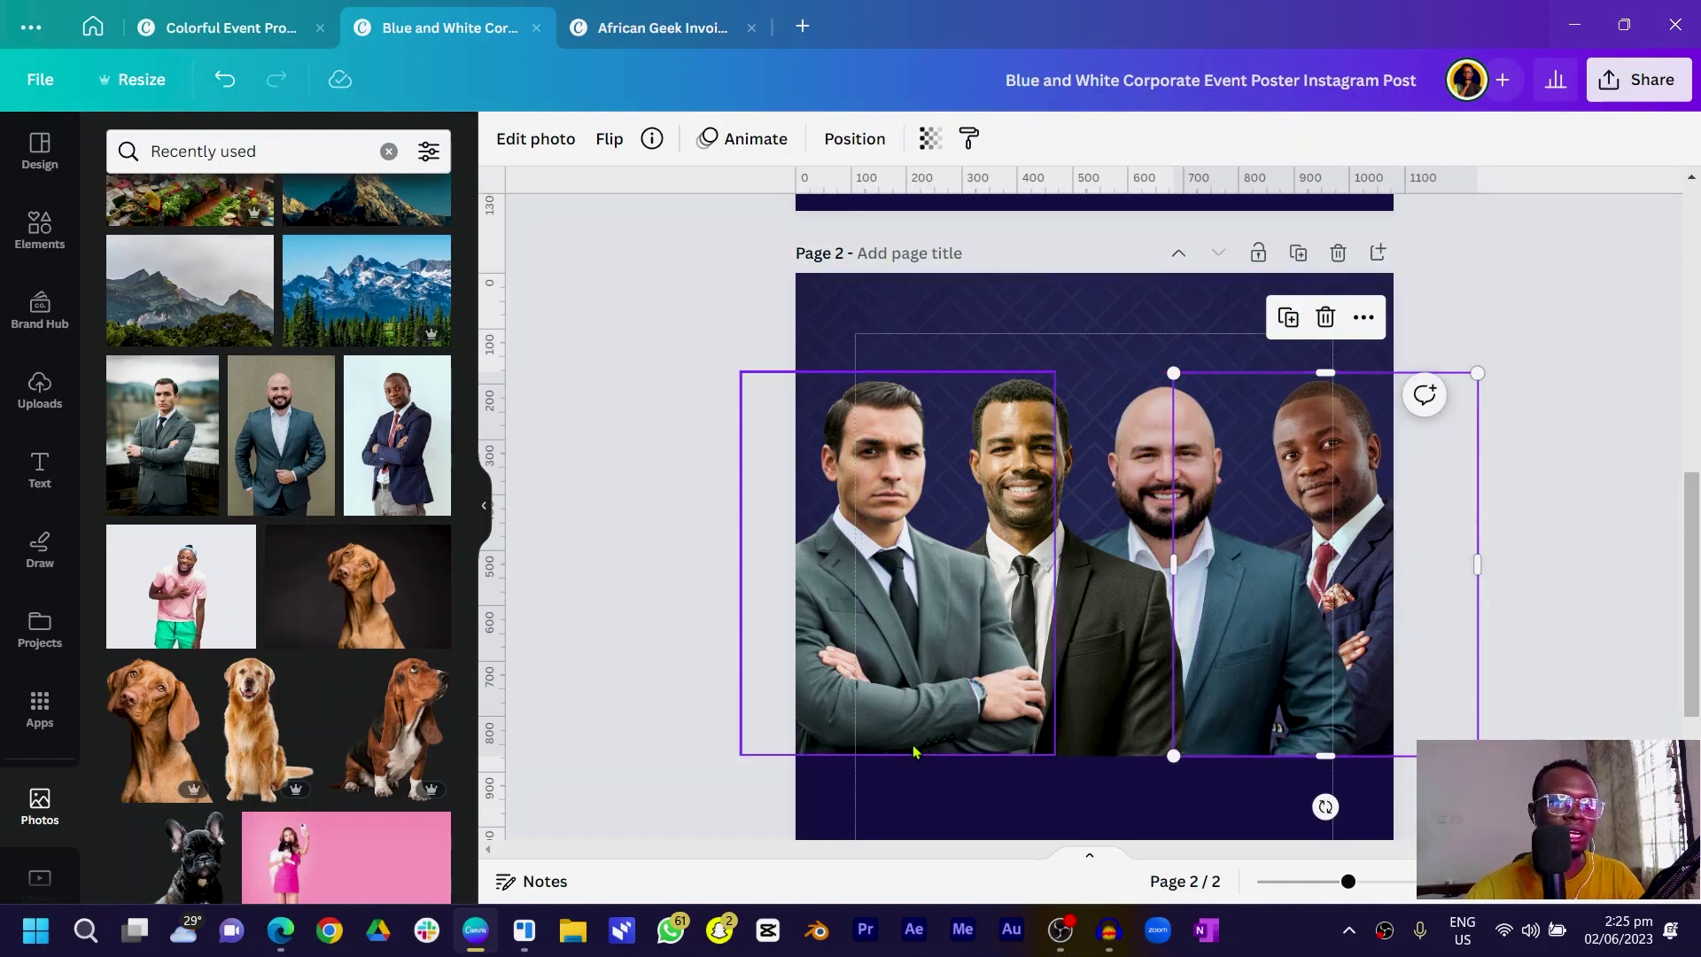
Select all four men, scale them down together to fit the page width, and move the group slightly up
{"action": "left_click", "coordinate": [1269, 666]}
{"action": "left_click", "coordinate": [1362, 576]}
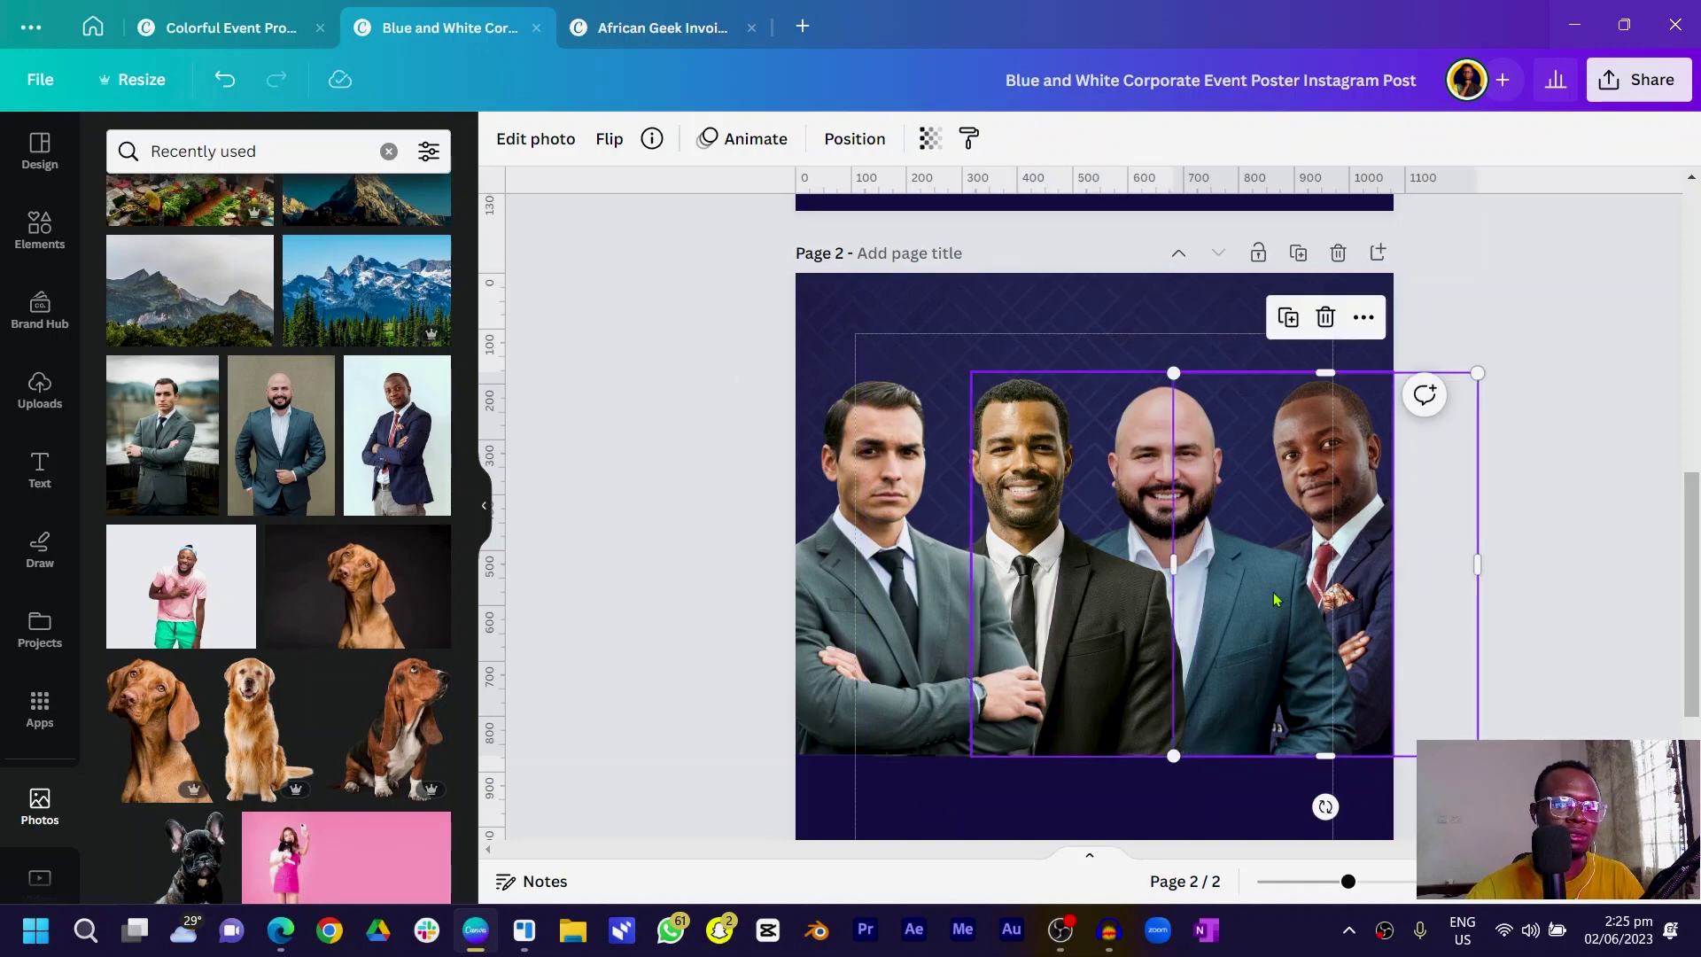
{"action": "left_click", "coordinate": [1177, 554], "text": "shift"}
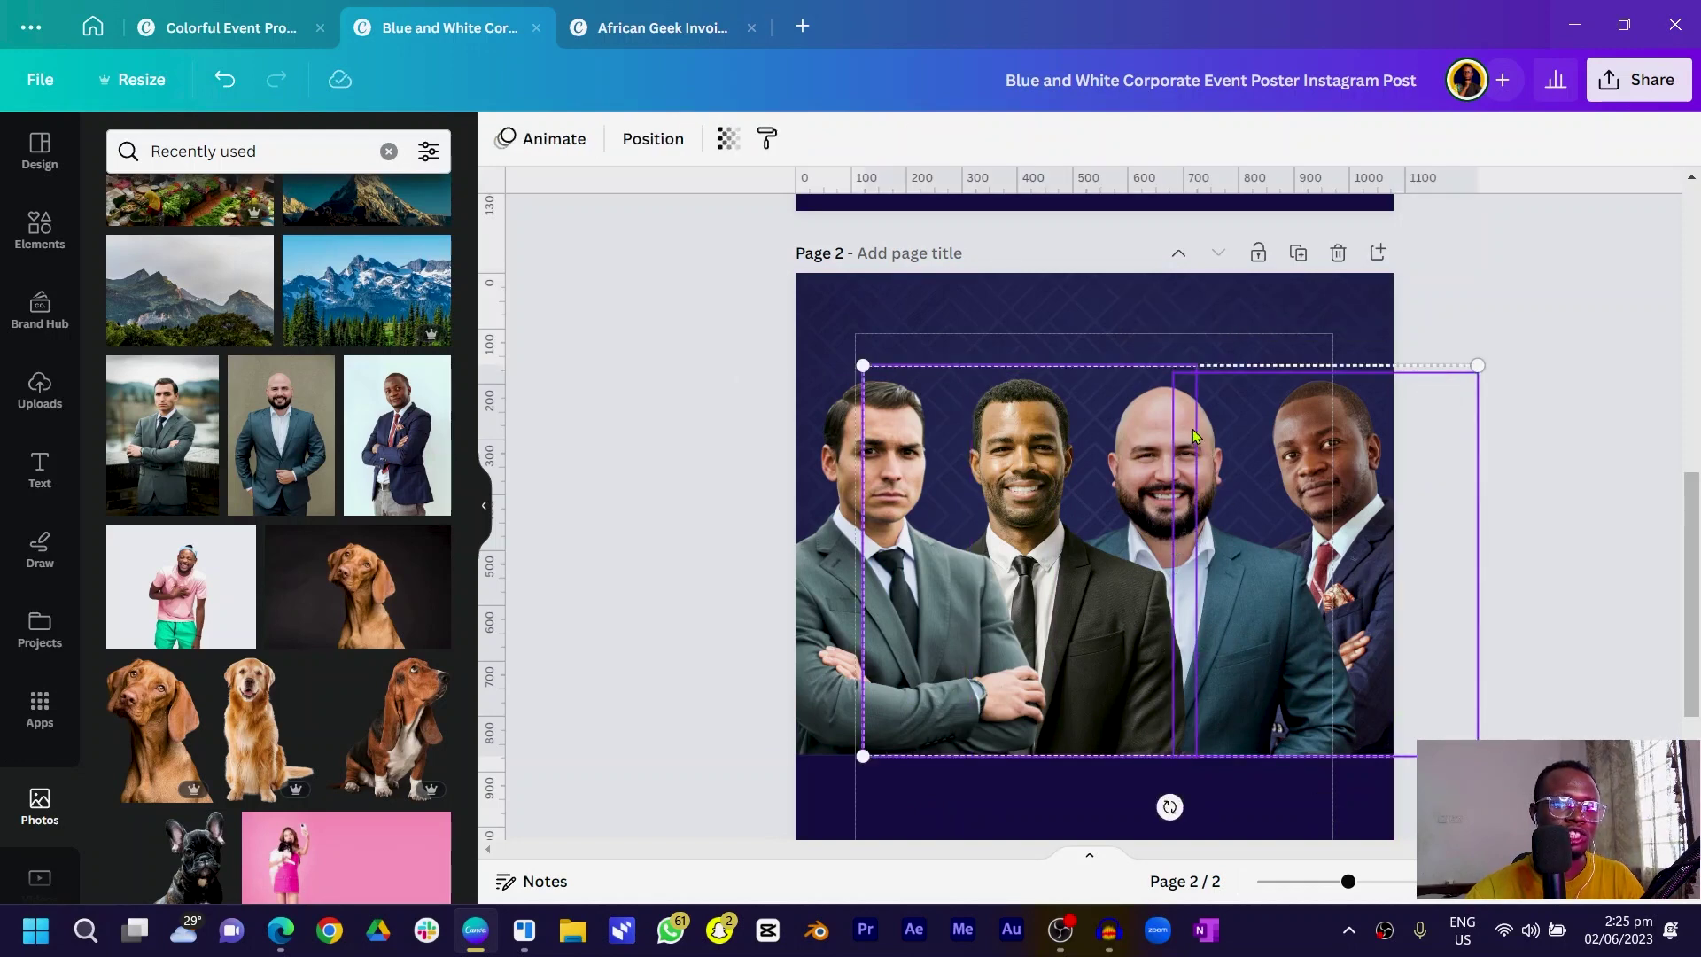
{"action": "left_click", "coordinate": [943, 503], "text": "shift"}
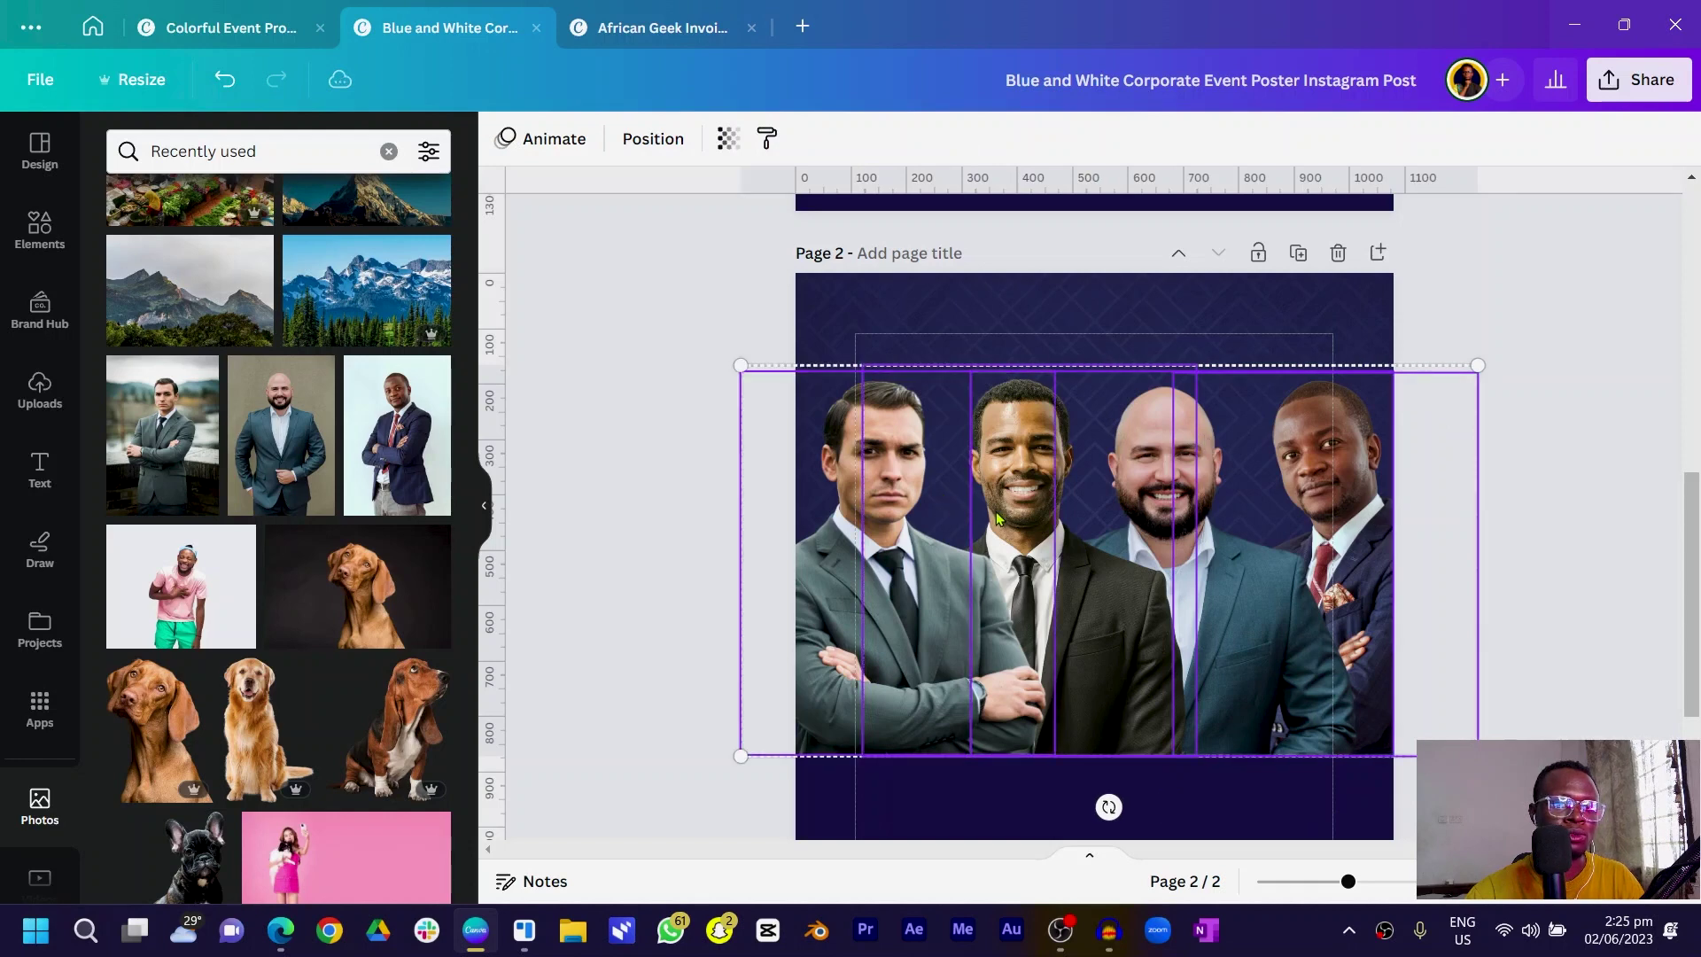
{"action": "left_click_drag", "start_coordinate": [1478, 365], "coordinate": [1414, 392]}
{"action": "left_click_drag", "start_coordinate": [938, 486], "coordinate": [955, 449]}
{"action": "left_click", "coordinate": [1005, 747]}
{"action": "left_click_drag", "start_coordinate": [1005, 747], "coordinate": [1005, 712]}
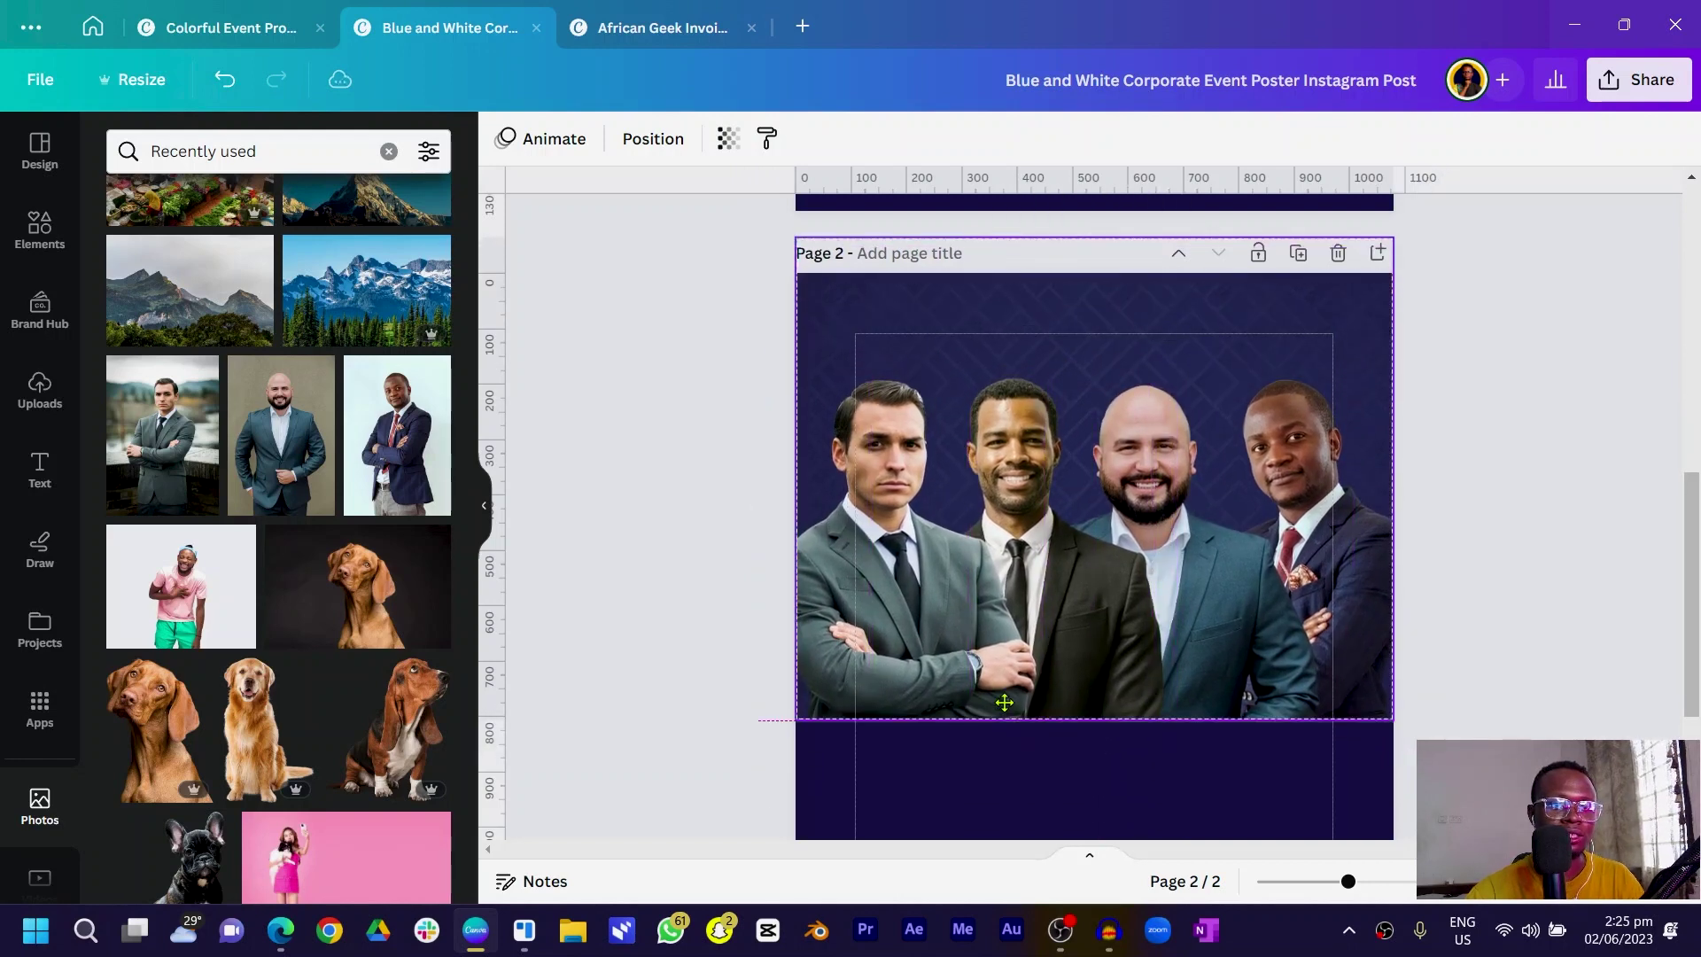
{"action": "left_click", "coordinate": [649, 642]}
Add a rectangle and stretch it to 1080 px by 324 px across the men's lower bodies
{"action": "scroll", "coordinate": [623, 602], "scroll_direction": "down", "scroll_amount": 3}
{"action": "scroll", "coordinate": [623, 602], "scroll_direction": "down", "scroll_amount": 2}
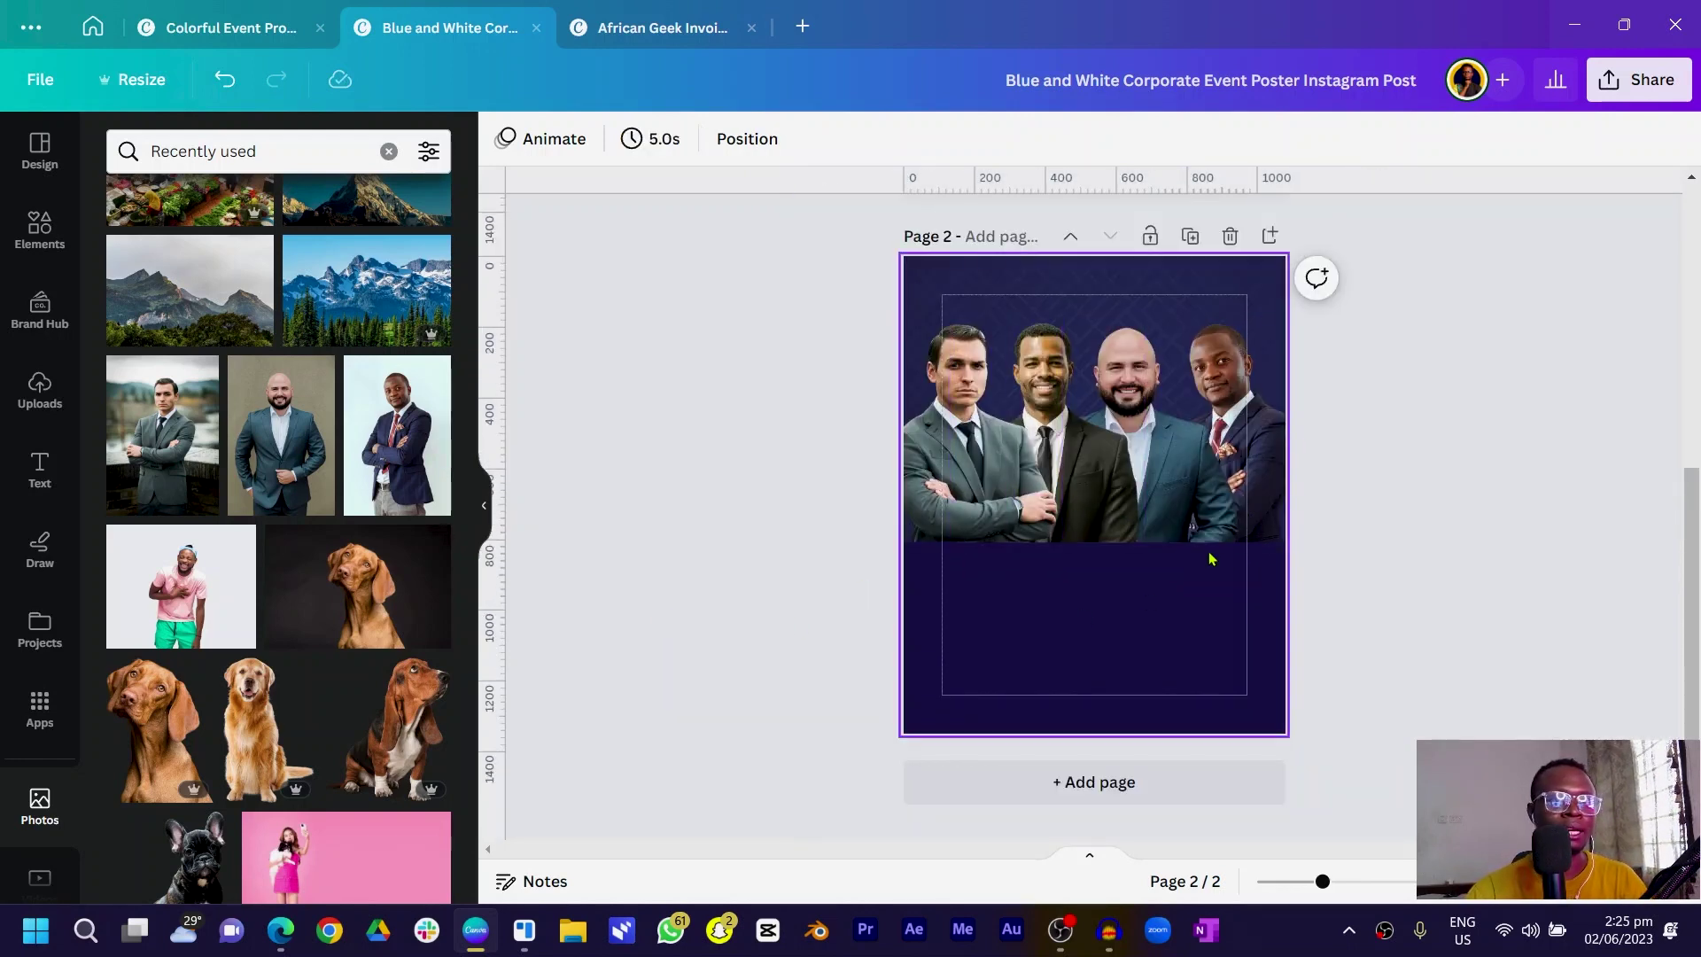
{"action": "scroll", "coordinate": [1175, 645], "scroll_direction": "up", "scroll_amount": 2}
{"action": "left_click", "coordinate": [1045, 700]}
{"action": "key", "text": "r"}
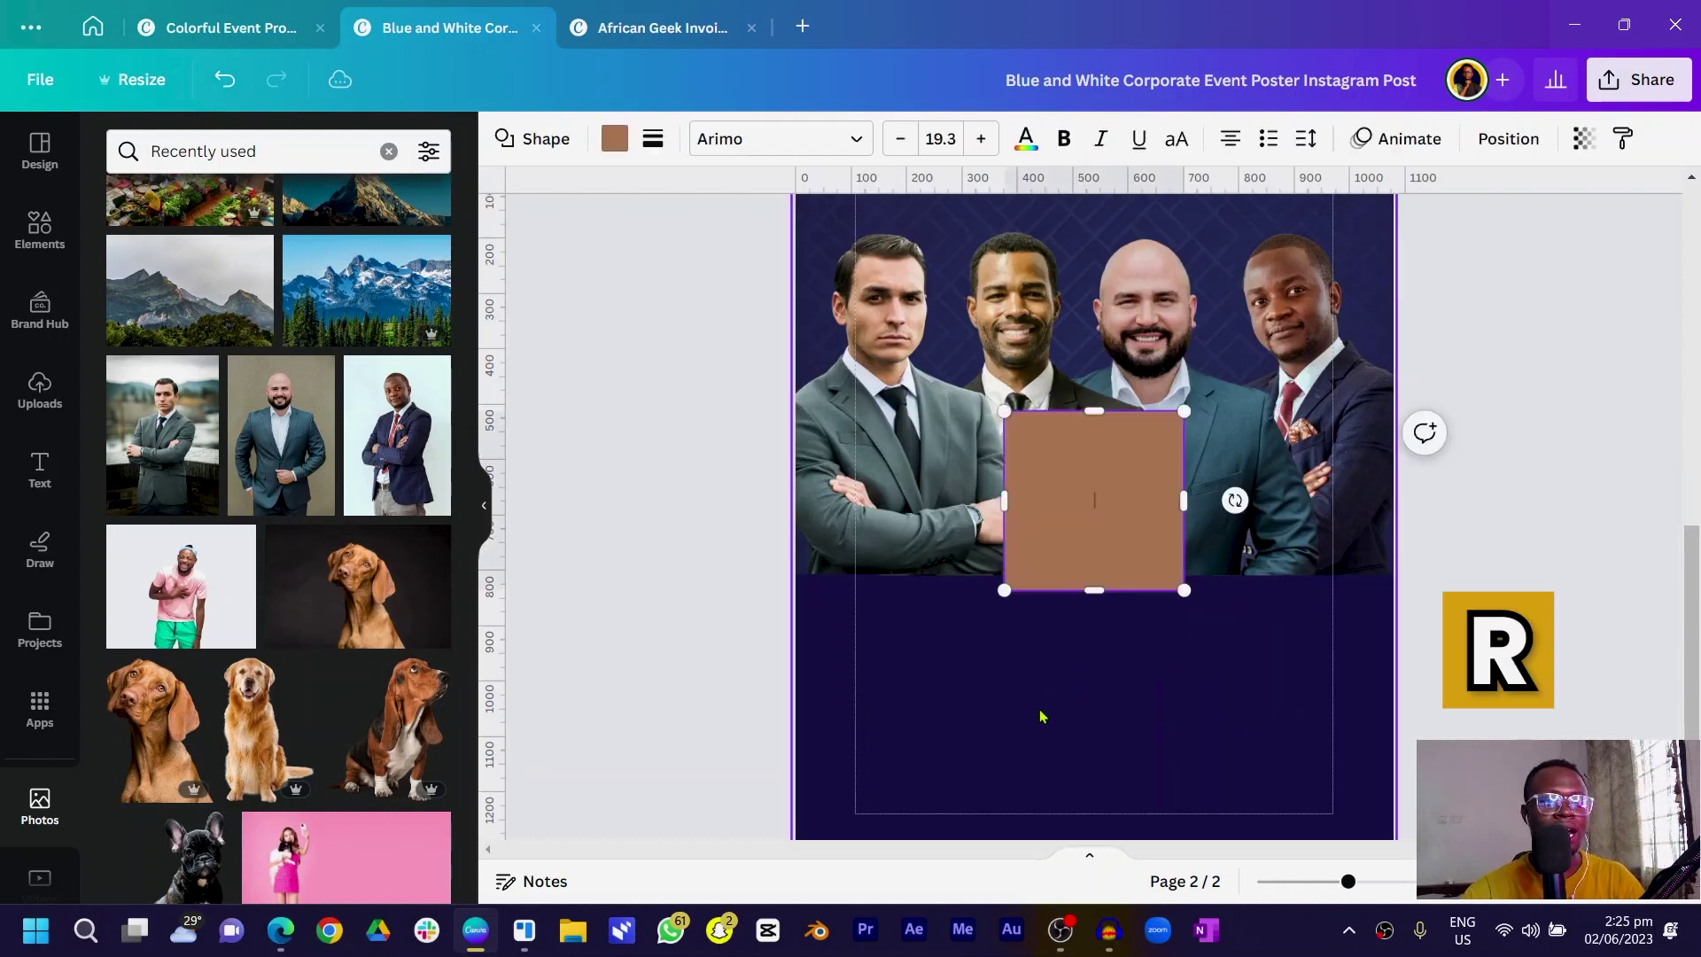
{"action": "left_click_drag", "start_coordinate": [1045, 530], "coordinate": [836, 514]}
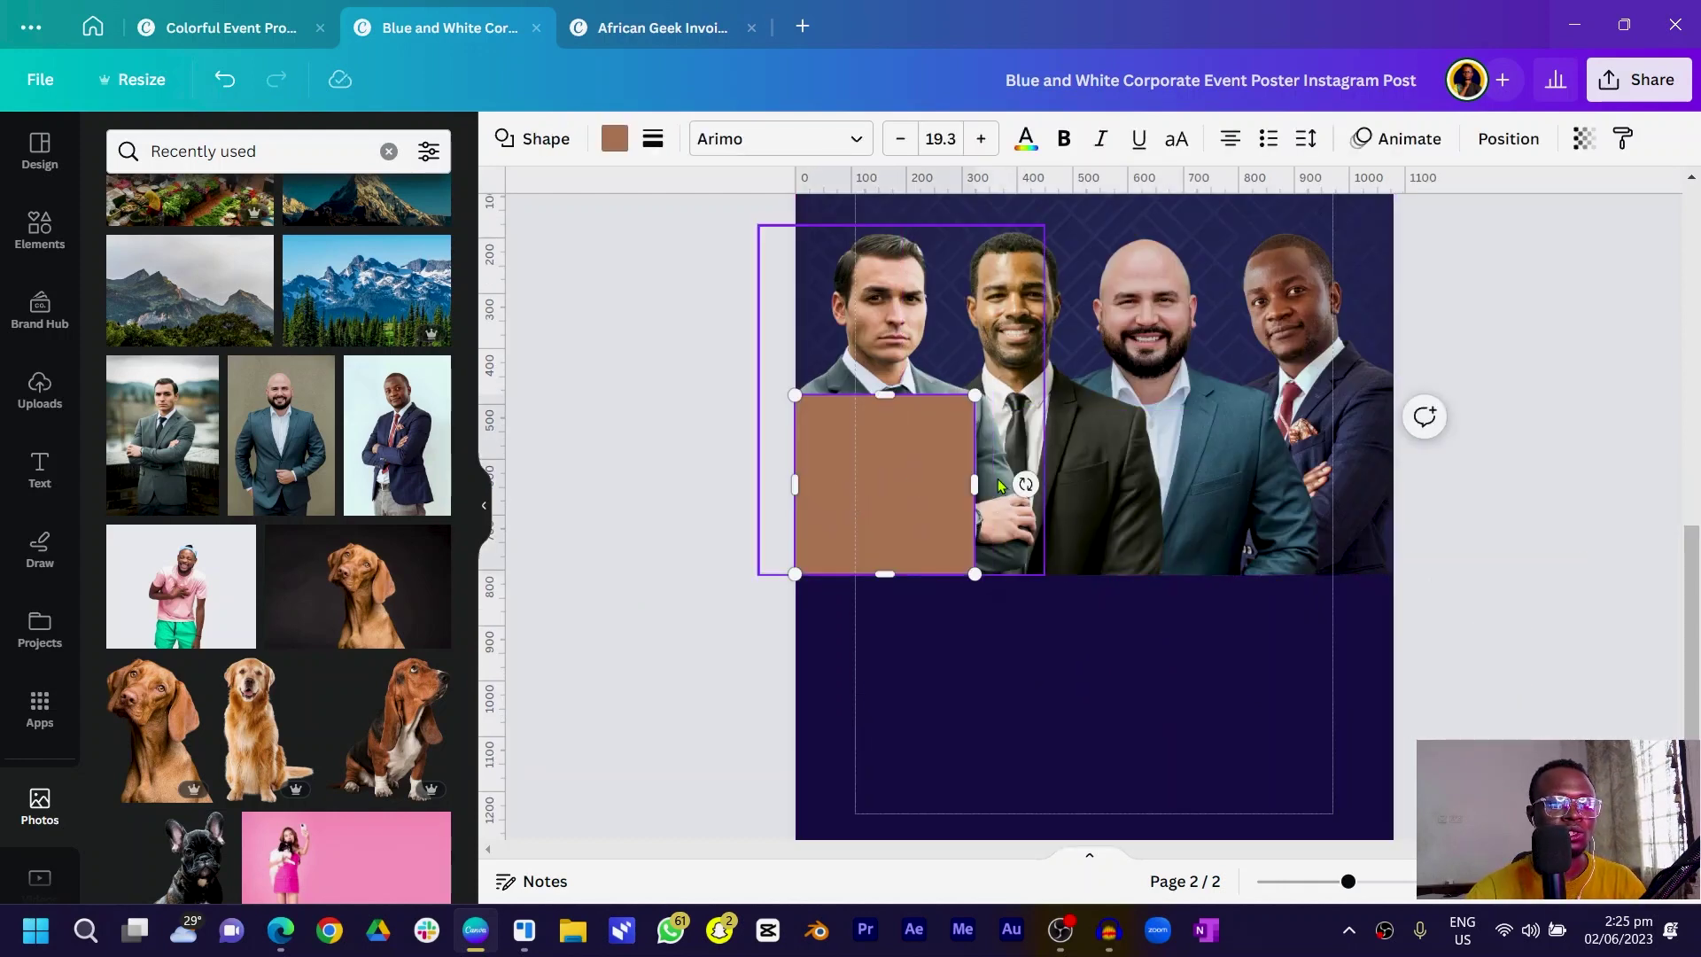
{"action": "left_click_drag", "start_coordinate": [978, 476], "coordinate": [1393, 483]}
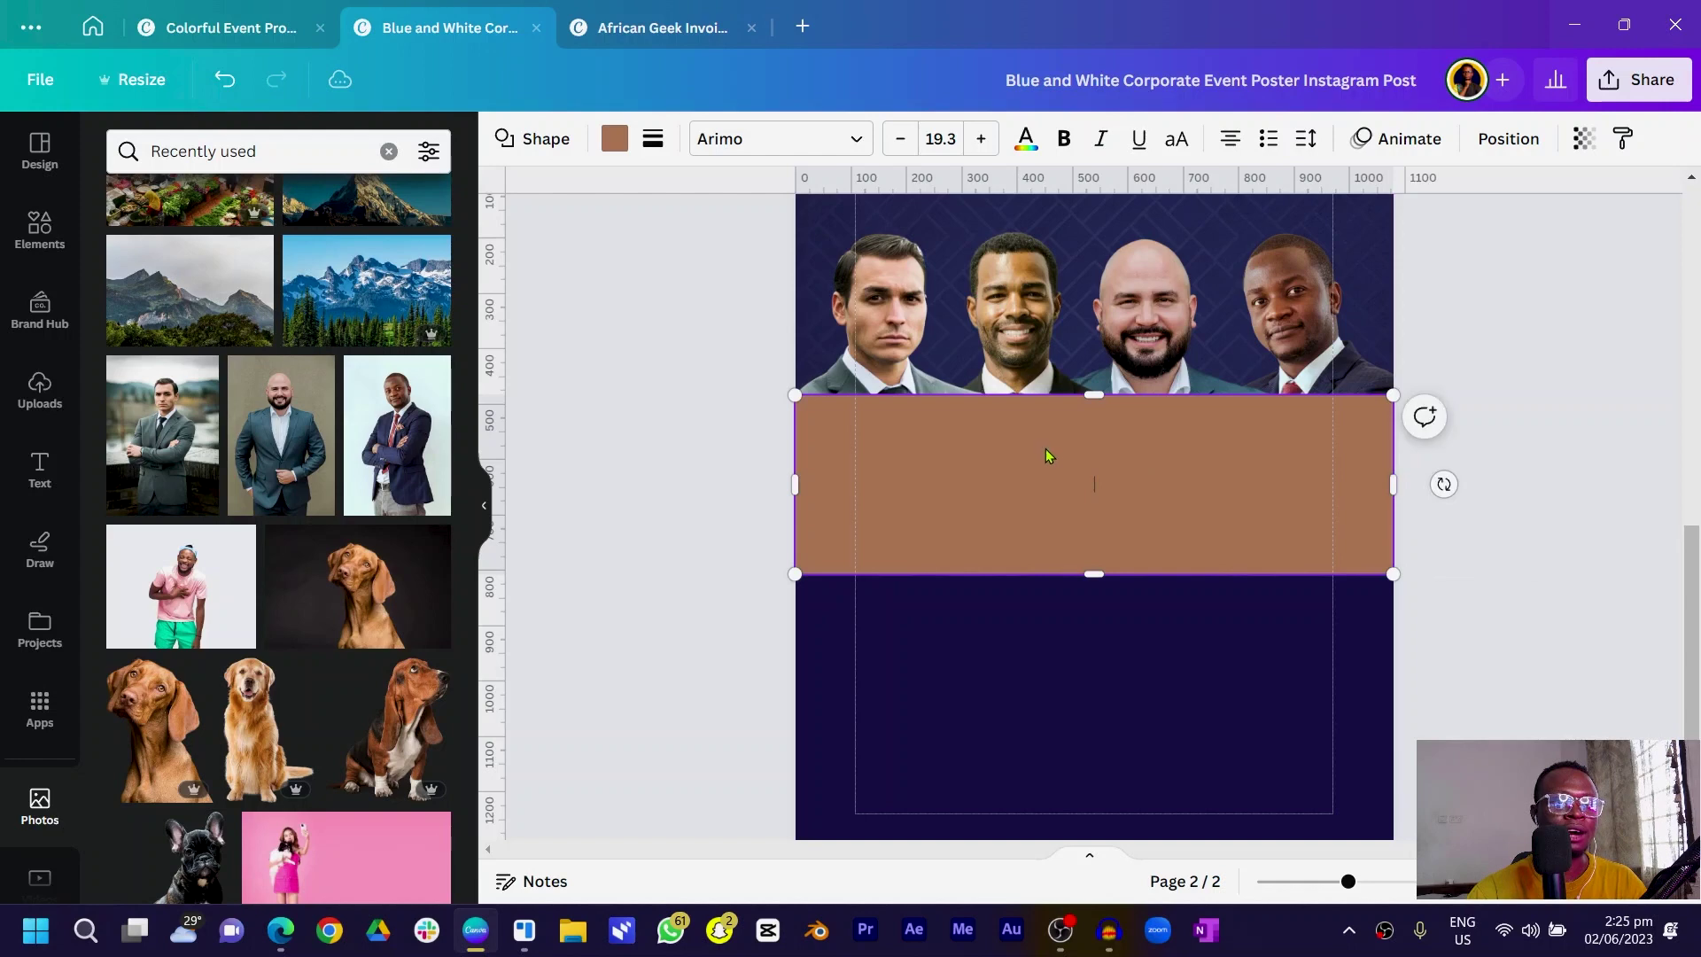
Fill the rectangle with a vertical gradient from the document's dark blue to a 0% opacity second colour
{"action": "left_click", "coordinate": [613, 138]}
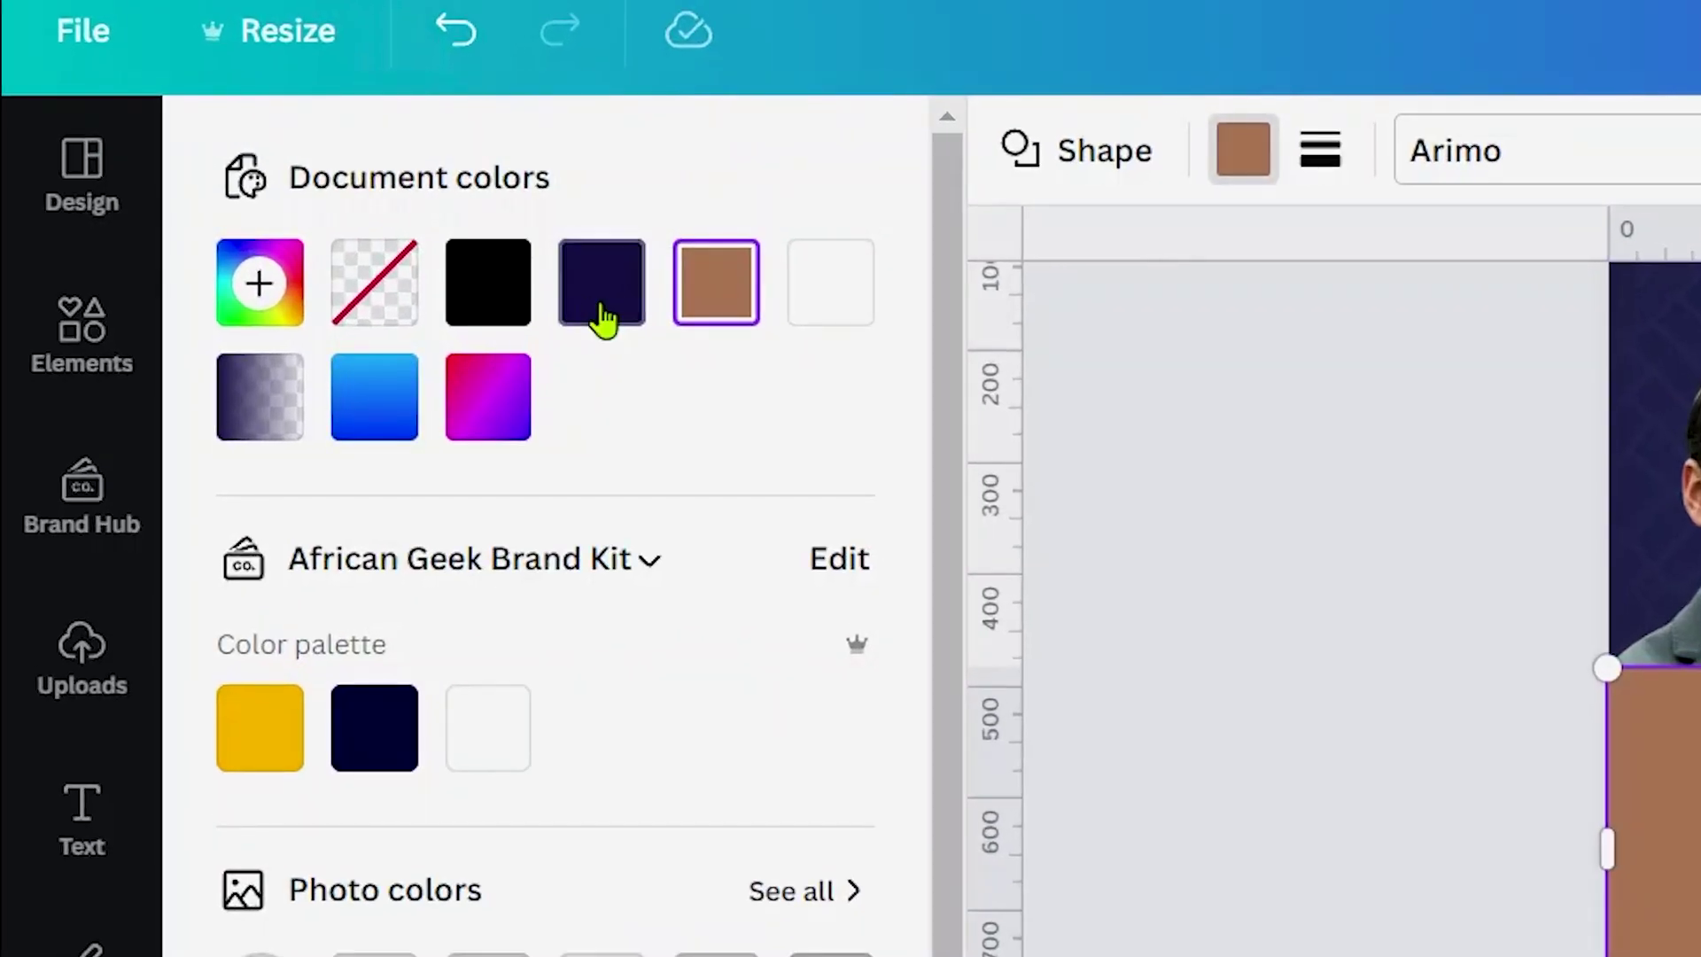
{"action": "left_click", "coordinate": [602, 319]}
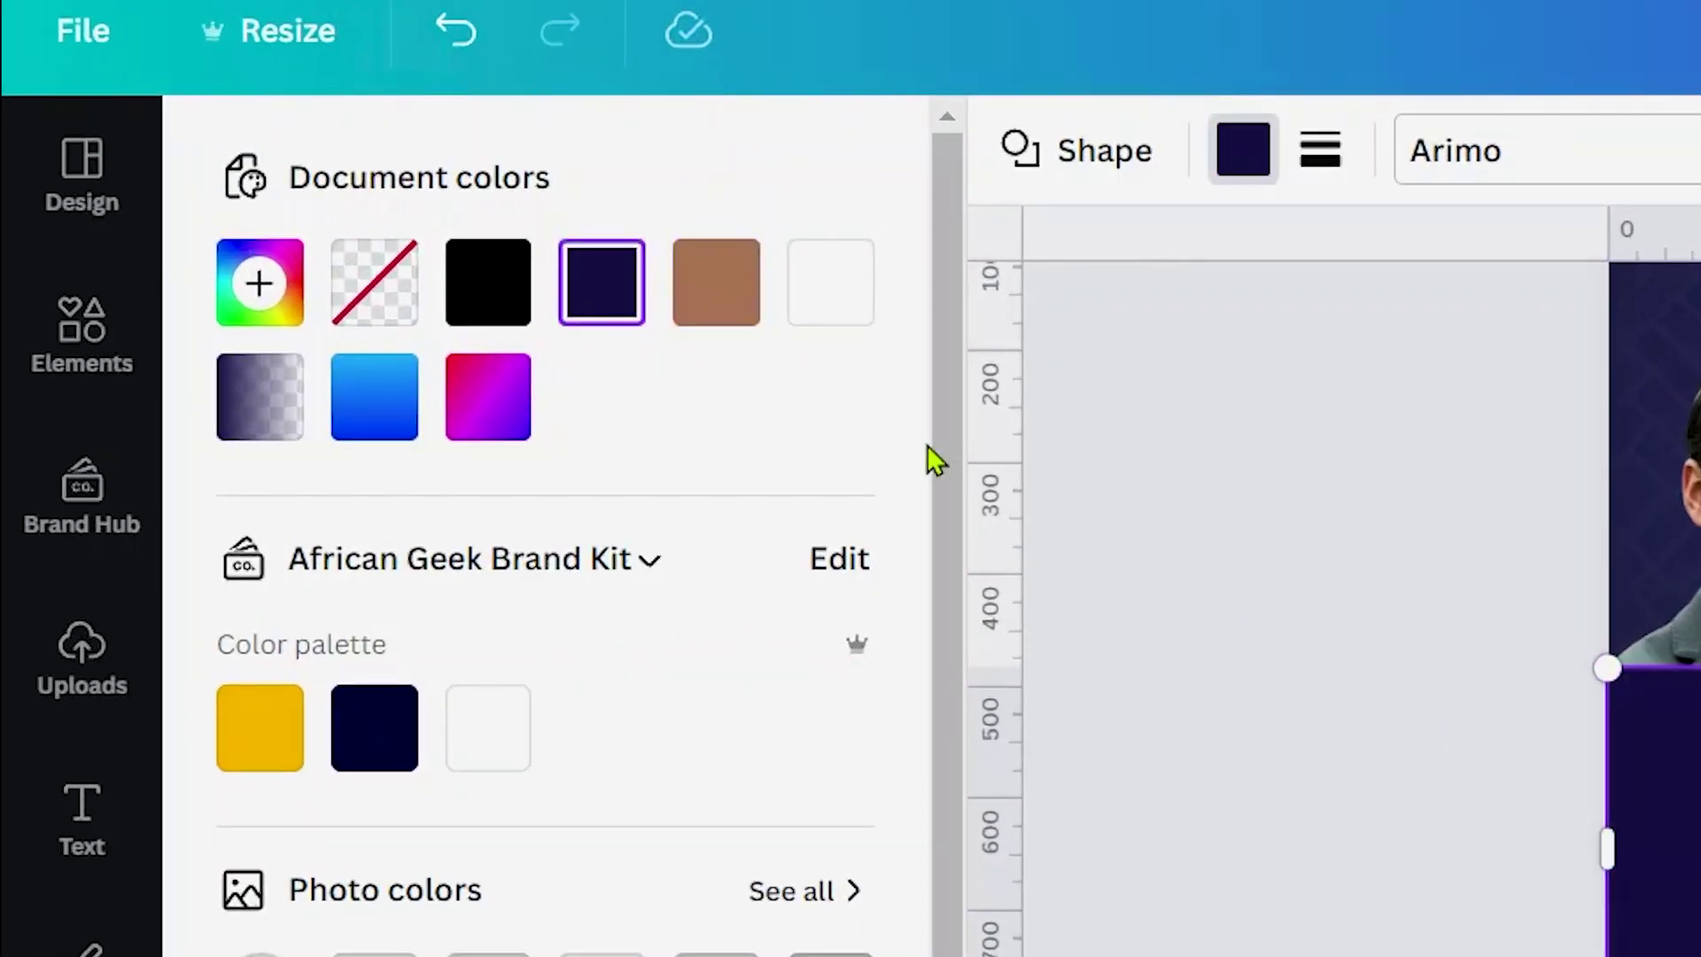
{"action": "left_click", "coordinate": [598, 310]}
{"action": "left_click", "coordinate": [727, 446]}
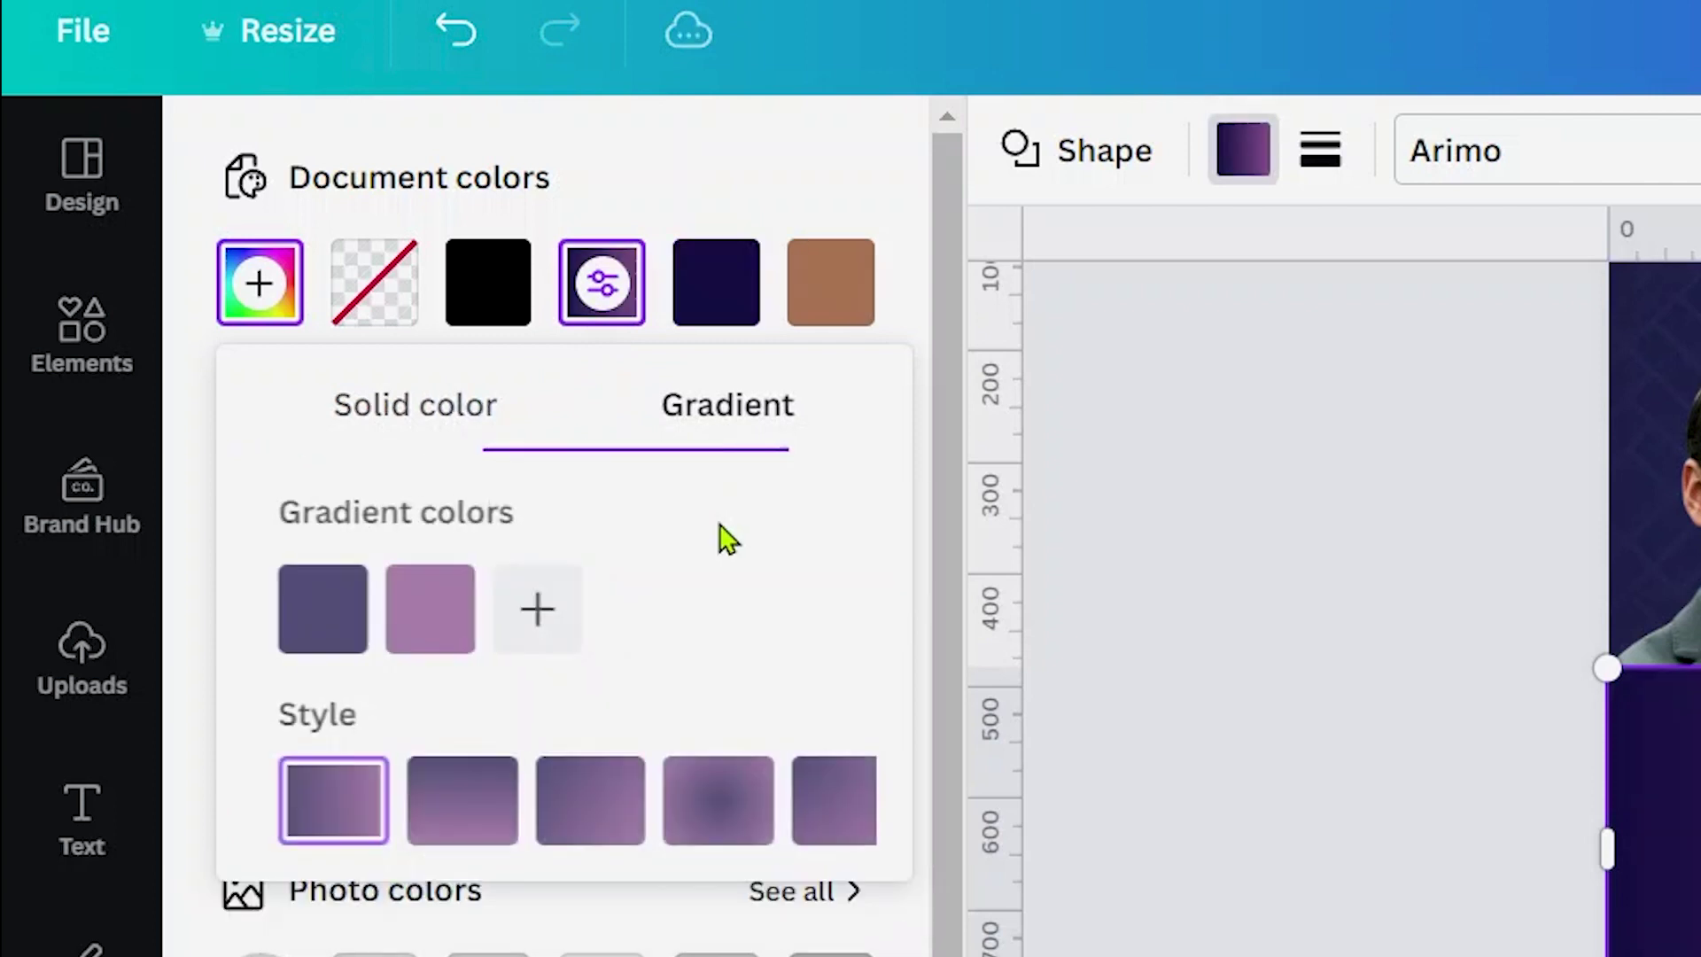
{"action": "left_click", "coordinate": [438, 638]}
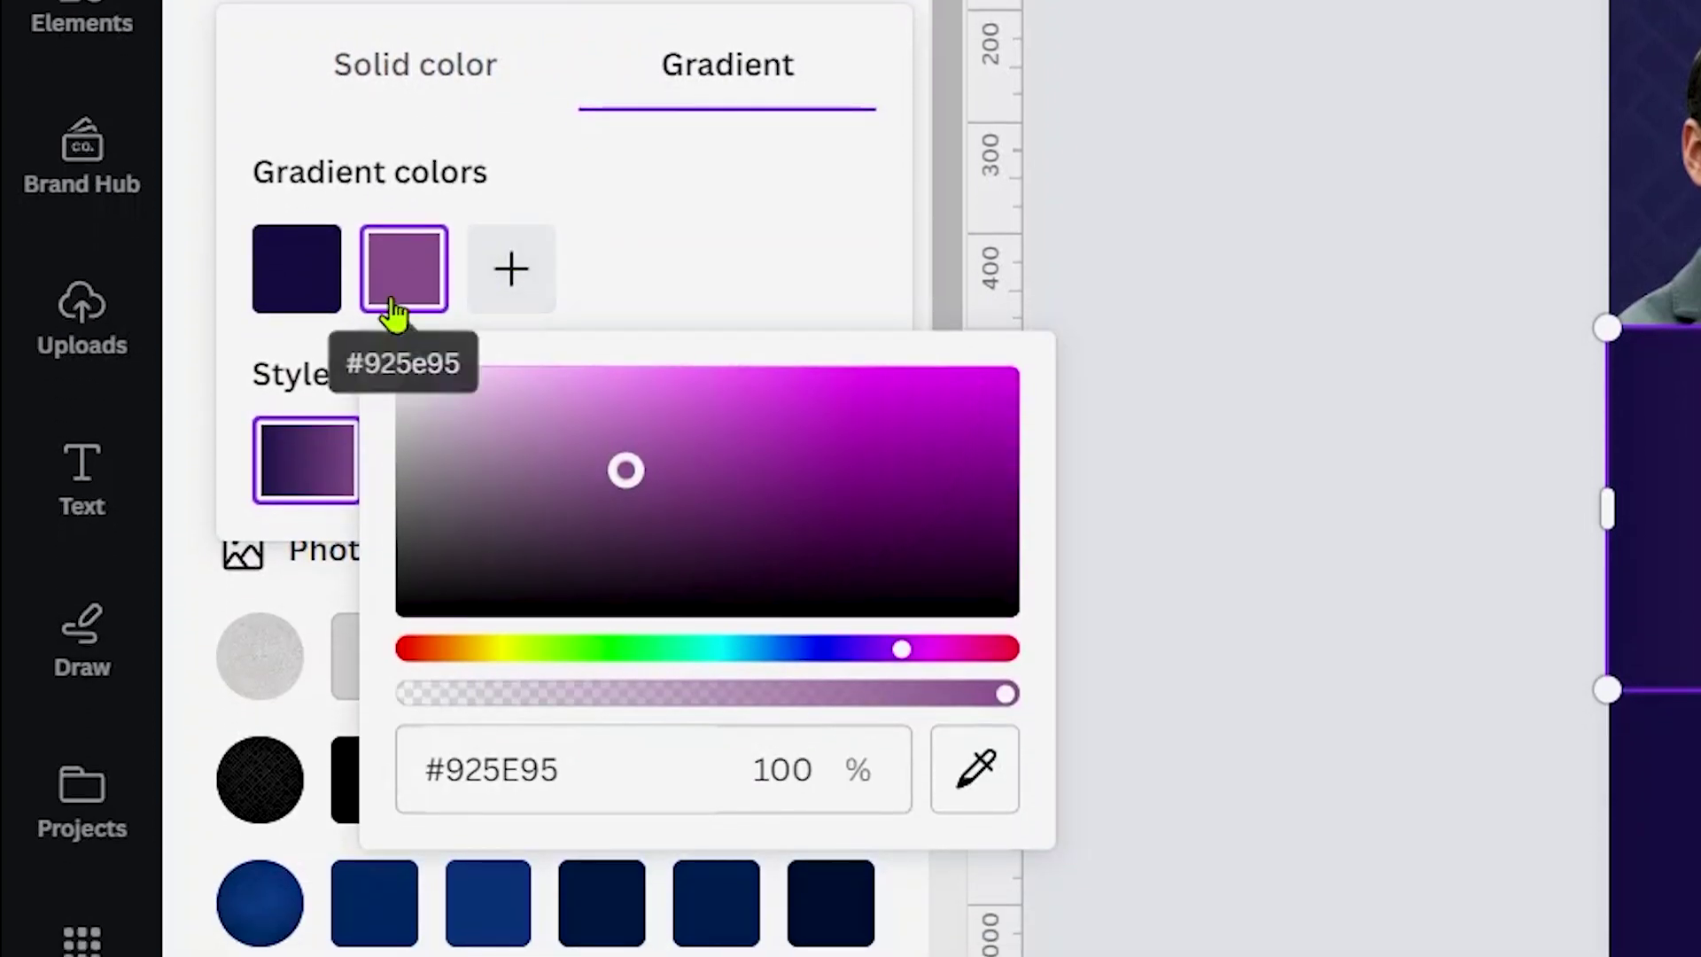
{"action": "left_click_drag", "start_coordinate": [714, 695], "coordinate": [412, 704]}
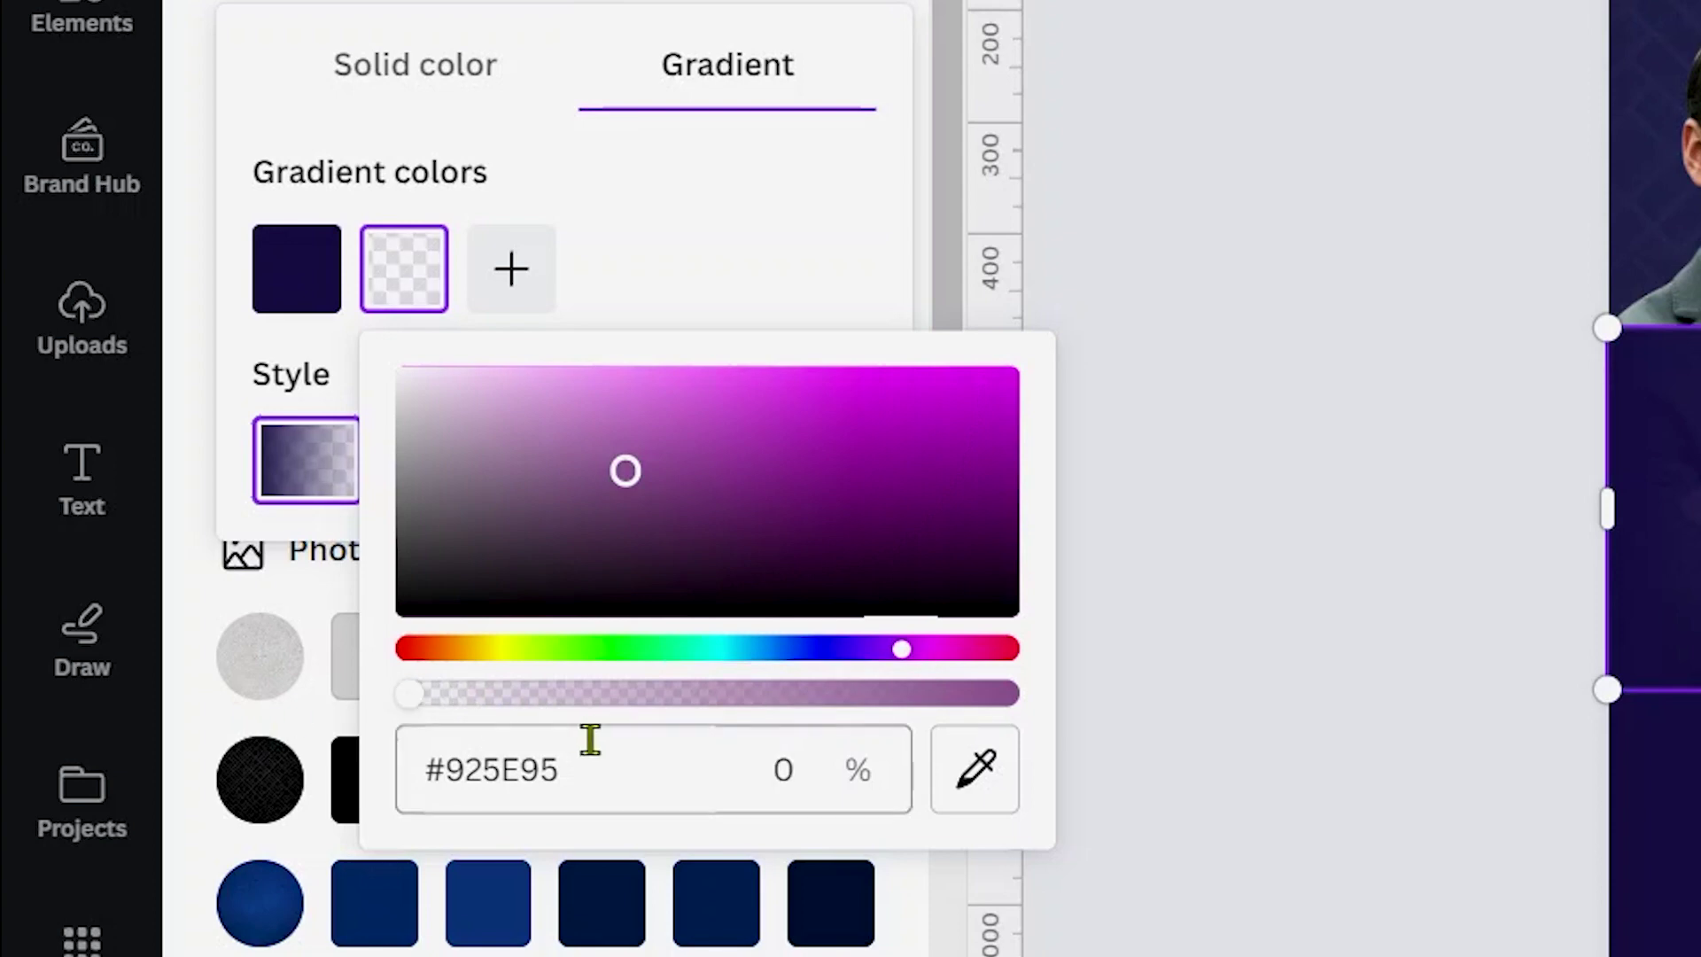
{"action": "left_click", "coordinate": [786, 244]}
{"action": "left_click", "coordinate": [432, 459]}
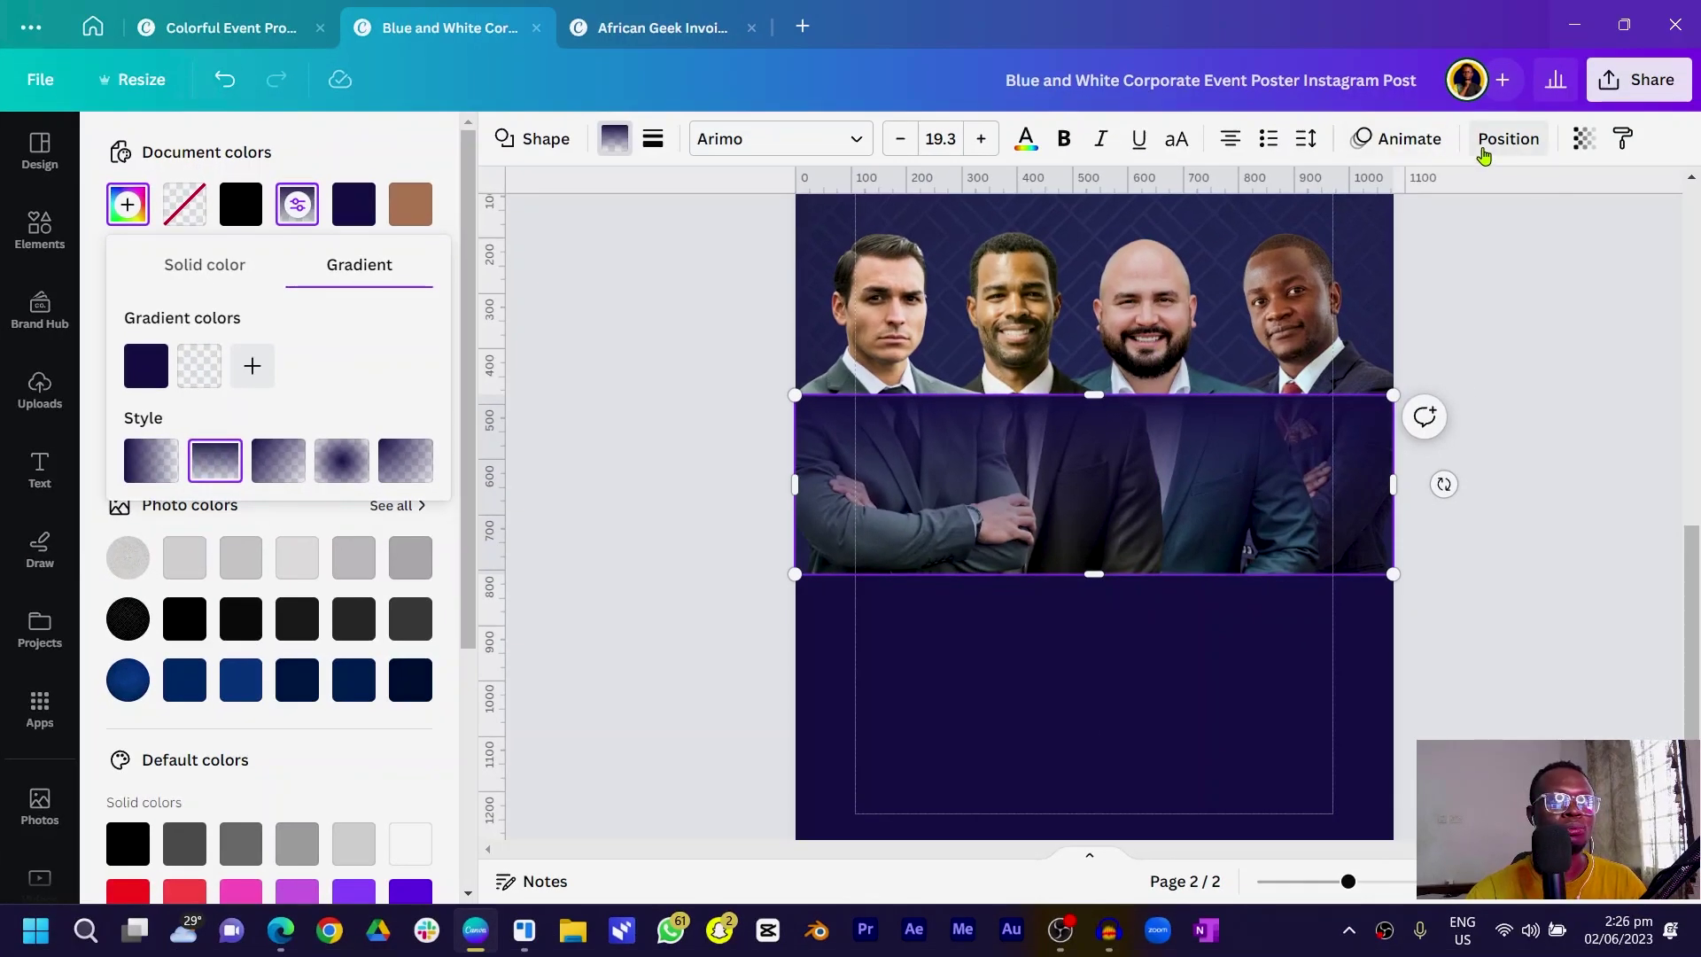
Rotate the gradient rectangle 180° so the men's lower bodies fade into the dark blue background
{"action": "left_click", "coordinate": [1483, 144]}
{"action": "left_click", "coordinate": [402, 641]}
{"action": "type", "text": "18"}
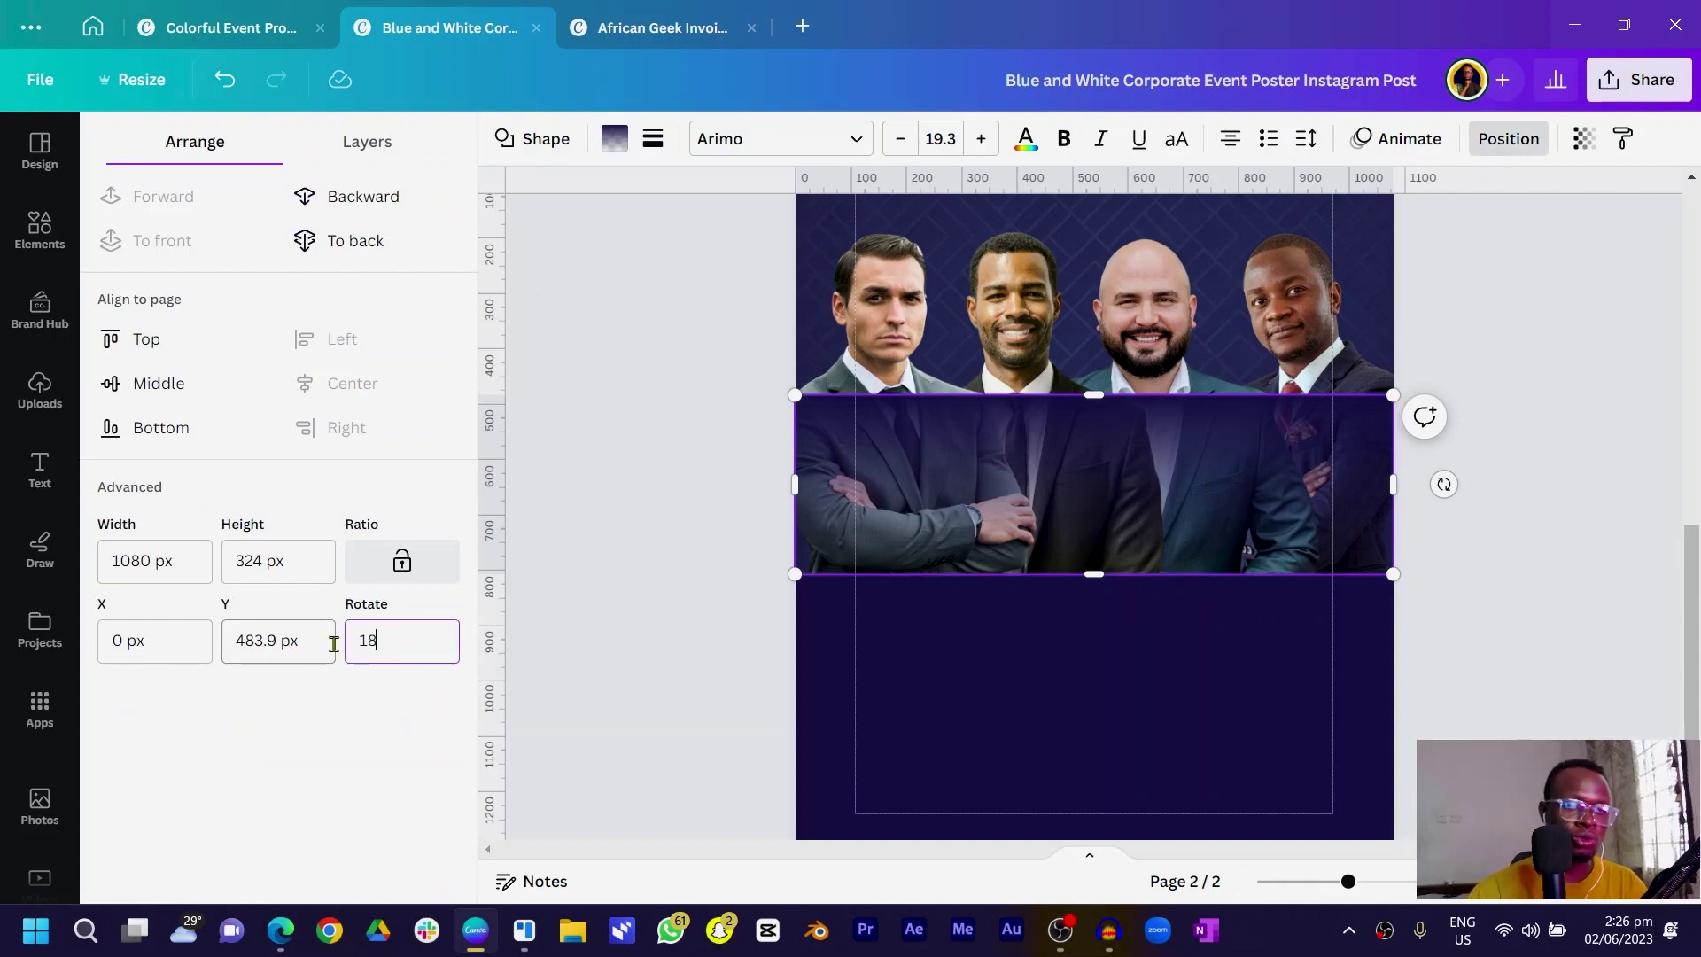
{"action": "type", "text": "0"}
{"action": "key", "text": "Return"}
{"action": "left_click", "coordinate": [709, 698]}
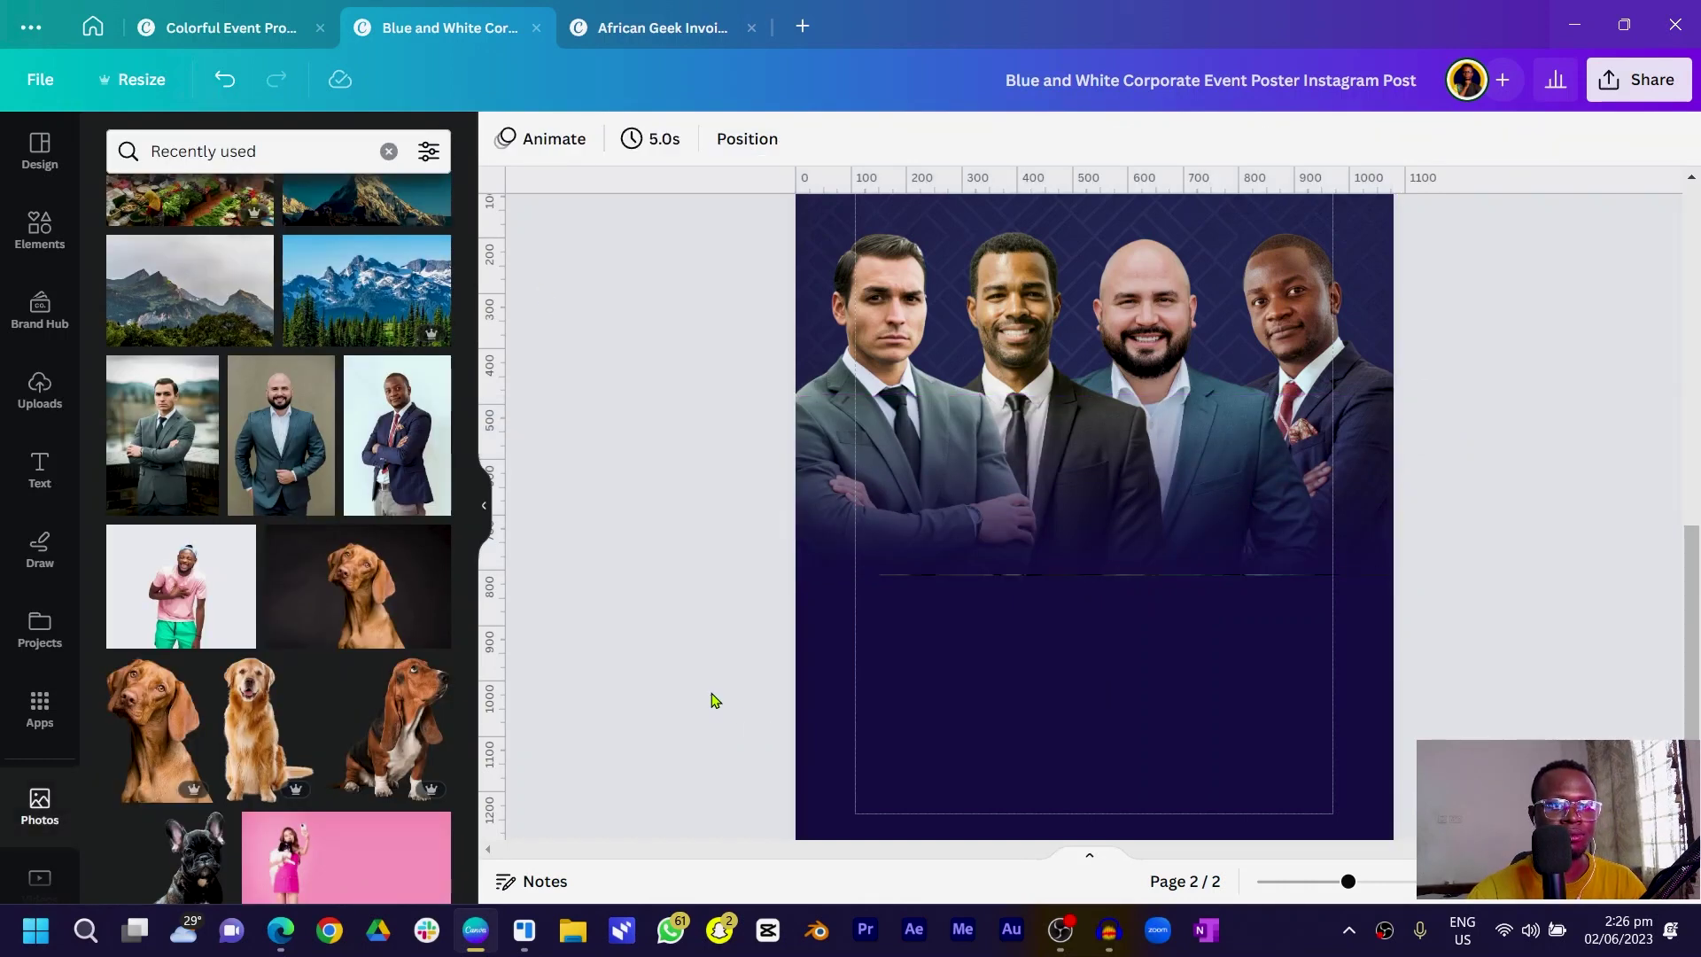
{"action": "left_click", "coordinate": [1158, 671]}
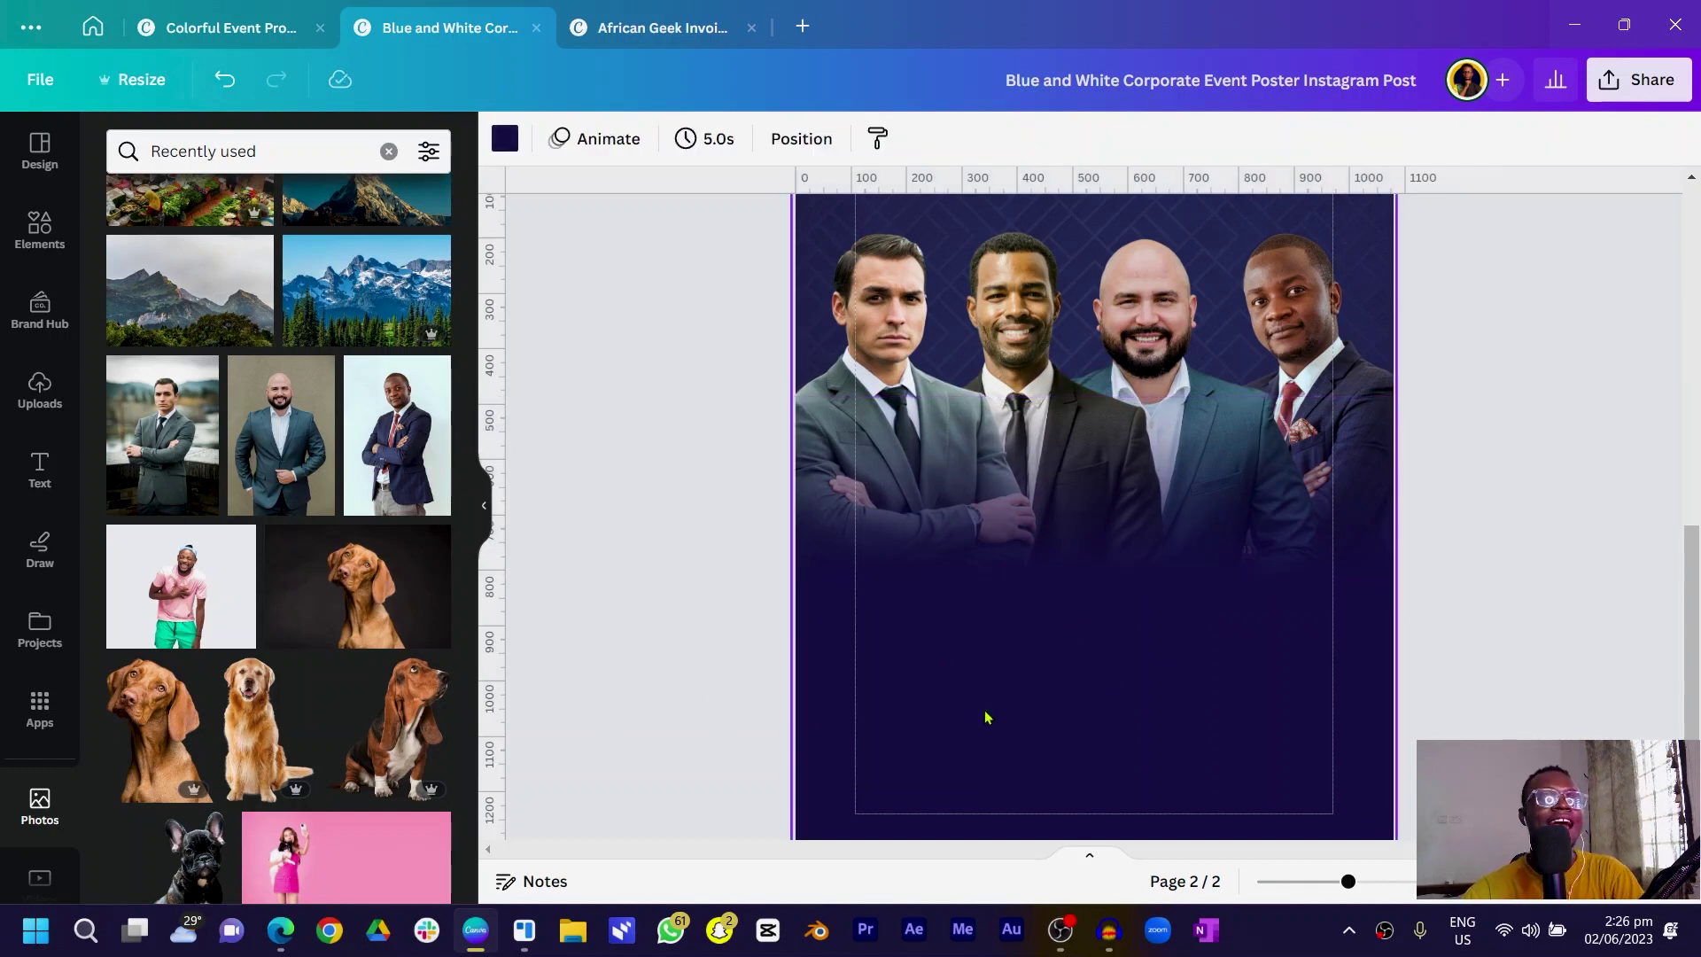
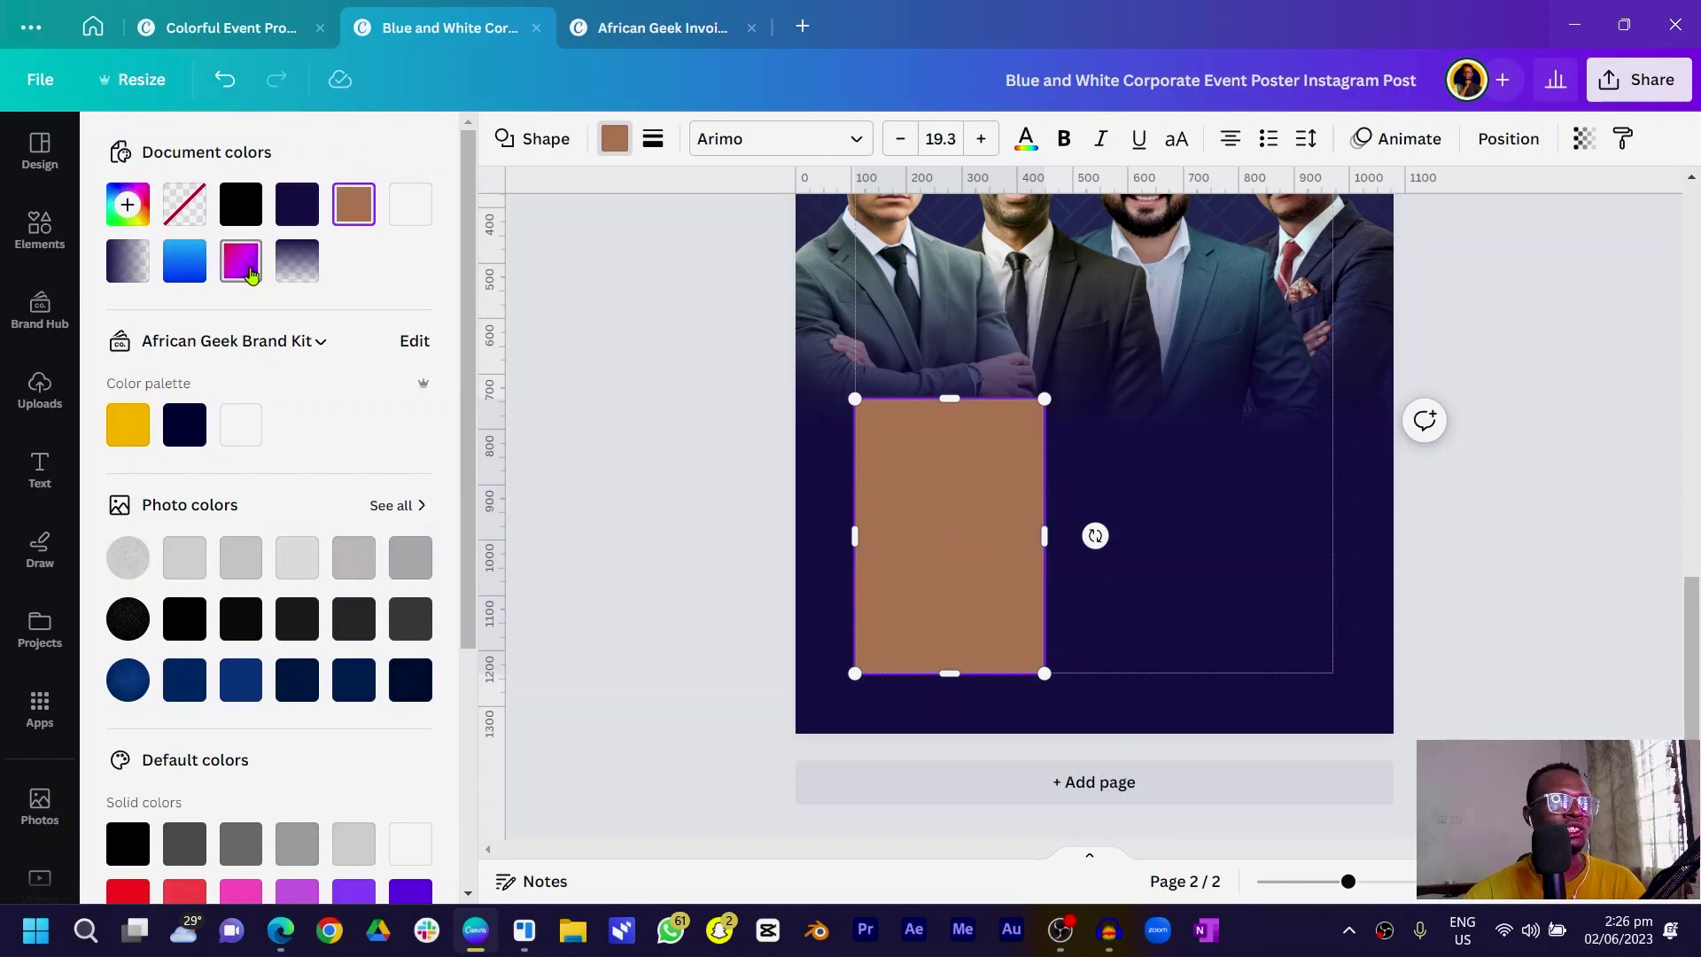
Fill the tall rectangle below the grey-suited man with solid red
{"action": "scroll", "coordinate": [252, 275], "scroll_direction": "down", "scroll_amount": 4}
{"action": "left_click", "coordinate": [130, 535]}
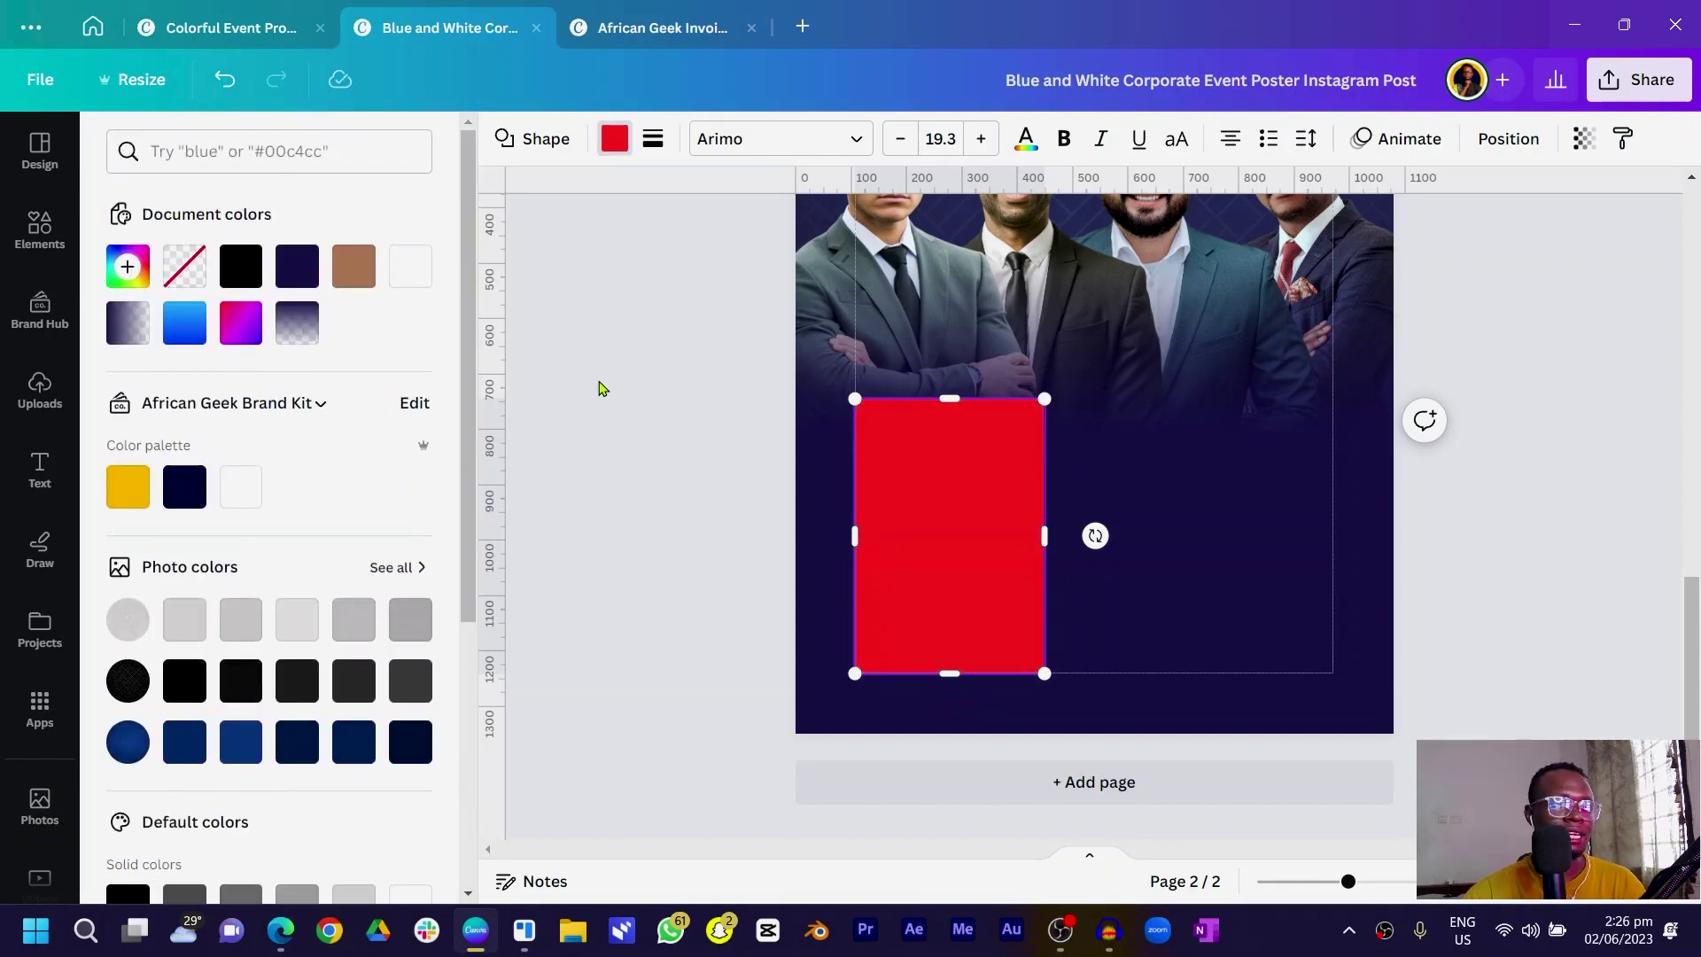
{"action": "key", "text": "Escape"}
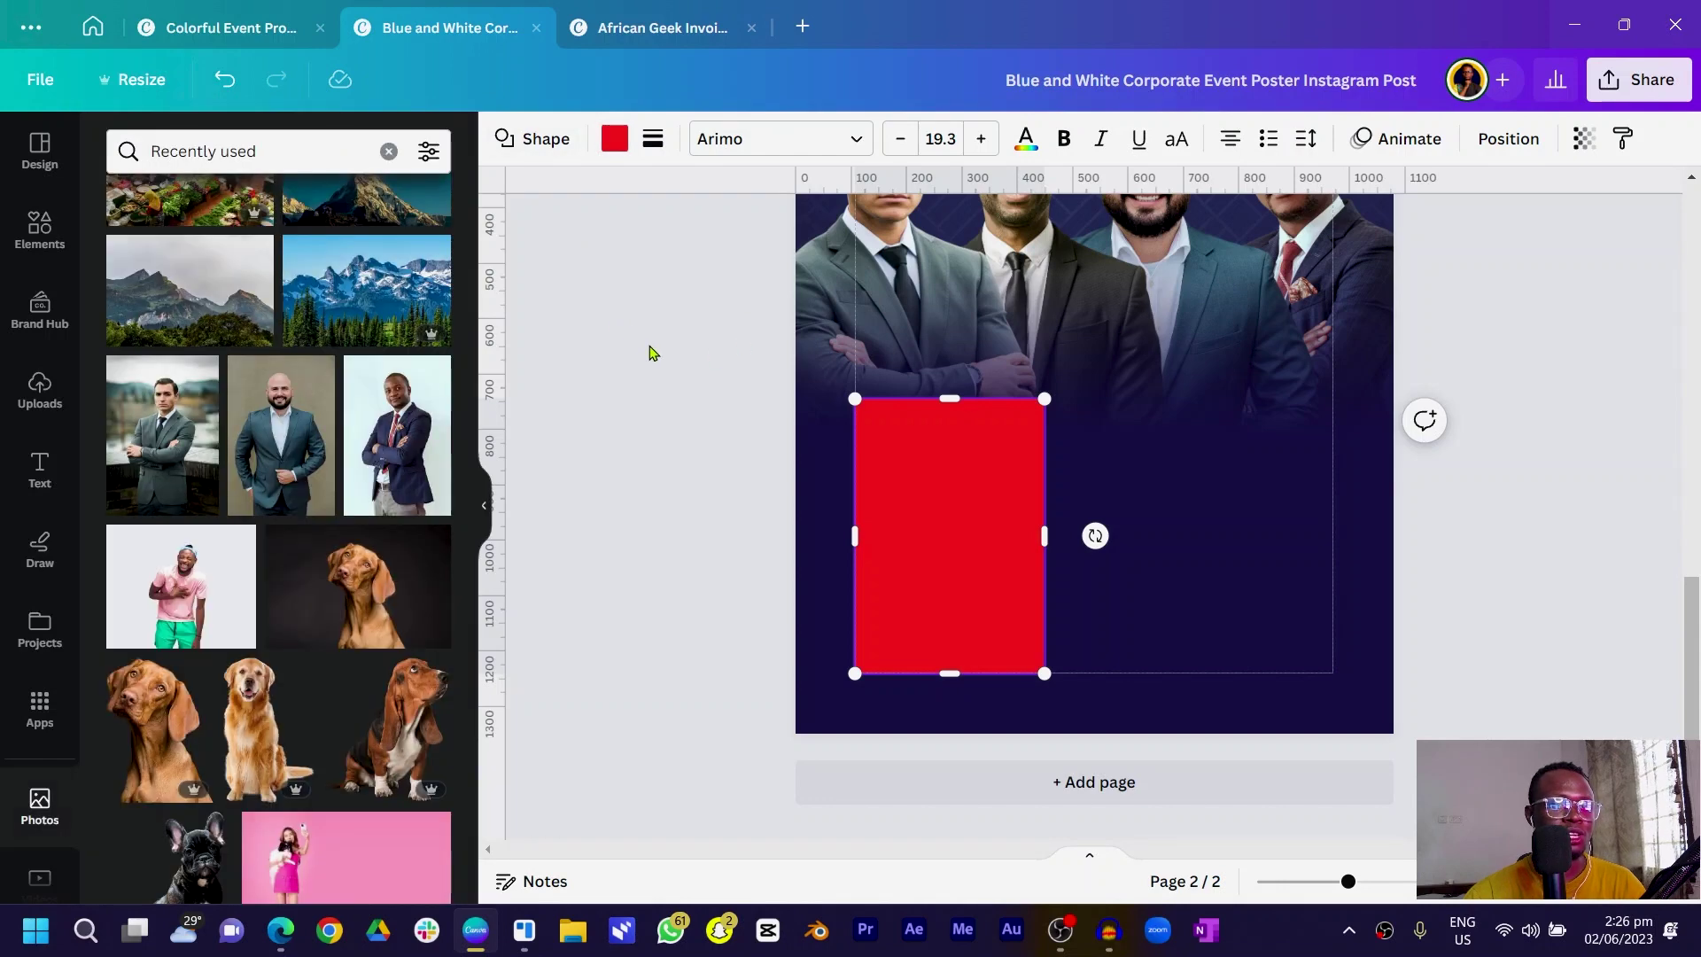
Change the tall rectangle's fill to a diagonal gradient of red, magenta and purple #6900FF
{"action": "left_click", "coordinate": [611, 141]}
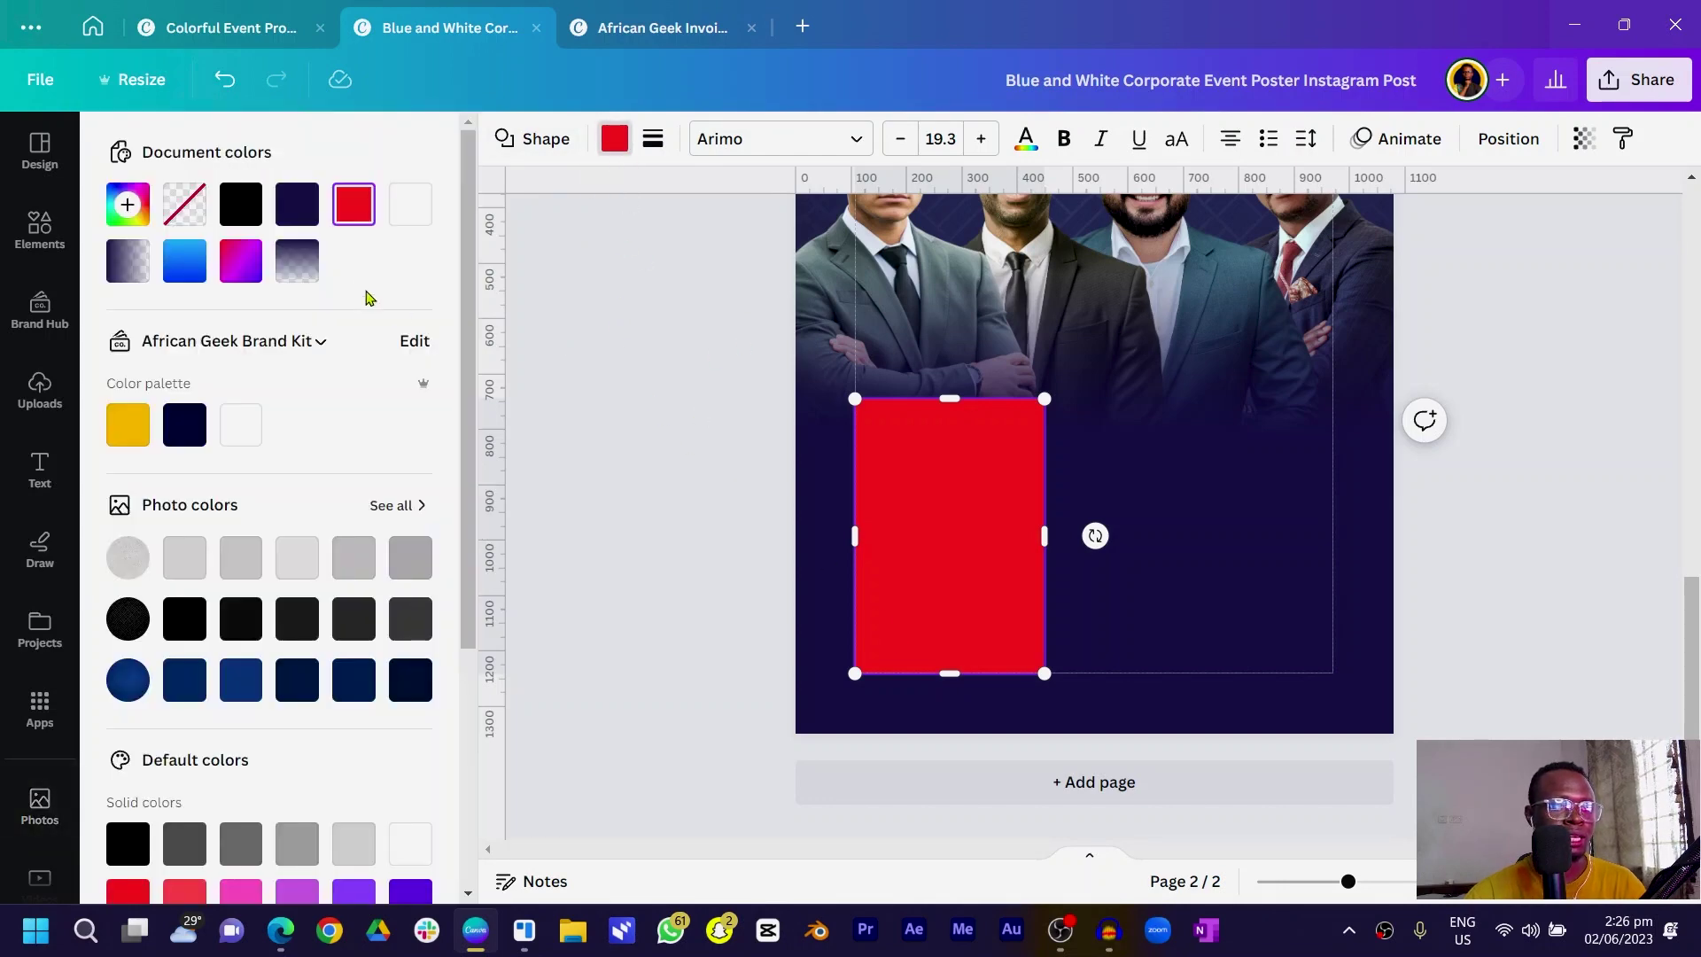
{"action": "left_click", "coordinate": [355, 208]}
{"action": "left_click", "coordinate": [376, 278]}
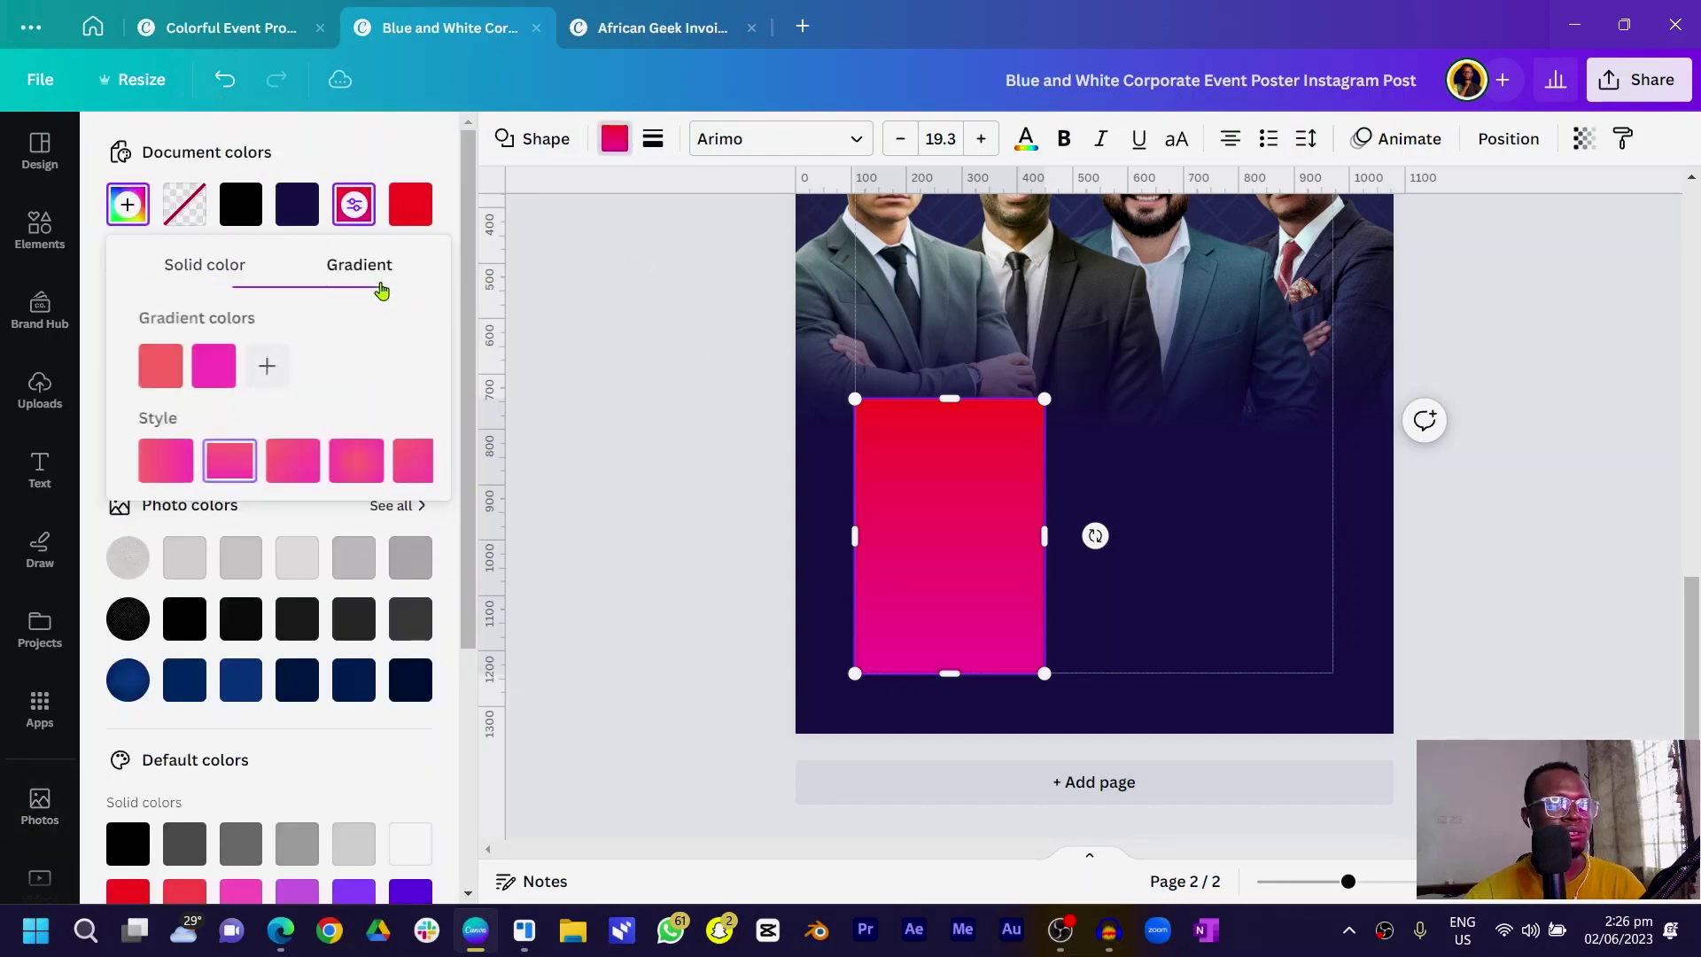
{"action": "left_click", "coordinate": [199, 365]}
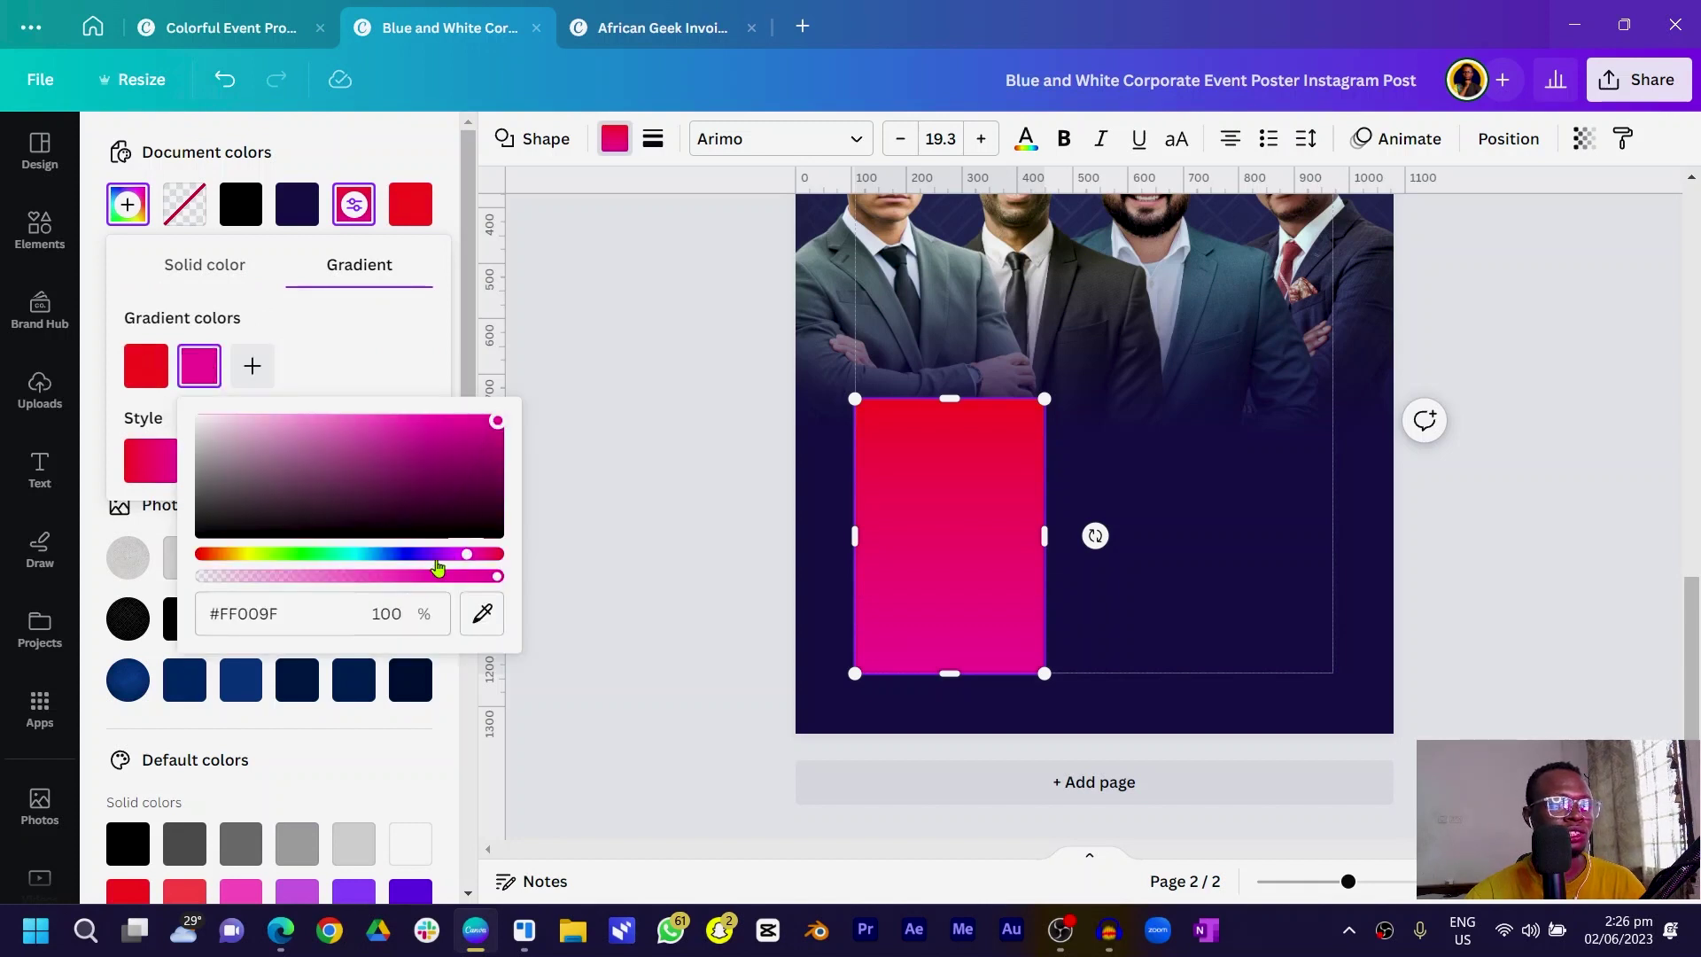
{"action": "left_click", "coordinate": [330, 577]}
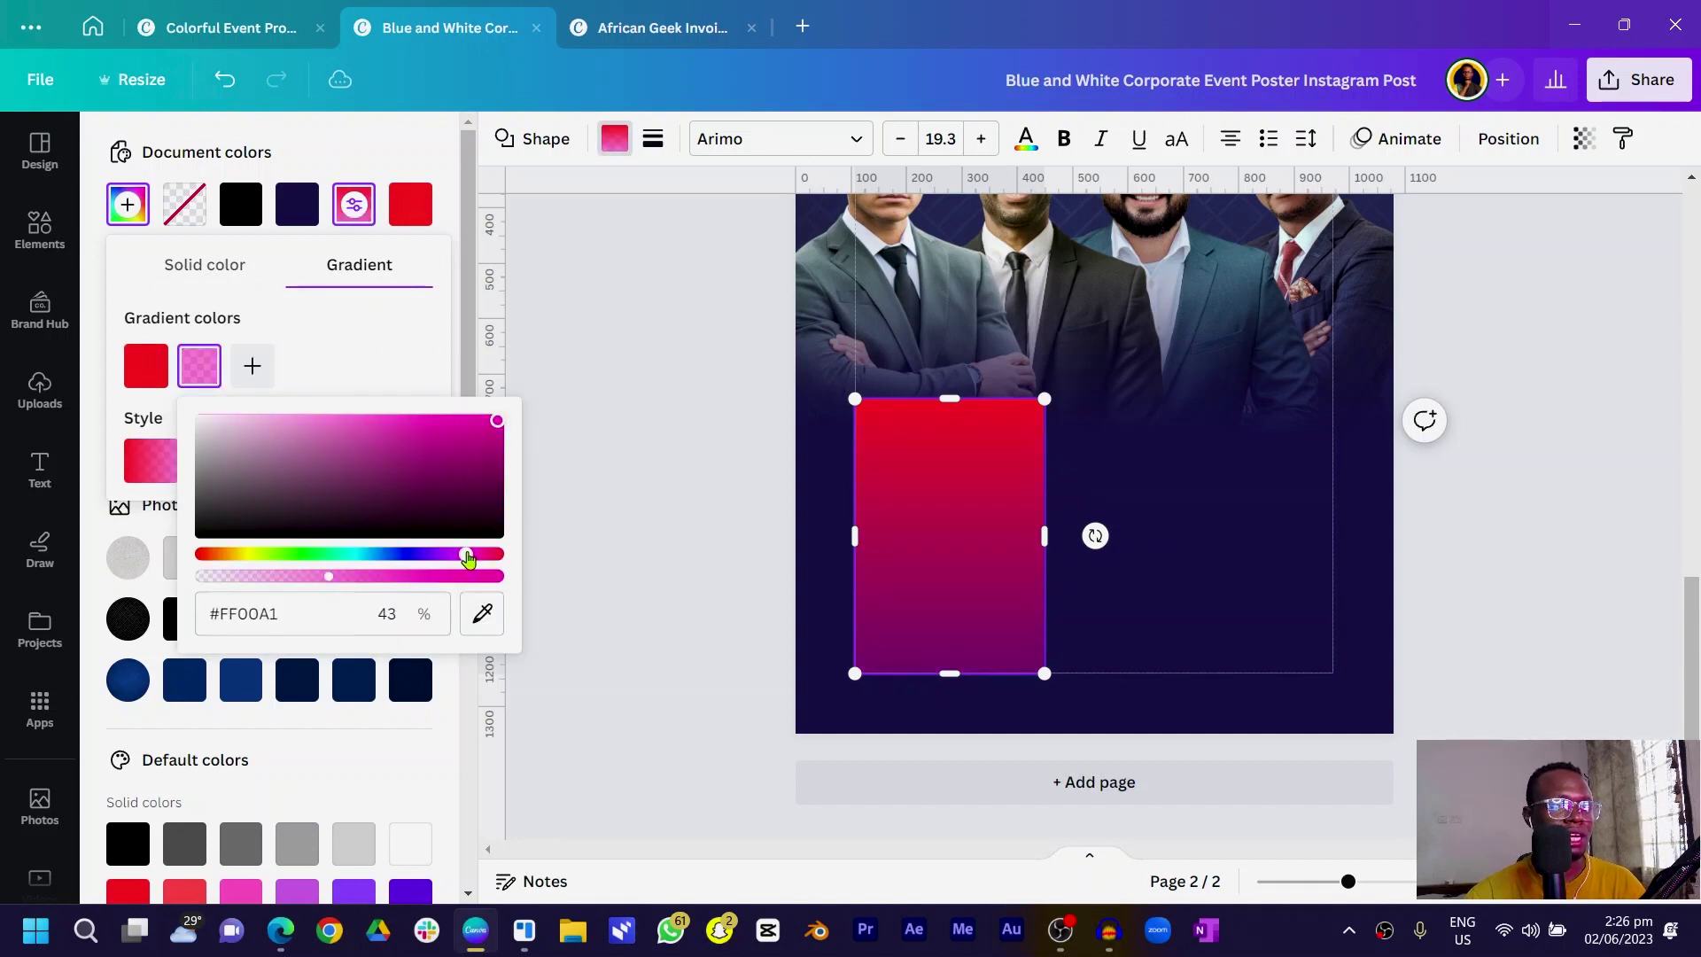
{"action": "mouse_move", "coordinate": [467, 556]}
{"action": "left_mouse_down"}
{"action": "mouse_move", "coordinate": [498, 576]}
{"action": "mouse_move", "coordinate": [462, 562]}
{"action": "left_mouse_up"}
{"action": "left_click", "coordinate": [252, 366]}
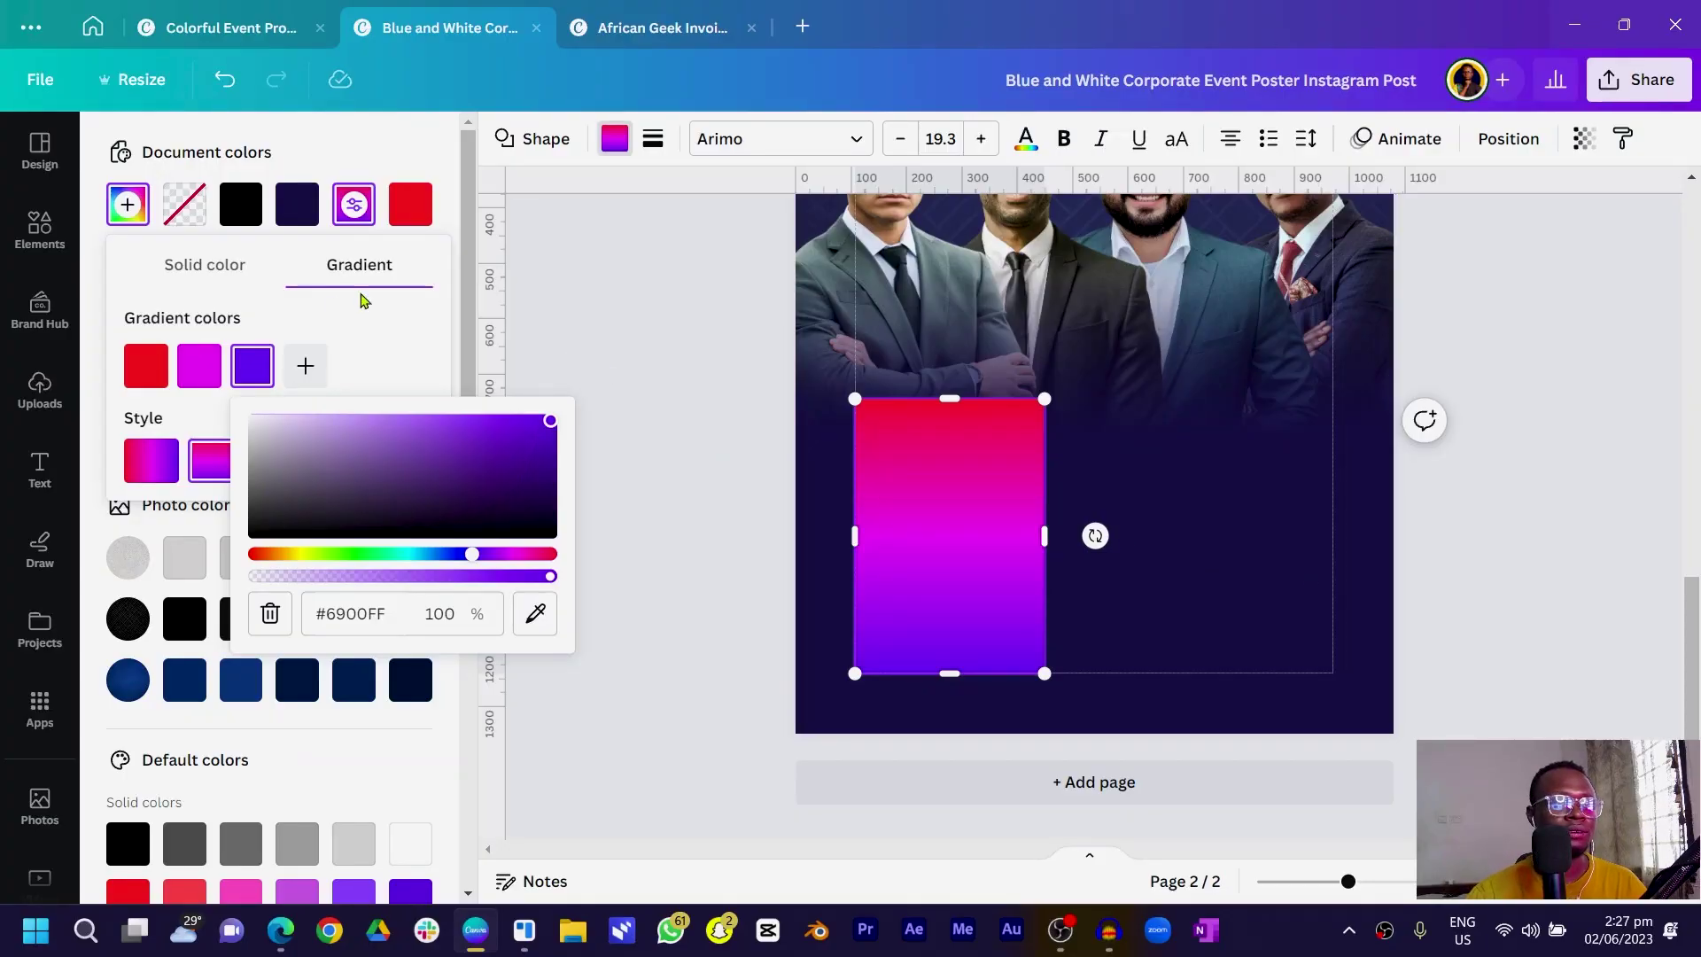
{"action": "left_click", "coordinate": [361, 335]}
{"action": "left_click", "coordinate": [290, 471]}
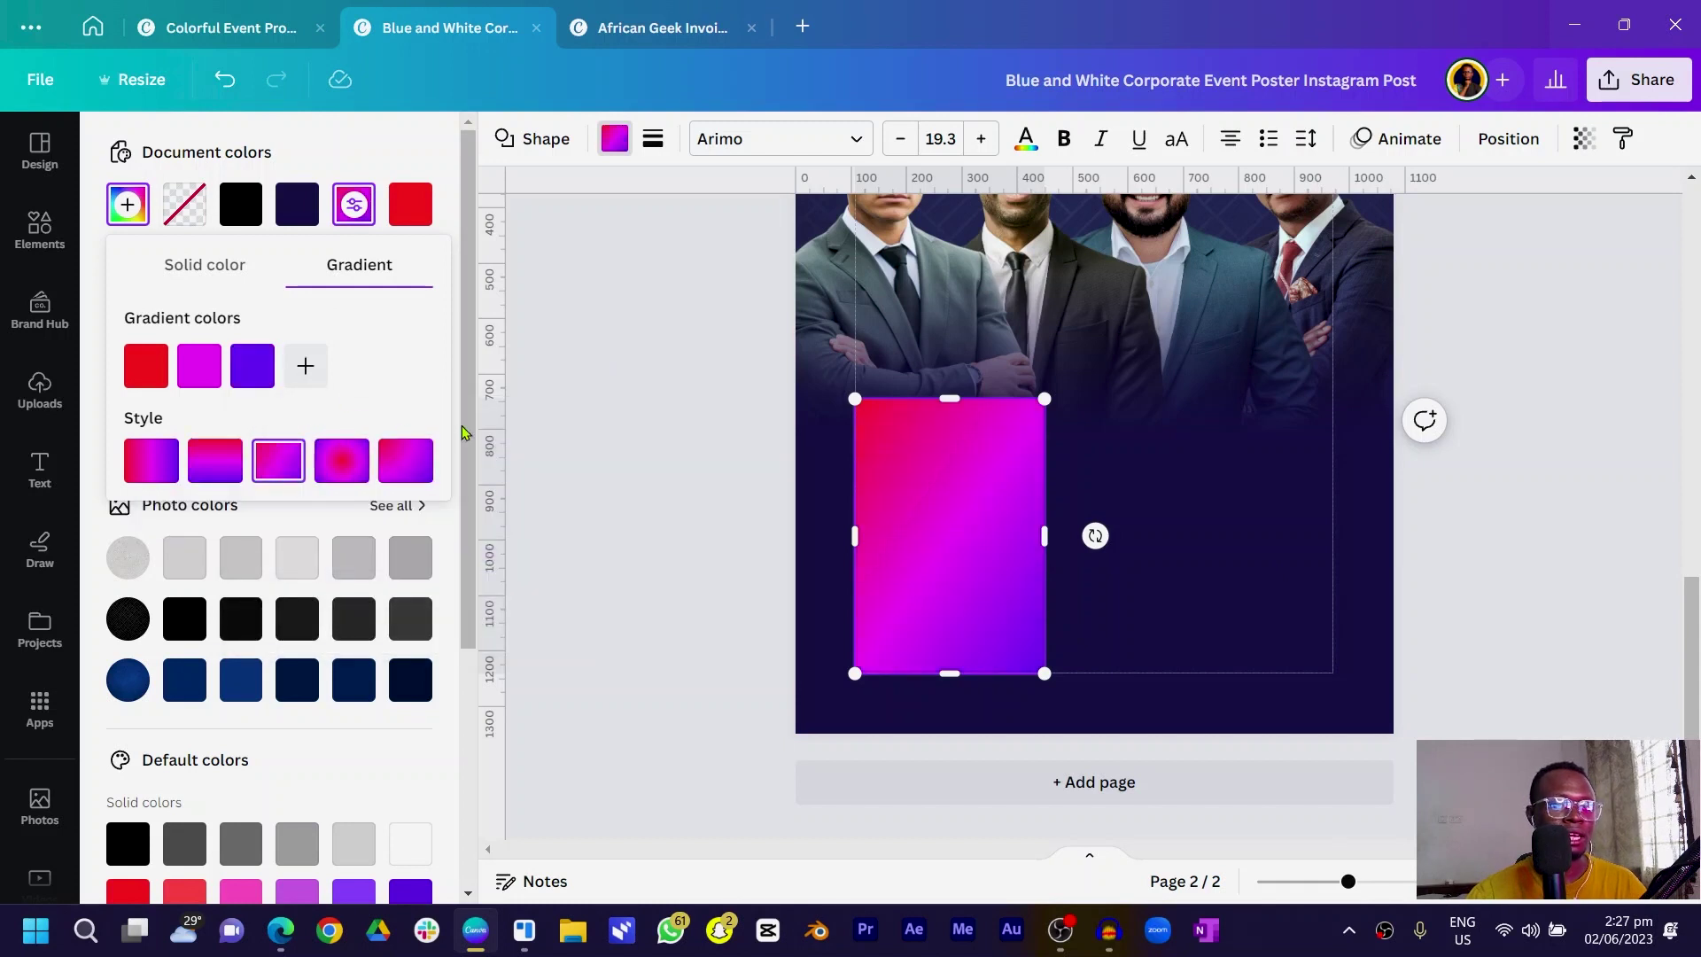
Add a light blue fourth colour to the tall rectangle's diagonal gradient
{"action": "left_click", "coordinate": [305, 365]}
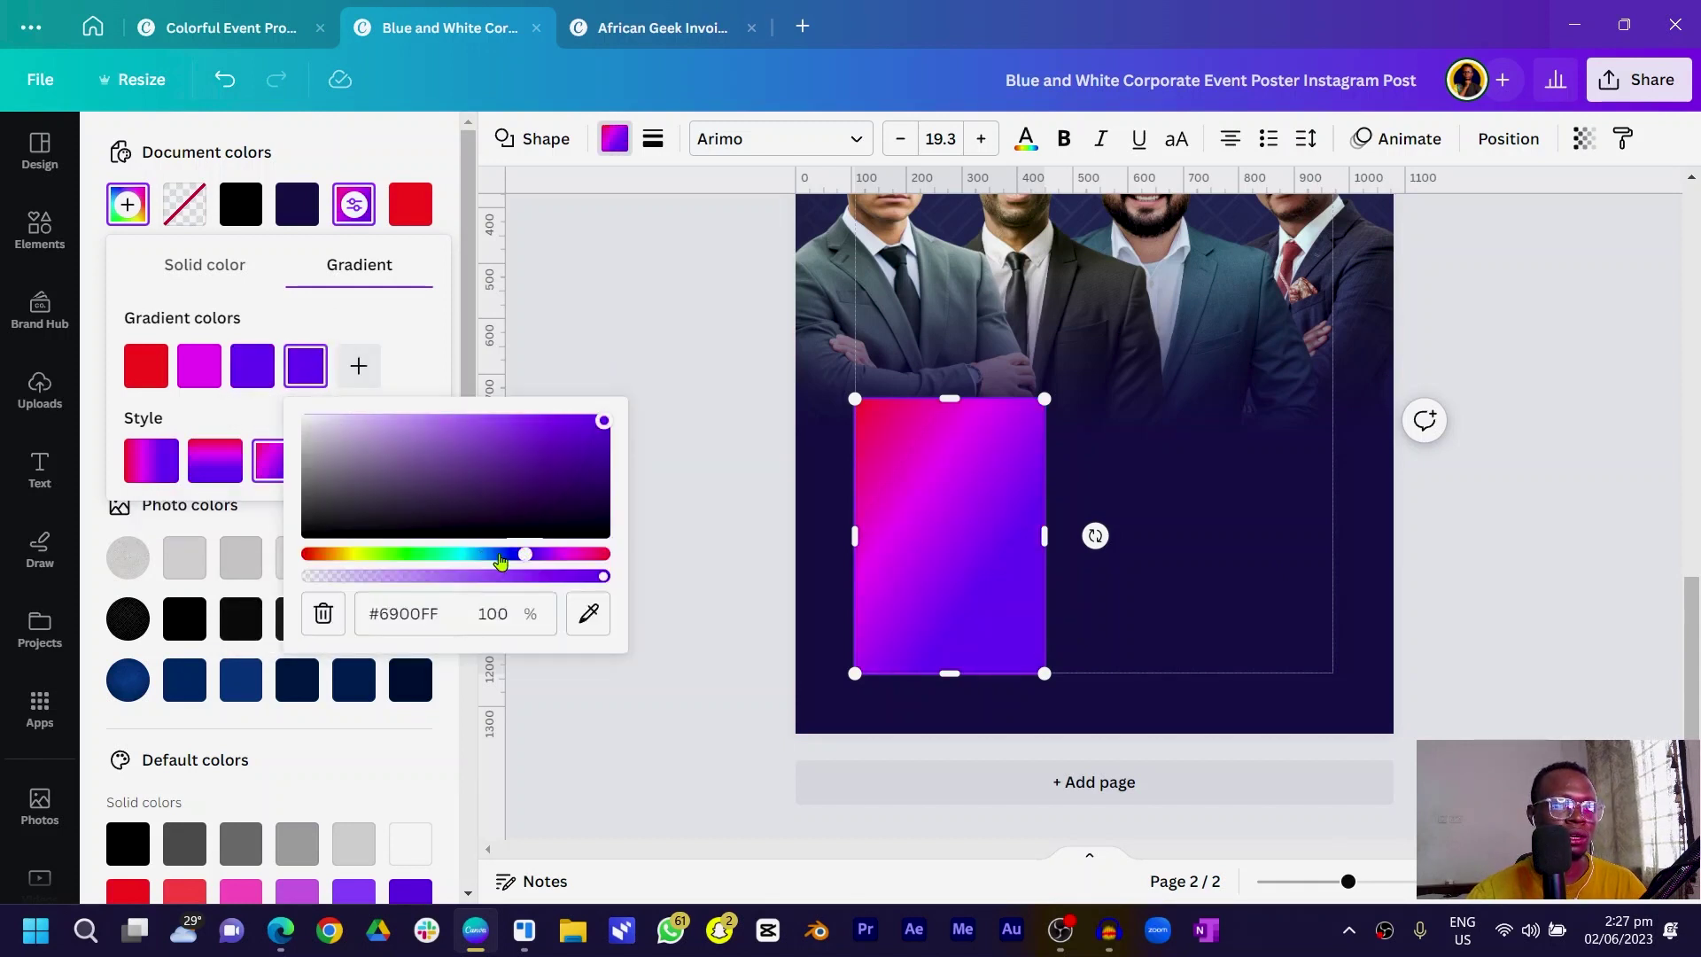
{"action": "left_click_drag", "start_coordinate": [523, 556], "coordinate": [471, 555]}
{"action": "left_click", "coordinate": [733, 613]}
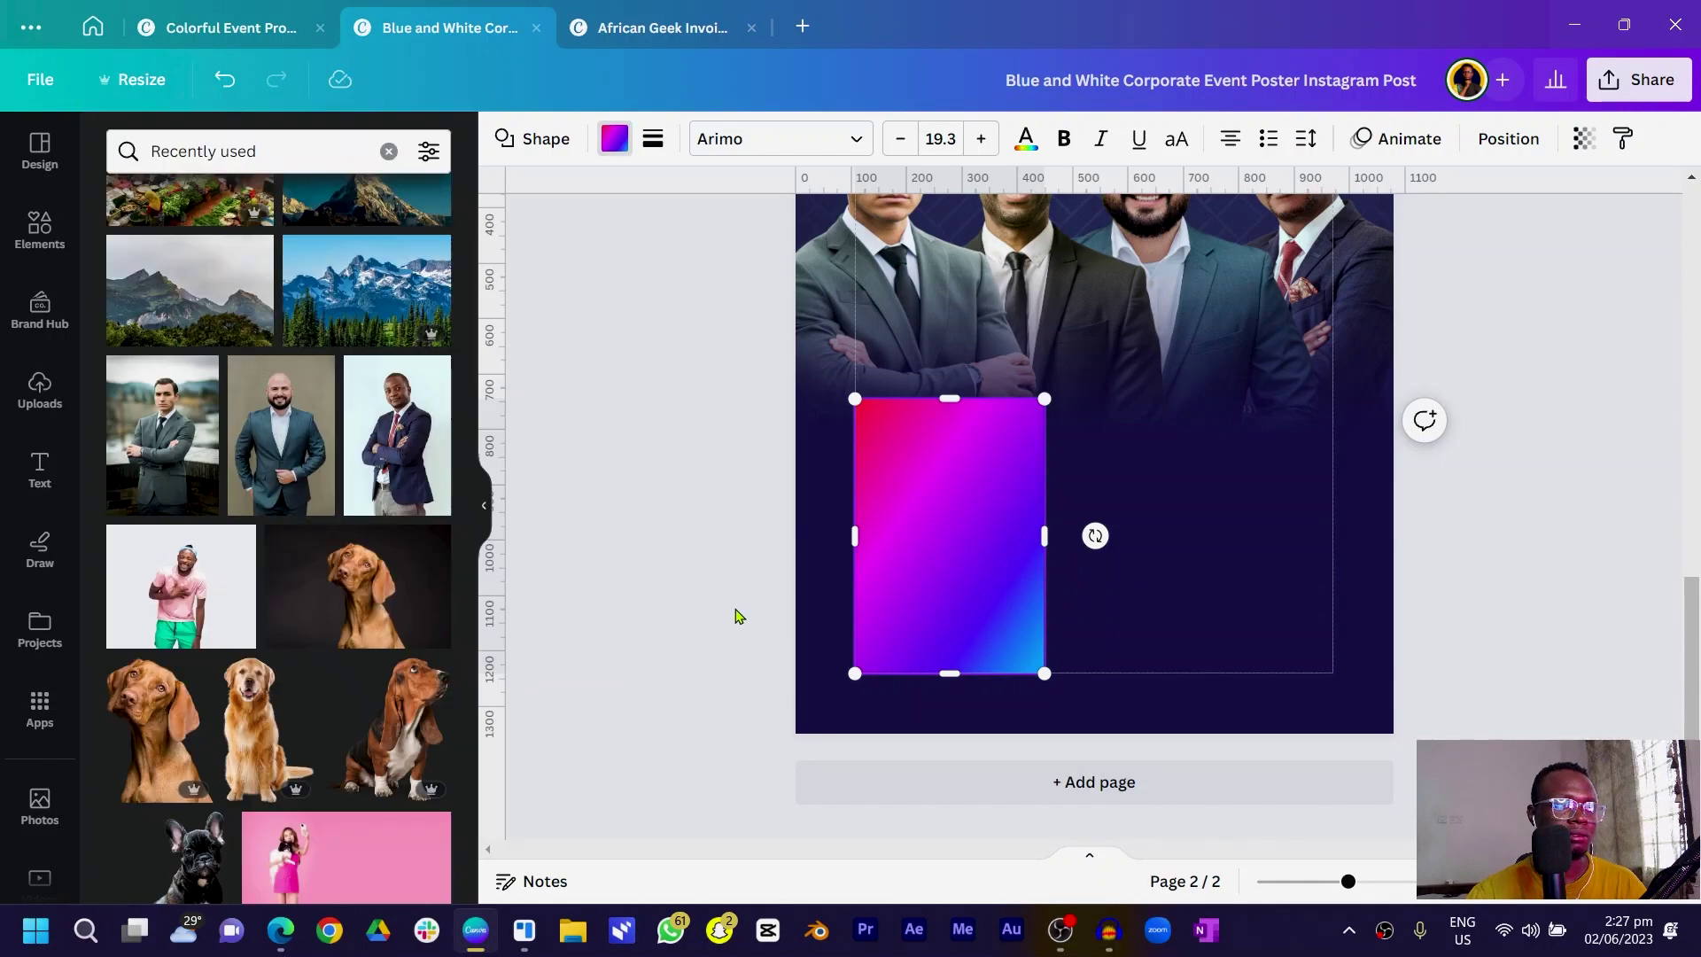
Remove the magenta and red colours from the tall rectangle's diagonal gradient, keeping only purple and light blue
{"action": "scroll", "coordinate": [760, 589], "scroll_direction": "up", "scroll_amount": 8}
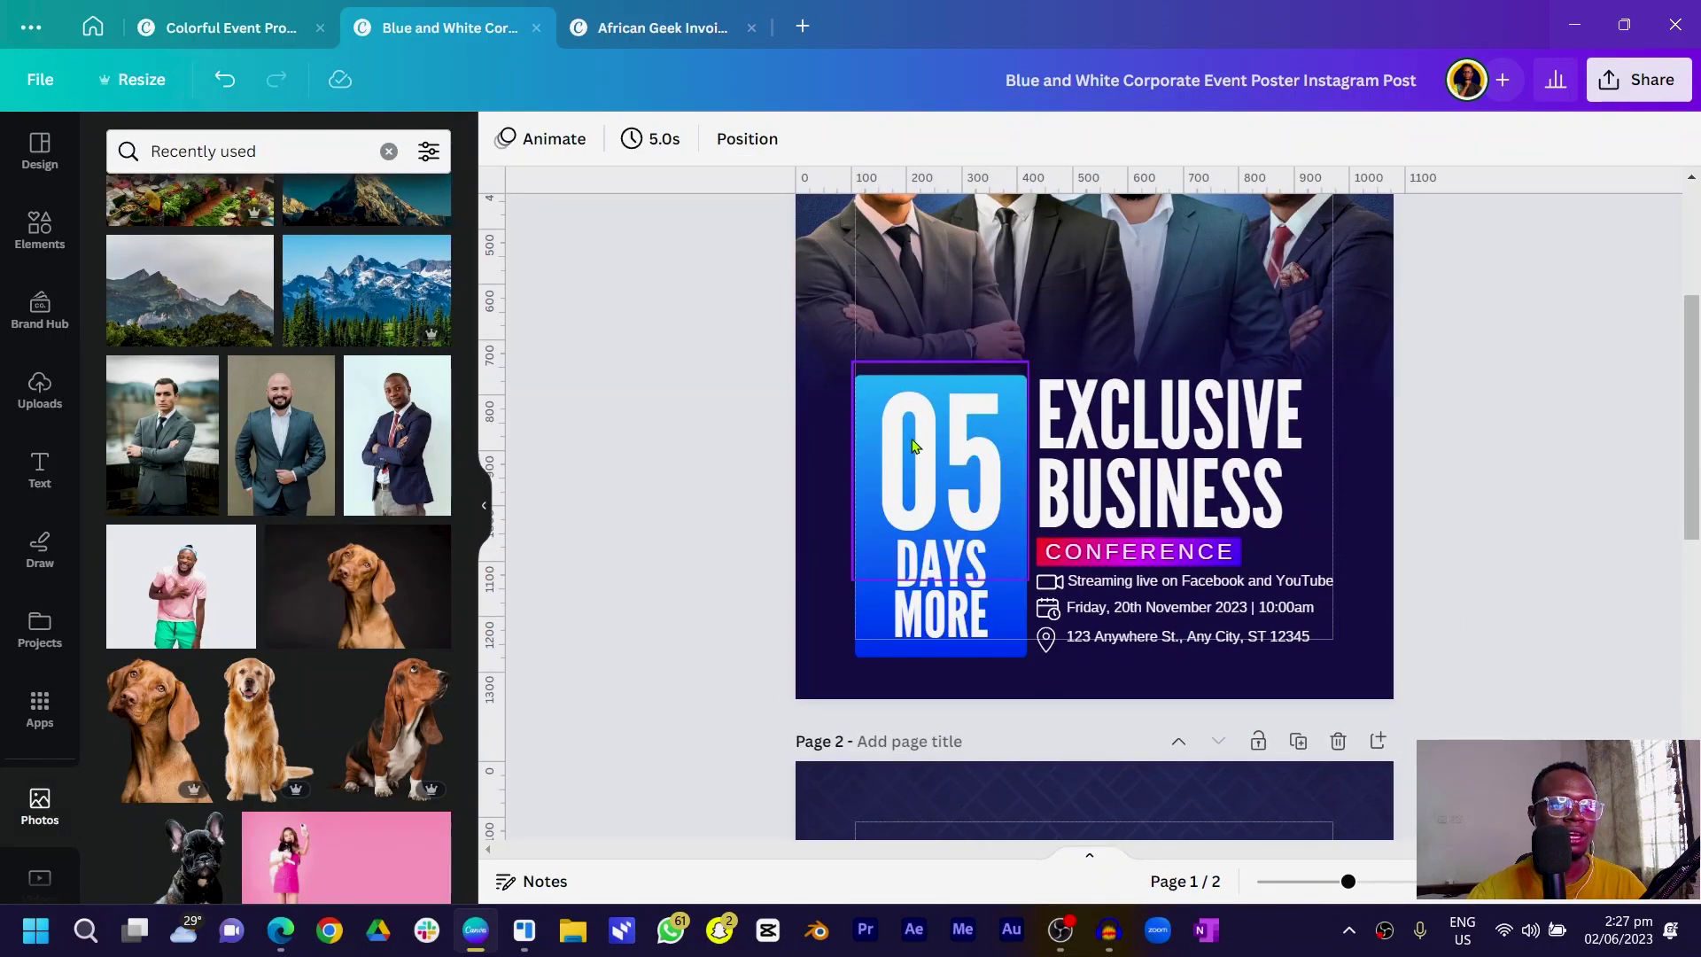
{"action": "scroll", "coordinate": [892, 490], "scroll_direction": "down", "scroll_amount": 8}
{"action": "left_click", "coordinate": [934, 663]}
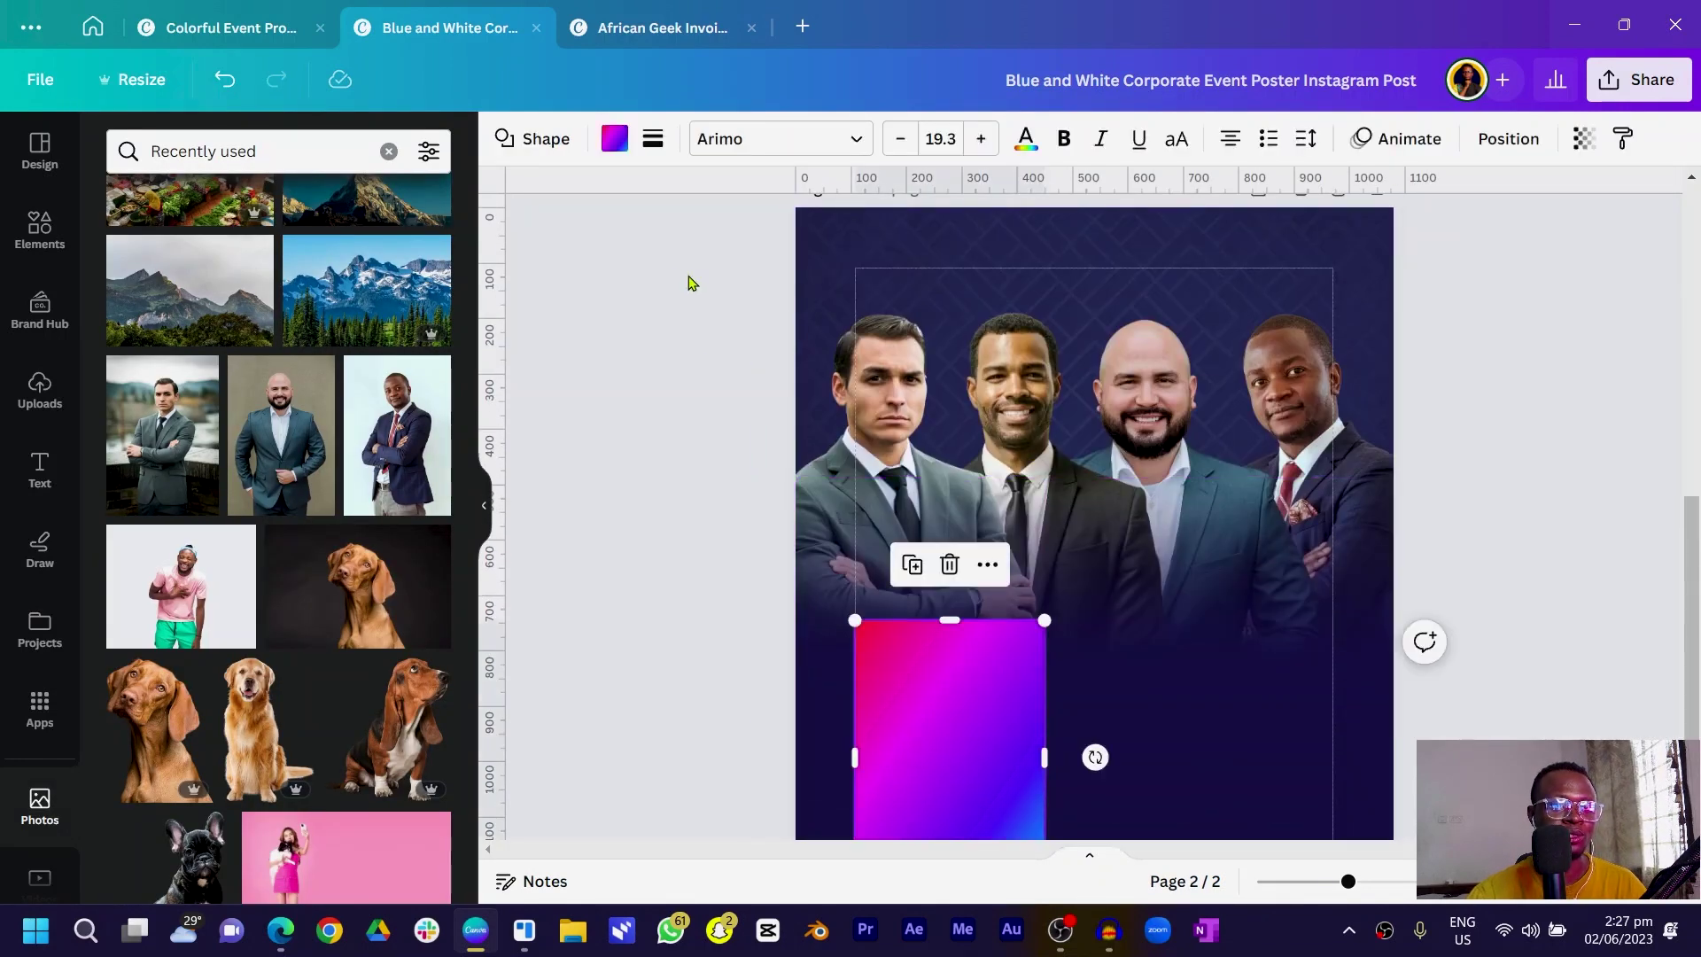
{"action": "left_click", "coordinate": [614, 139]}
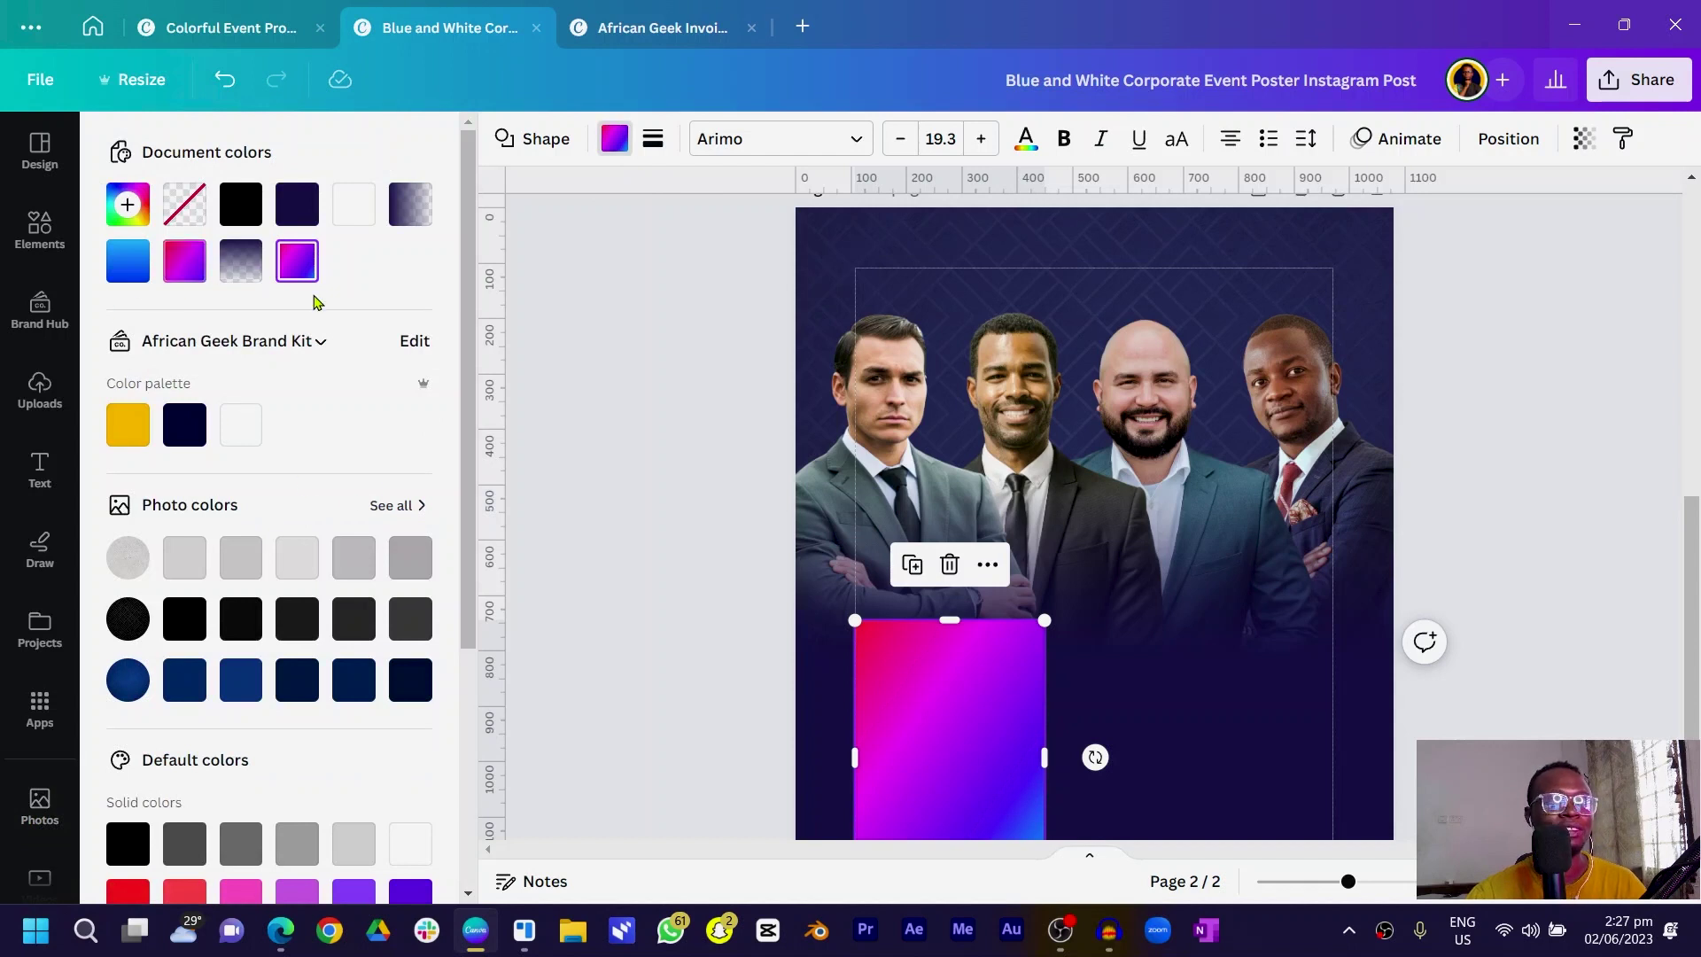
{"action": "left_click", "coordinate": [297, 261]}
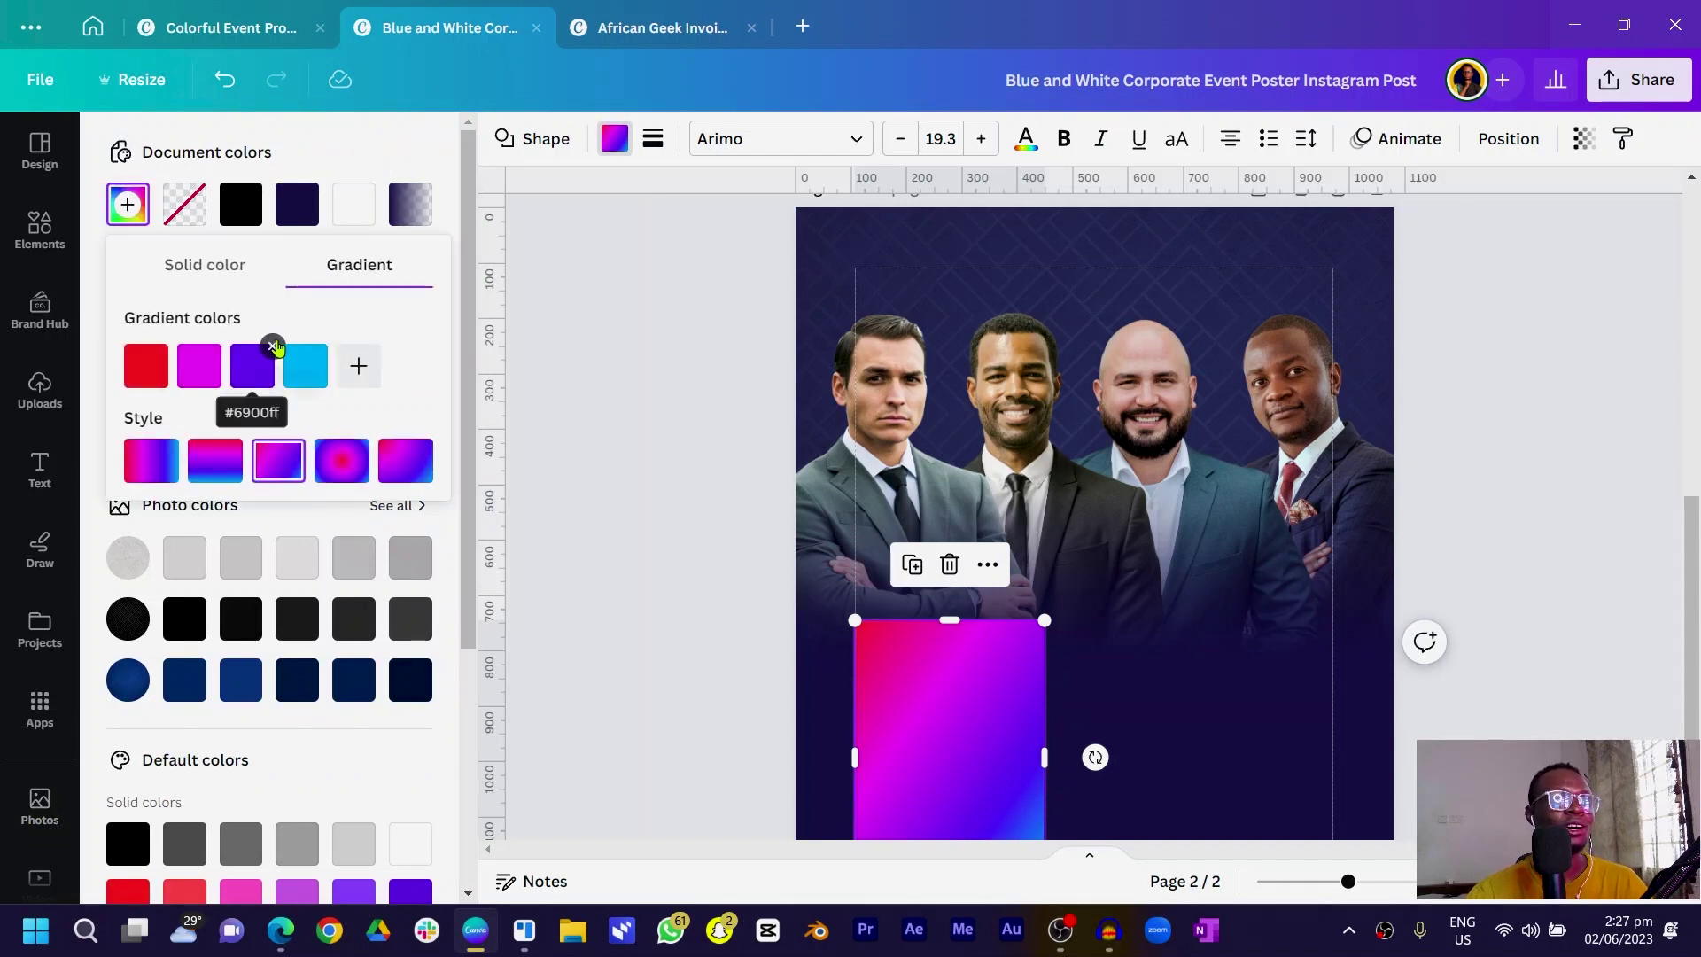
{"action": "left_click", "coordinate": [219, 345]}
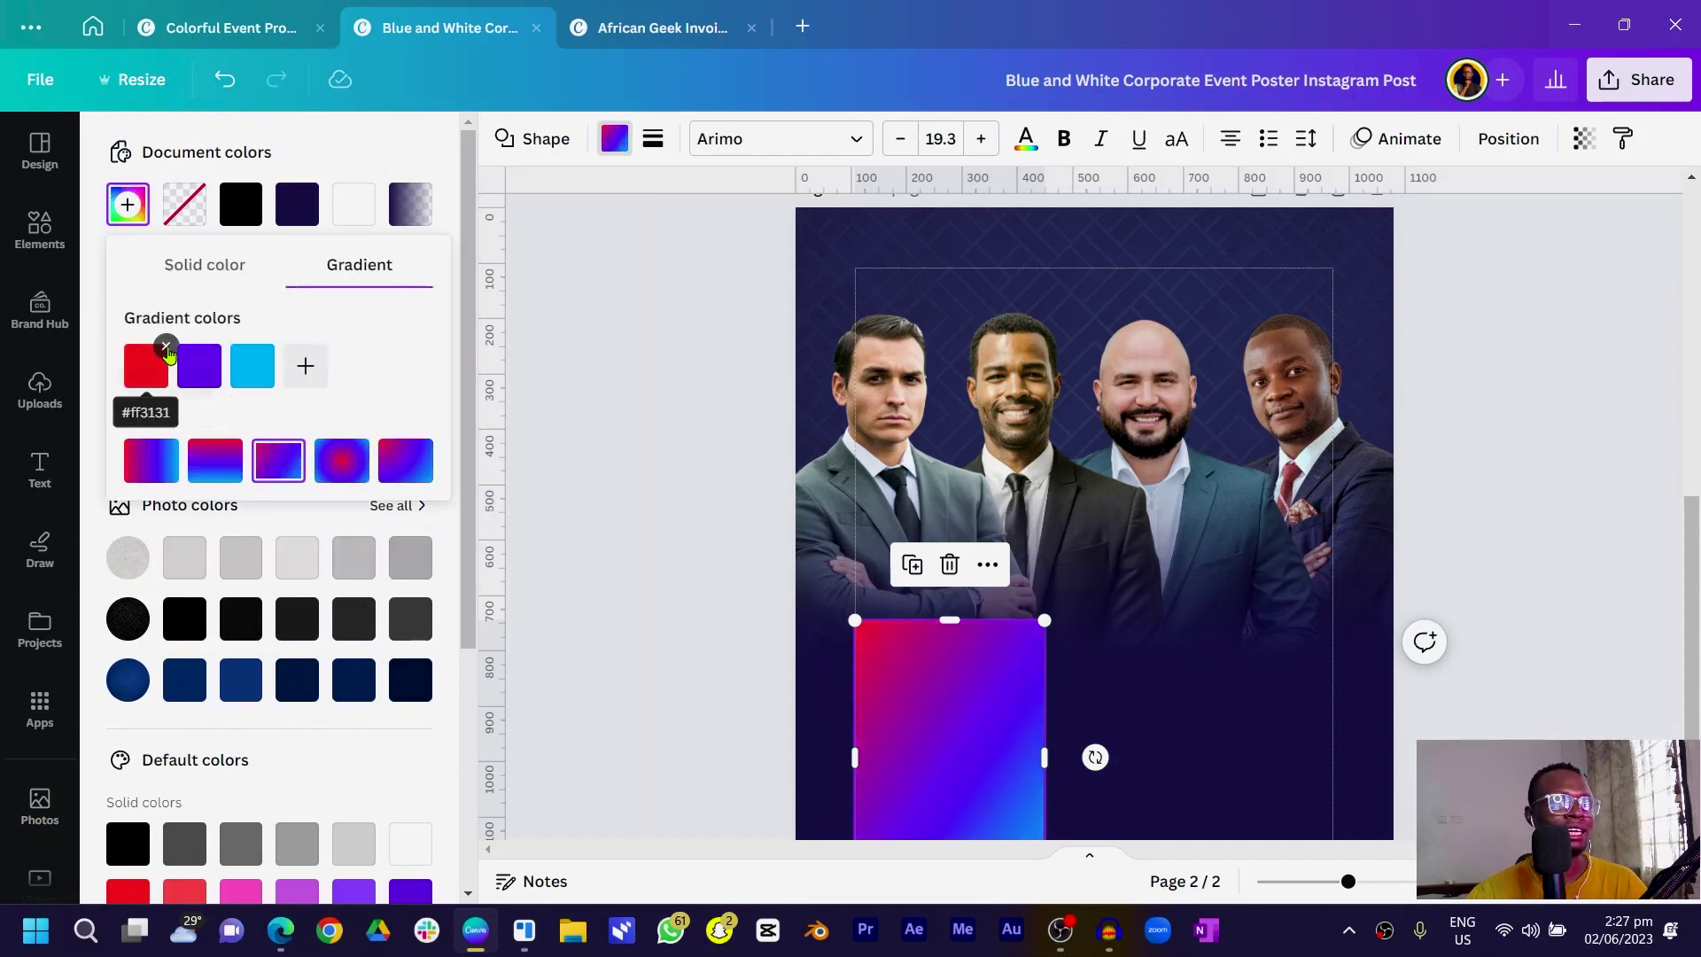
{"action": "left_click", "coordinate": [166, 347]}
Change the purple colour in the tall rectangle's gradient to deep blue #1400FF
{"action": "left_click", "coordinate": [146, 365]}
{"action": "scroll", "coordinate": [752, 646], "scroll_direction": "down", "scroll_amount": 3}
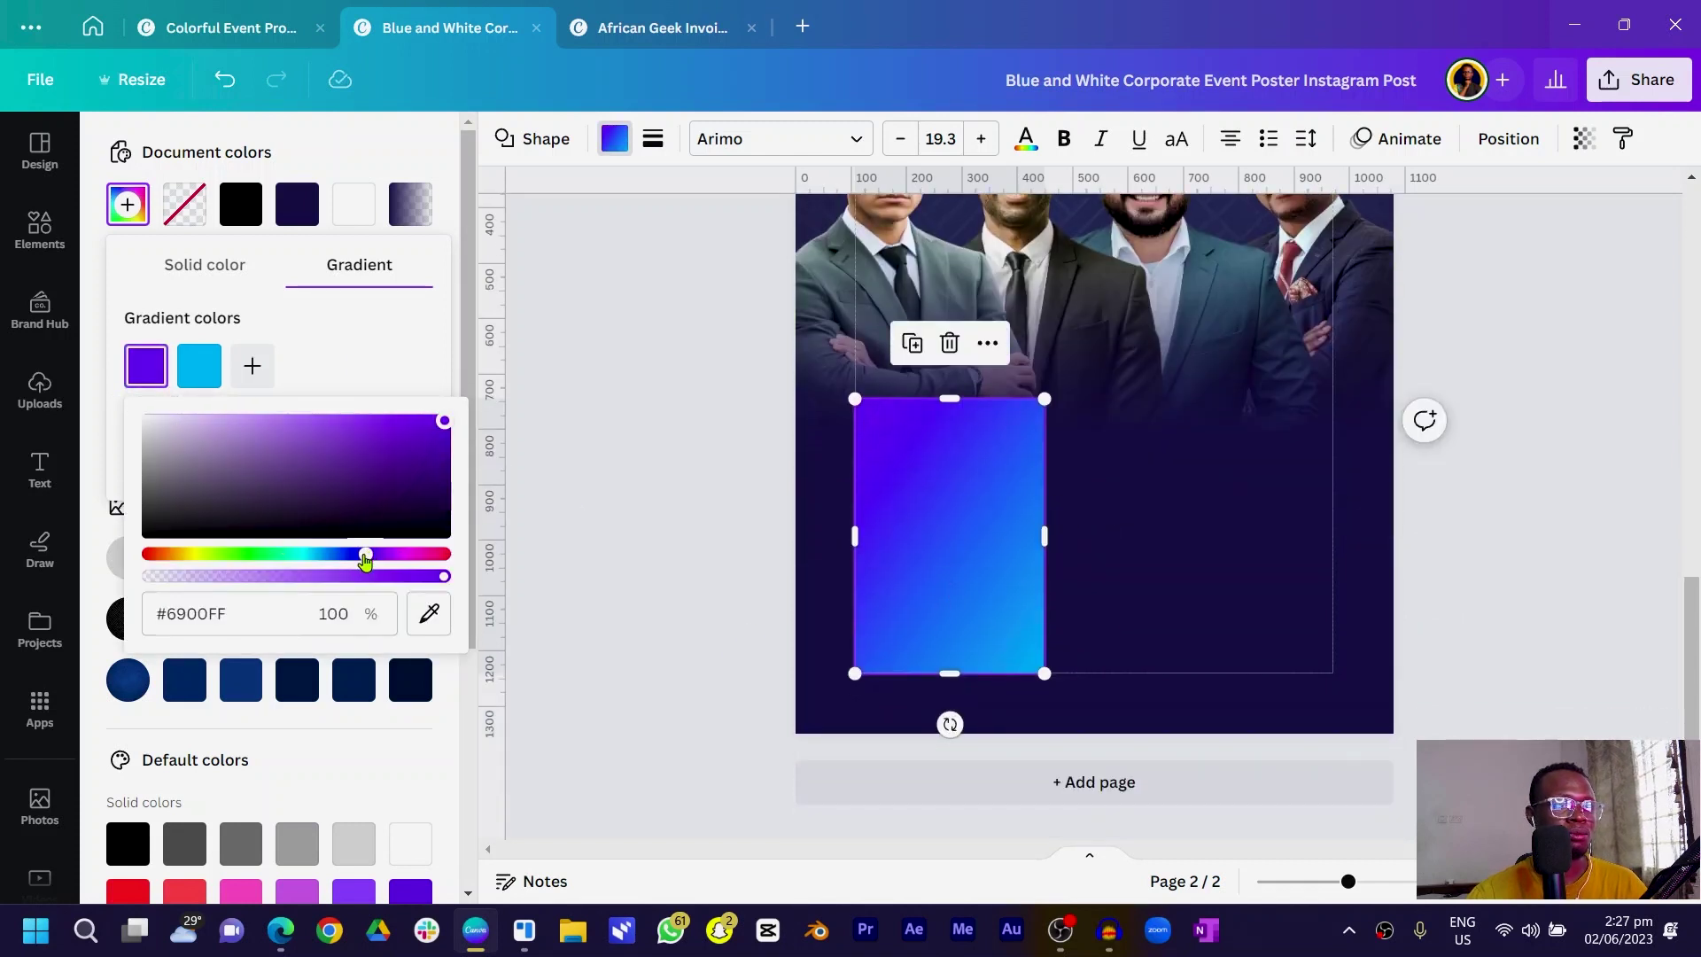
{"action": "mouse_move", "coordinate": [365, 560]}
{"action": "left_mouse_down"}
{"action": "mouse_move", "coordinate": [266, 566]}
{"action": "mouse_move", "coordinate": [352, 568]}
{"action": "left_mouse_up"}
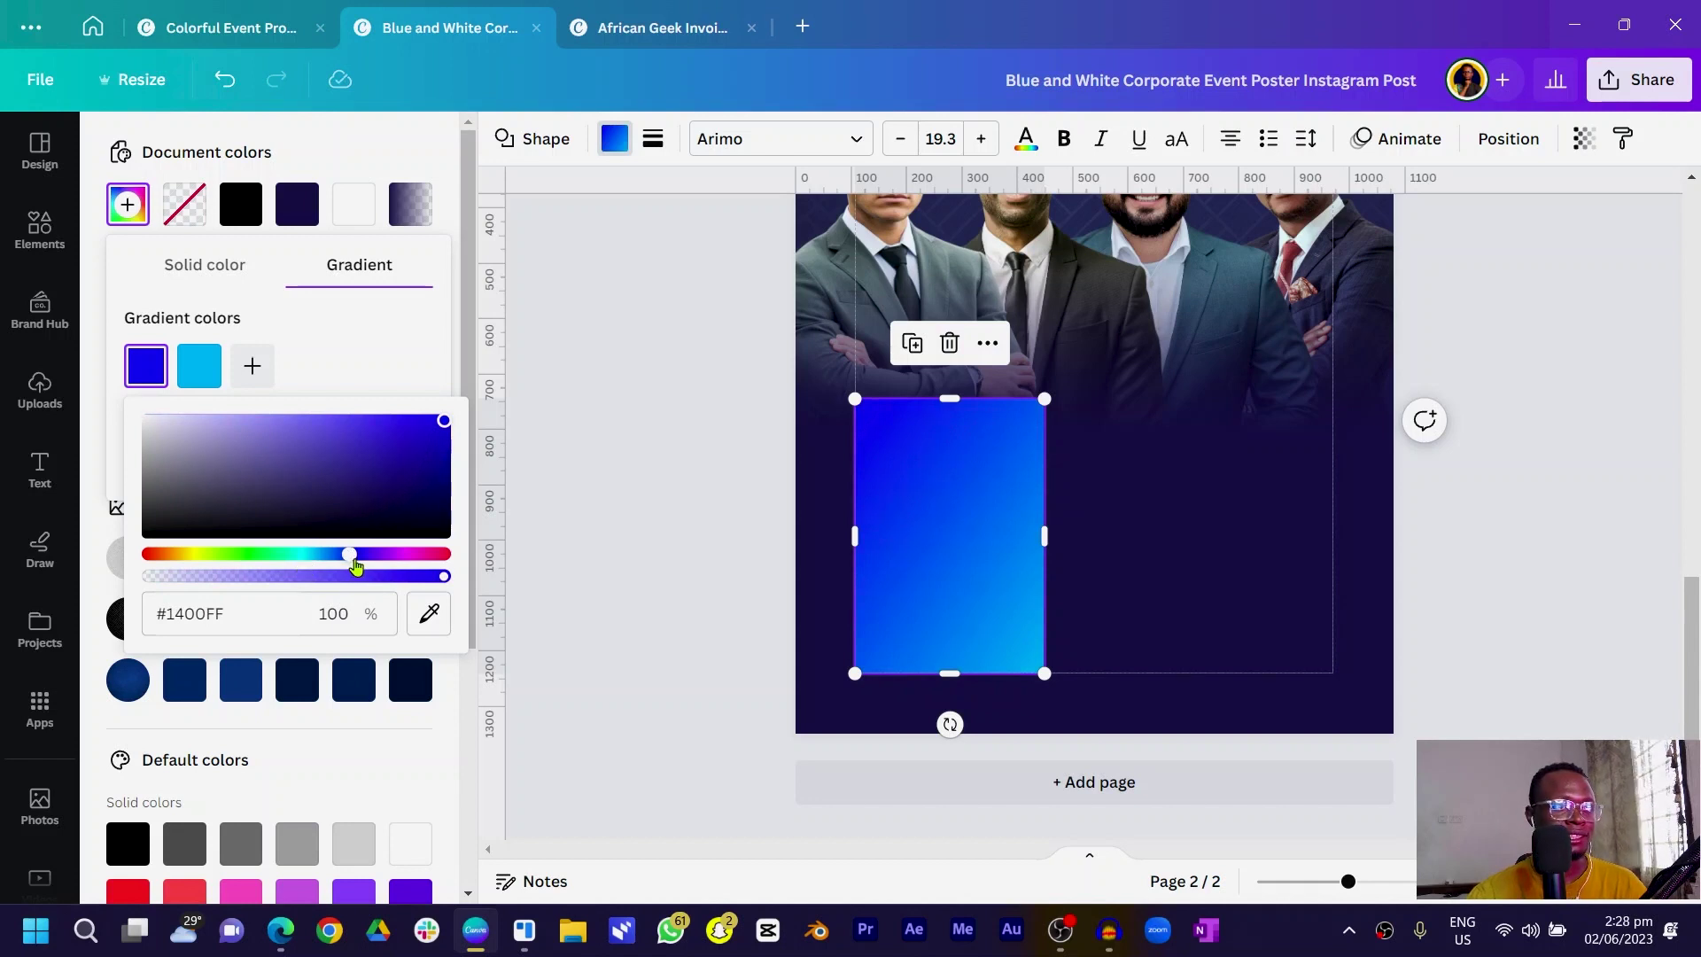
{"action": "key", "text": "Escape"}
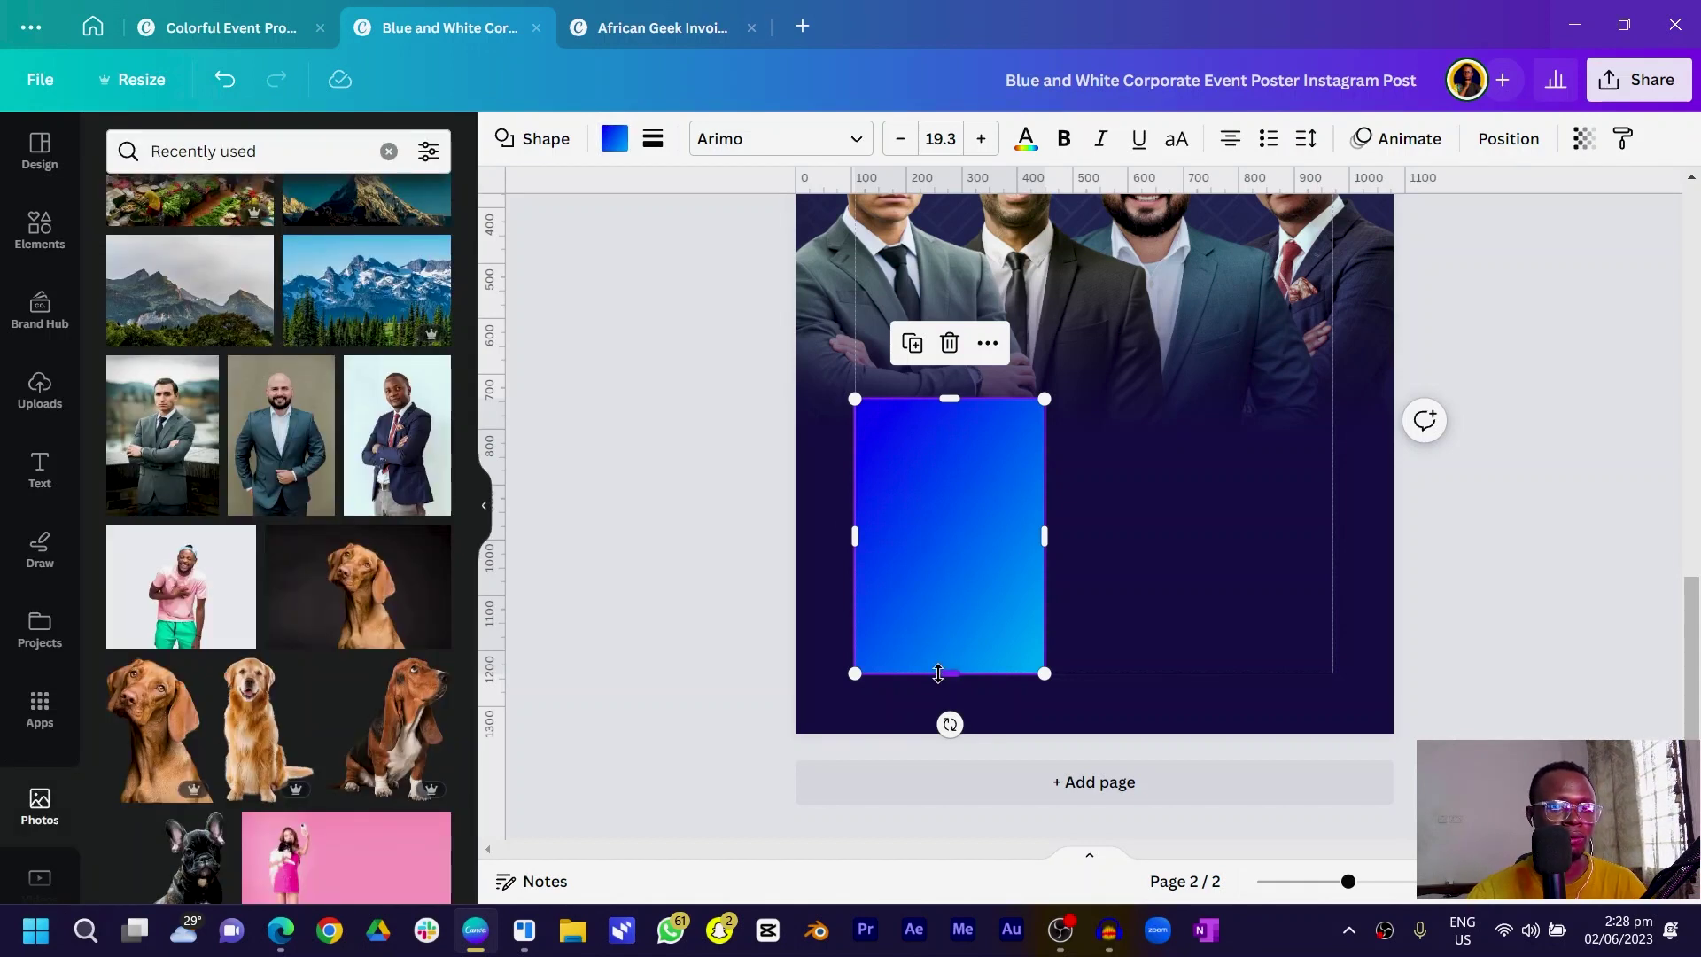
Shorten the blue gradient rectangle slightly from both its upper and lower edges
{"action": "left_click_drag", "start_coordinate": [938, 673], "coordinate": [915, 607]}
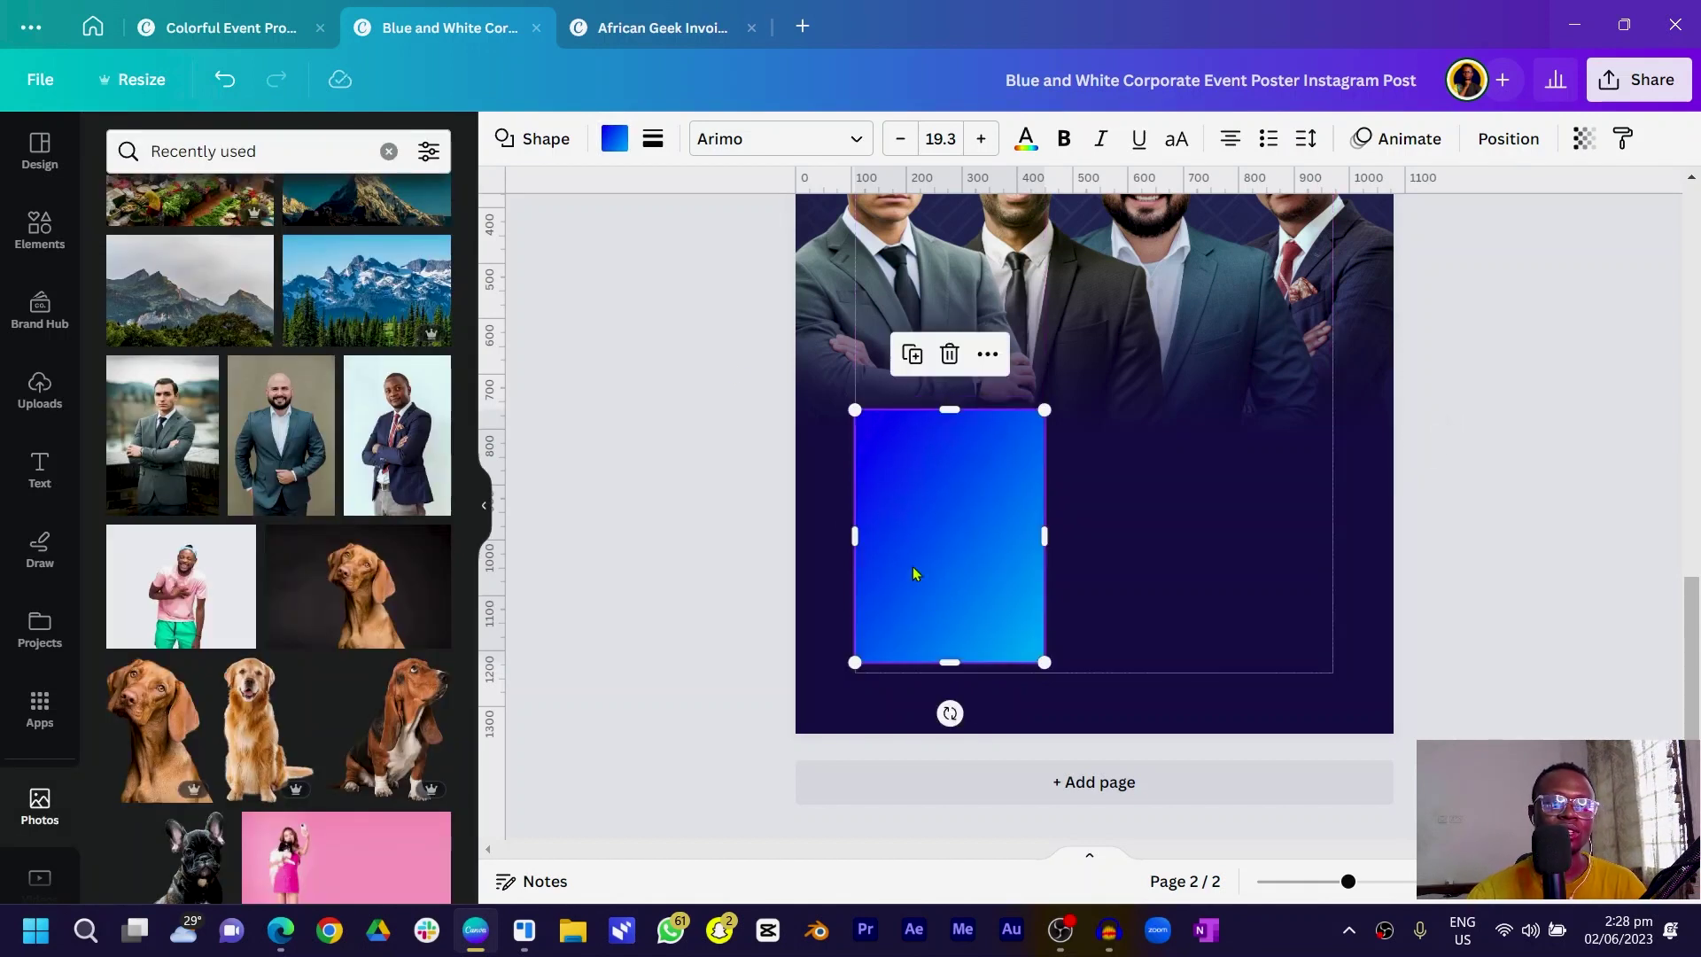
{"action": "left_click", "coordinate": [652, 140]}
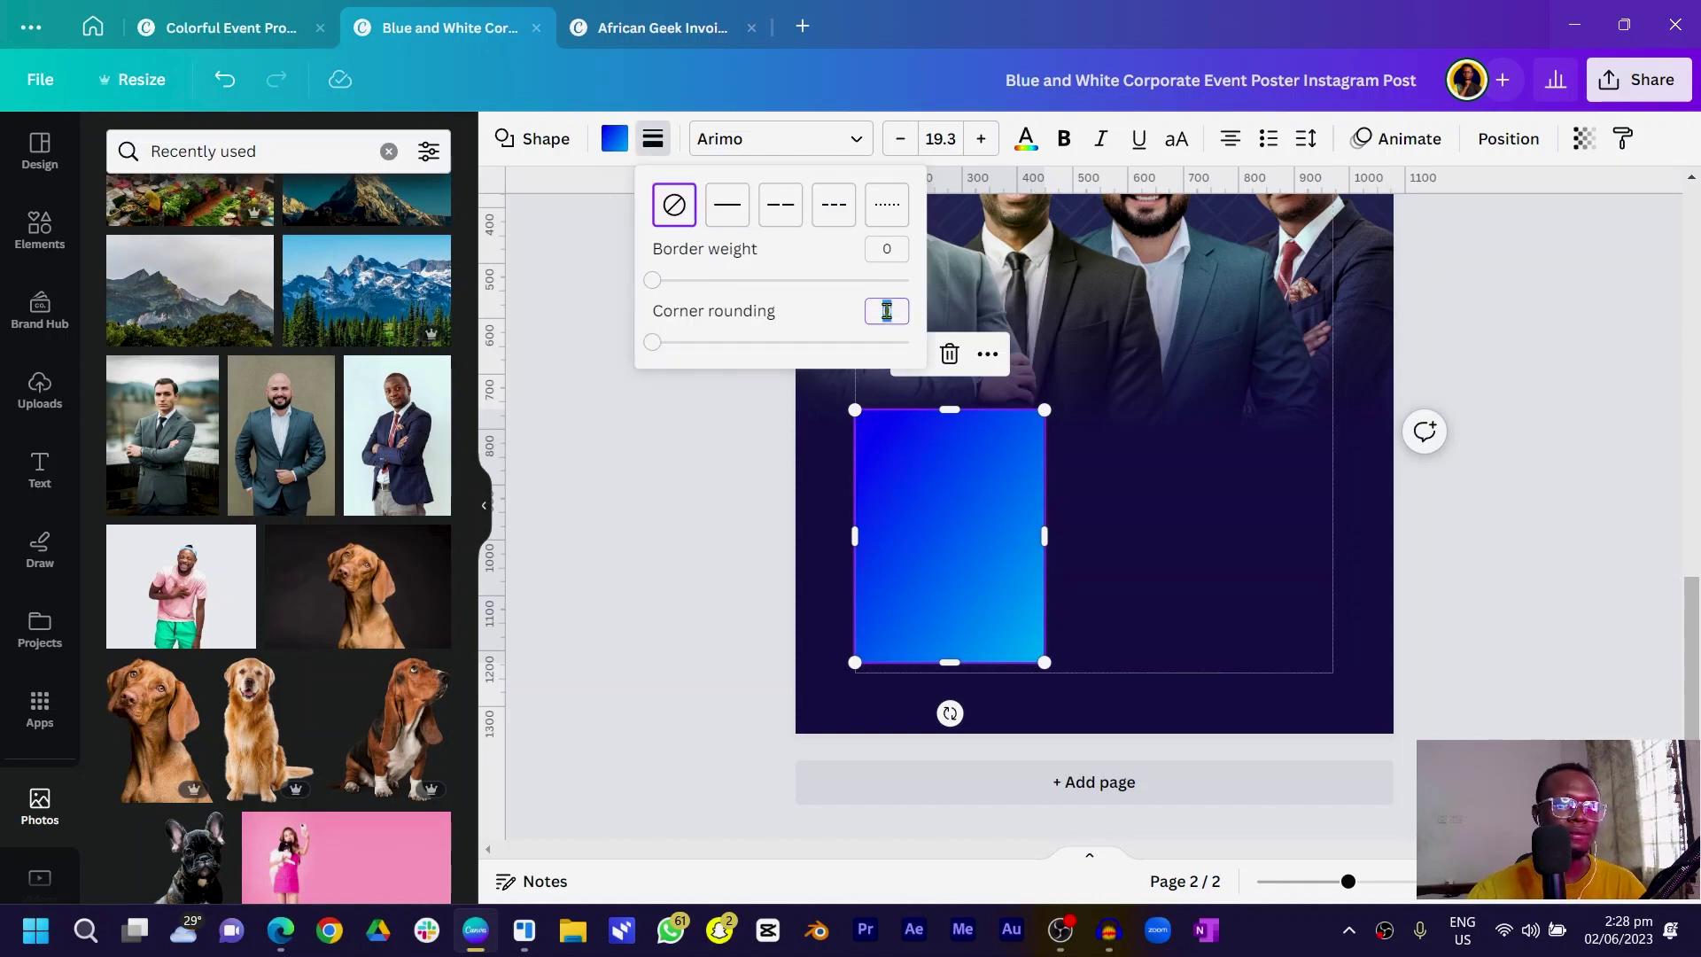
{"action": "left_click", "coordinate": [746, 558]}
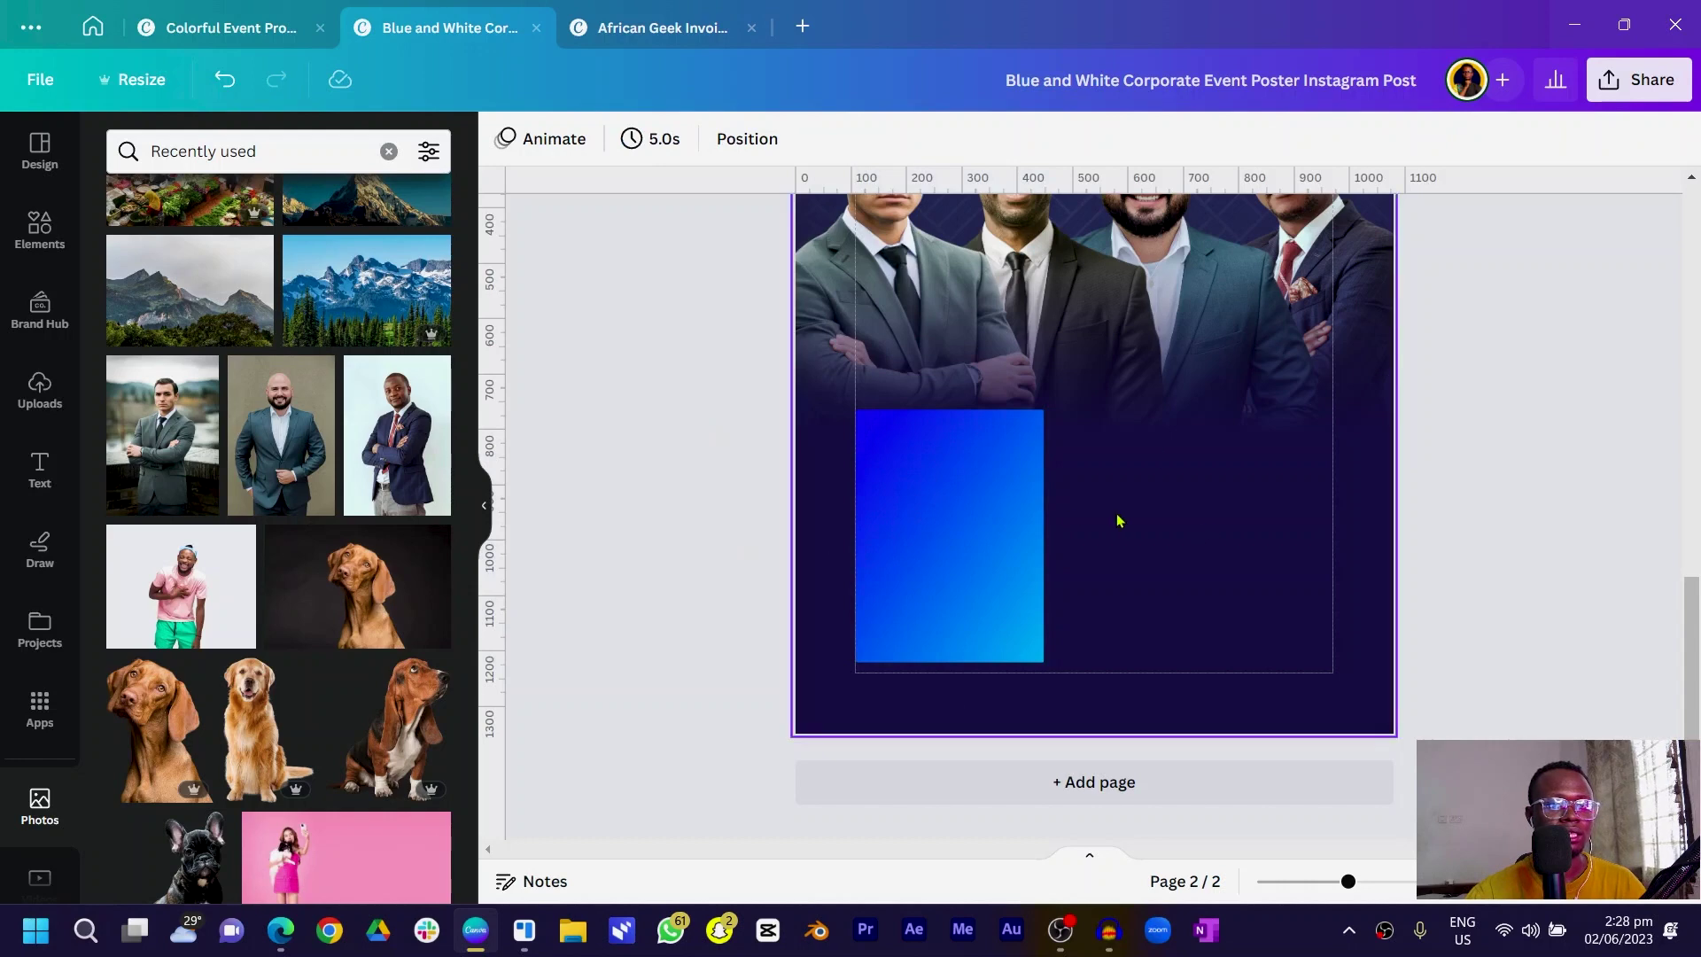
Copy the "05" and "DAYS MORE" countdown texts from page 1 onto the blue gradient rectangle on page 2
{"action": "scroll", "coordinate": [970, 594], "scroll_direction": "up", "scroll_amount": 9}
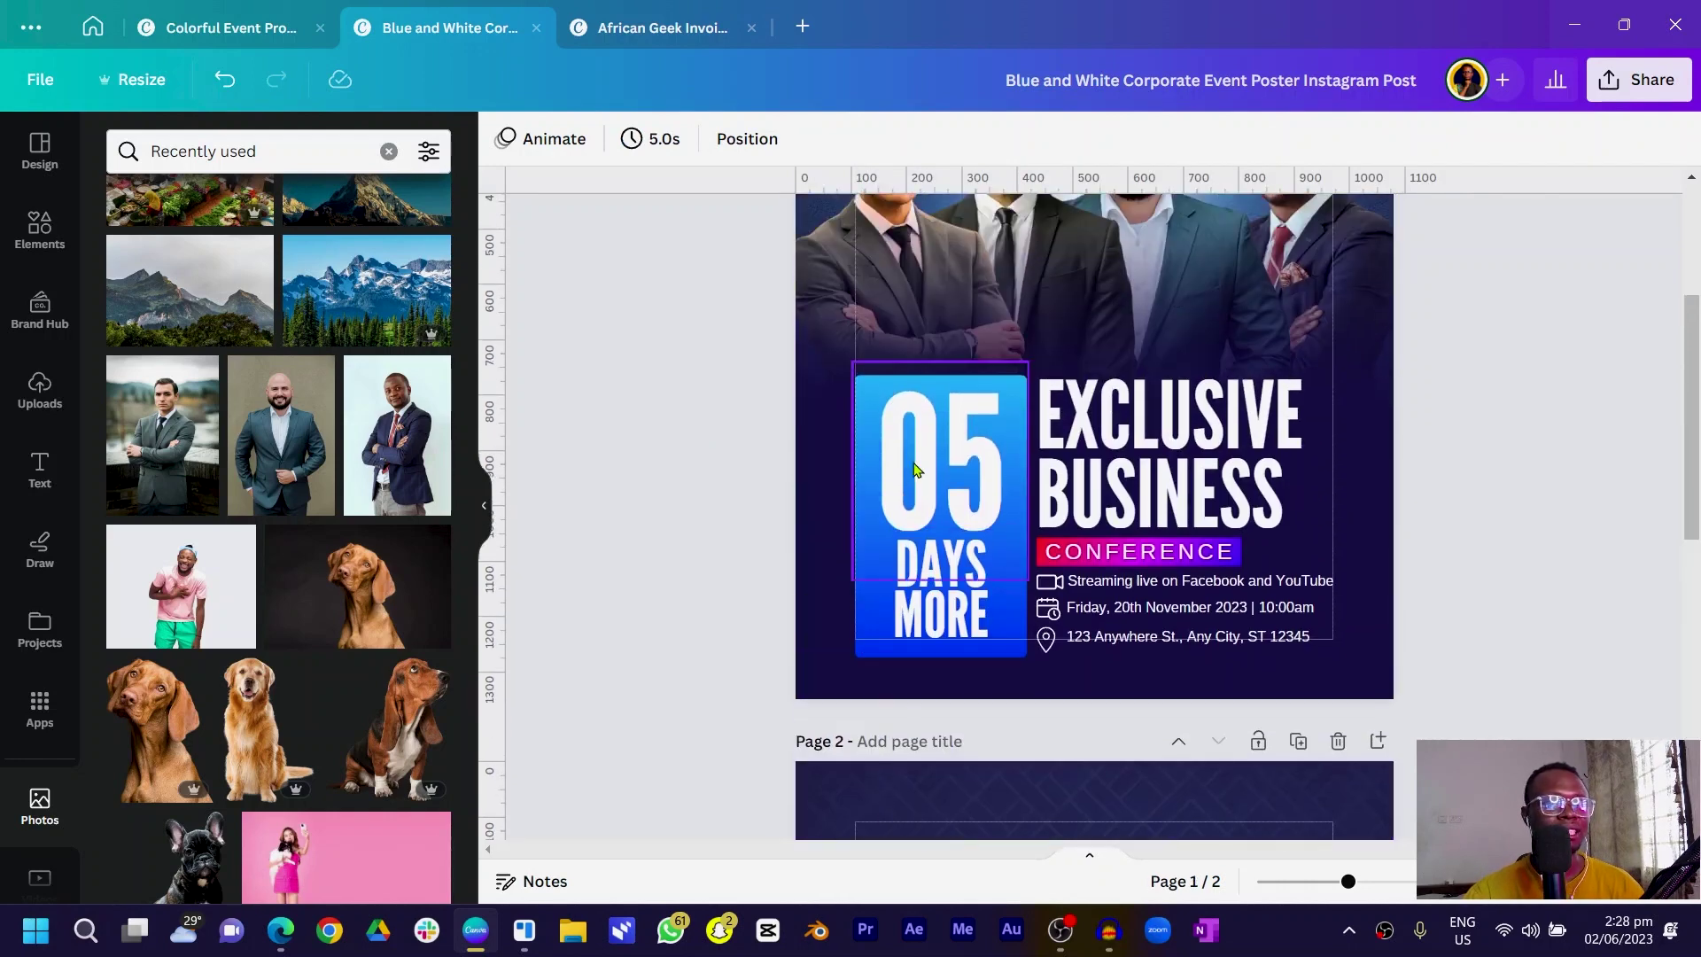
{"action": "left_click", "coordinate": [950, 502]}
{"action": "key", "text": "ctrl+z"}
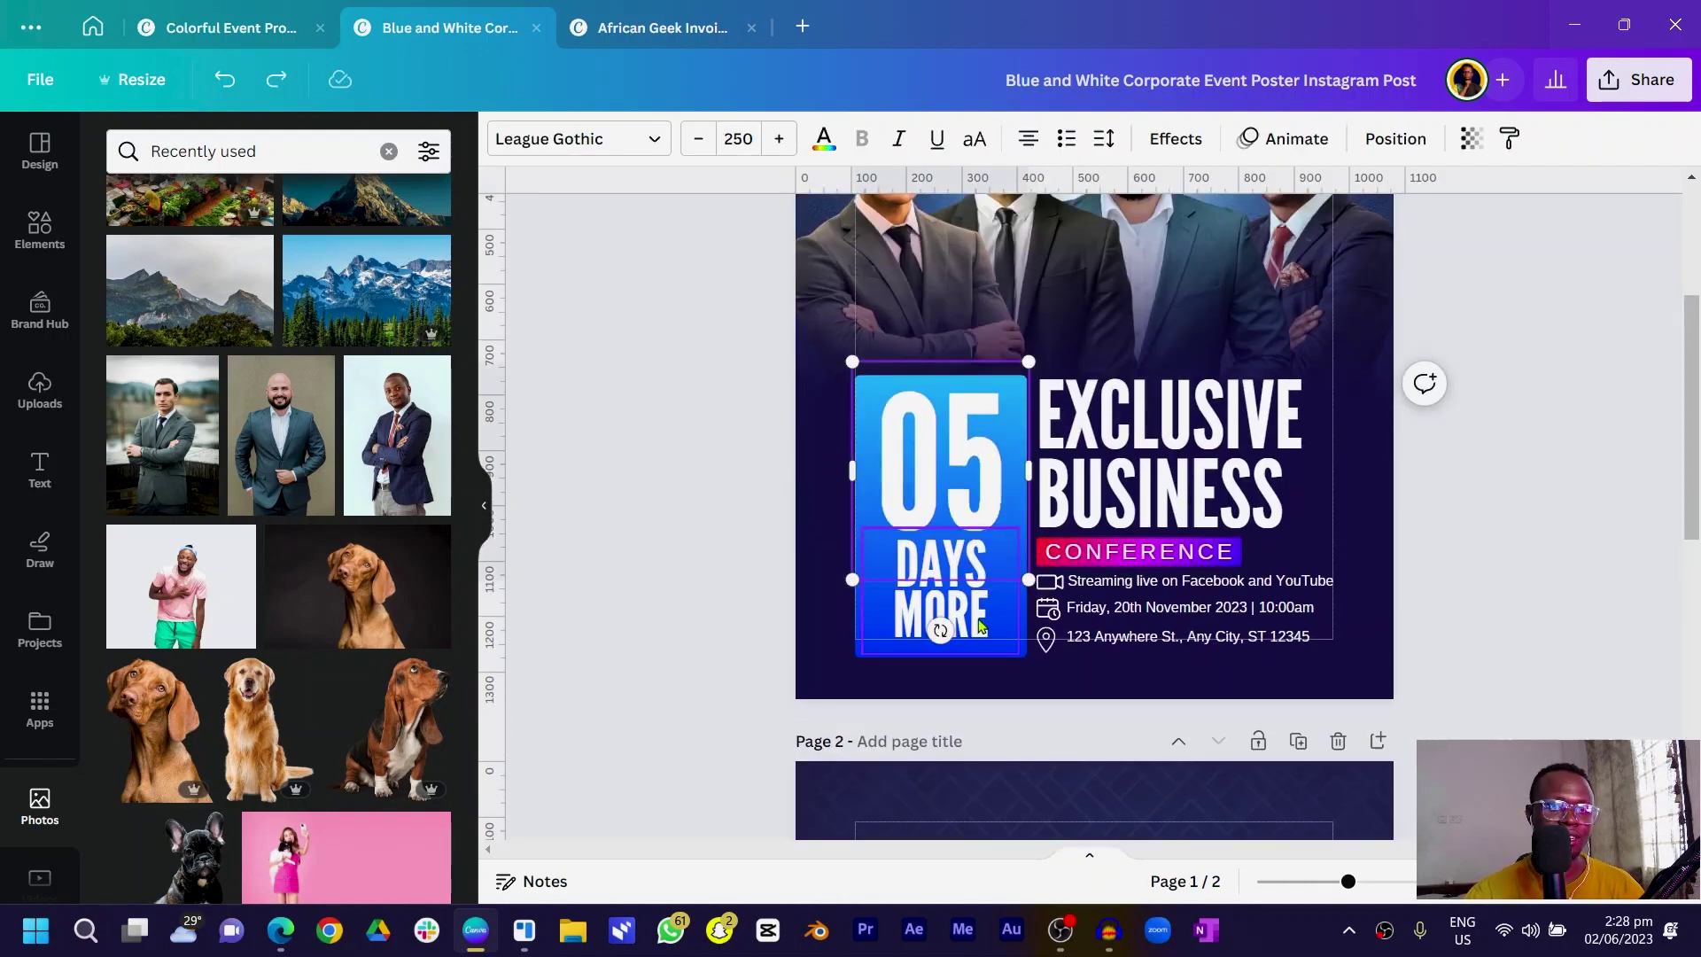
{"action": "key", "text": "ctrl+z"}
{"action": "scroll", "coordinate": [981, 620], "scroll_direction": "down", "scroll_amount": 7}
{"action": "key", "text": "ctrl+v"}
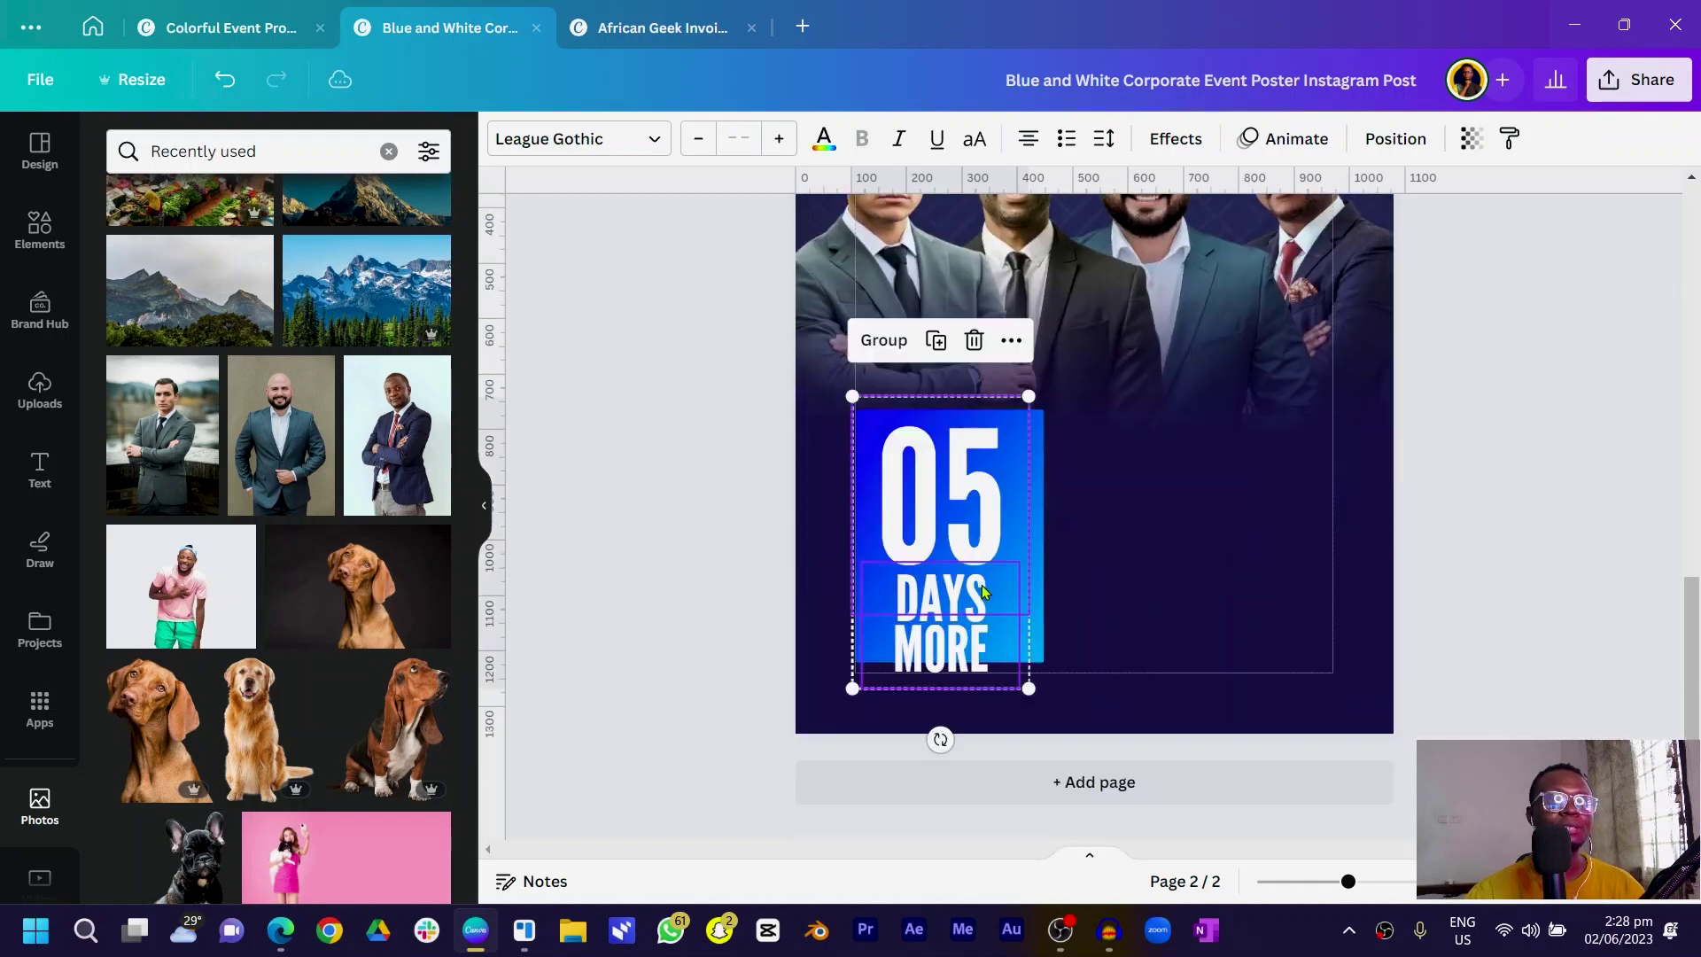
Centre the countdown texts on the blue rectangle and raise the rectangle's upper edge slightly to give them room
{"action": "left_click", "coordinate": [756, 543]}
{"action": "left_click", "coordinate": [861, 581]}
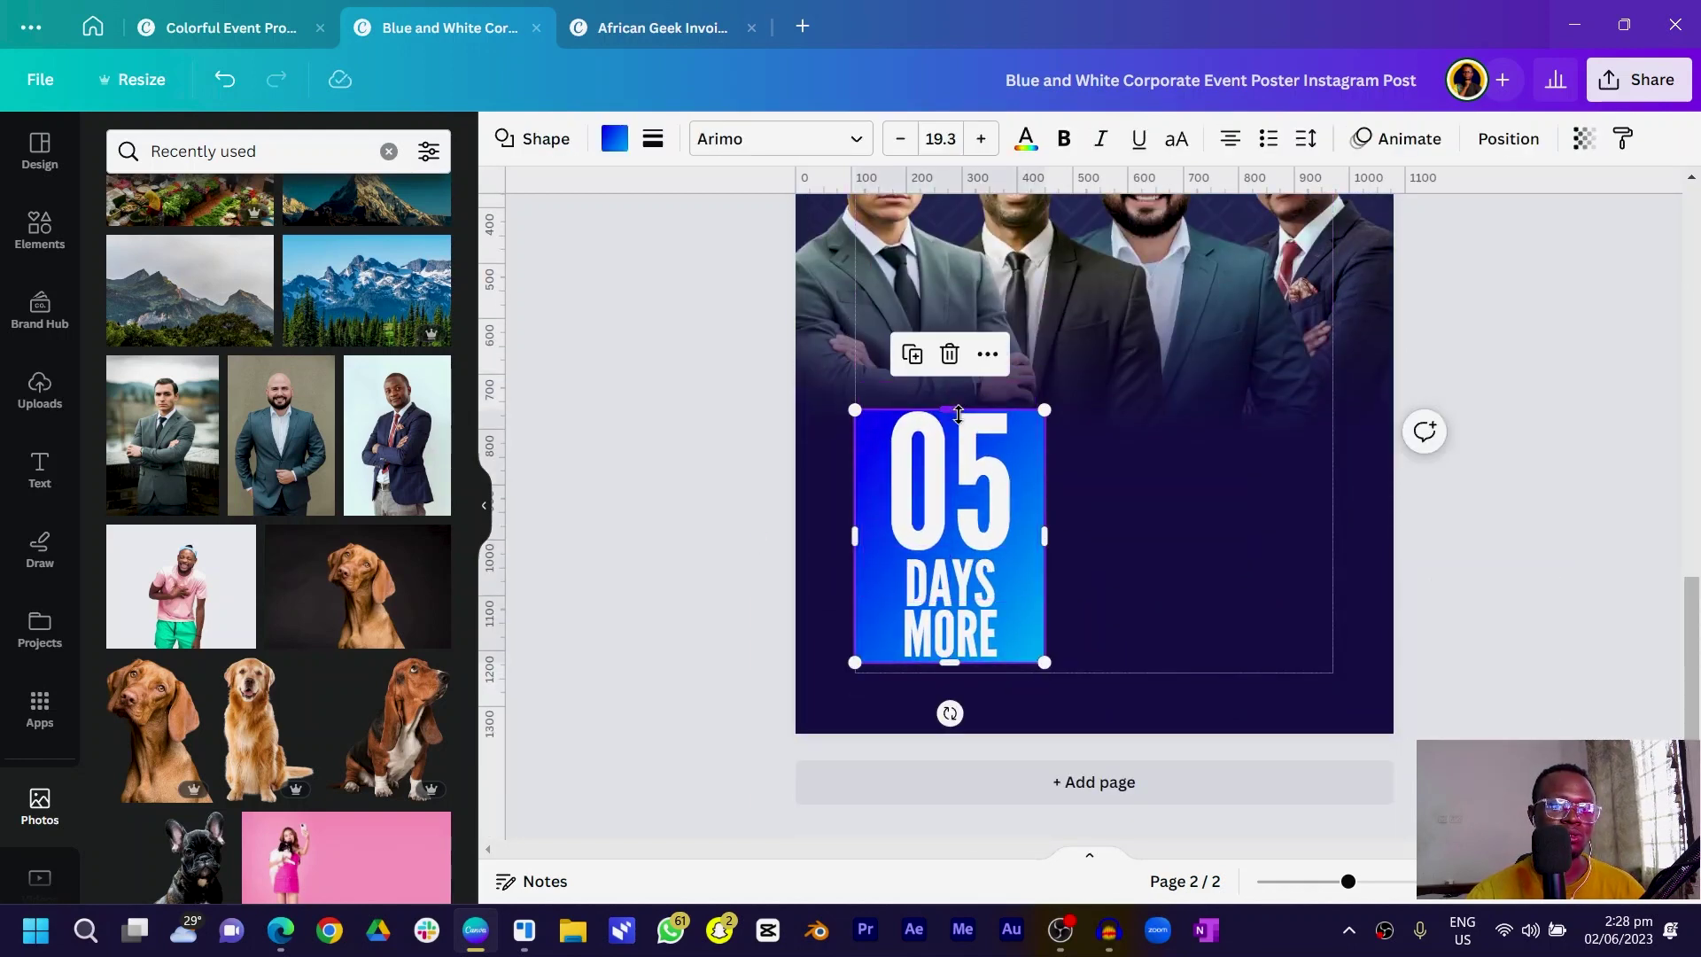
{"action": "left_click", "coordinate": [964, 519]}
{"action": "left_click", "coordinate": [978, 640]}
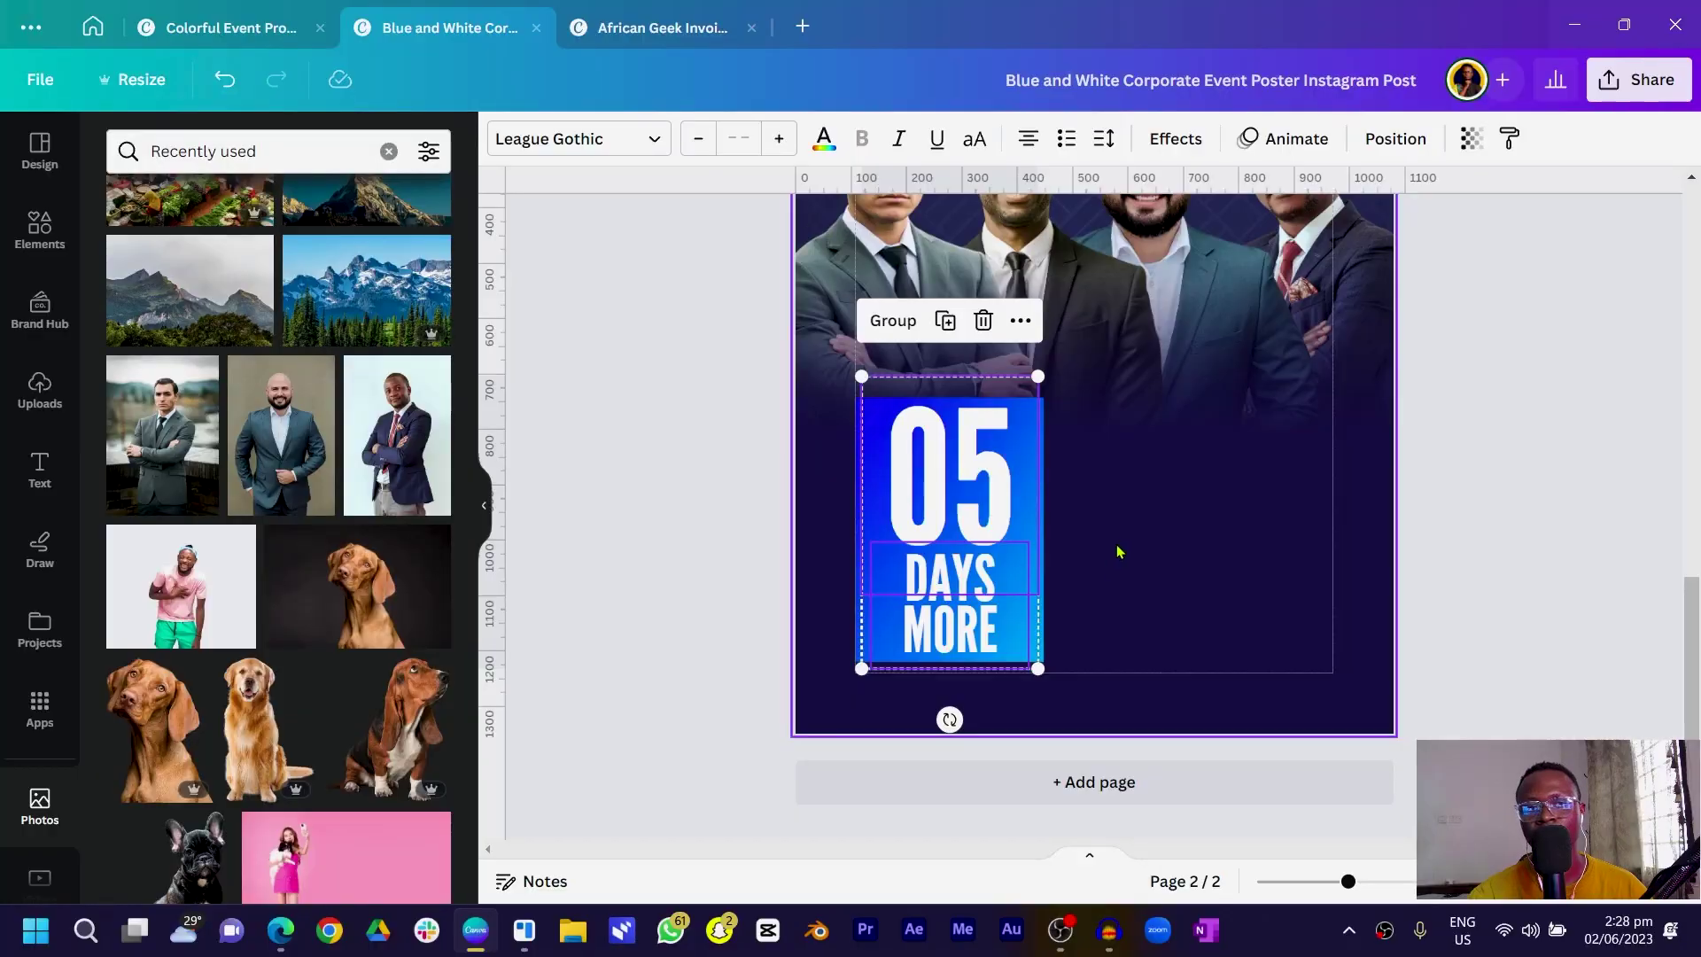
Copy the EXCLUSIVE BUSINESS heading, CONFERENCE label and event detail lines from page 1 and place them beside the countdown card on page 2
{"action": "scroll", "coordinate": [1152, 514], "scroll_direction": "up", "scroll_amount": 6}
{"action": "left_click", "coordinate": [1206, 476]}
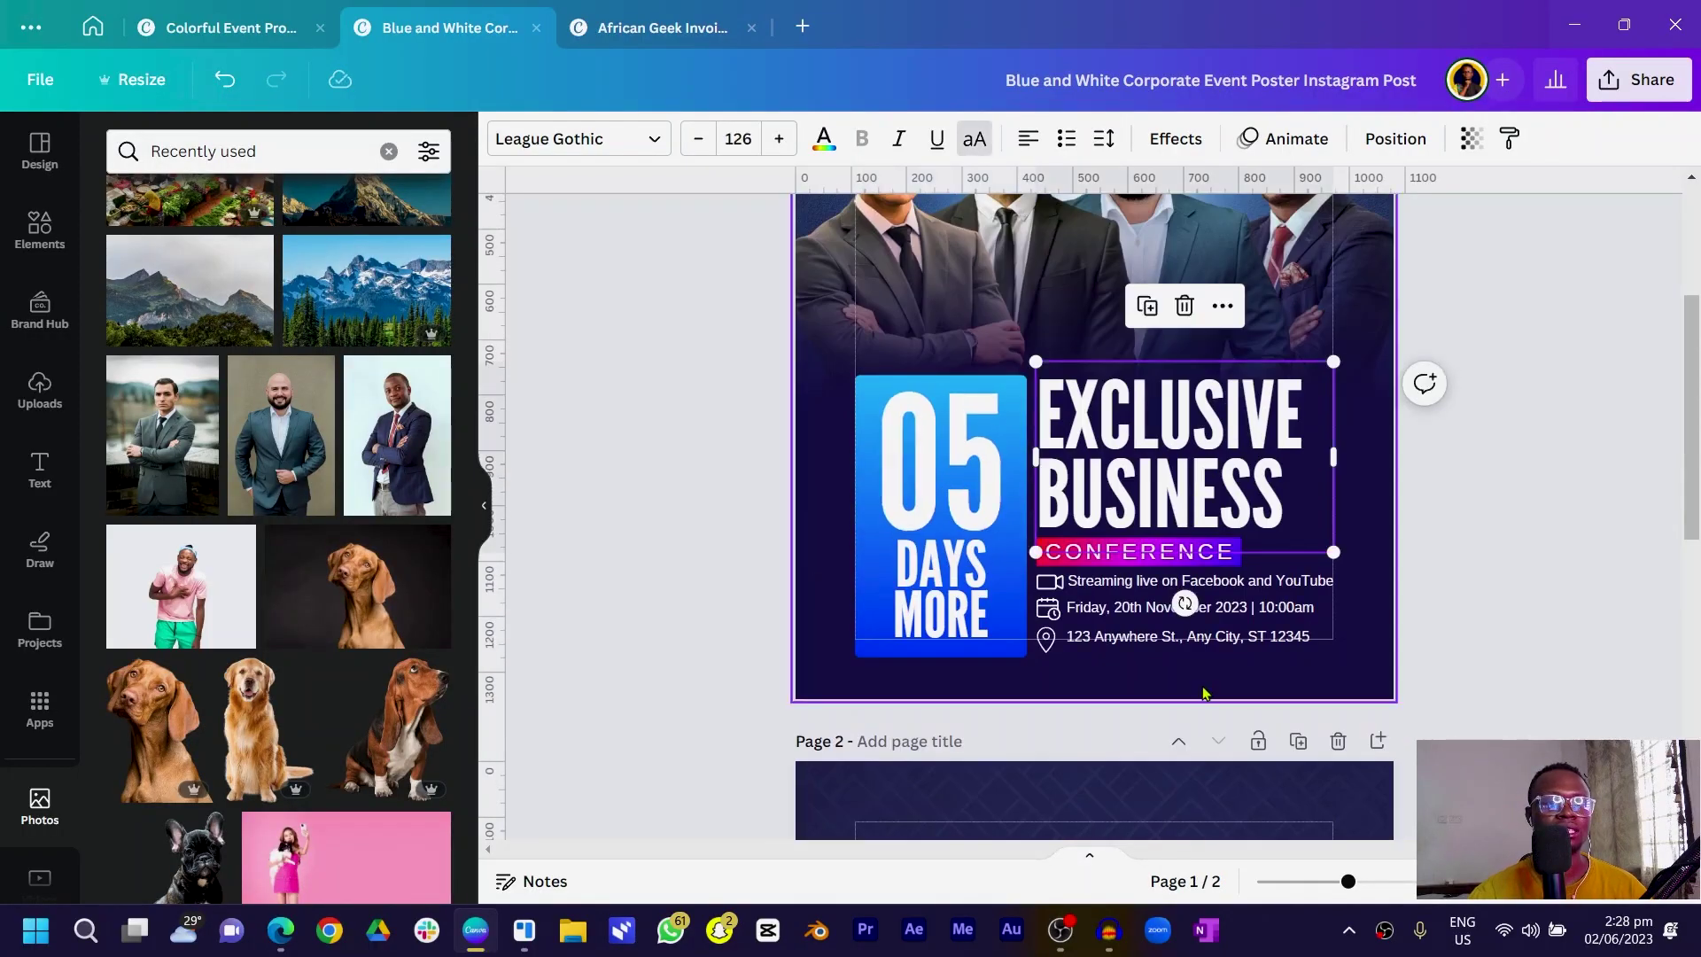
{"action": "left_click_drag", "start_coordinate": [1226, 697], "coordinate": [1036, 620]}
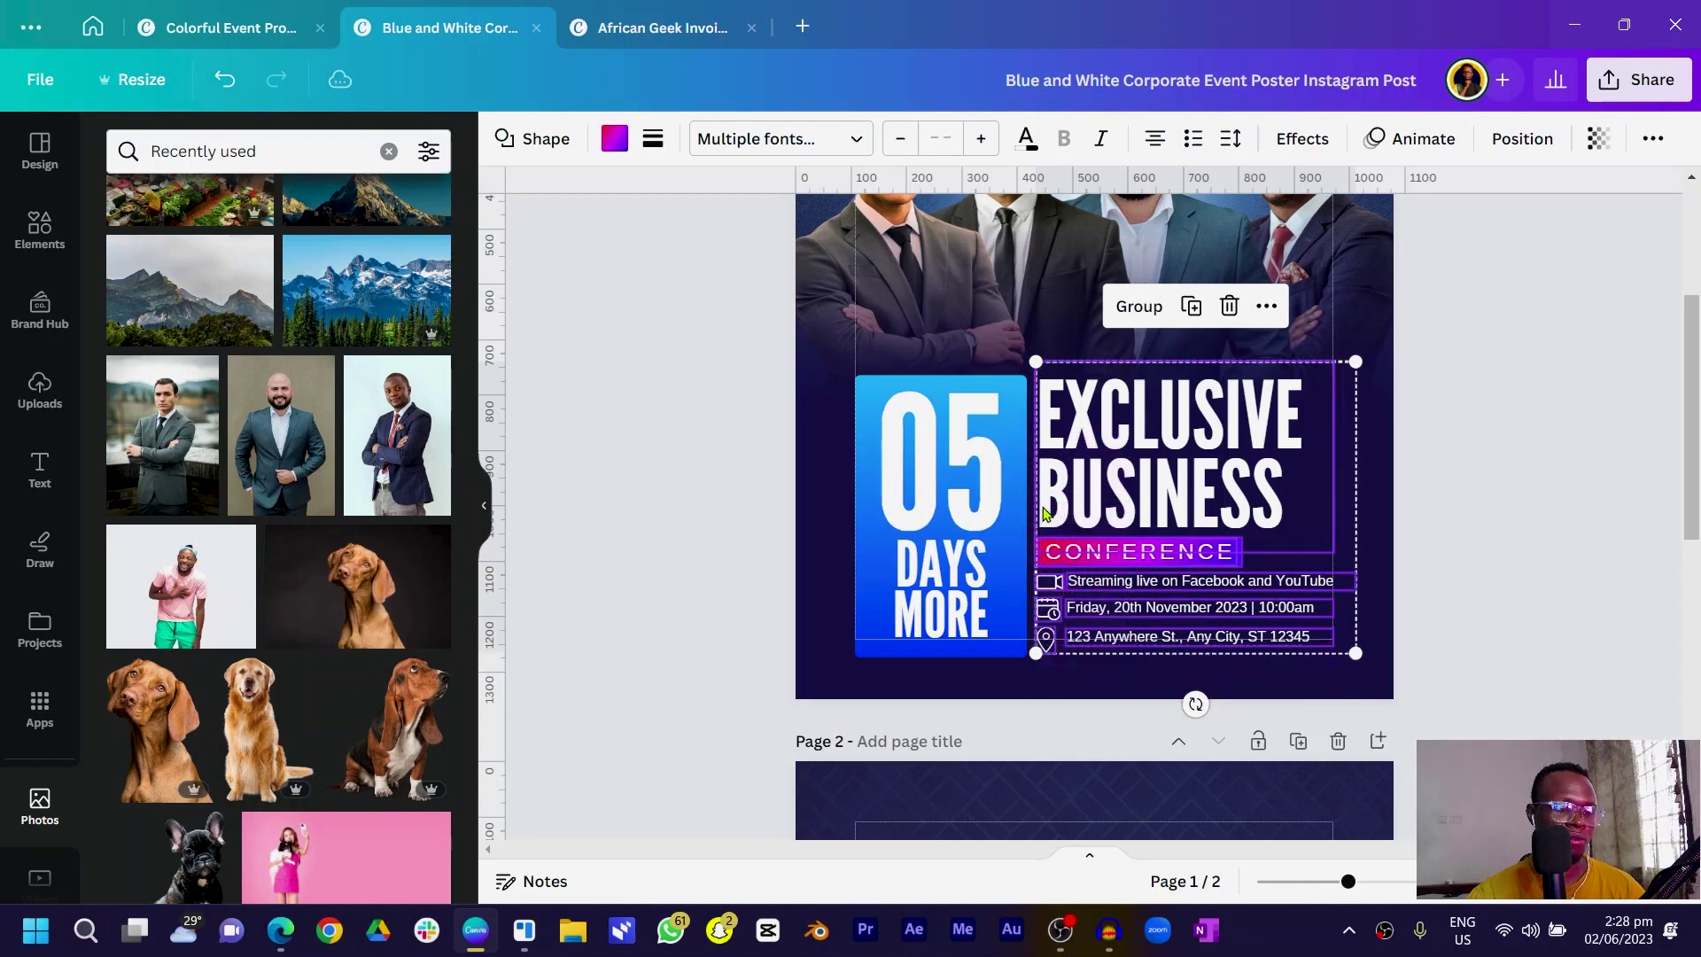
{"action": "scroll", "coordinate": [1030, 440], "scroll_direction": "down", "scroll_amount": 8}
{"action": "key", "text": "ctrl+v"}
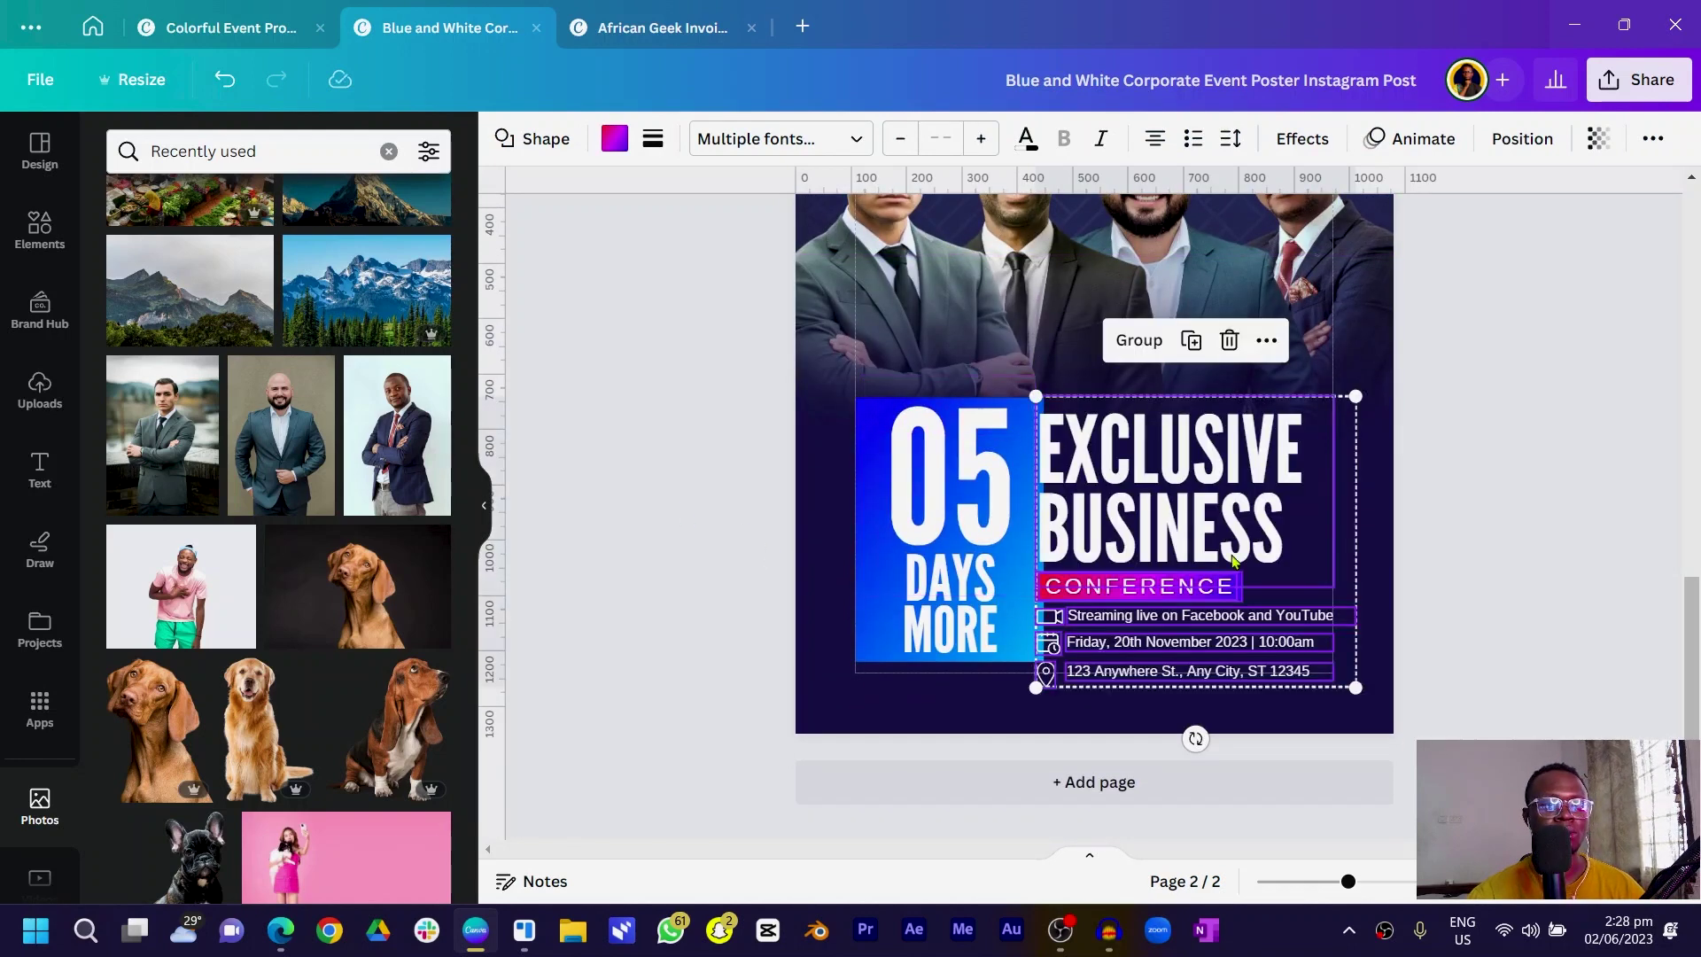
{"action": "left_click_drag", "start_coordinate": [1230, 501], "coordinate": [1253, 494]}
{"action": "left_click", "coordinate": [646, 571]}
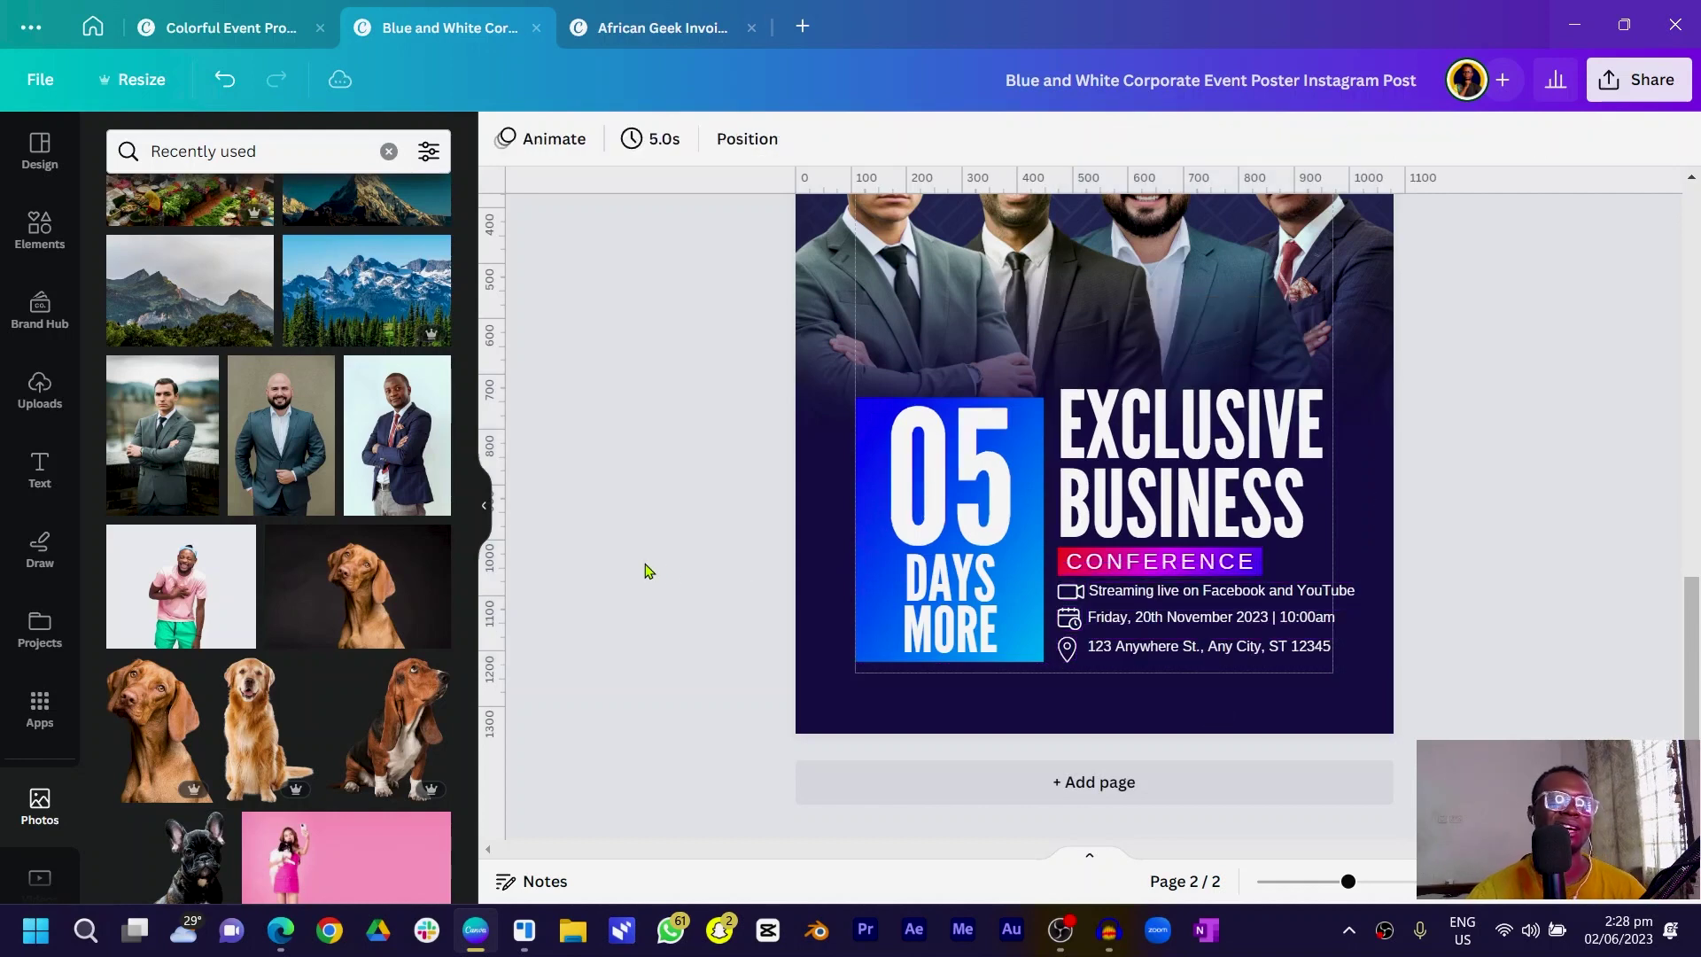
Scale the EXCLUSIVE BUSINESS heading on page 2 down to font size 115
{"action": "left_click", "coordinate": [1302, 434]}
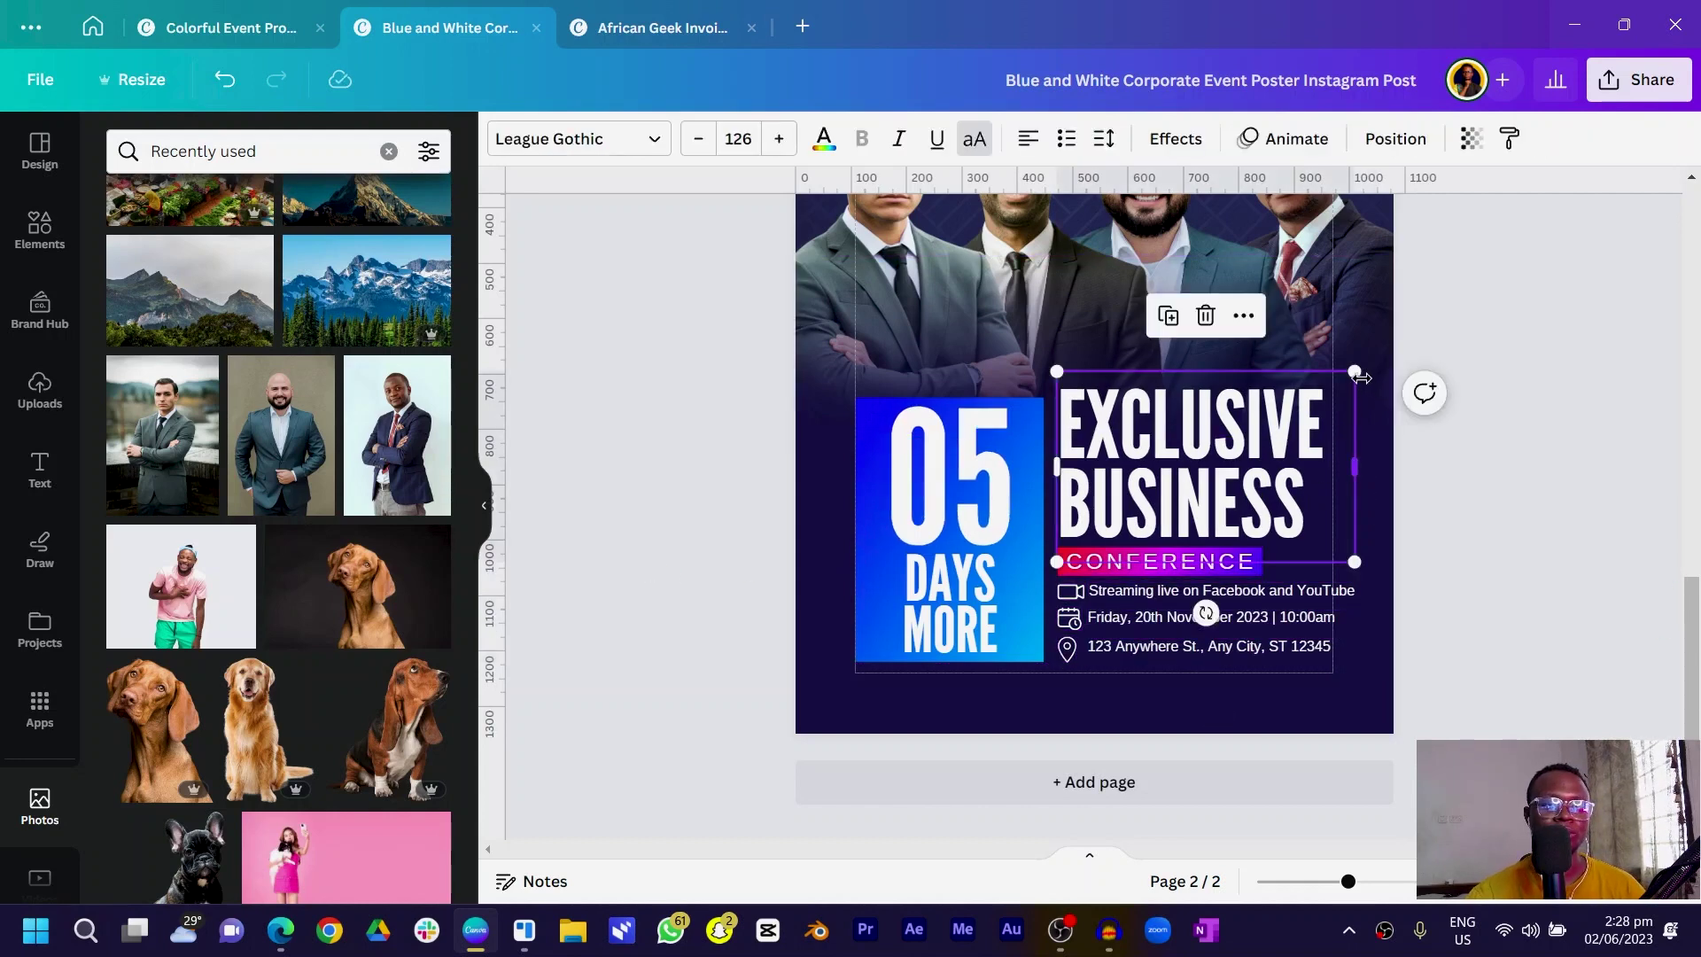
{"action": "left_click_drag", "start_coordinate": [1334, 373], "coordinate": [1310, 391]}
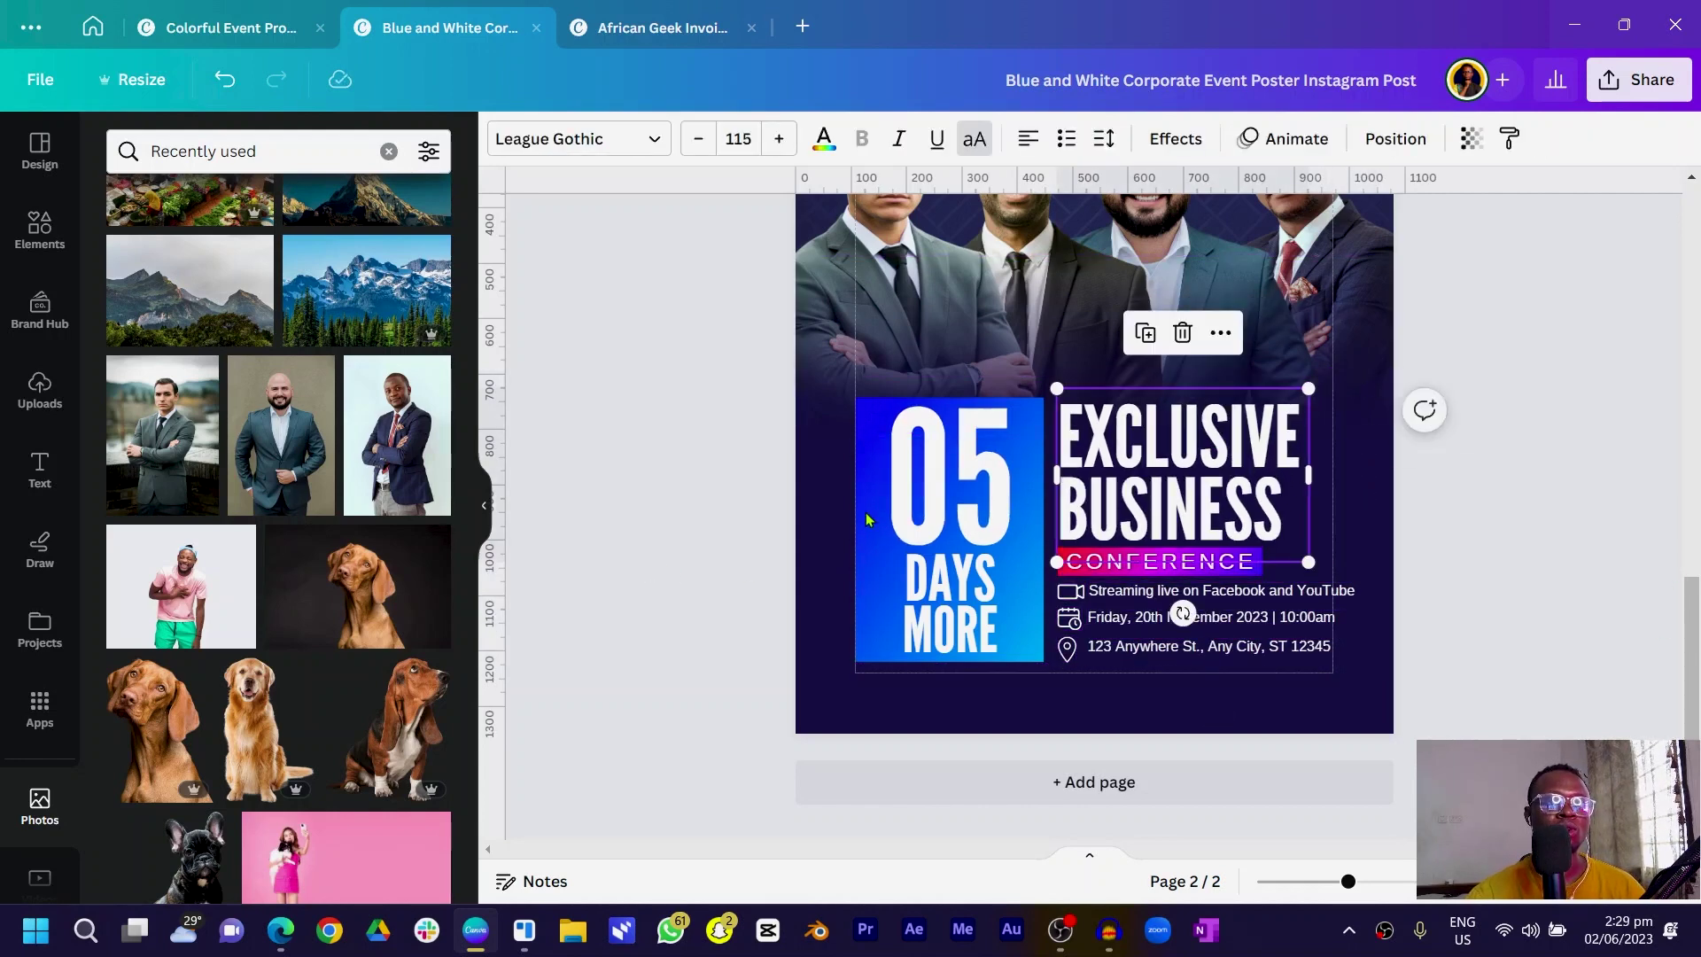
{"action": "left_click", "coordinate": [684, 517]}
Inspect the fill colours of the CONFERENCE label on page 2
{"action": "left_click", "coordinate": [1169, 560]}
{"action": "left_click", "coordinate": [1153, 565]}
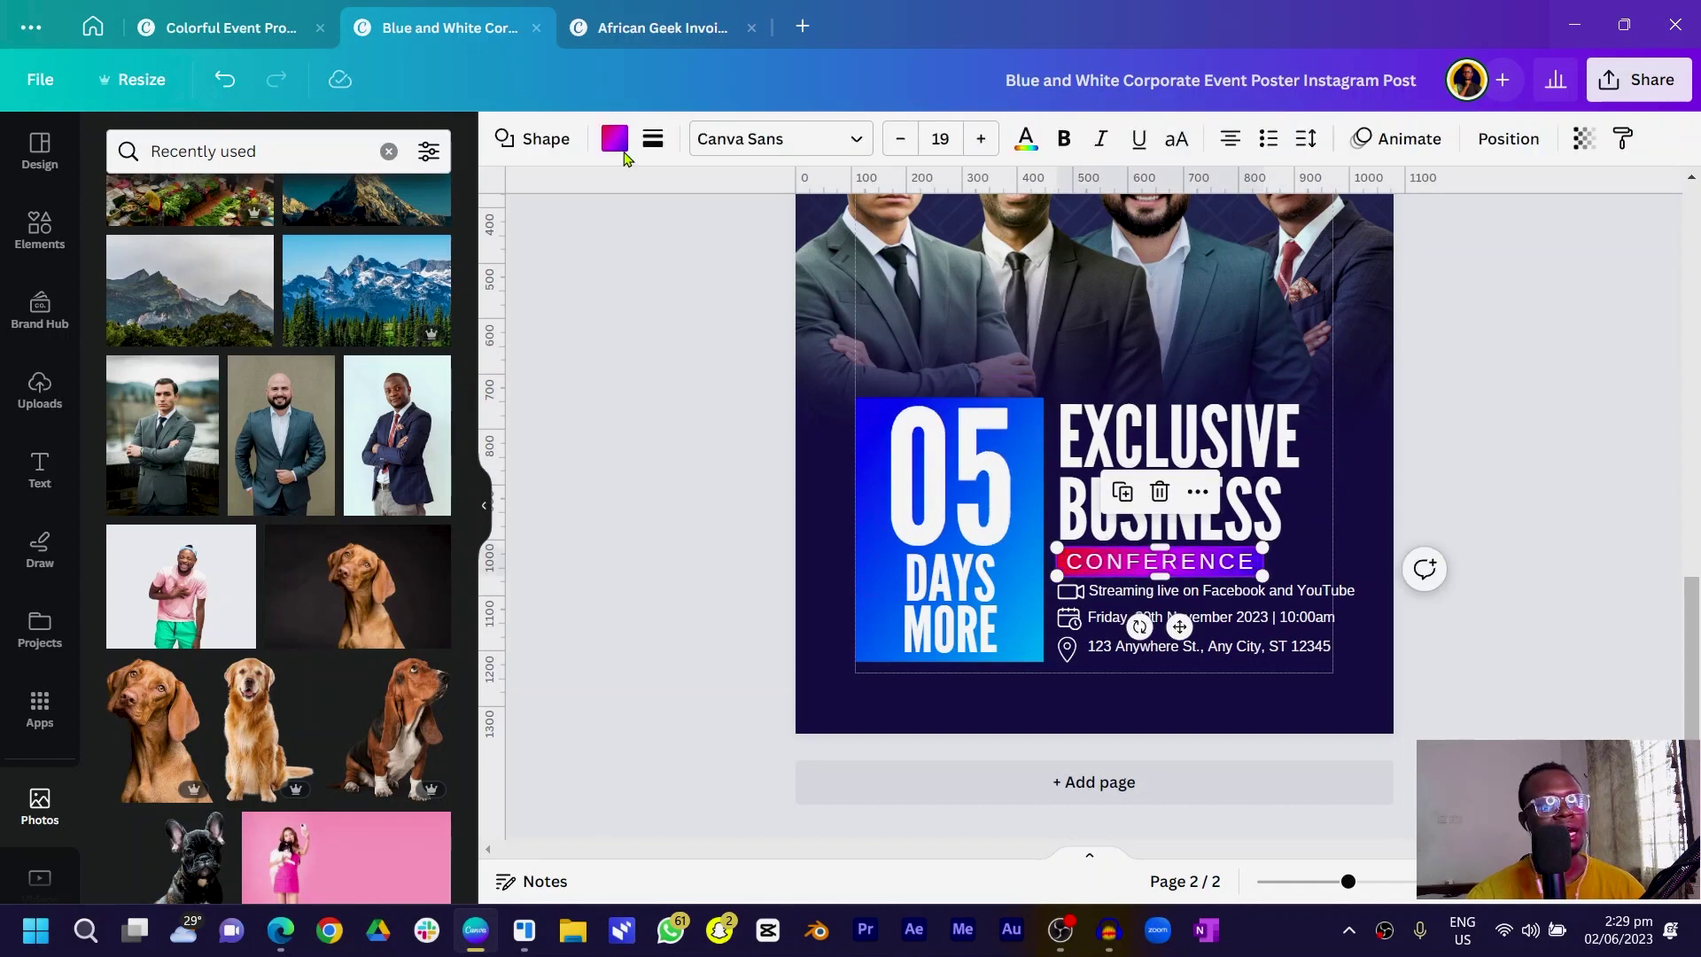
{"action": "left_click", "coordinate": [610, 142]}
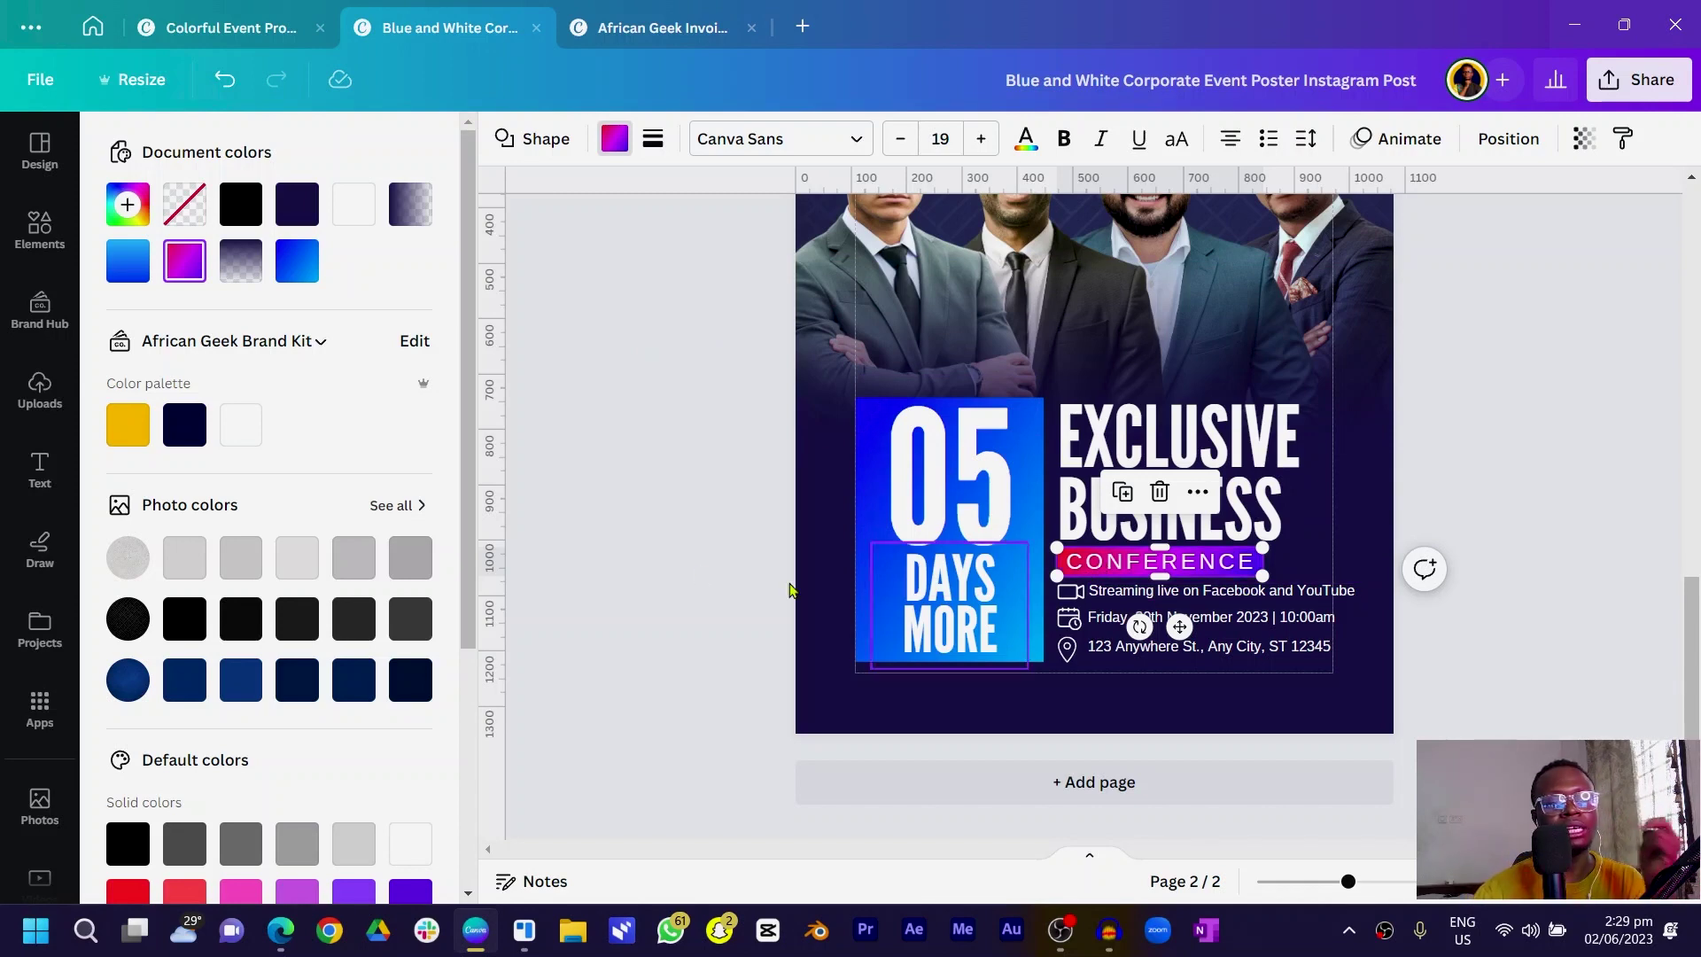
{"action": "scroll", "coordinate": [620, 518], "scroll_direction": "up", "scroll_amount": 3}
{"action": "left_click", "coordinate": [709, 485]}
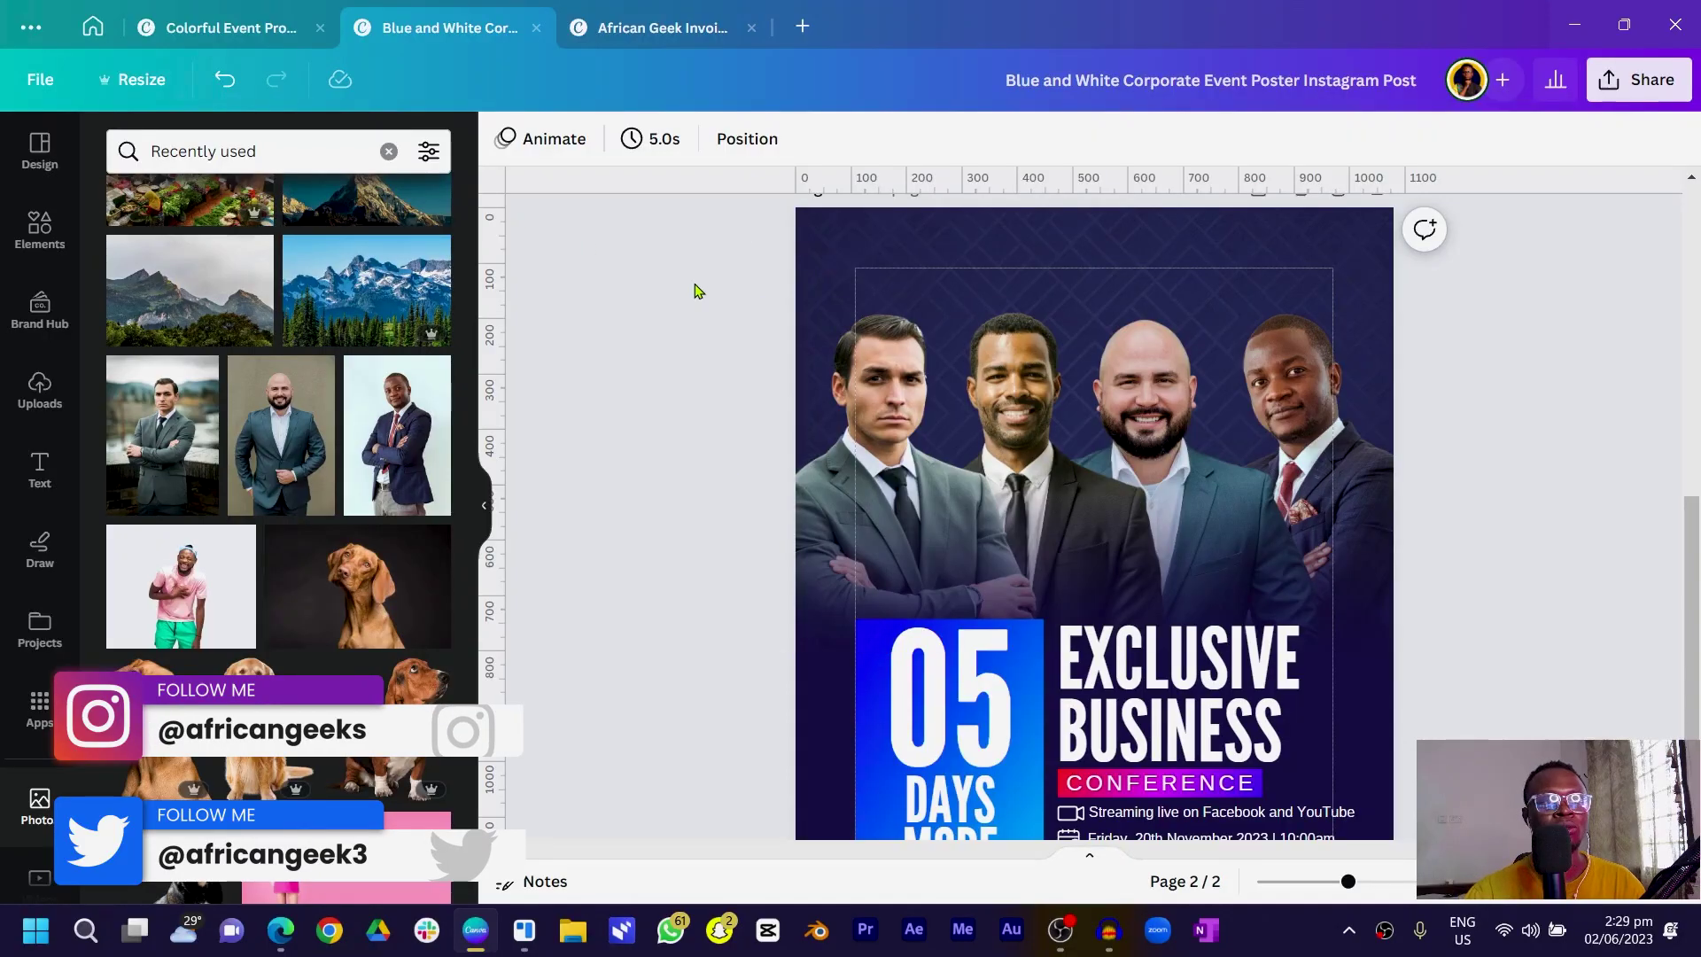
Set the white balance of the grey-suited man's photo to temperature -91 and tint 37
{"action": "left_click", "coordinate": [861, 436]}
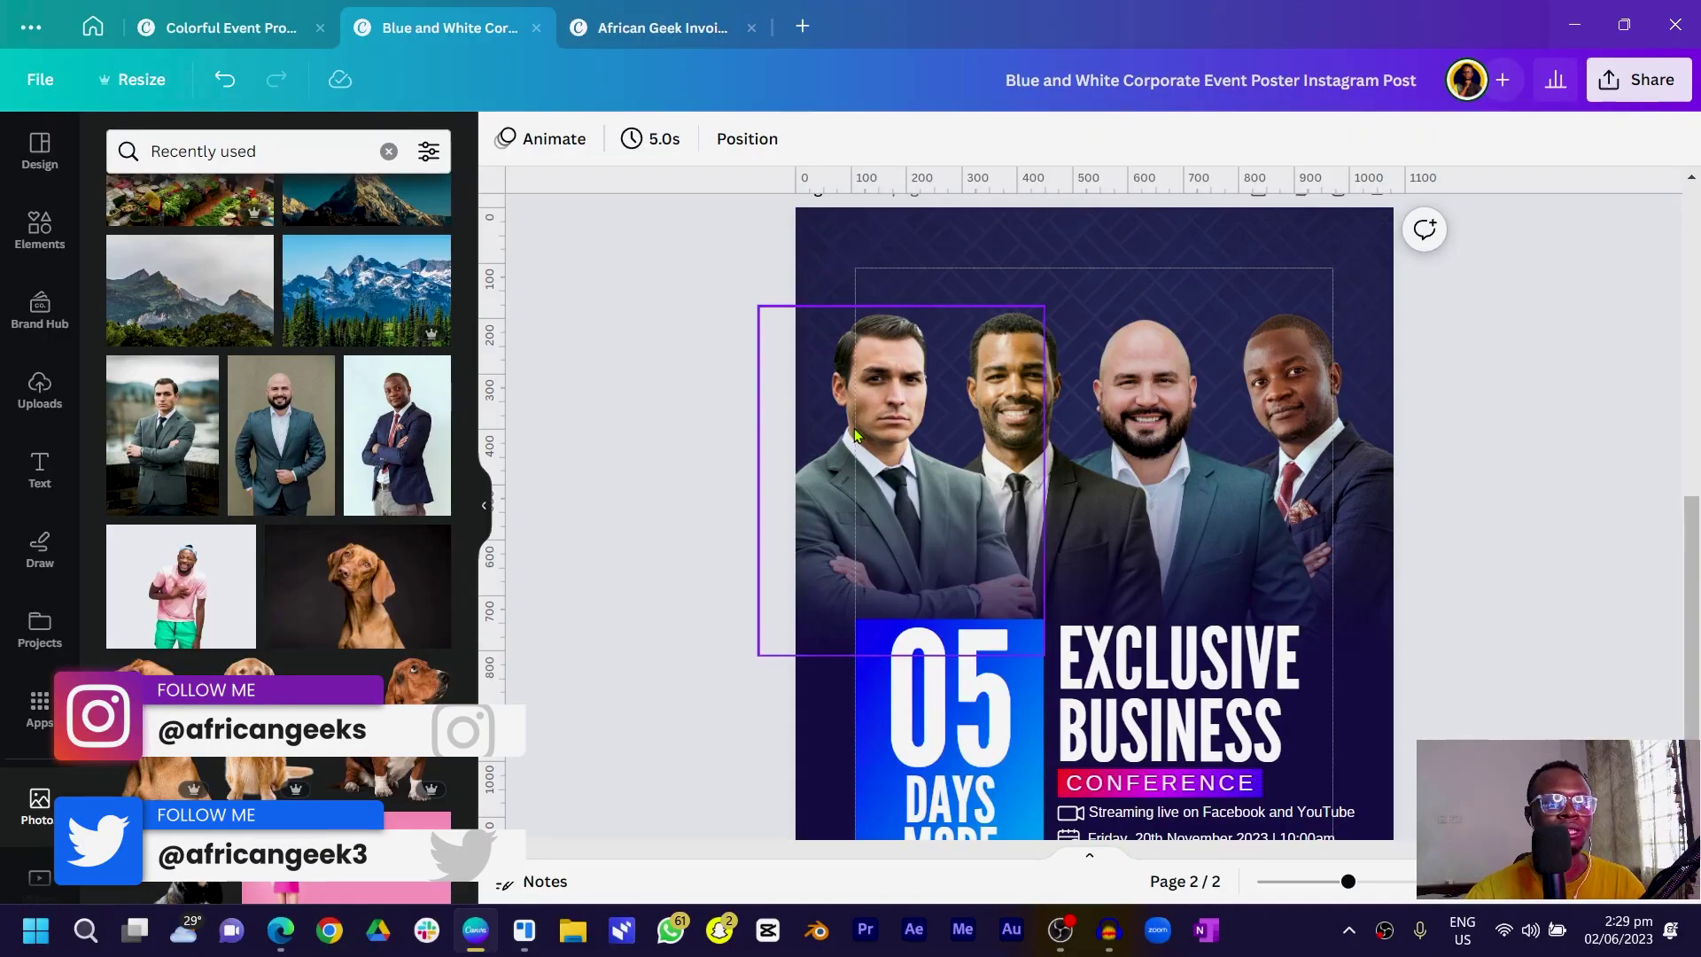
{"action": "left_click", "coordinate": [525, 142]}
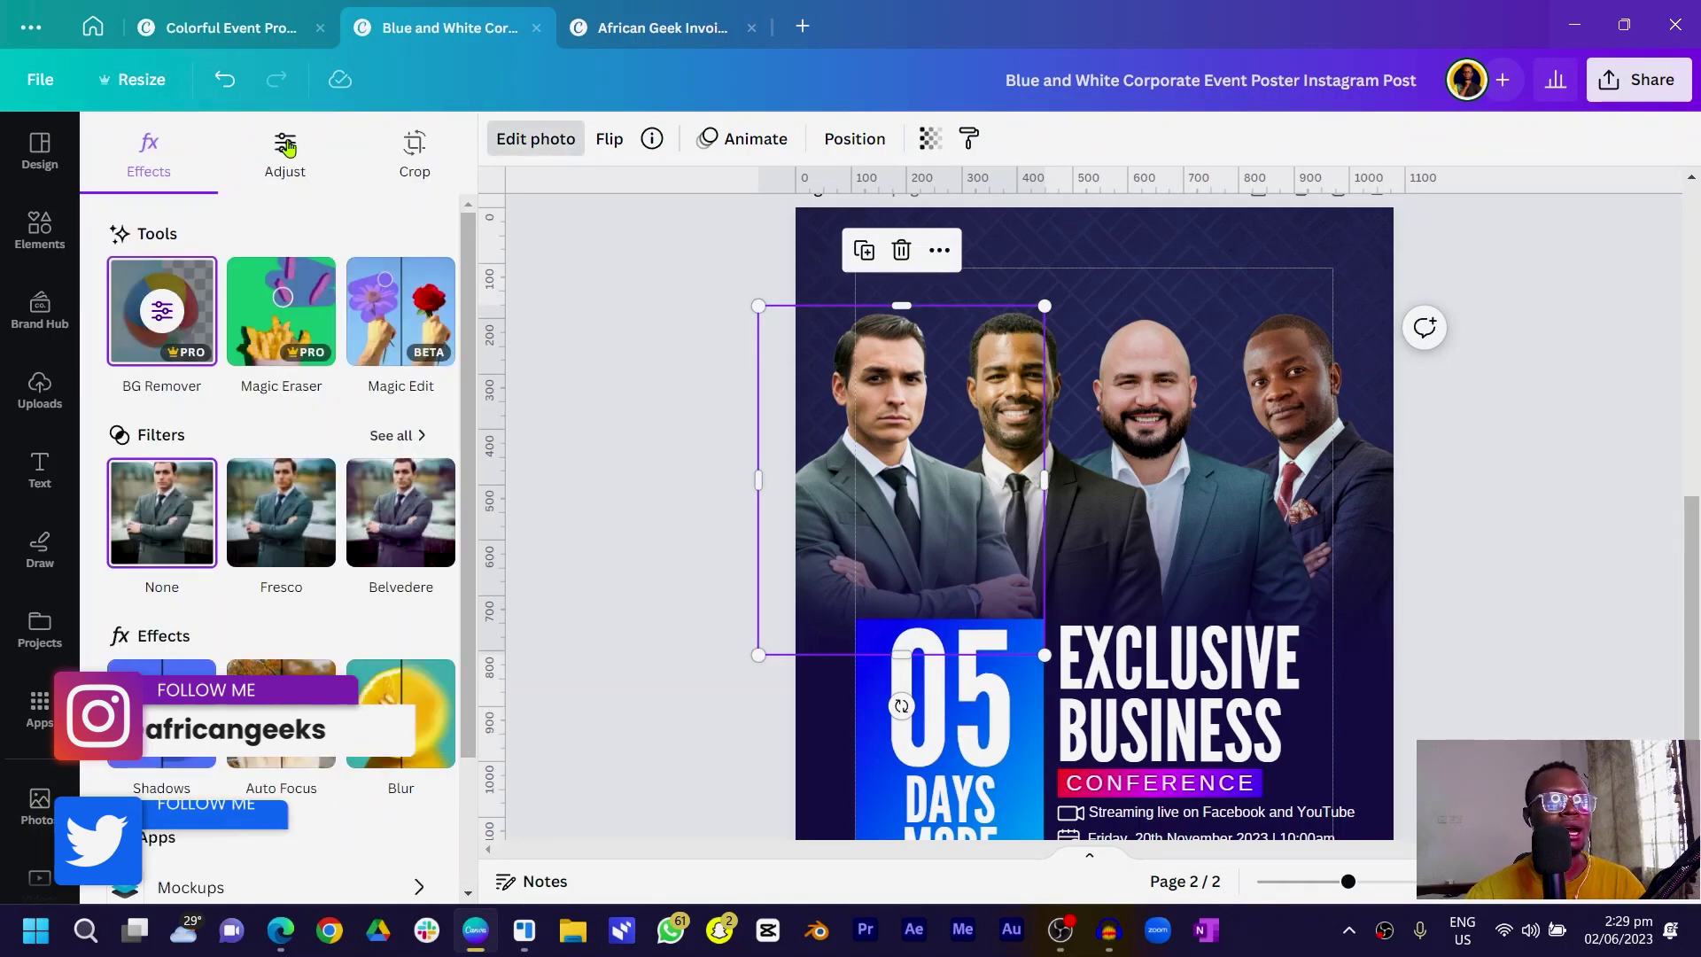
{"action": "left_click", "coordinate": [285, 153]}
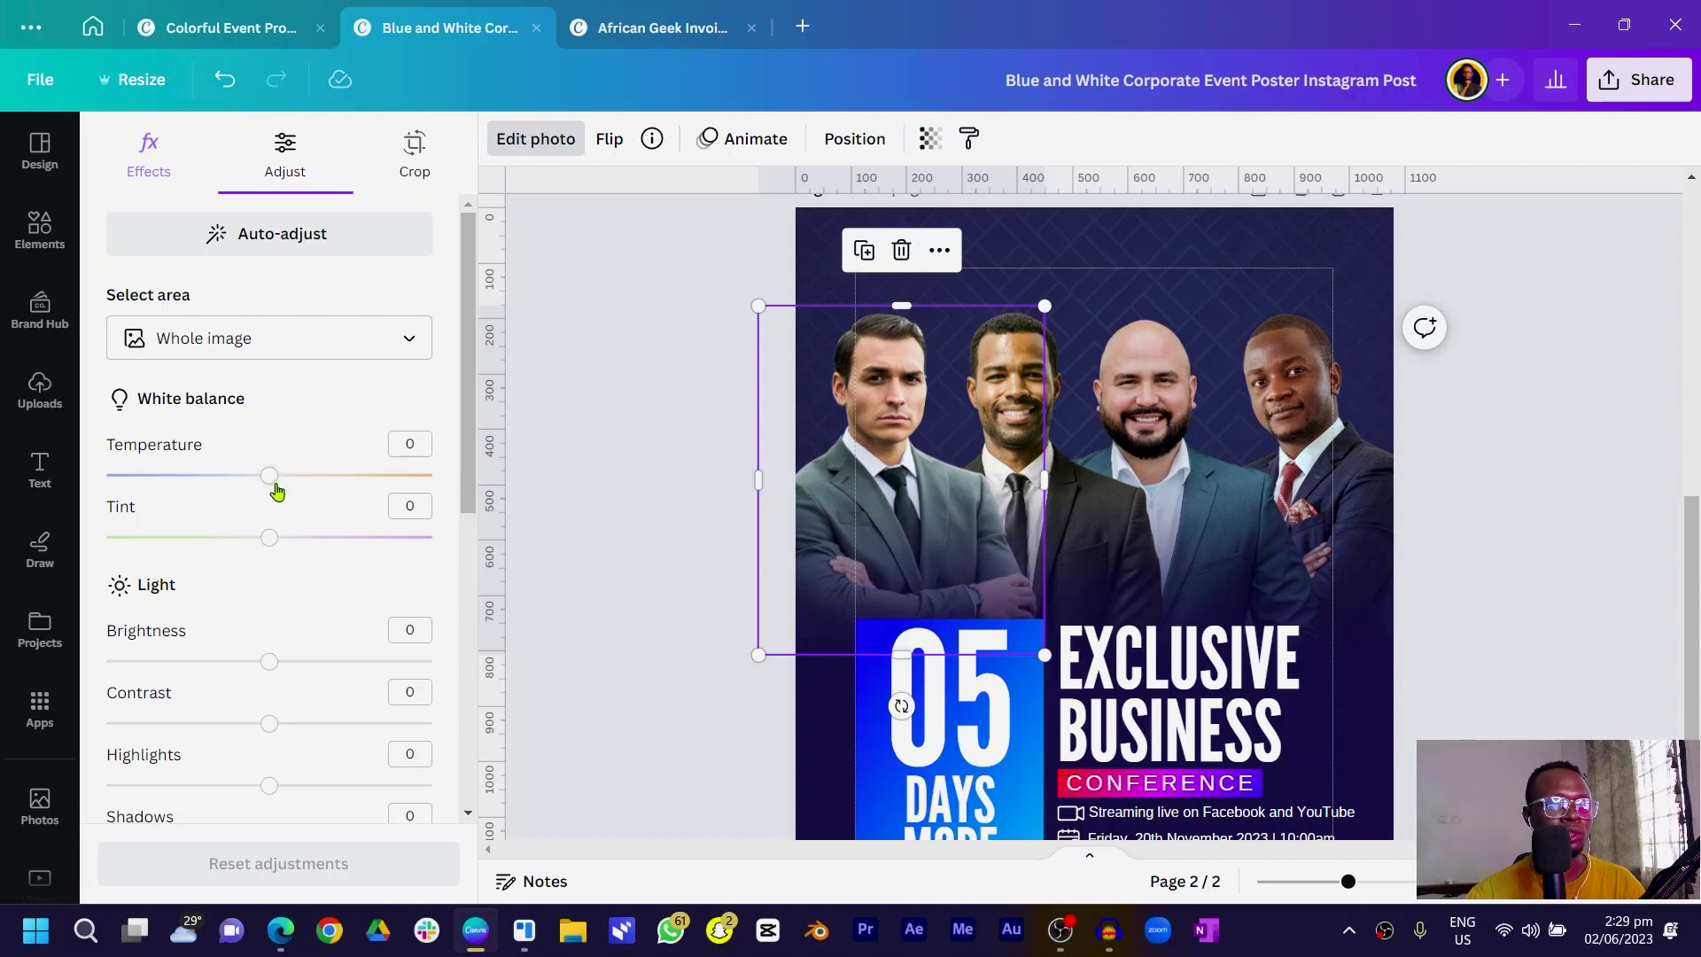
{"action": "left_click_drag", "start_coordinate": [275, 488], "coordinate": [127, 494]}
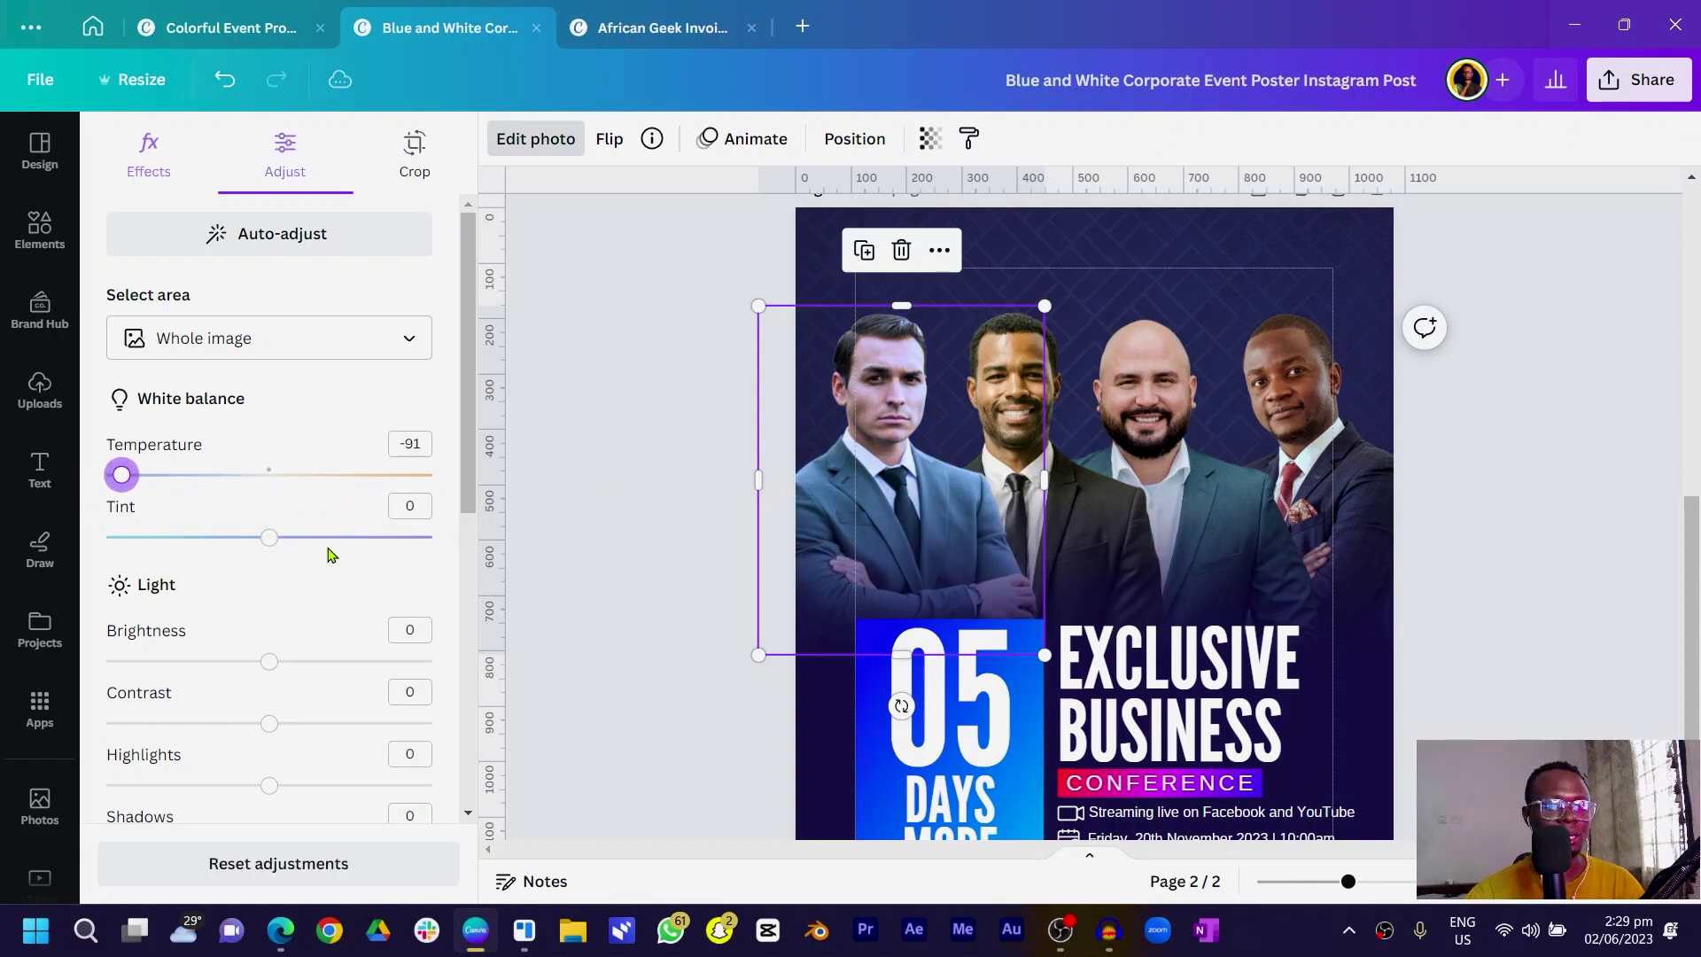
{"action": "left_click_drag", "start_coordinate": [330, 537], "coordinate": [361, 543]}
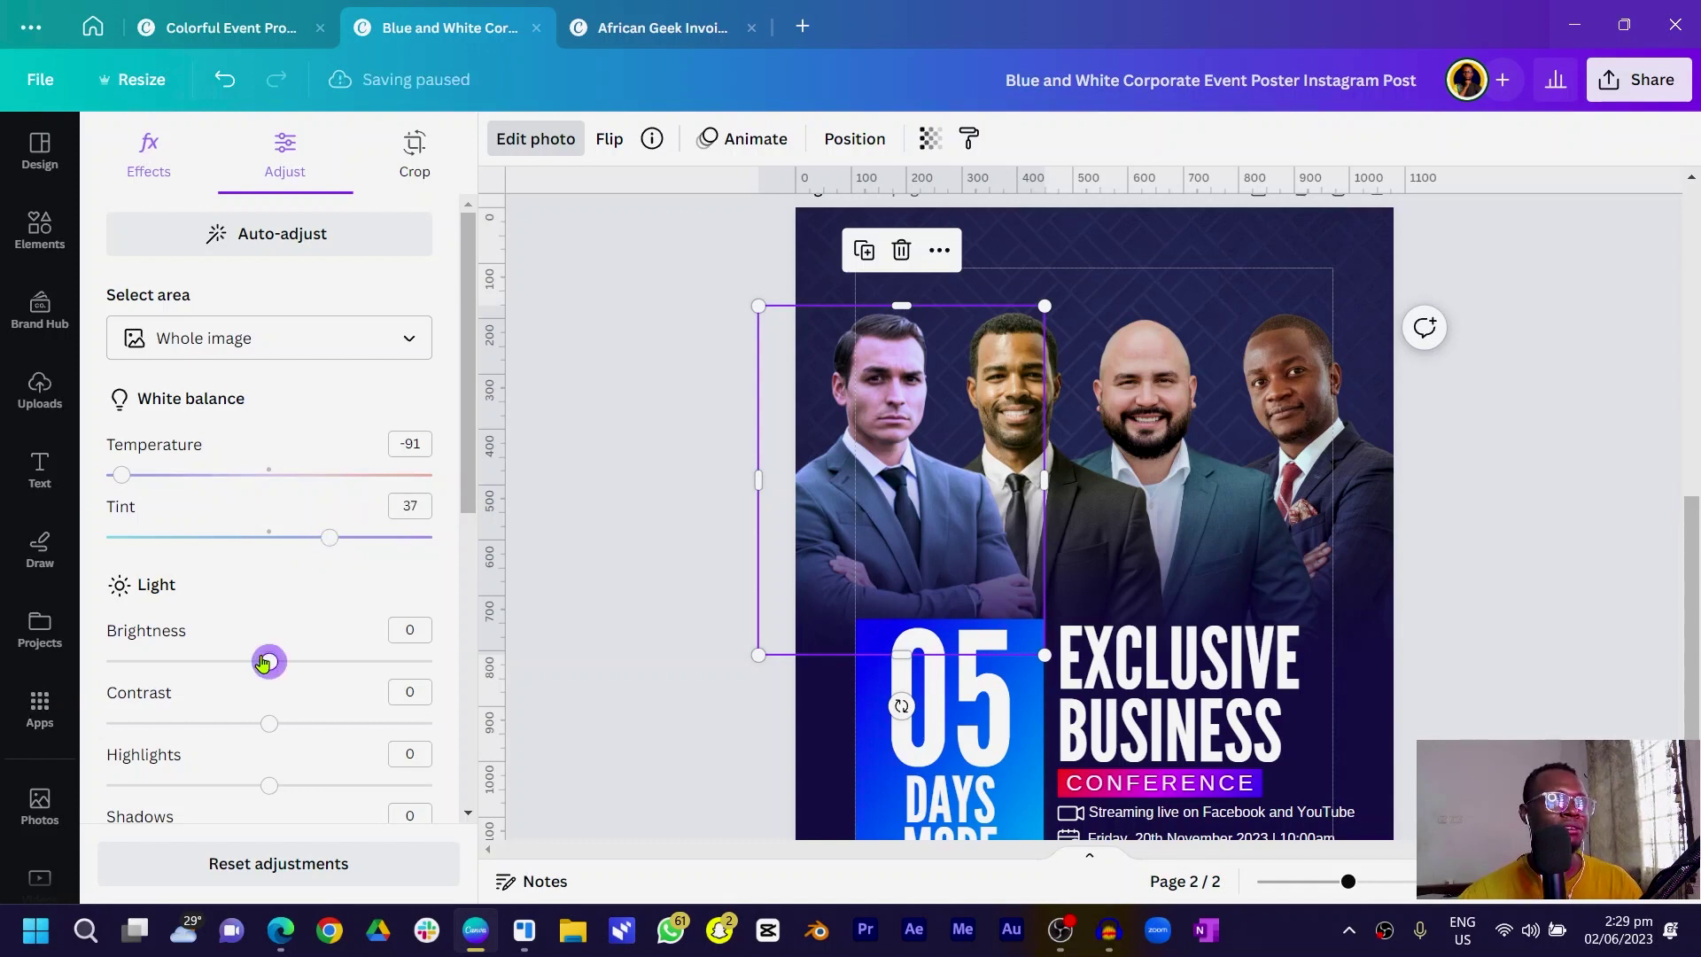
Set the grey-suited man's photo to brightness -10, contrast 11, highlights 8 and vibrance 20
{"action": "left_click_drag", "start_coordinate": [256, 660], "coordinate": [253, 660]}
{"action": "scroll", "coordinate": [284, 668], "scroll_direction": "down", "scroll_amount": 3}
{"action": "left_click", "coordinate": [288, 503]}
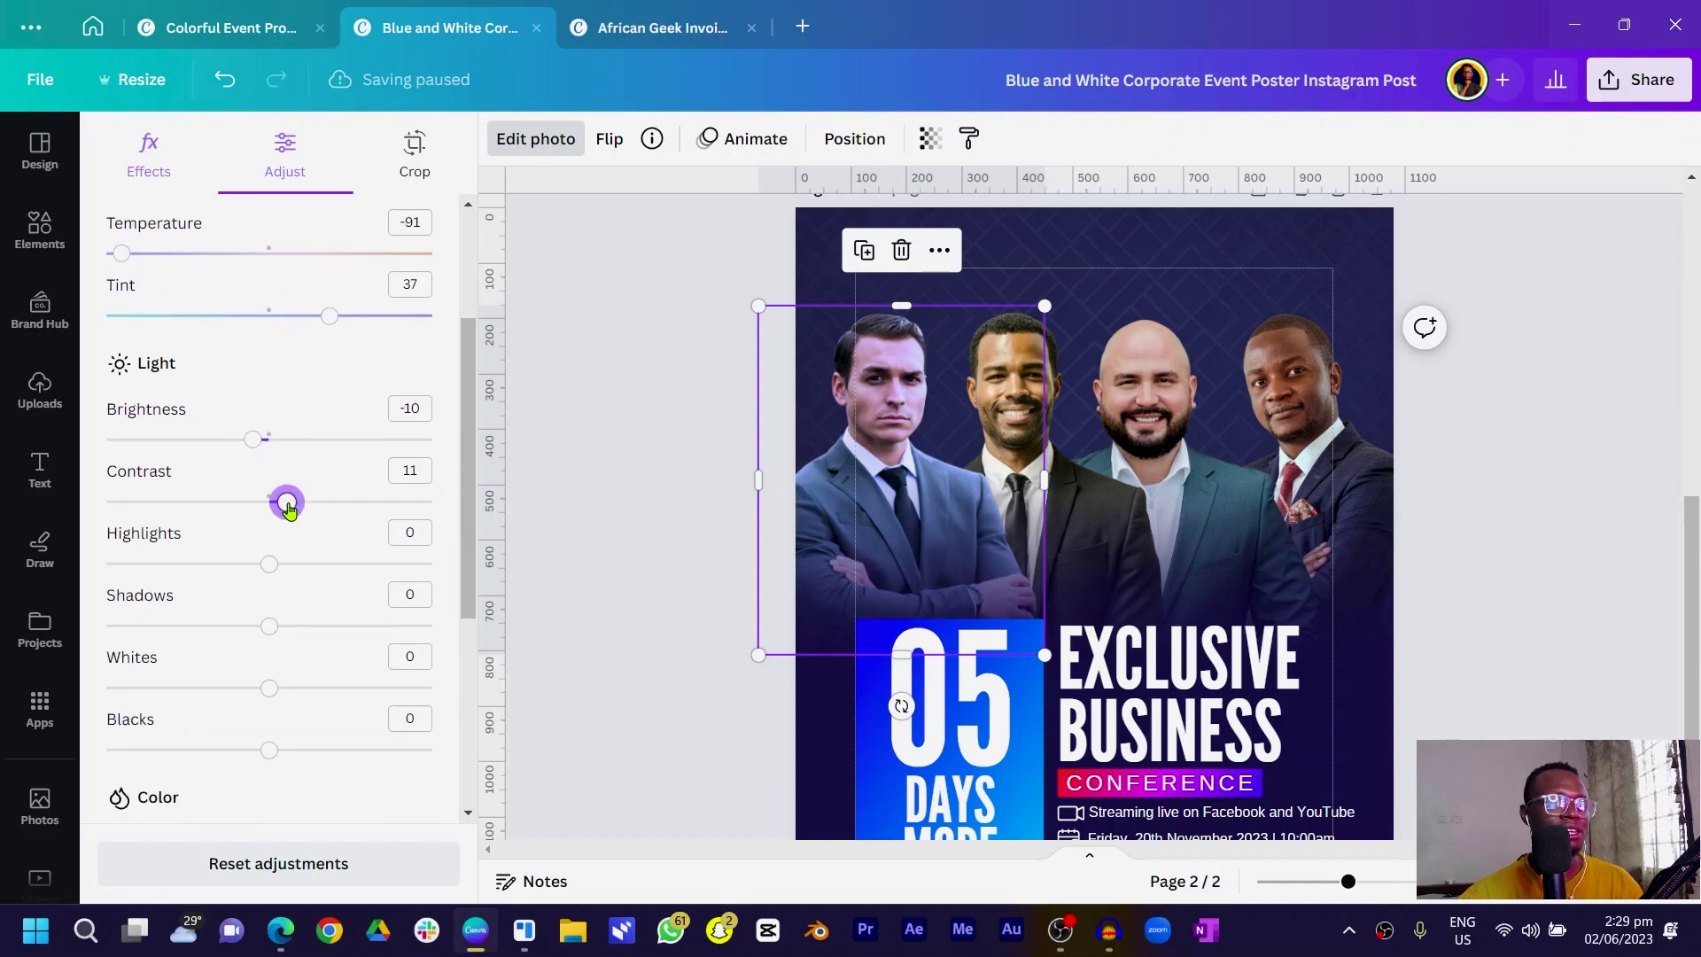
{"action": "left_click", "coordinate": [284, 565]}
{"action": "scroll", "coordinate": [201, 695], "scroll_direction": "down", "scroll_amount": 5}
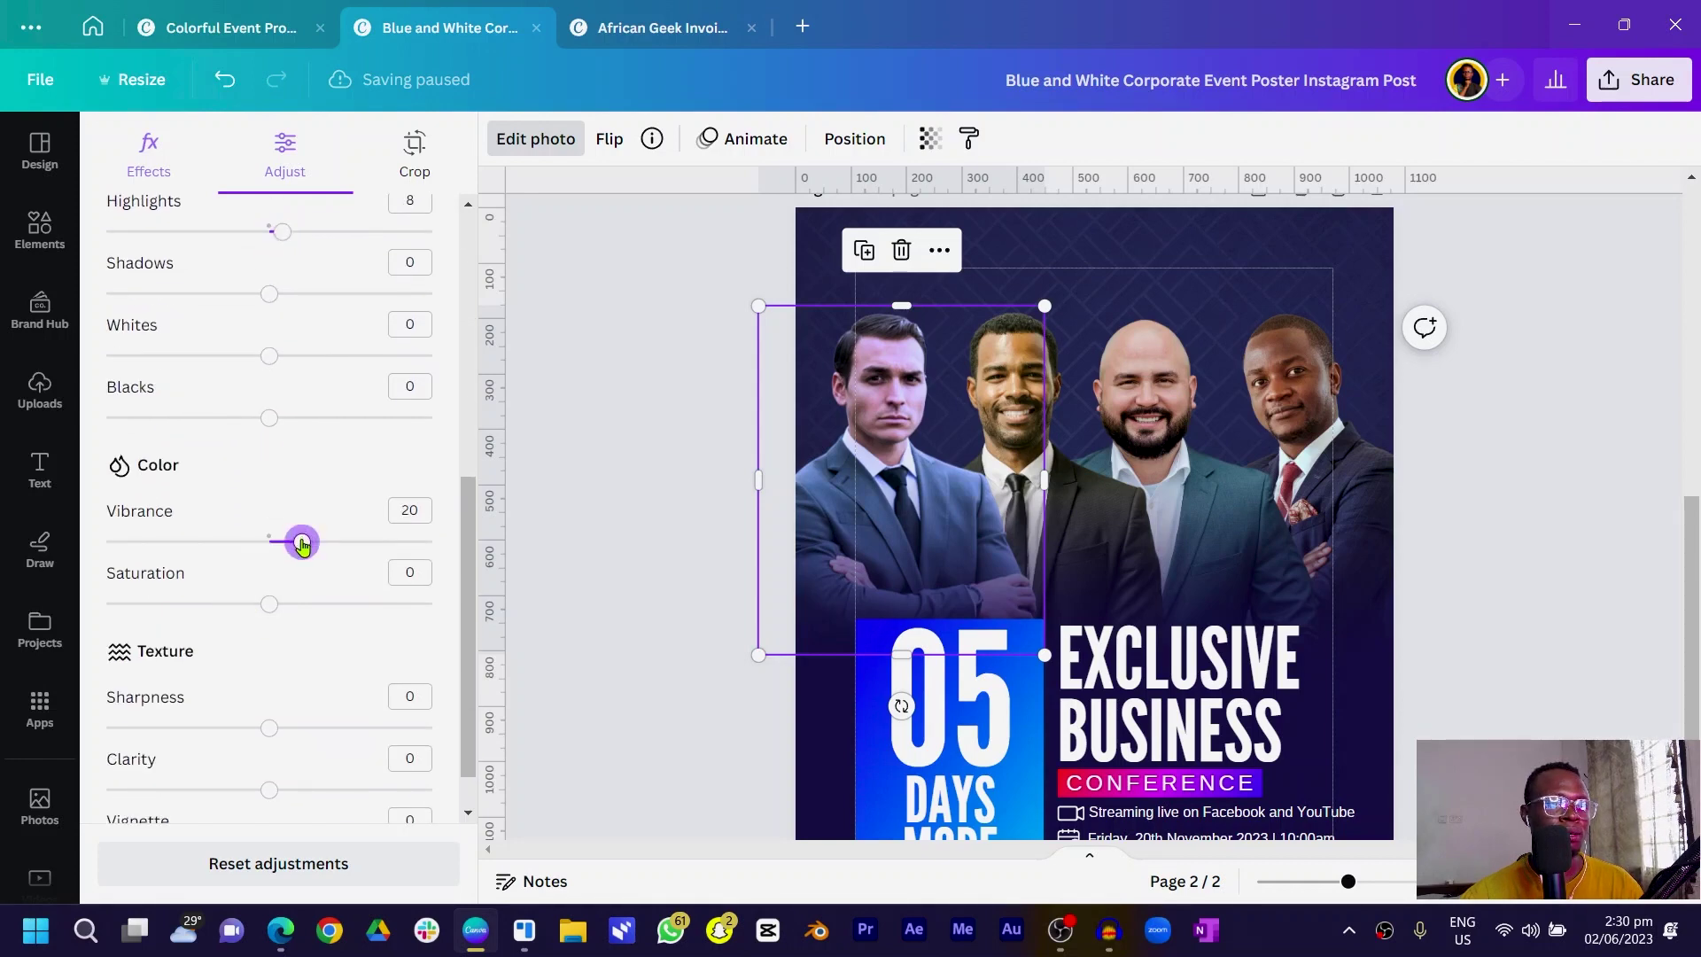
{"action": "left_click", "coordinate": [588, 584]}
Copy the style of the first man's photo onto the second, black-suited man's photo and open that photo's editing options
{"action": "right_click", "coordinate": [869, 355]}
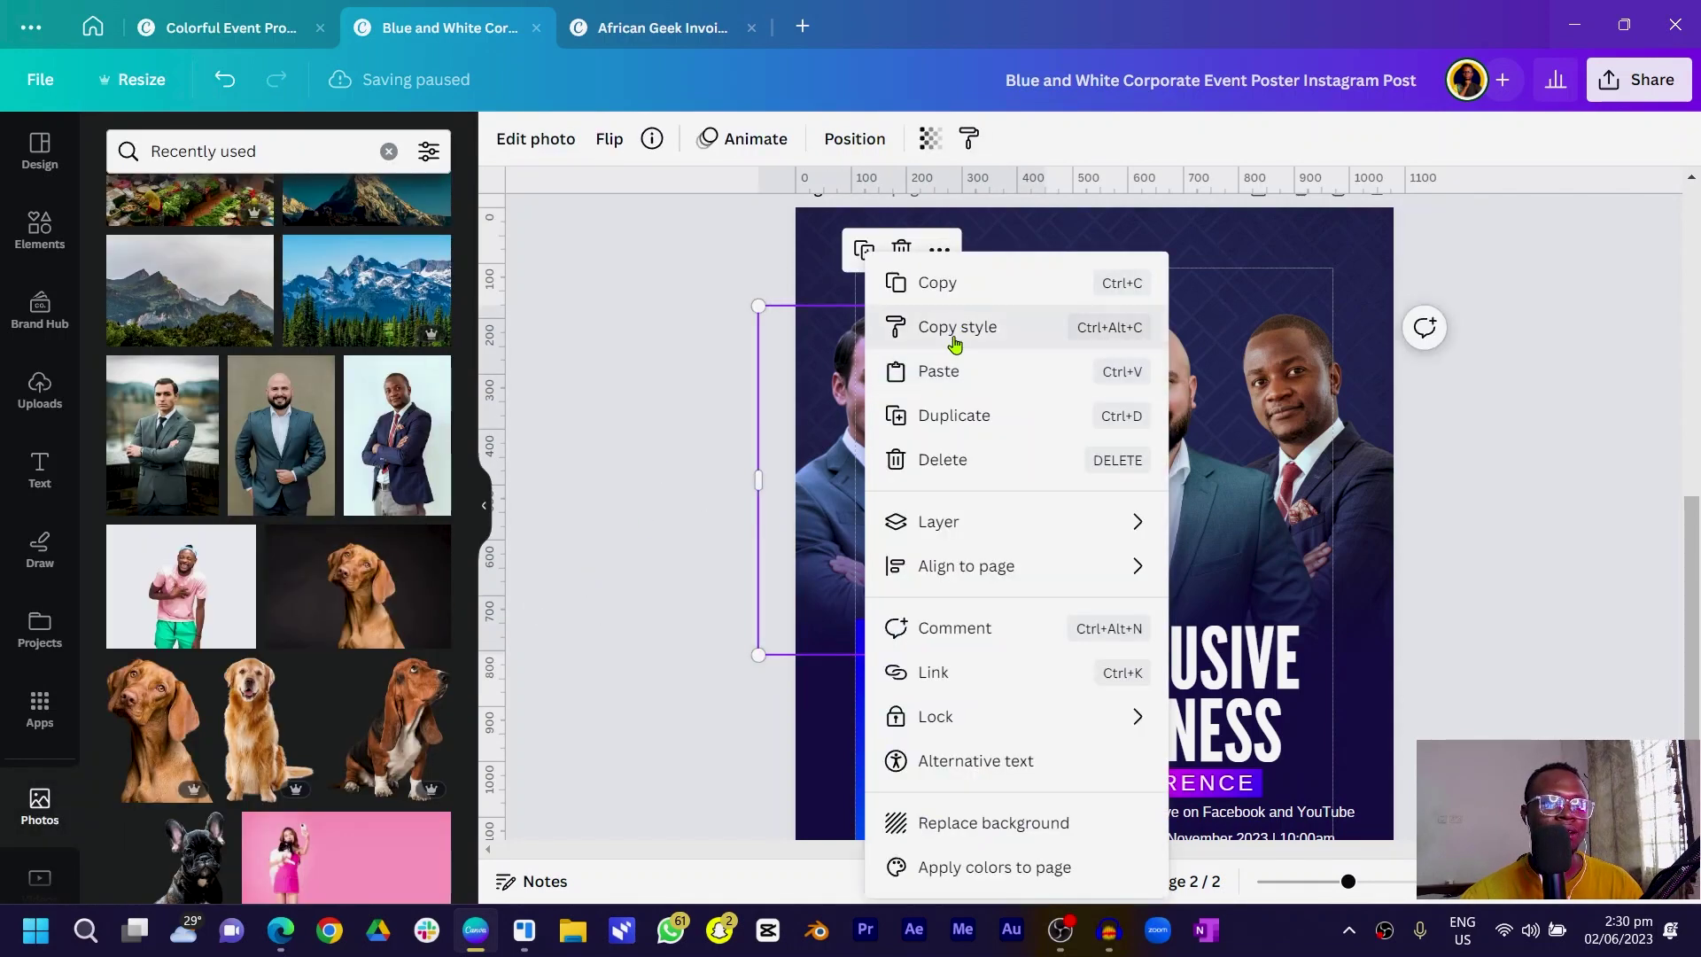
{"action": "left_click", "coordinate": [954, 329]}
{"action": "left_click", "coordinate": [1059, 380]}
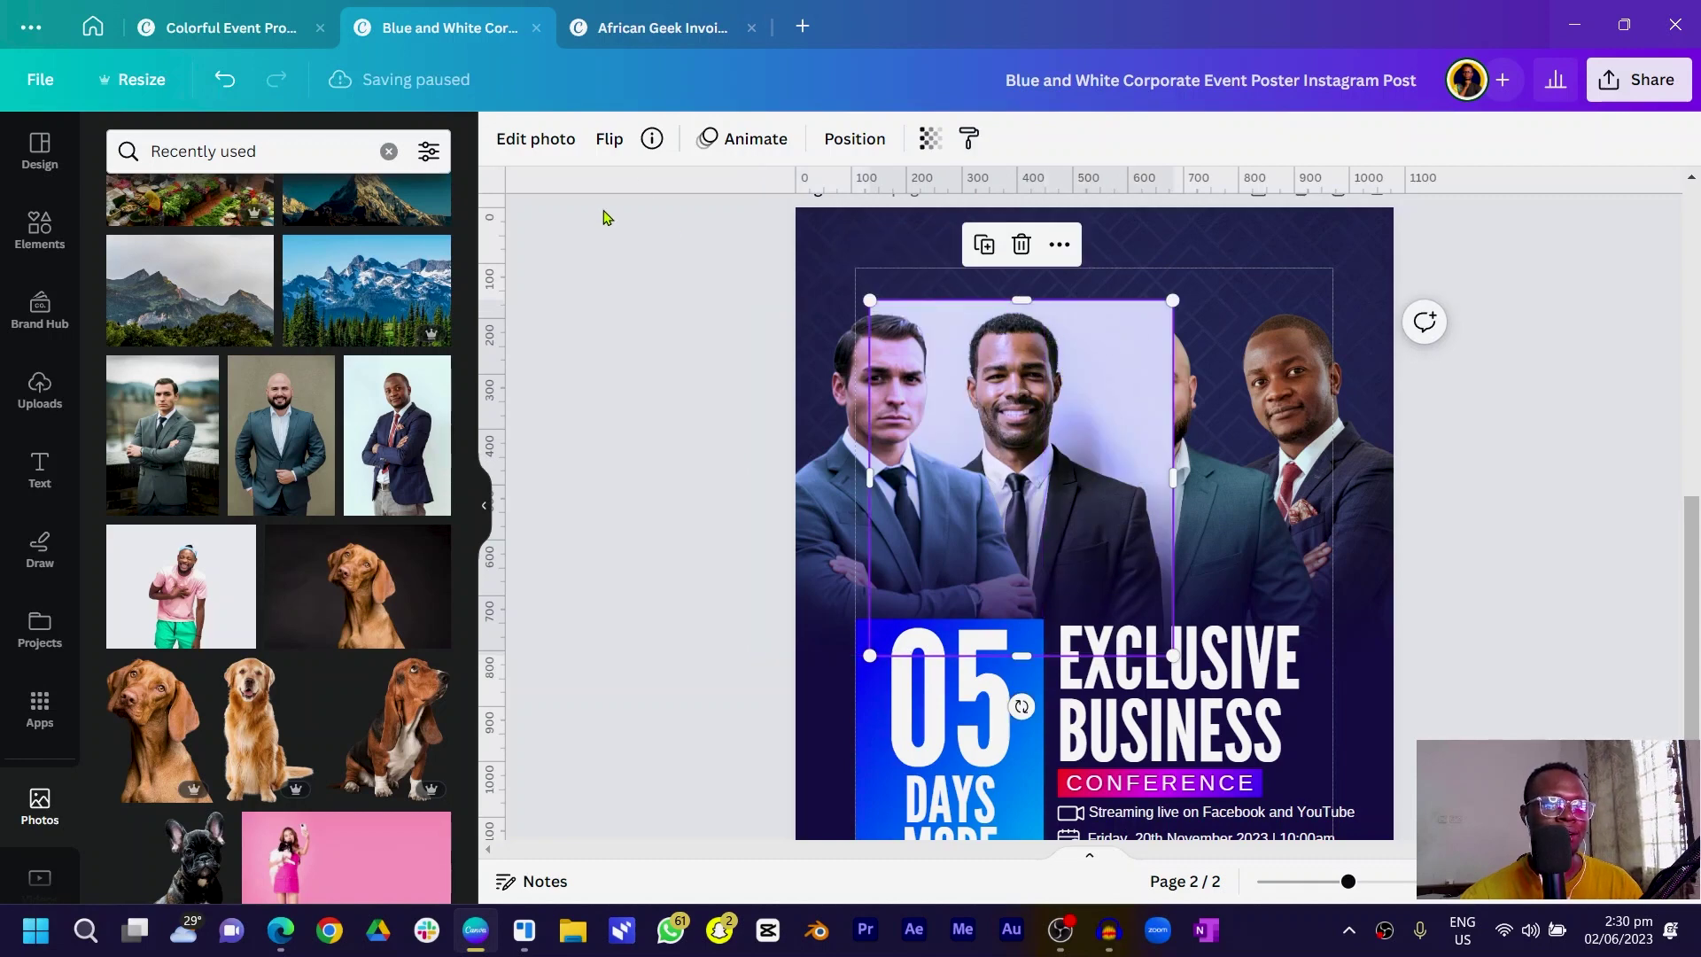
{"action": "left_click", "coordinate": [557, 138]}
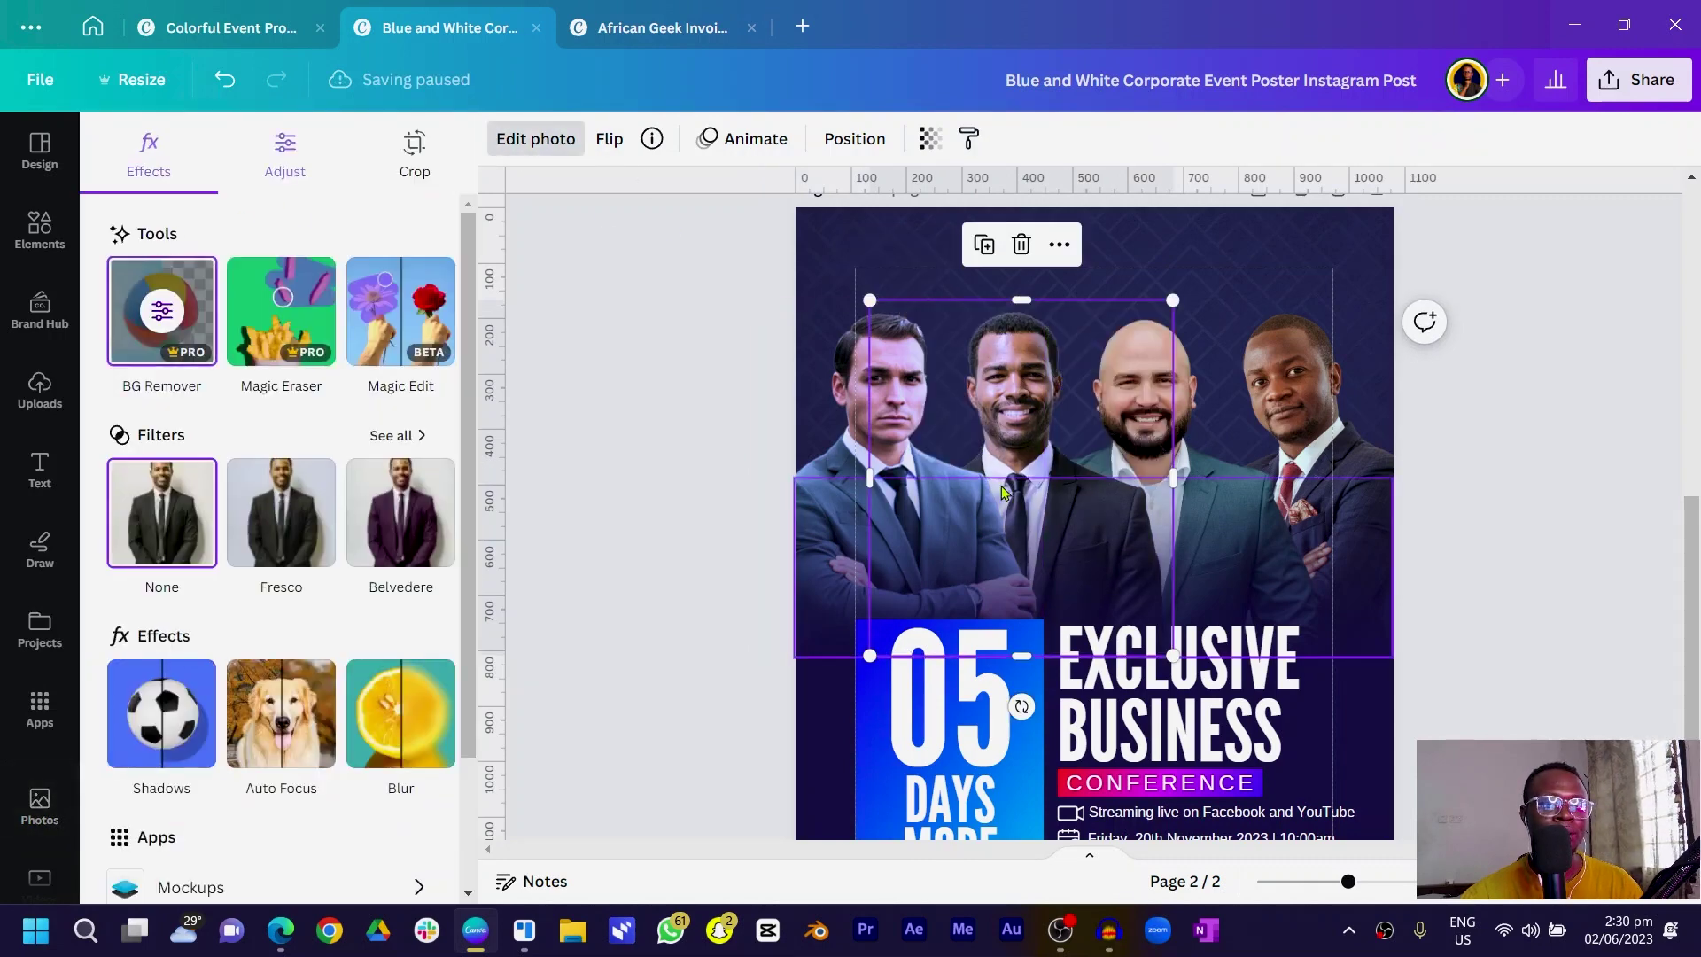
Copy the style of the black-suited man's photo onto the photos of the bald man and the fourth man
{"action": "right_click", "coordinate": [1076, 399]}
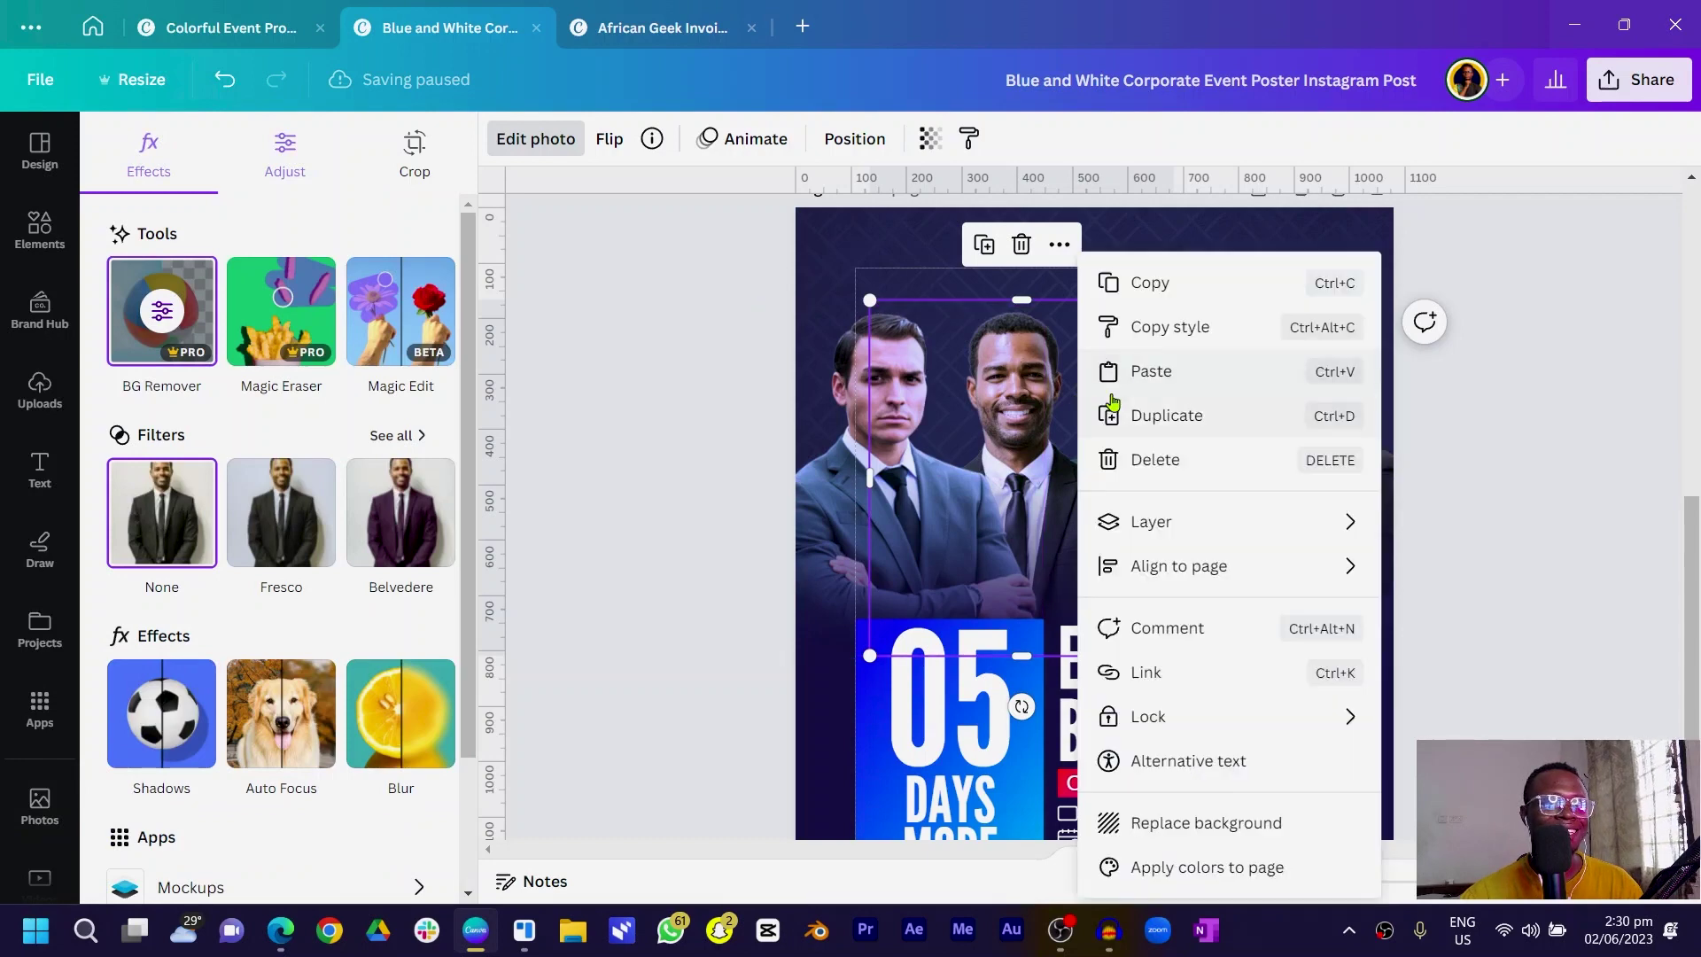
{"action": "left_click", "coordinate": [1152, 327]}
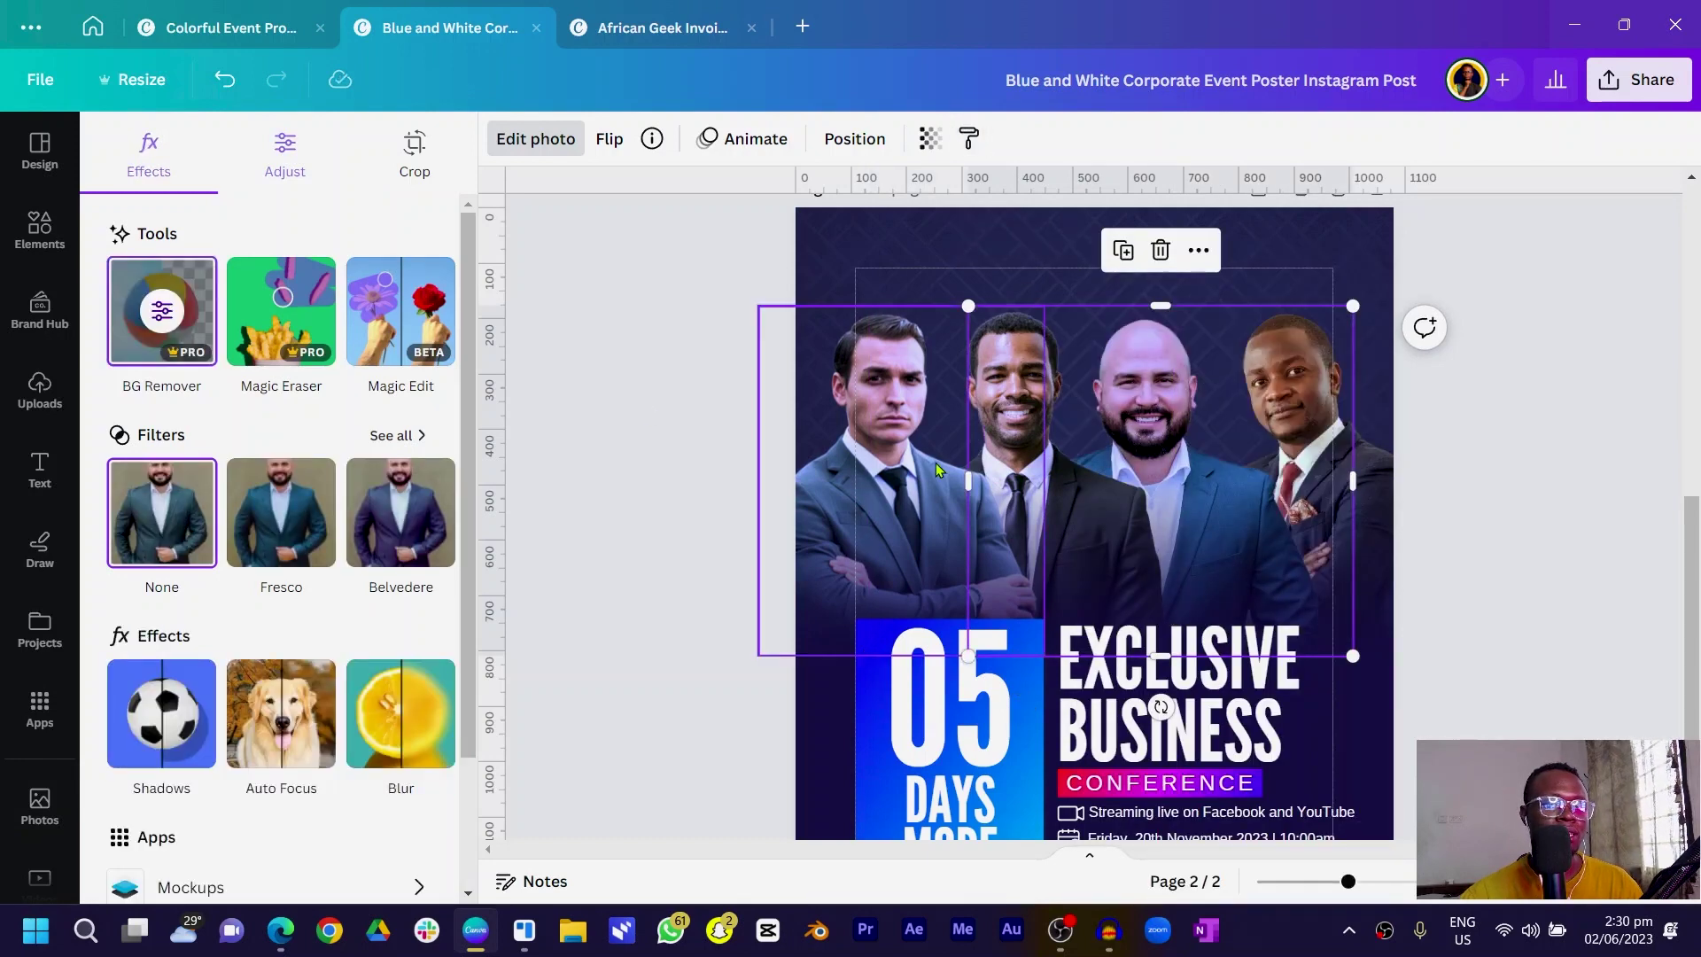
{"action": "left_click", "coordinate": [939, 469]}
{"action": "right_click", "coordinate": [1151, 381]}
{"action": "left_click", "coordinate": [1178, 327]}
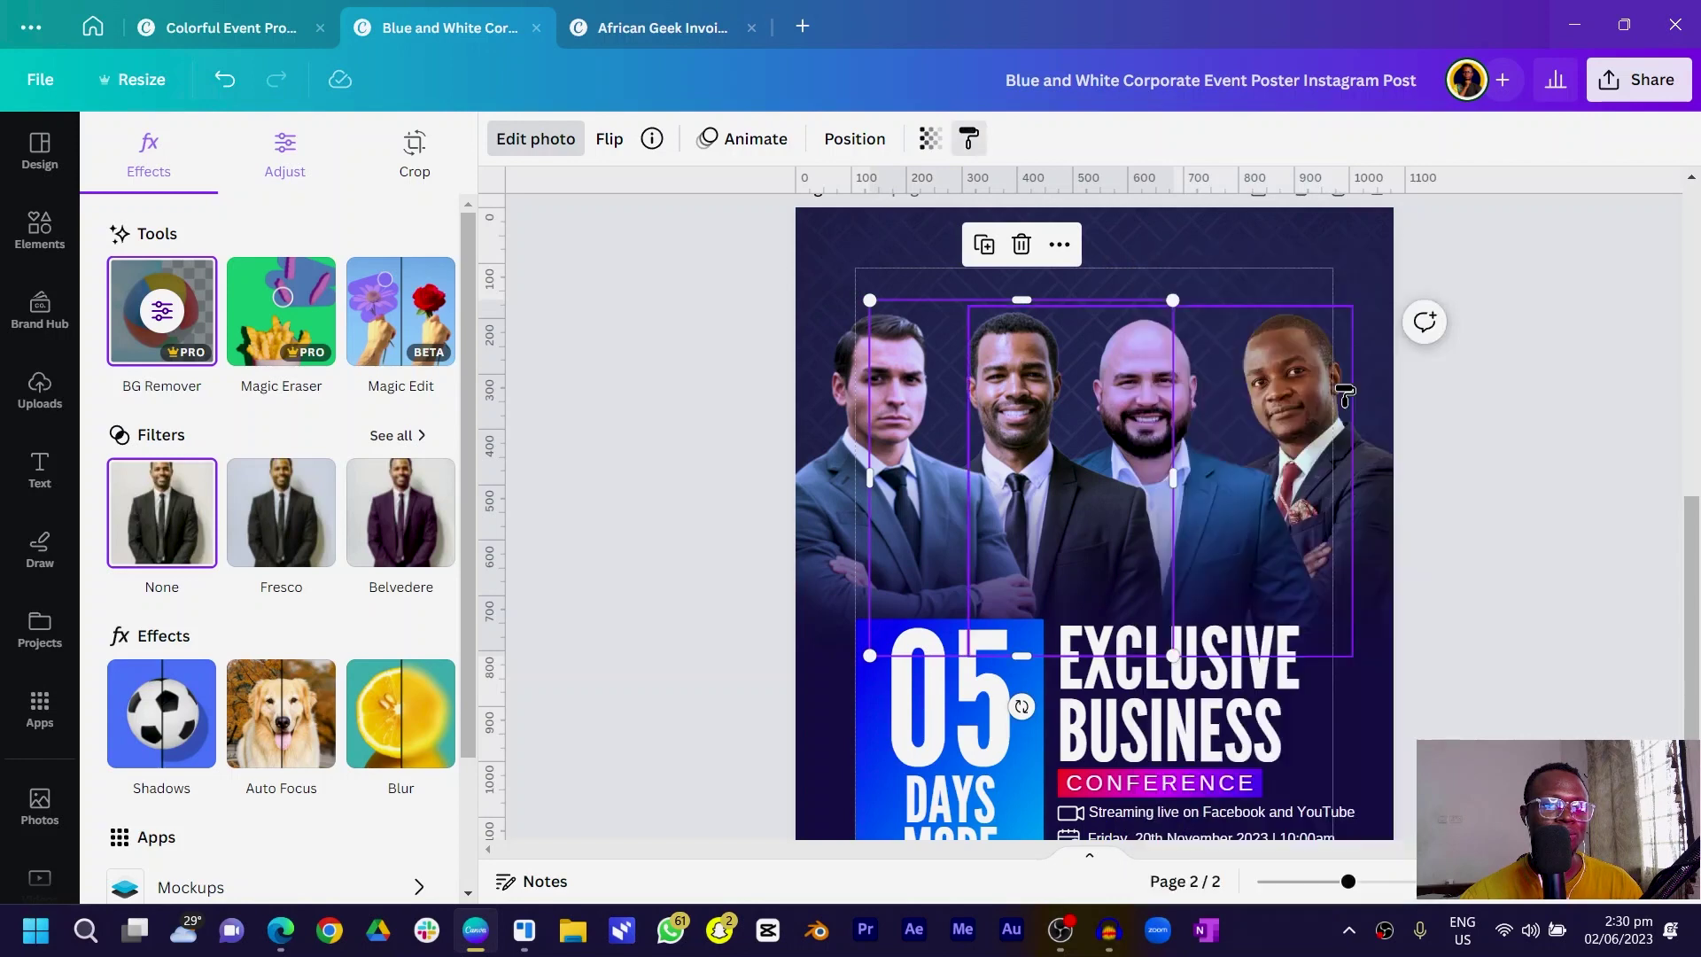
{"action": "left_click", "coordinate": [1344, 394]}
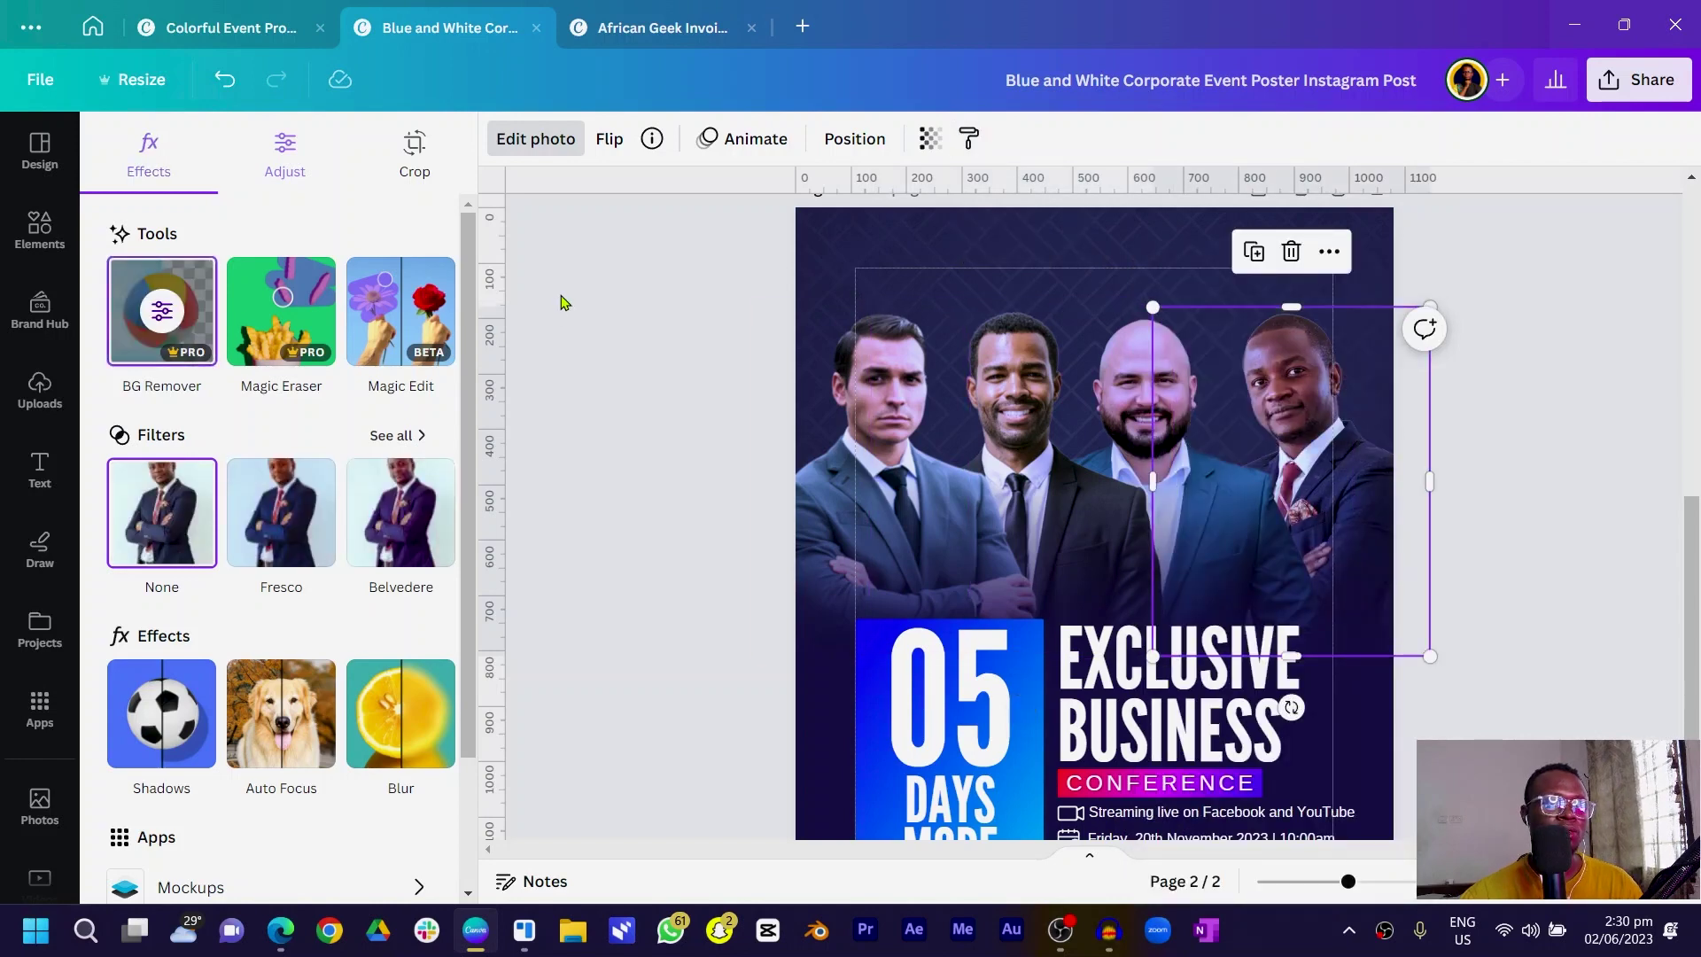
Copy the four speaker name labels from page 1 and paste them above the men on page 2
{"action": "scroll", "coordinate": [634, 390], "scroll_direction": "down", "scroll_amount": 3}
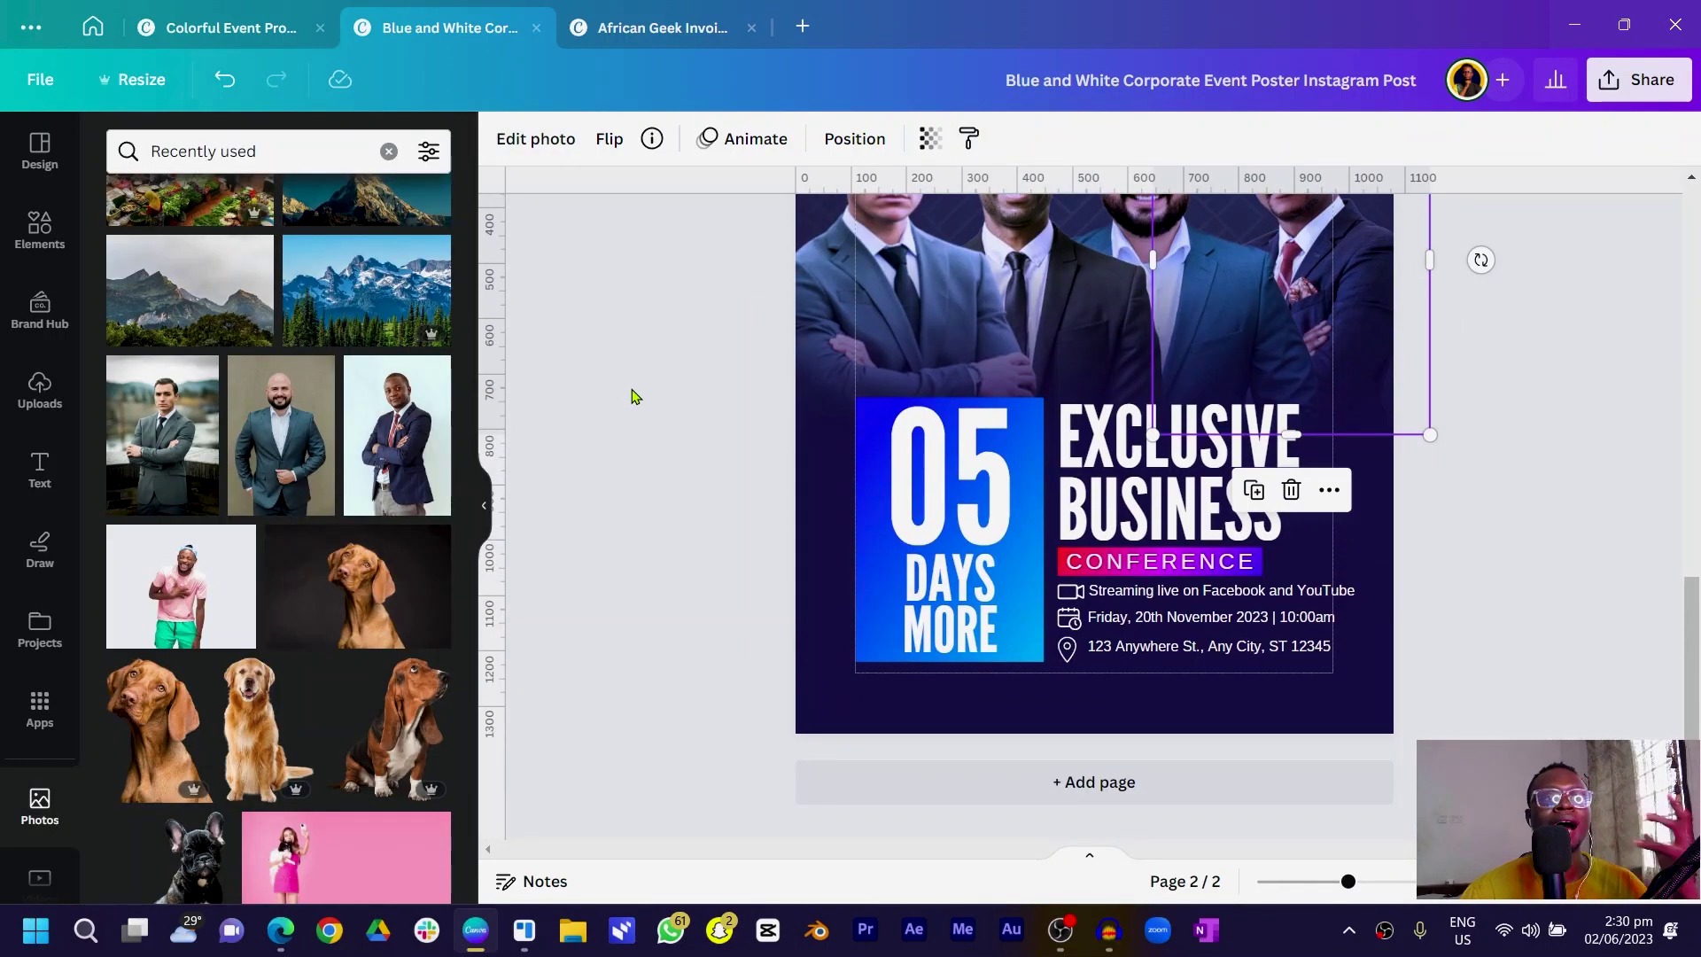
{"action": "scroll", "coordinate": [634, 396], "scroll_direction": "up", "scroll_amount": 10}
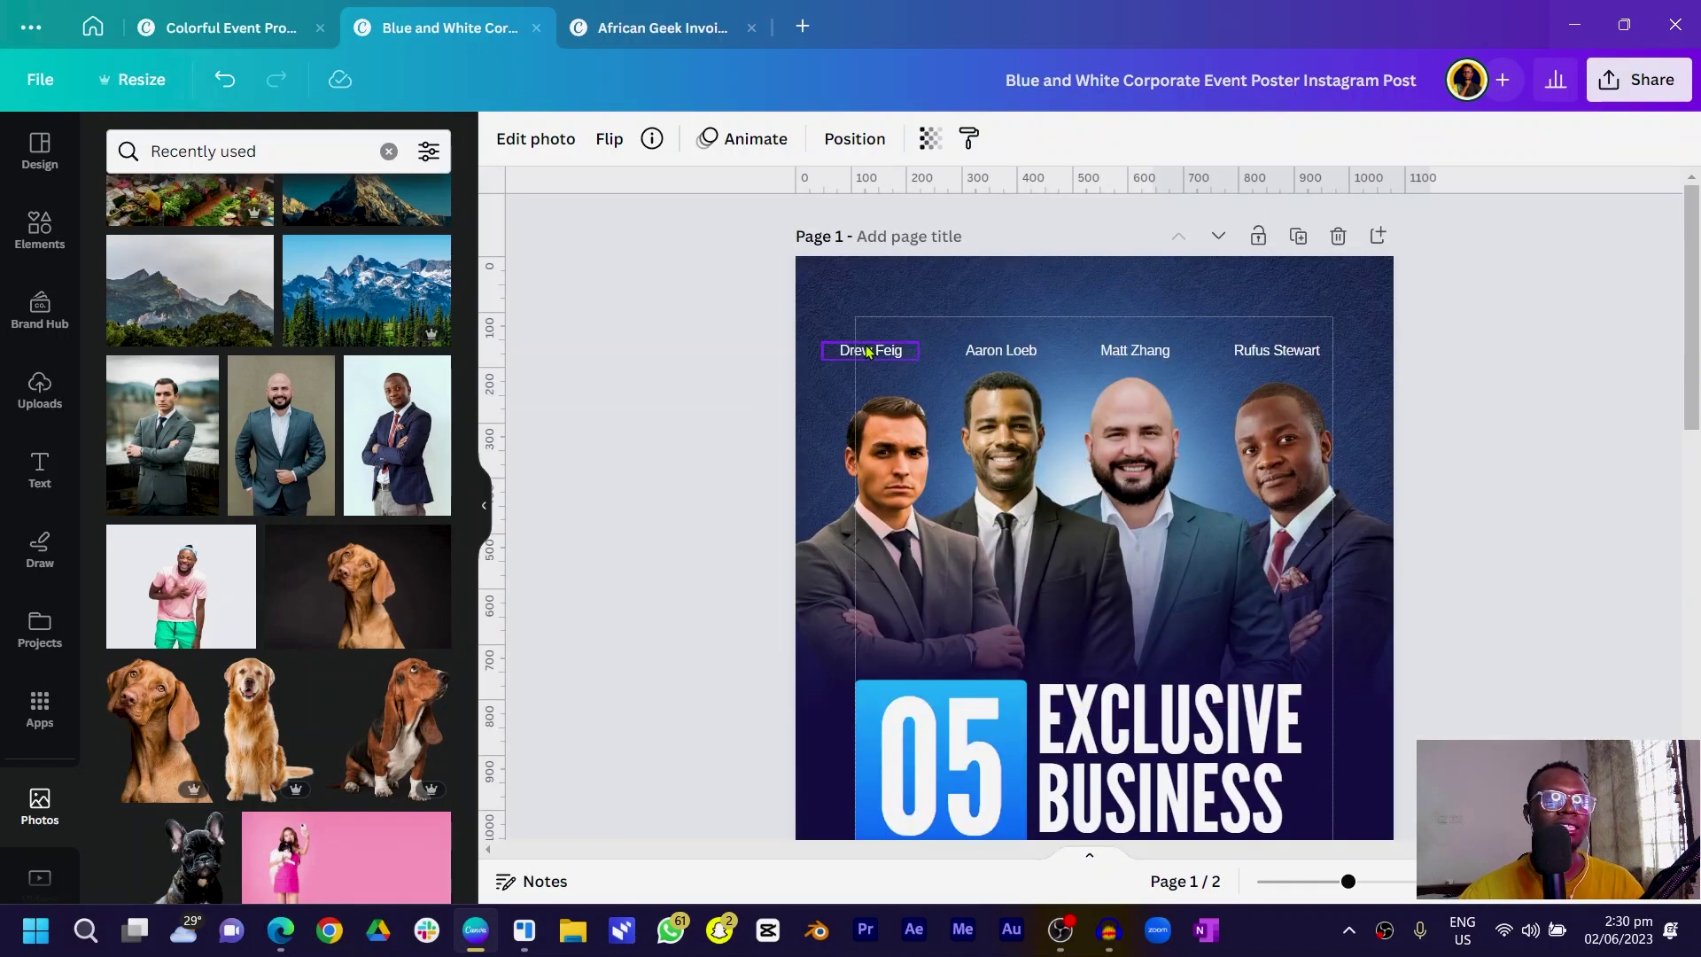
{"action": "left_click", "coordinate": [868, 351]}
{"action": "left_click", "coordinate": [1001, 351], "text": "shift"}
{"action": "left_click", "coordinate": [1136, 352], "text": "shift"}
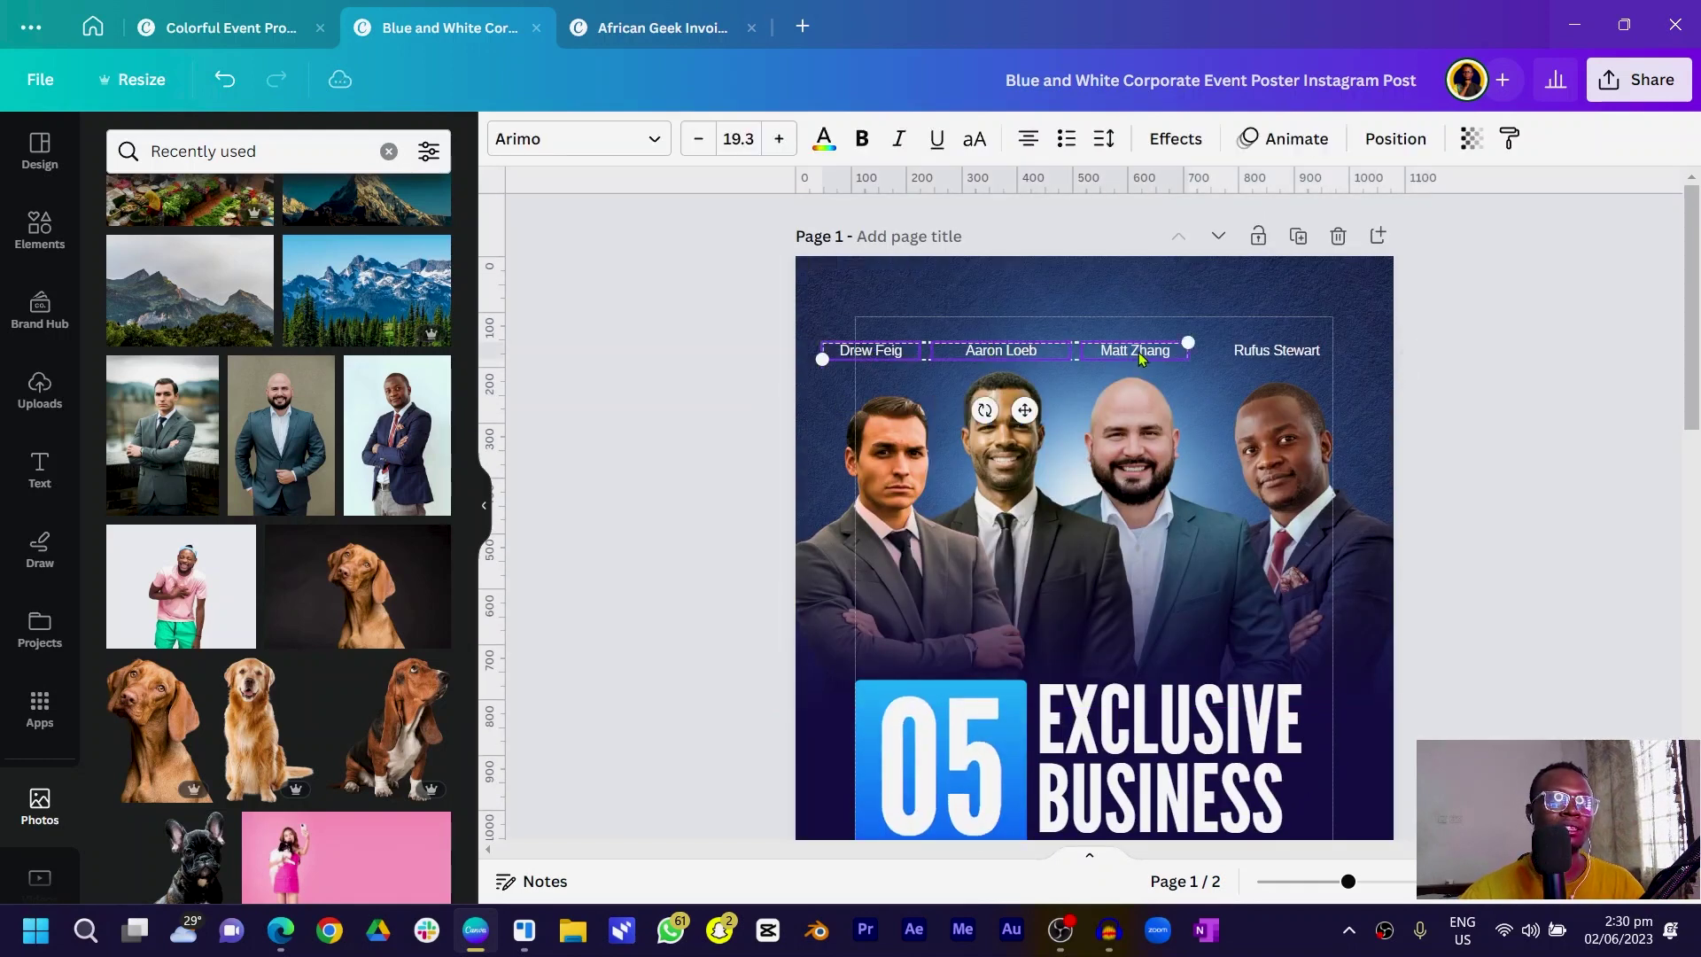
{"action": "left_click", "coordinate": [1292, 352], "text": "shift"}
{"action": "key", "text": "ctrl+c"}
{"action": "scroll", "coordinate": [1240, 381], "scroll_direction": "down", "scroll_amount": 8}
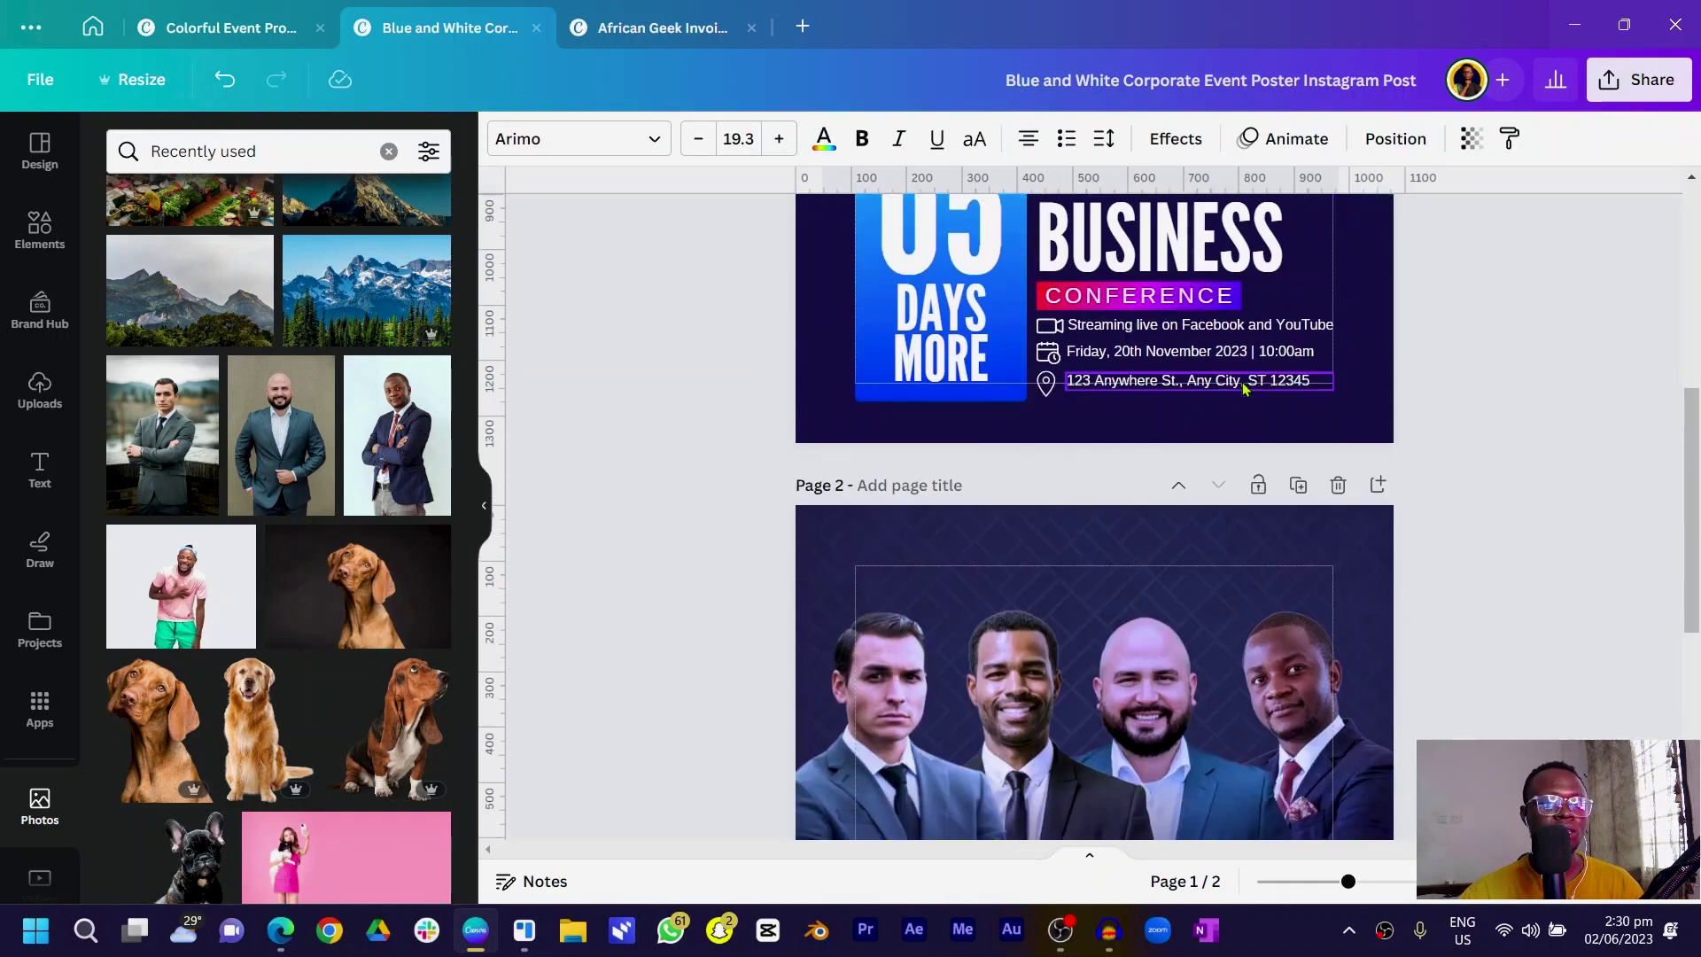
{"action": "key", "text": "ctrl+v"}
{"action": "left_click", "coordinate": [717, 380]}
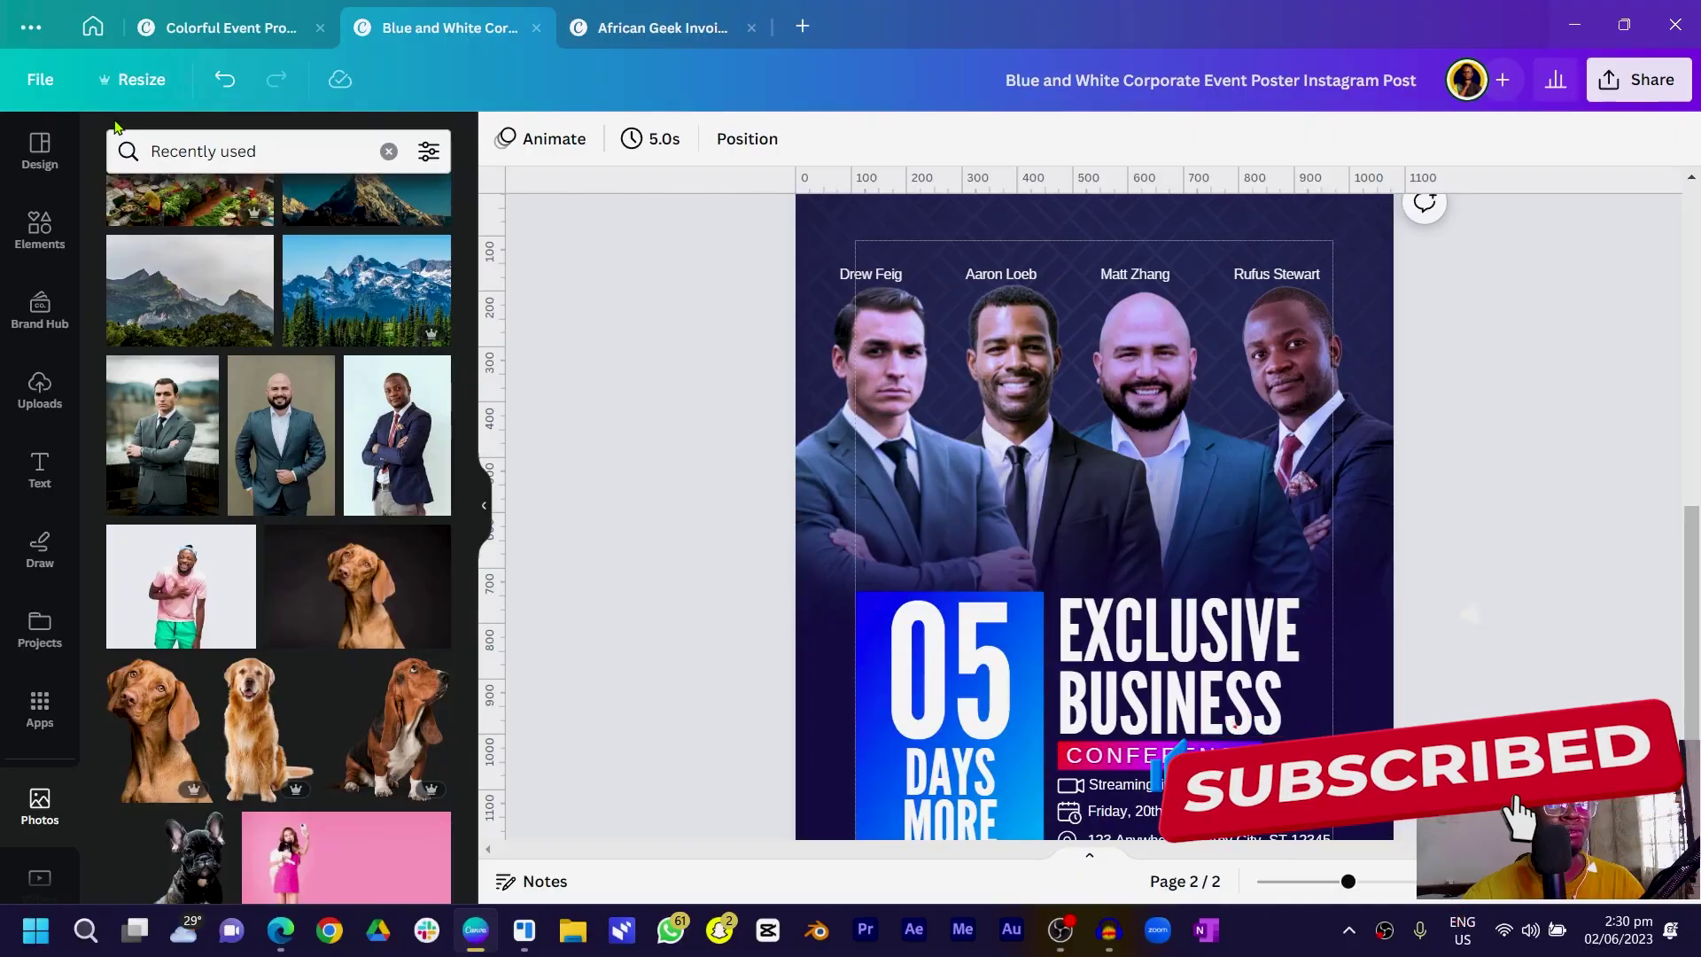
Add the blue light flare image from the uploads to page 2 and move it up over the businessmen
{"action": "left_click", "coordinate": [40, 399]}
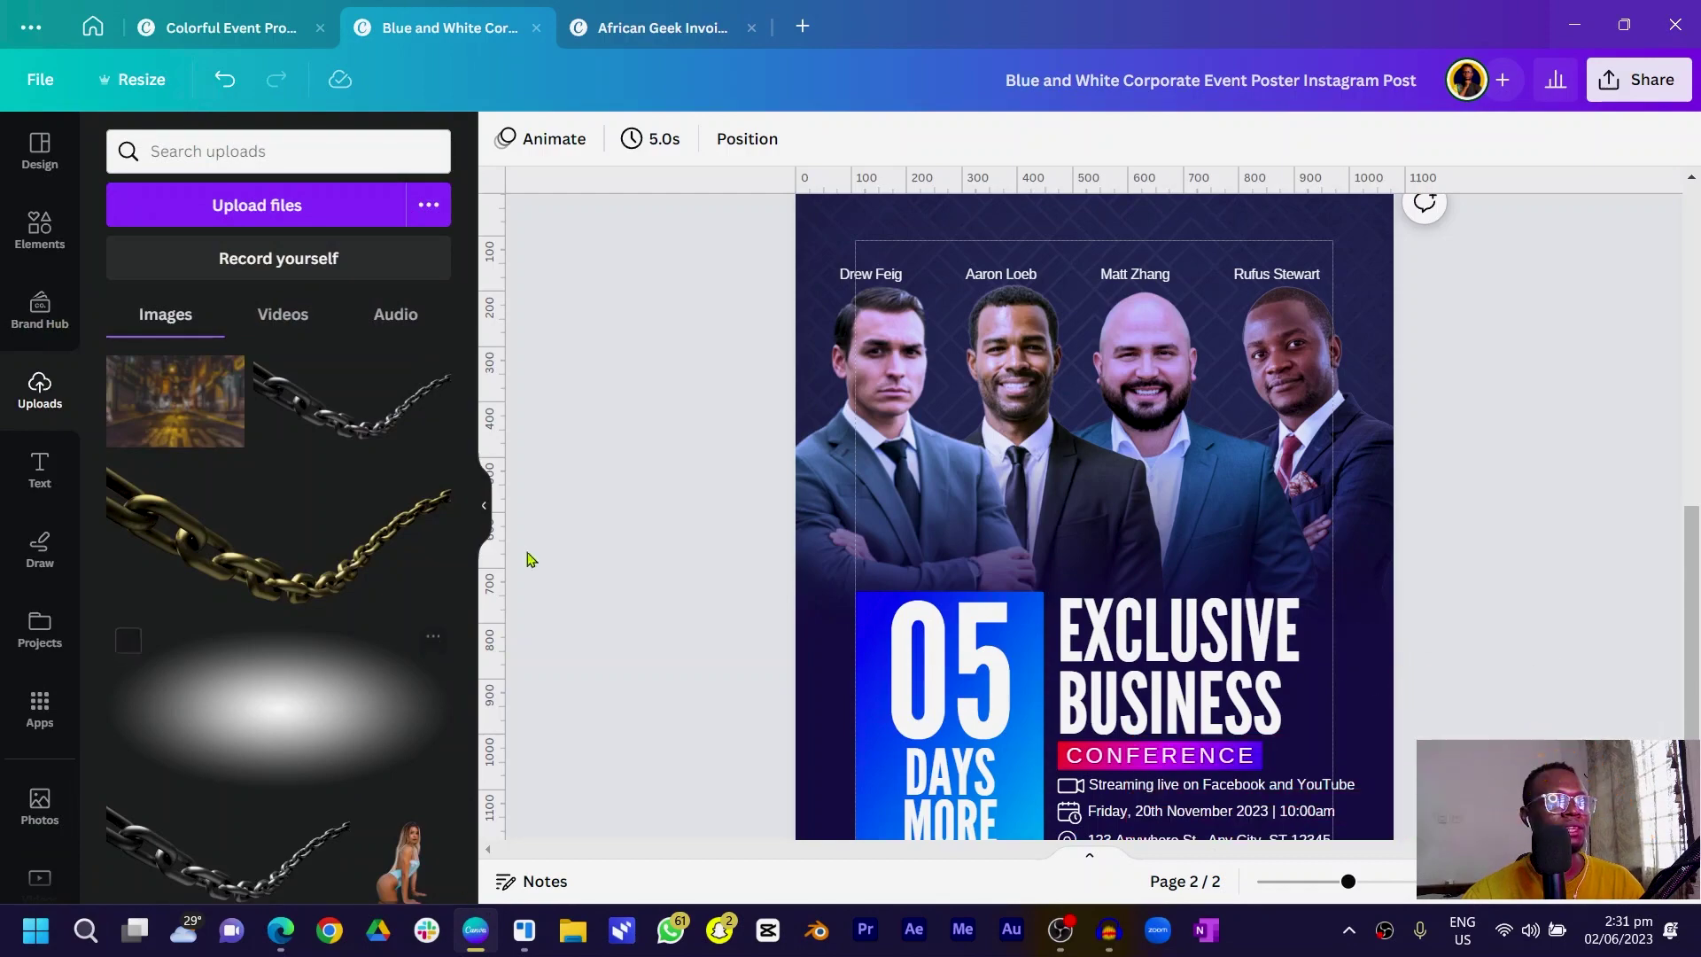
{"action": "scroll", "coordinate": [476, 767], "scroll_direction": "down", "scroll_amount": 5}
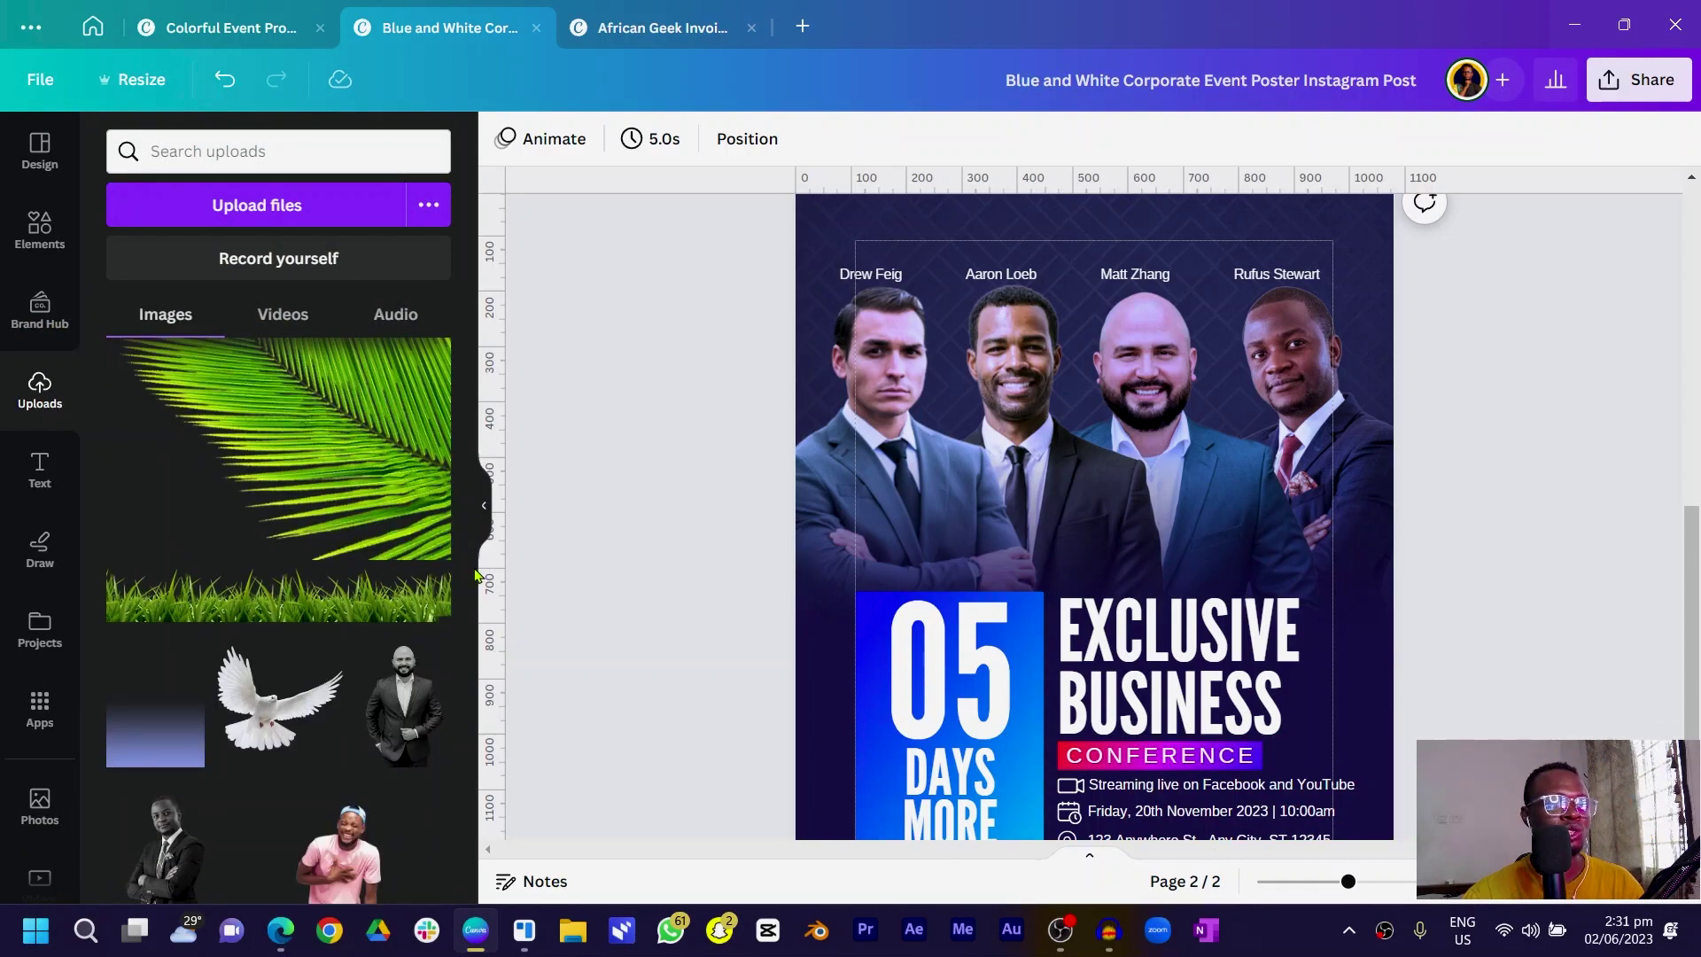
{"action": "scroll", "coordinate": [476, 575], "scroll_direction": "down", "scroll_amount": 15}
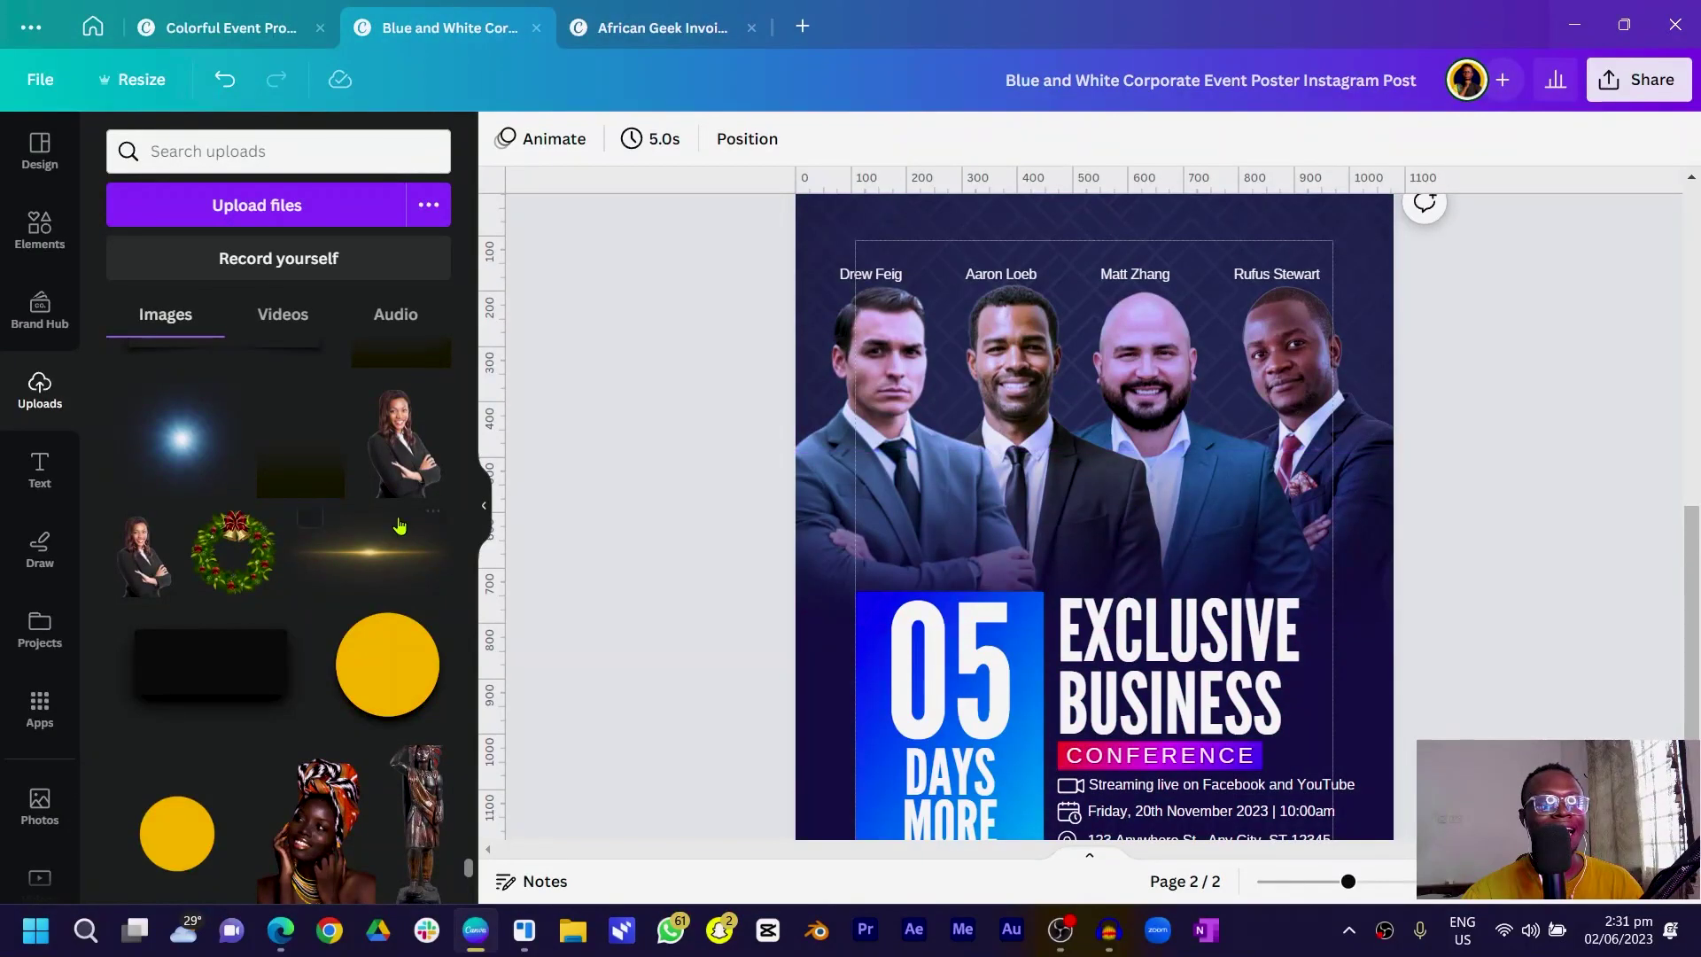
{"action": "left_click", "coordinate": [191, 449]}
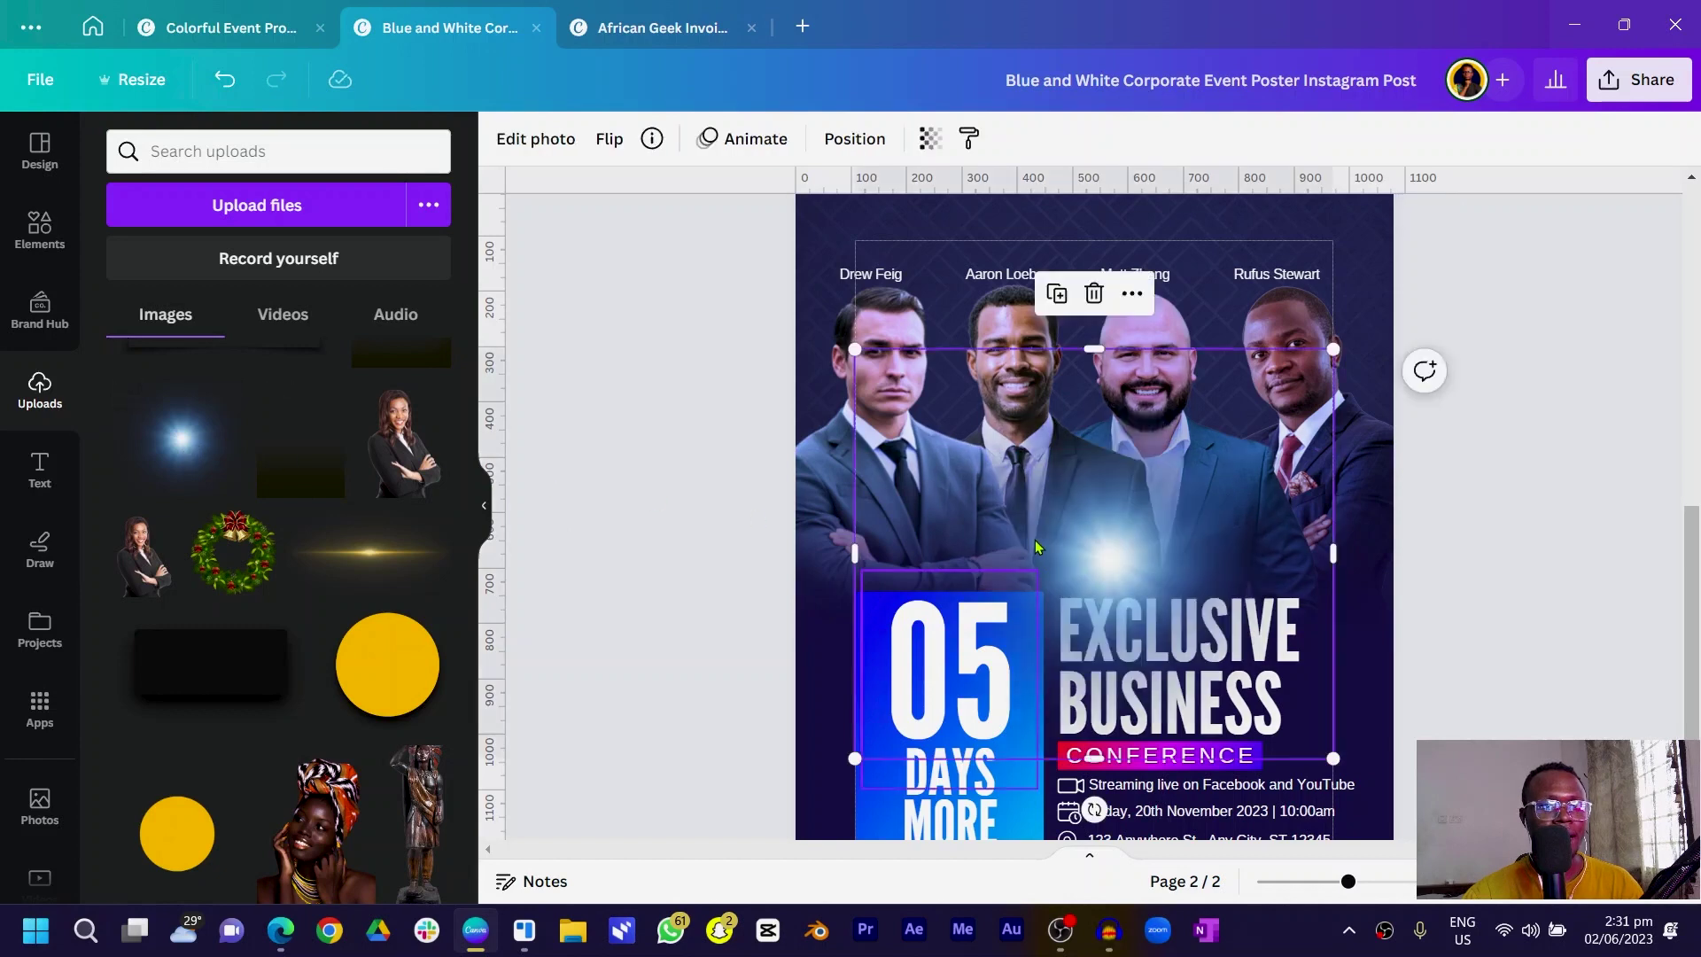
{"action": "left_click_drag", "start_coordinate": [1037, 547], "coordinate": [1030, 369]}
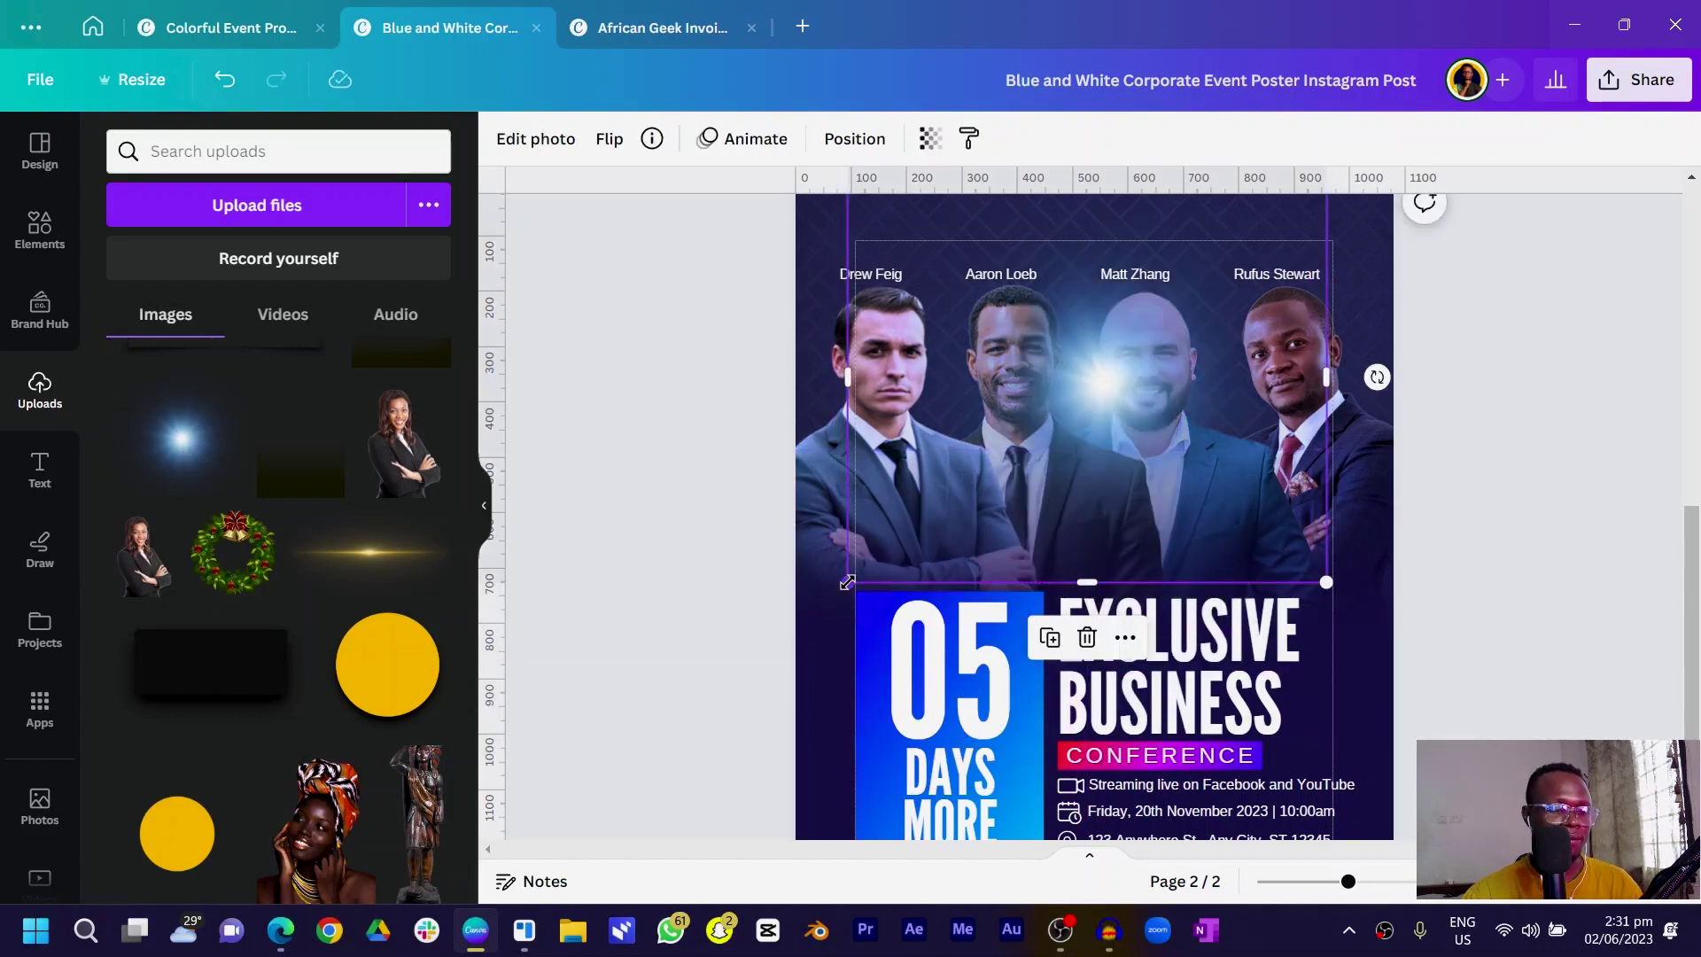
Enlarge the light flare to span the full page width and shorten its lower edge to just below the countdown card's top
{"action": "left_click_drag", "start_coordinate": [848, 582], "coordinate": [634, 764]}
{"action": "left_click_drag", "start_coordinate": [634, 413], "coordinate": [791, 461]}
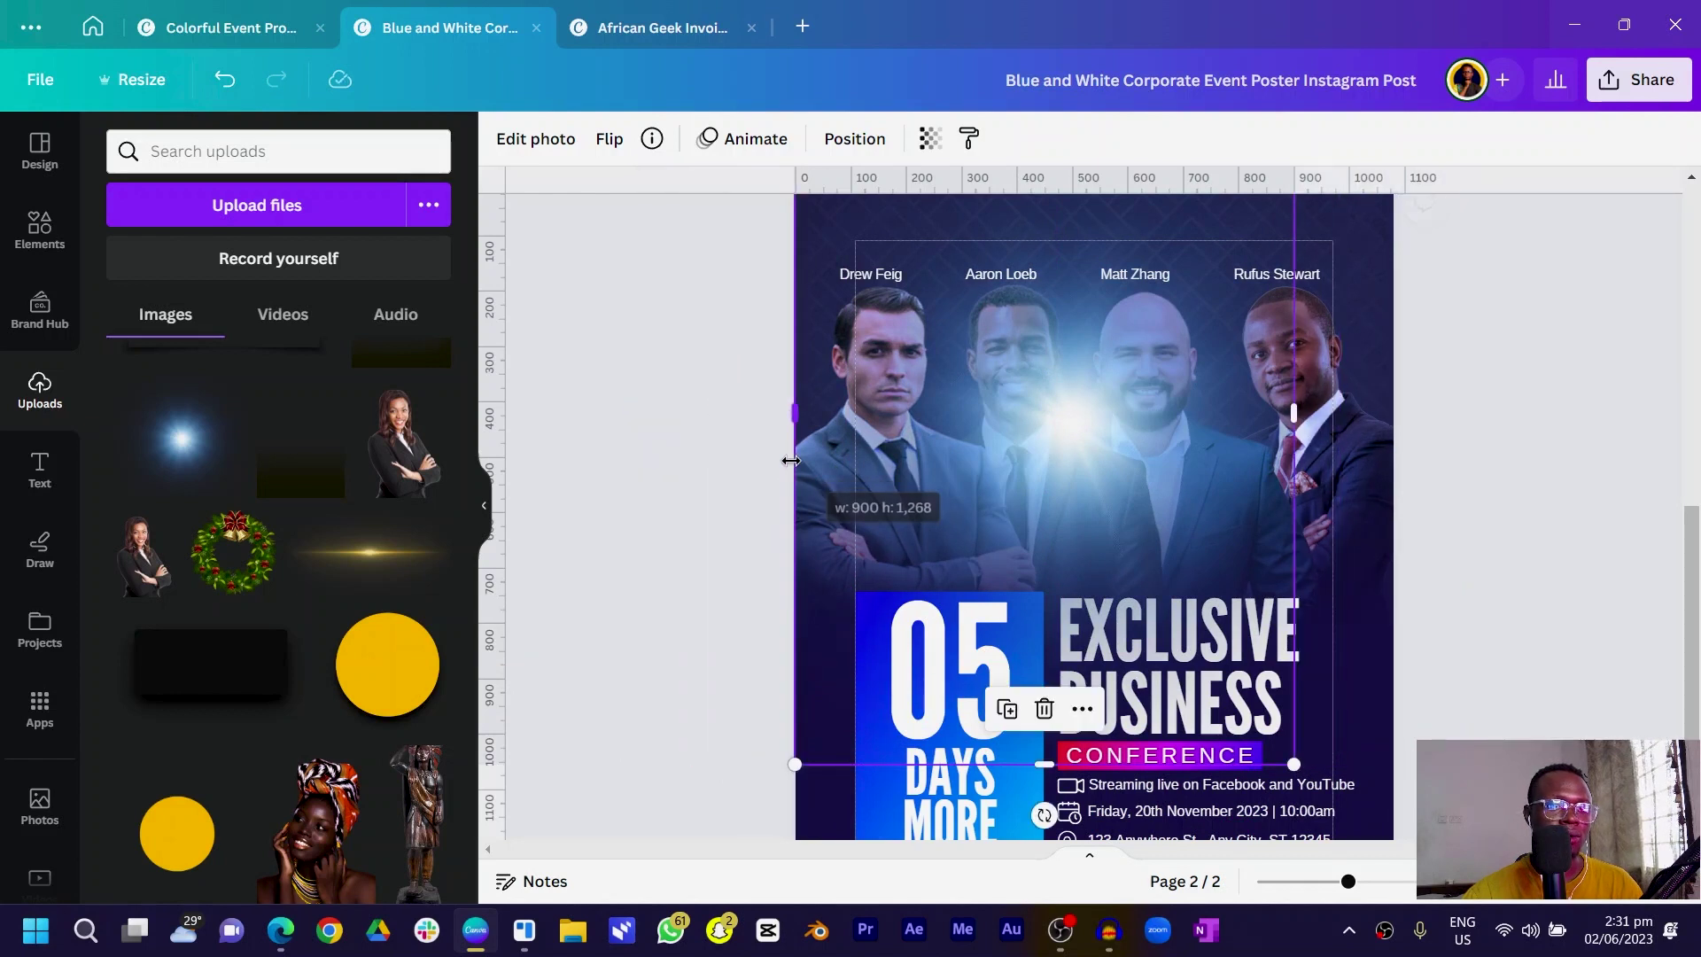
{"action": "left_click_drag", "start_coordinate": [1293, 413], "coordinate": [1393, 413]}
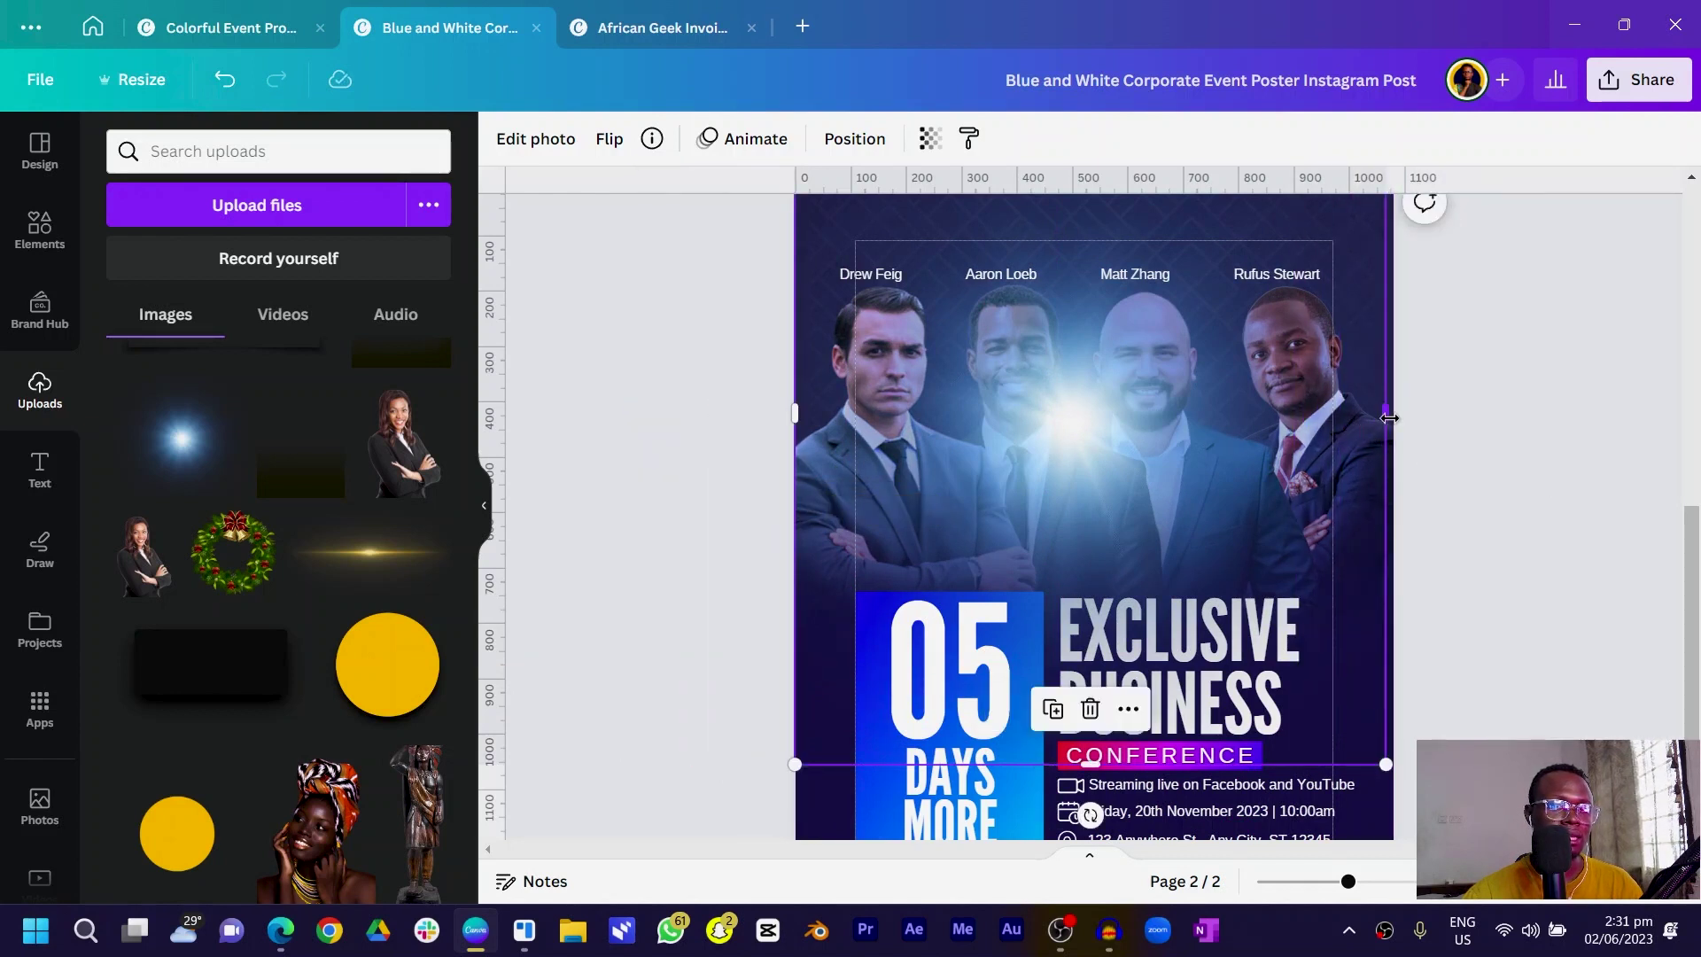
{"action": "left_click_drag", "start_coordinate": [1070, 765], "coordinate": [1038, 624]}
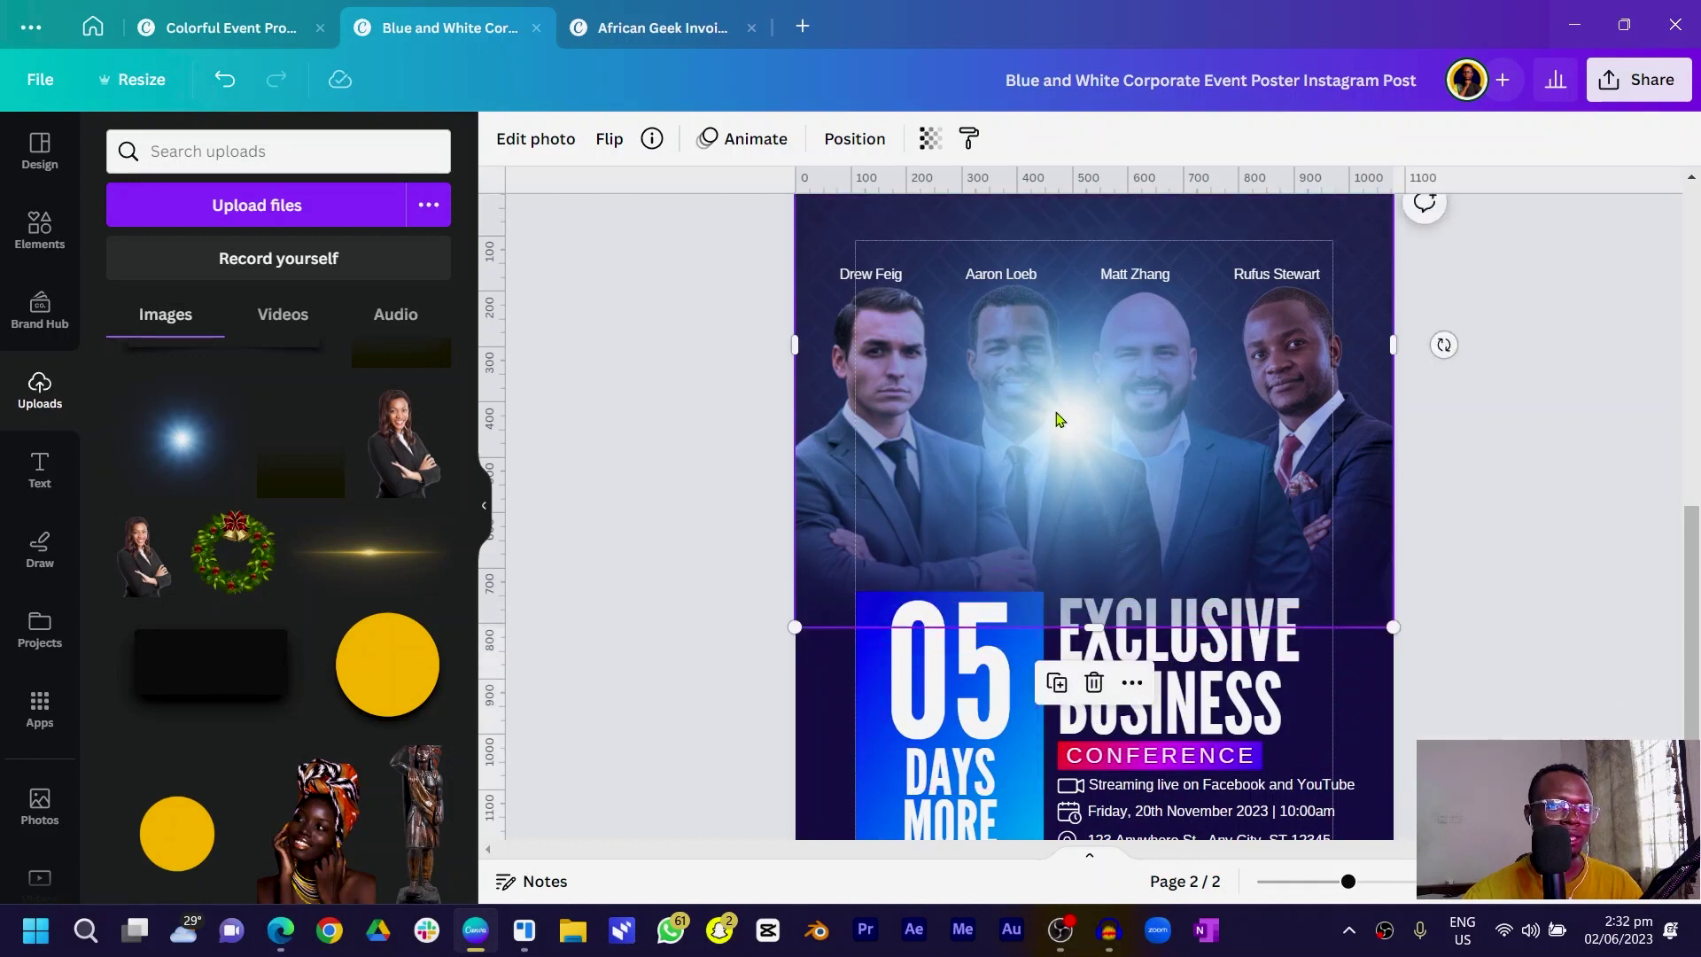
Apply the Blur effect to the light flare at an intensity of about 83
{"action": "left_click", "coordinate": [530, 146]}
{"action": "scroll", "coordinate": [408, 576], "scroll_direction": "down", "scroll_amount": 2}
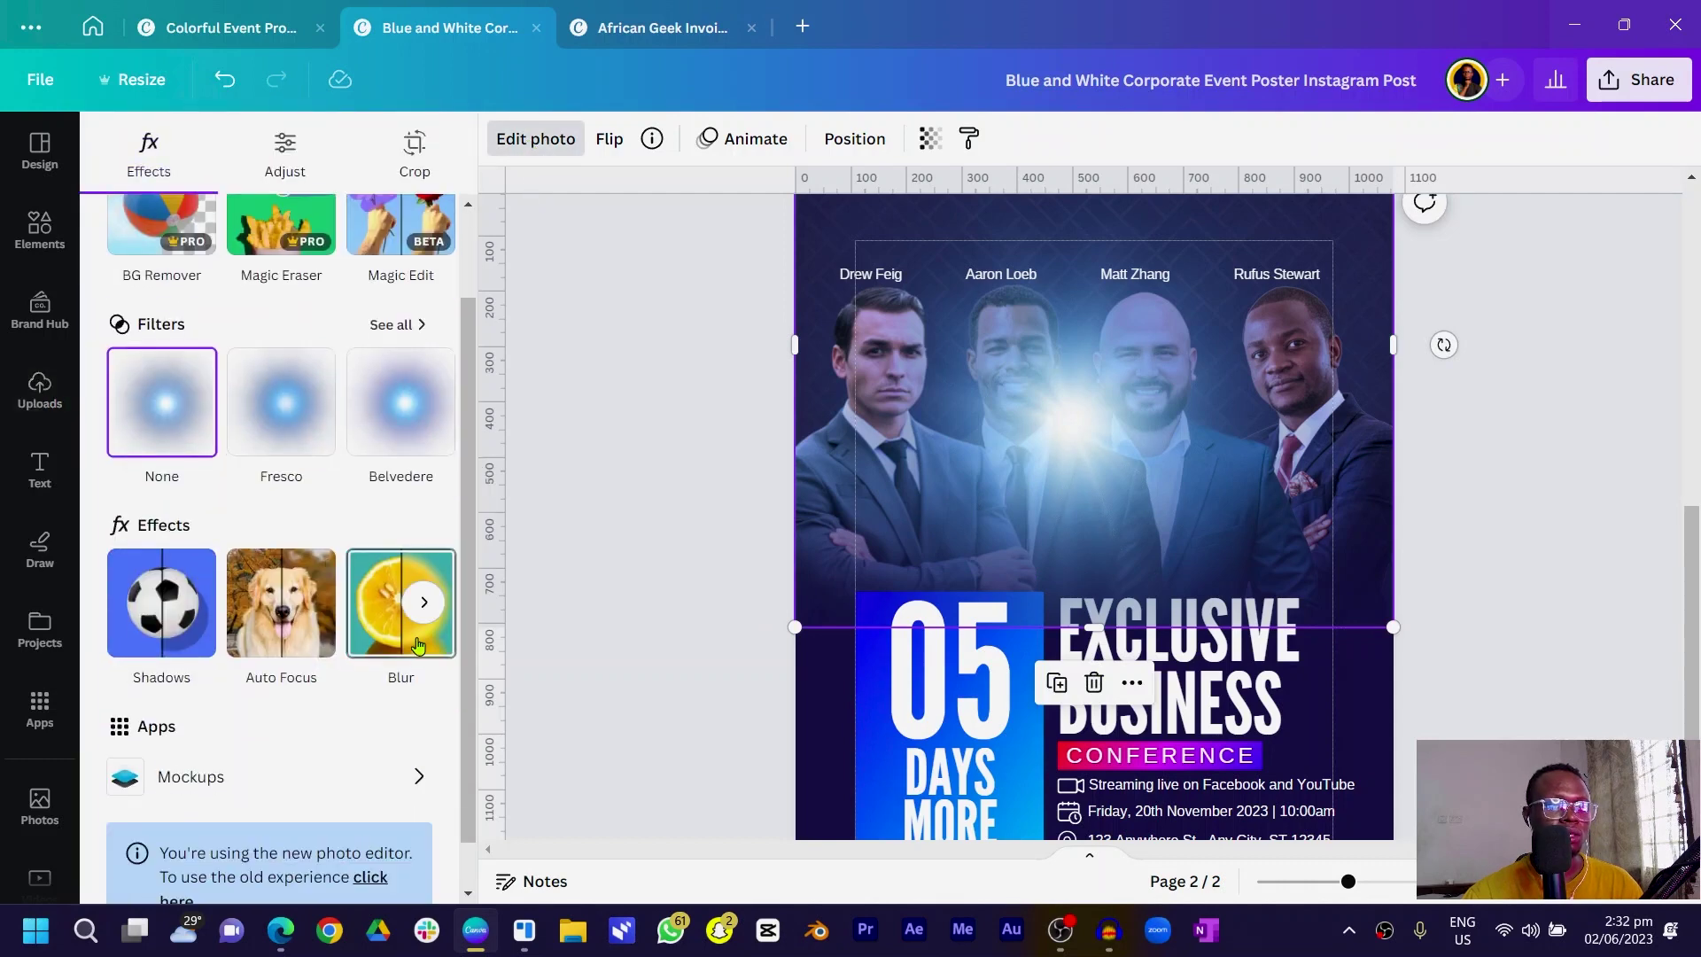
{"action": "left_click", "coordinate": [409, 612]}
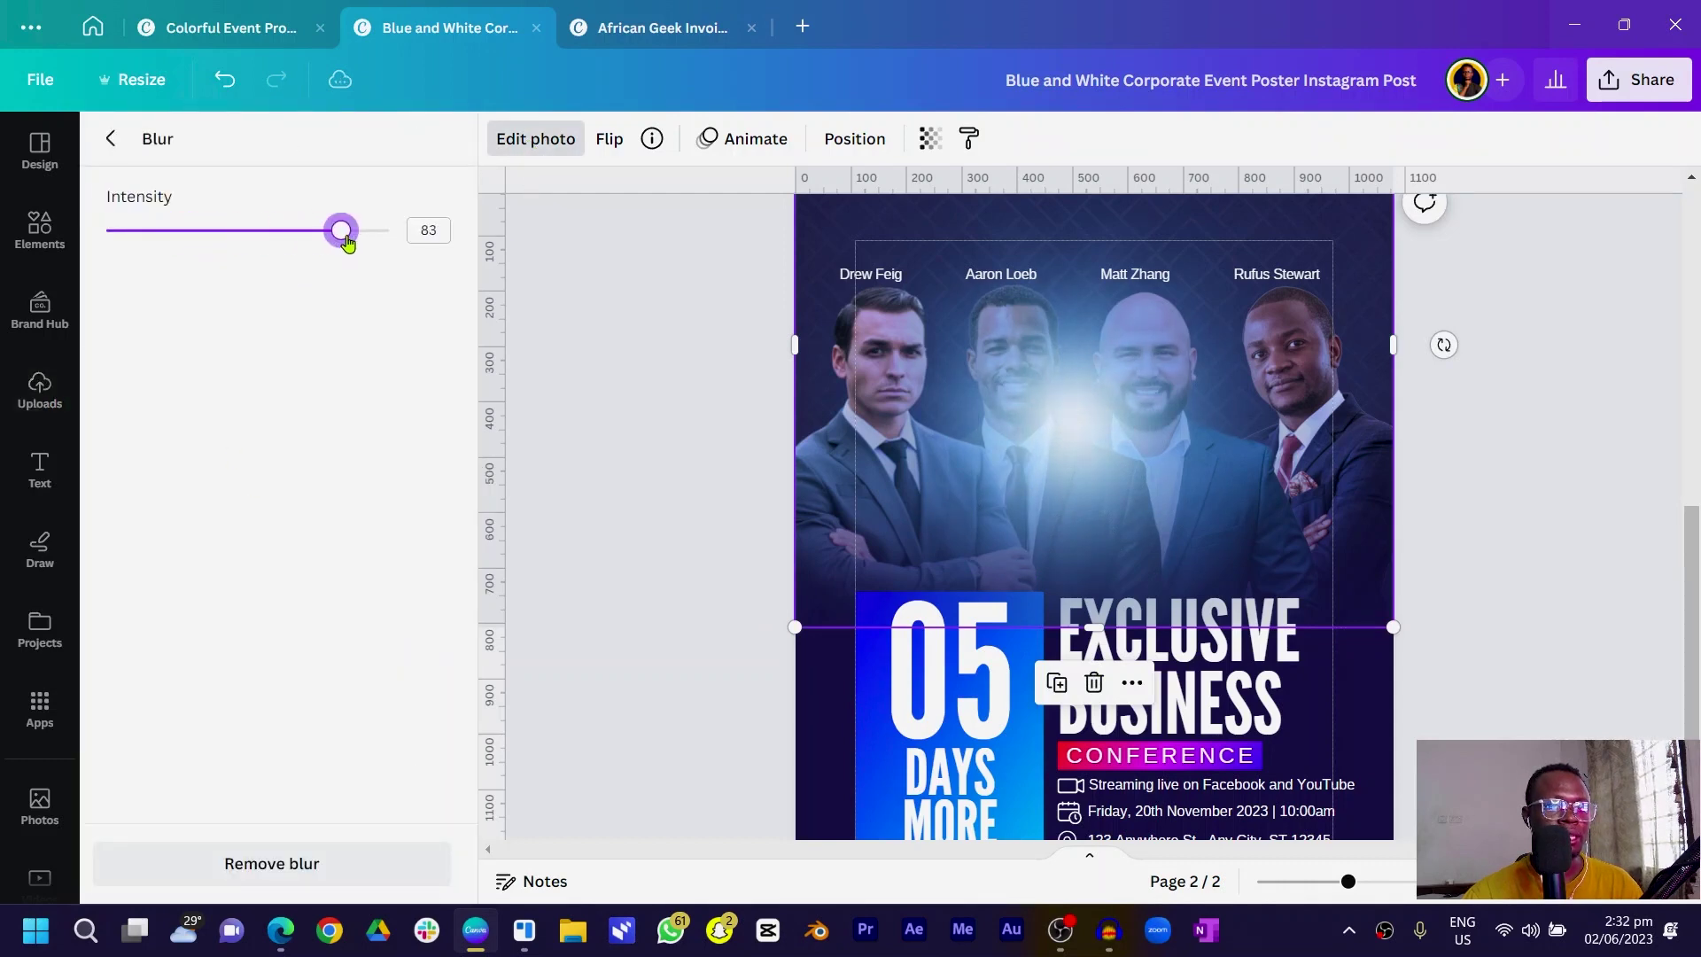
{"action": "left_click", "coordinate": [675, 394]}
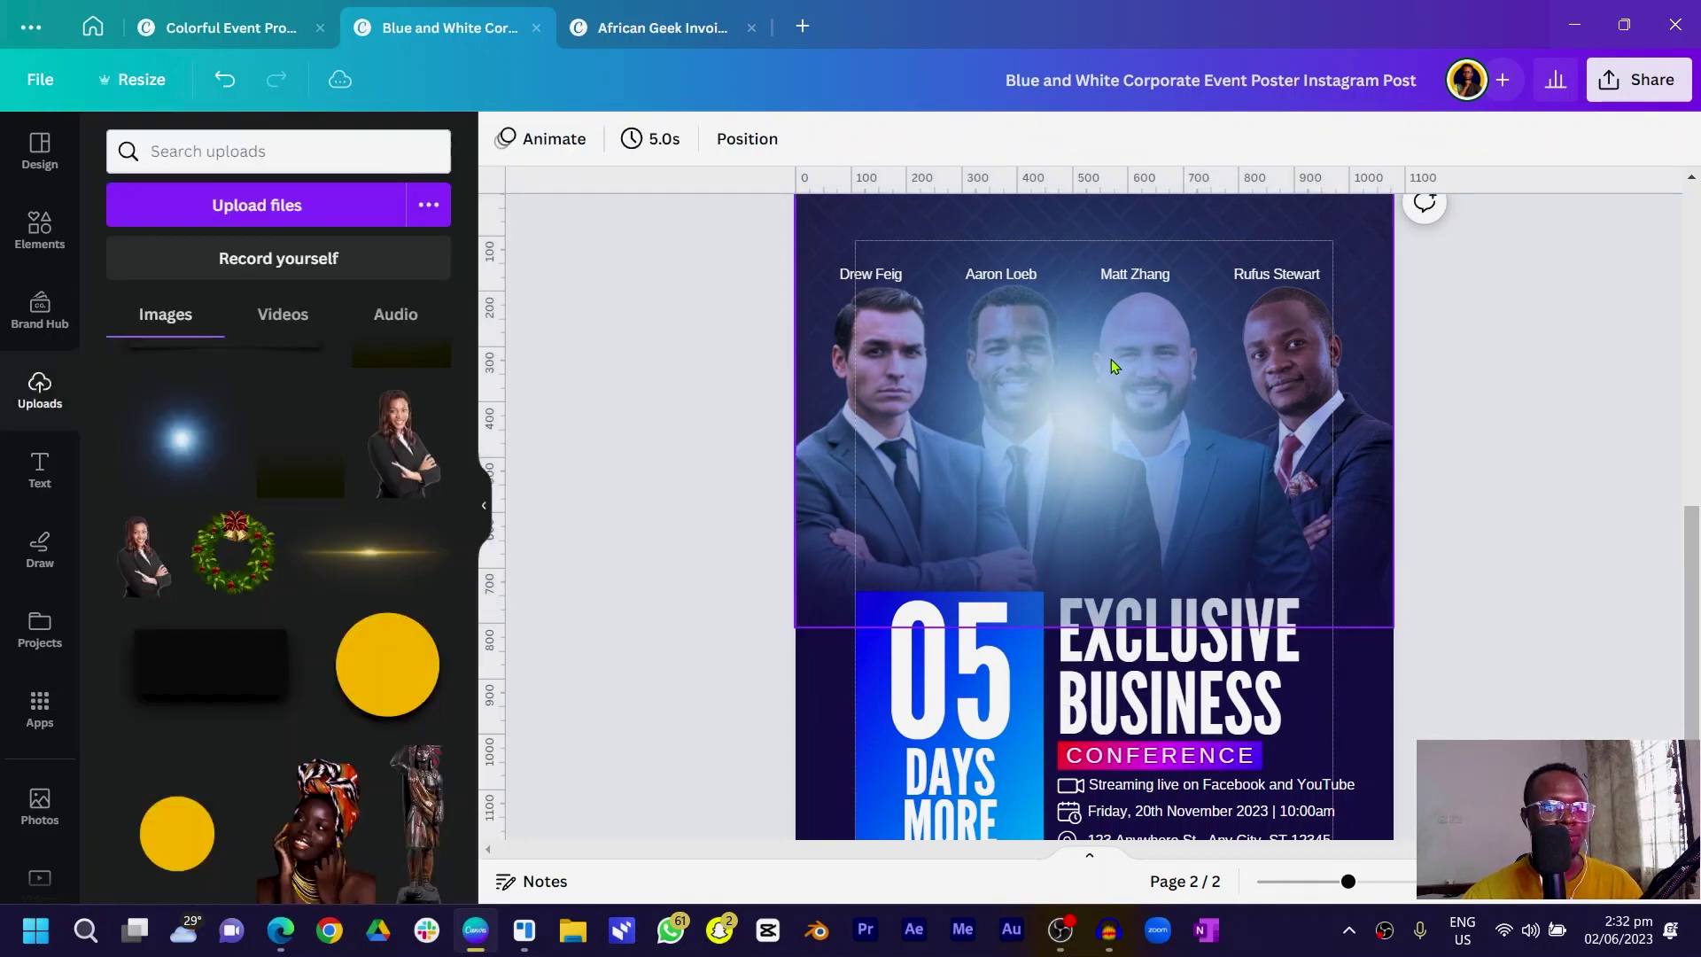
Move the light flare's layer behind the four men's photos, directly above the background texture
{"action": "left_click", "coordinate": [1031, 459]}
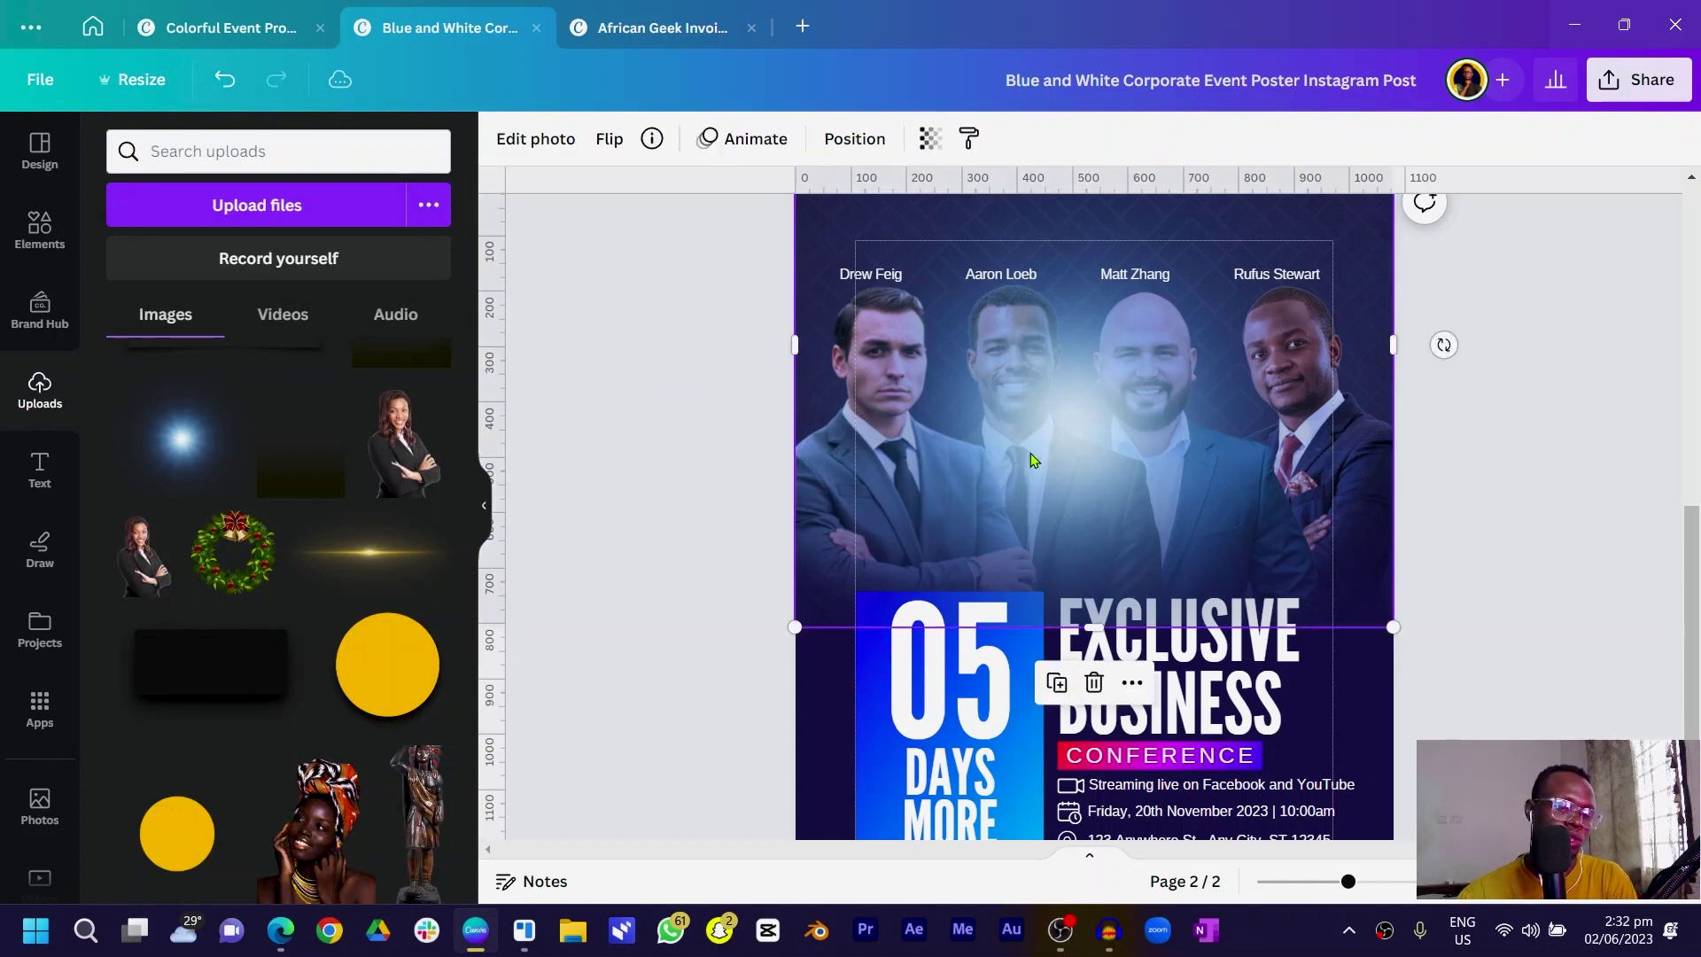
{"action": "right_click", "coordinate": [1101, 396]}
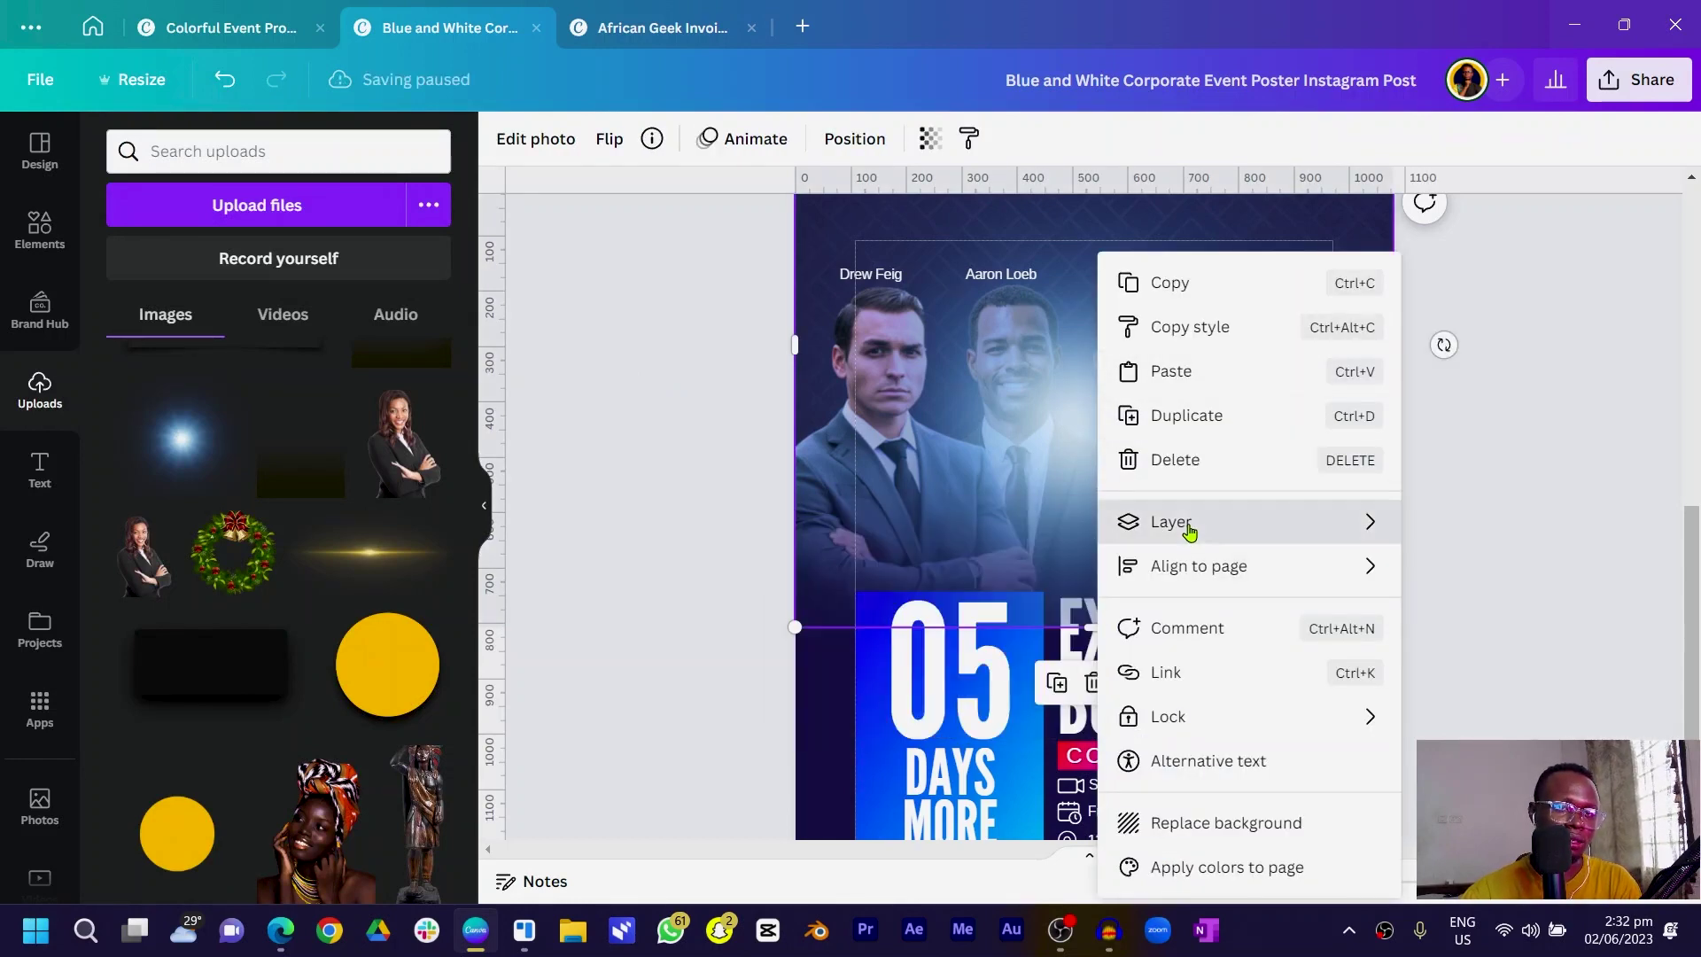
{"action": "mouse_move", "coordinate": [1185, 521]}
{"action": "left_click", "coordinate": [946, 720]}
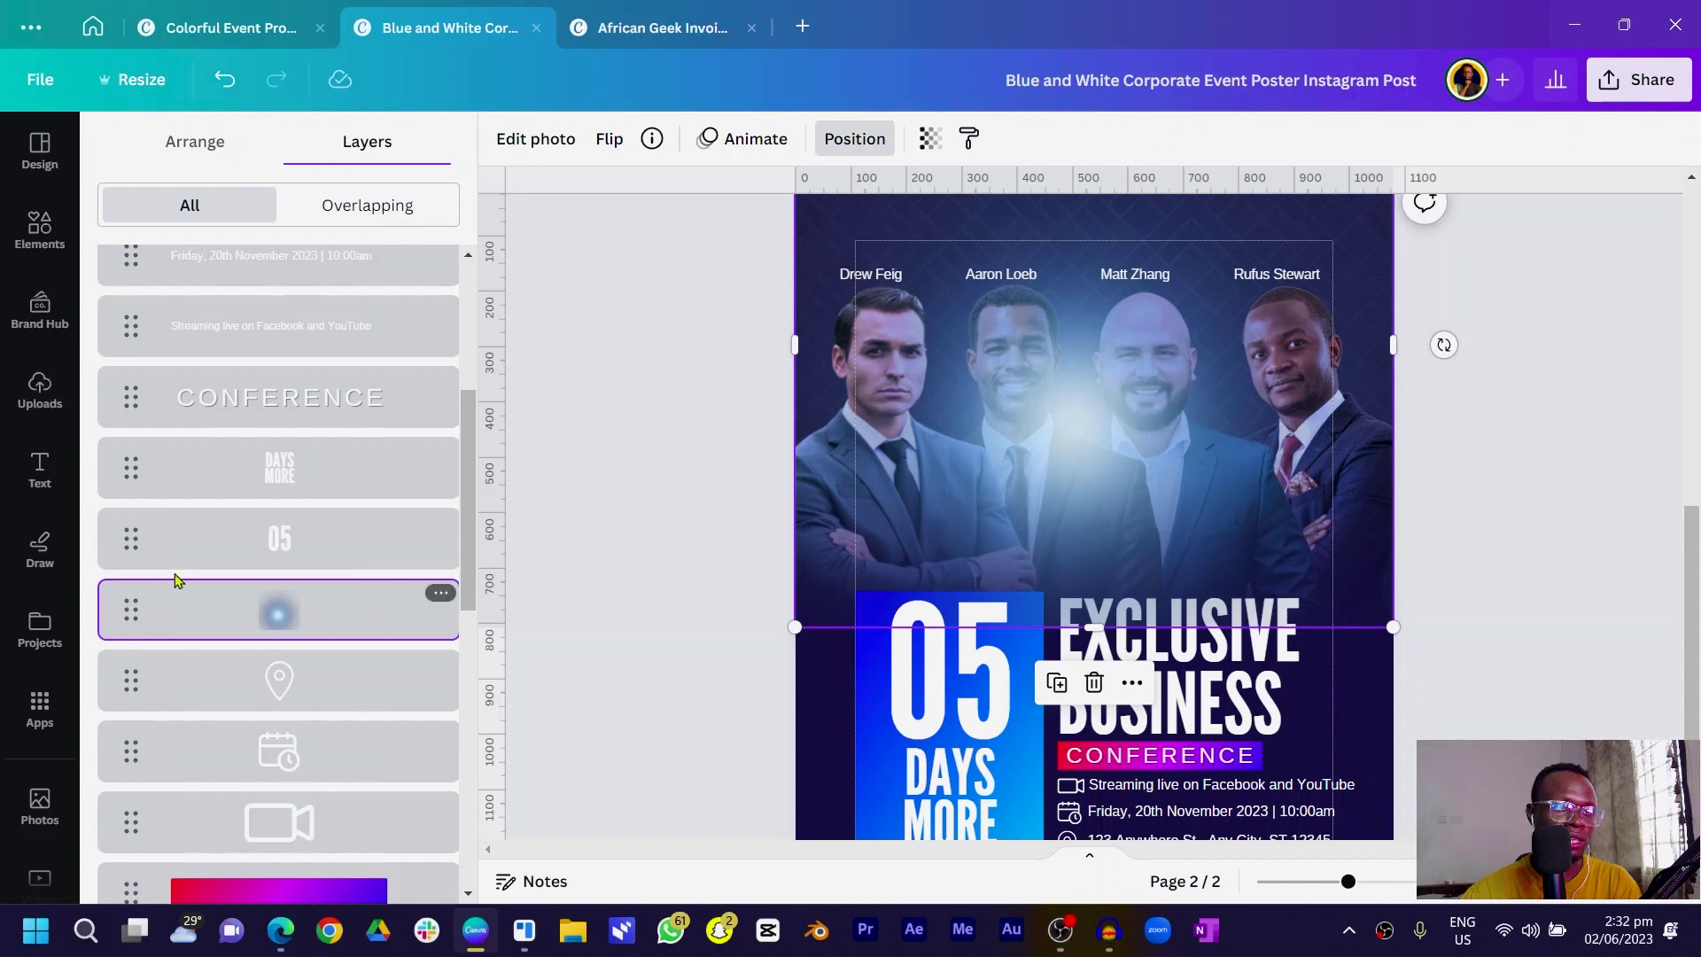
{"action": "scroll", "coordinate": [297, 496], "scroll_direction": "down", "scroll_amount": 3}
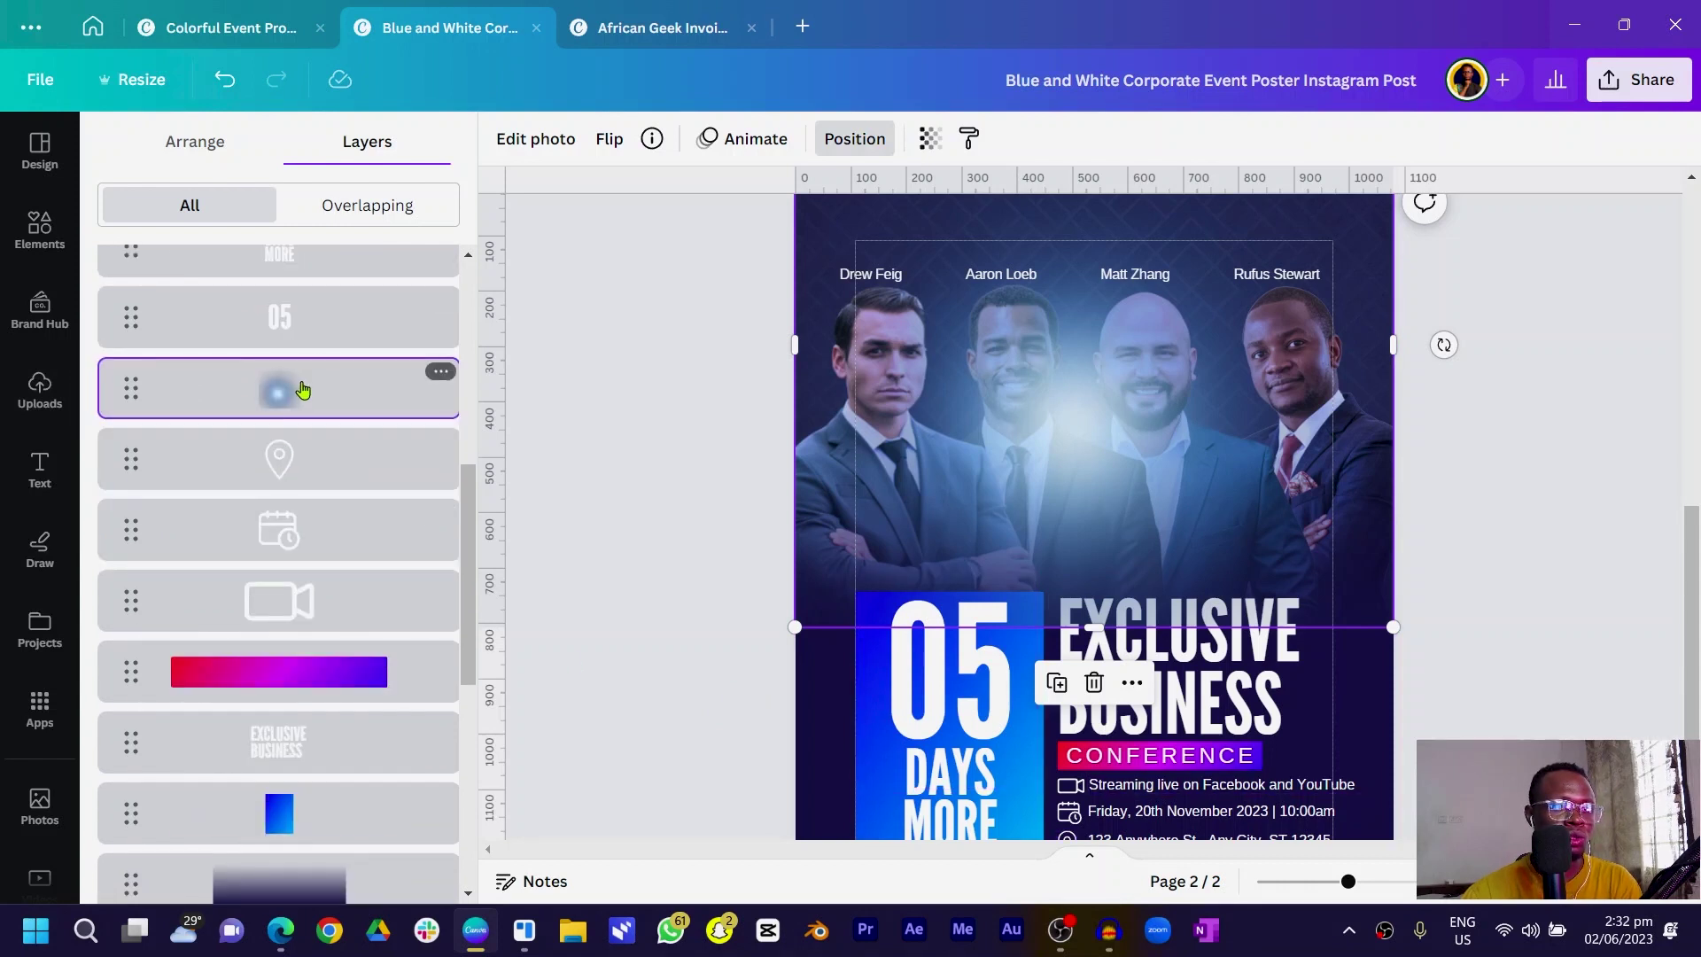
{"action": "left_click_drag", "start_coordinate": [302, 390], "coordinate": [314, 668]}
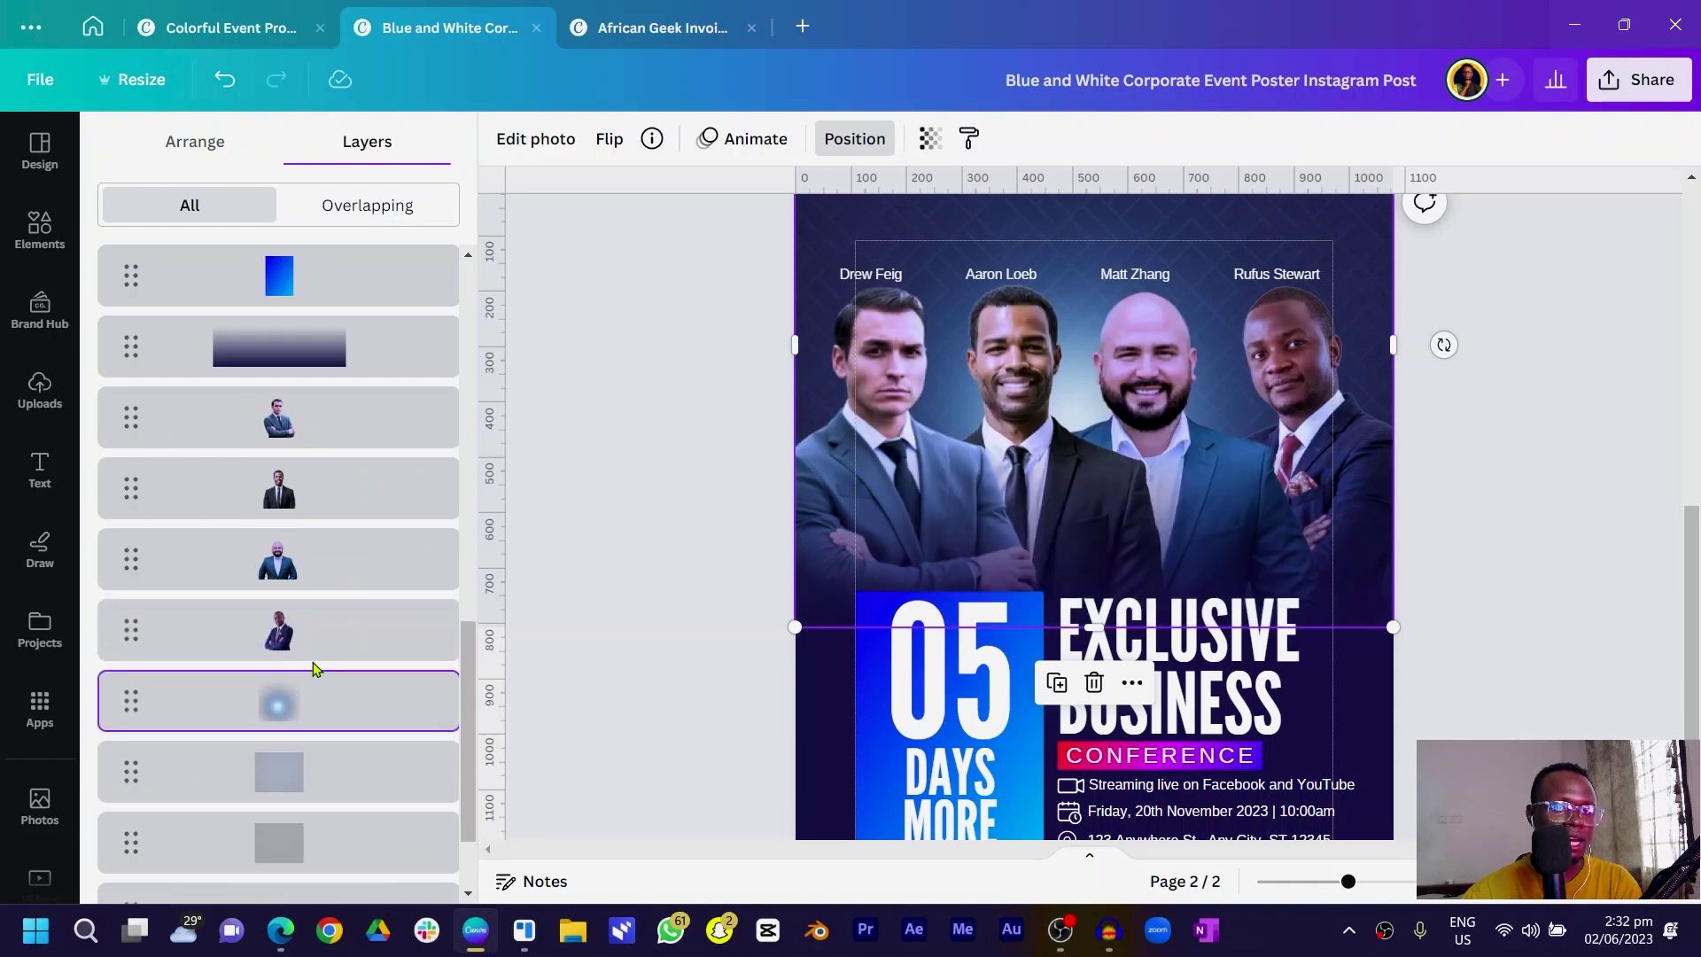
{"action": "left_click", "coordinate": [656, 544]}
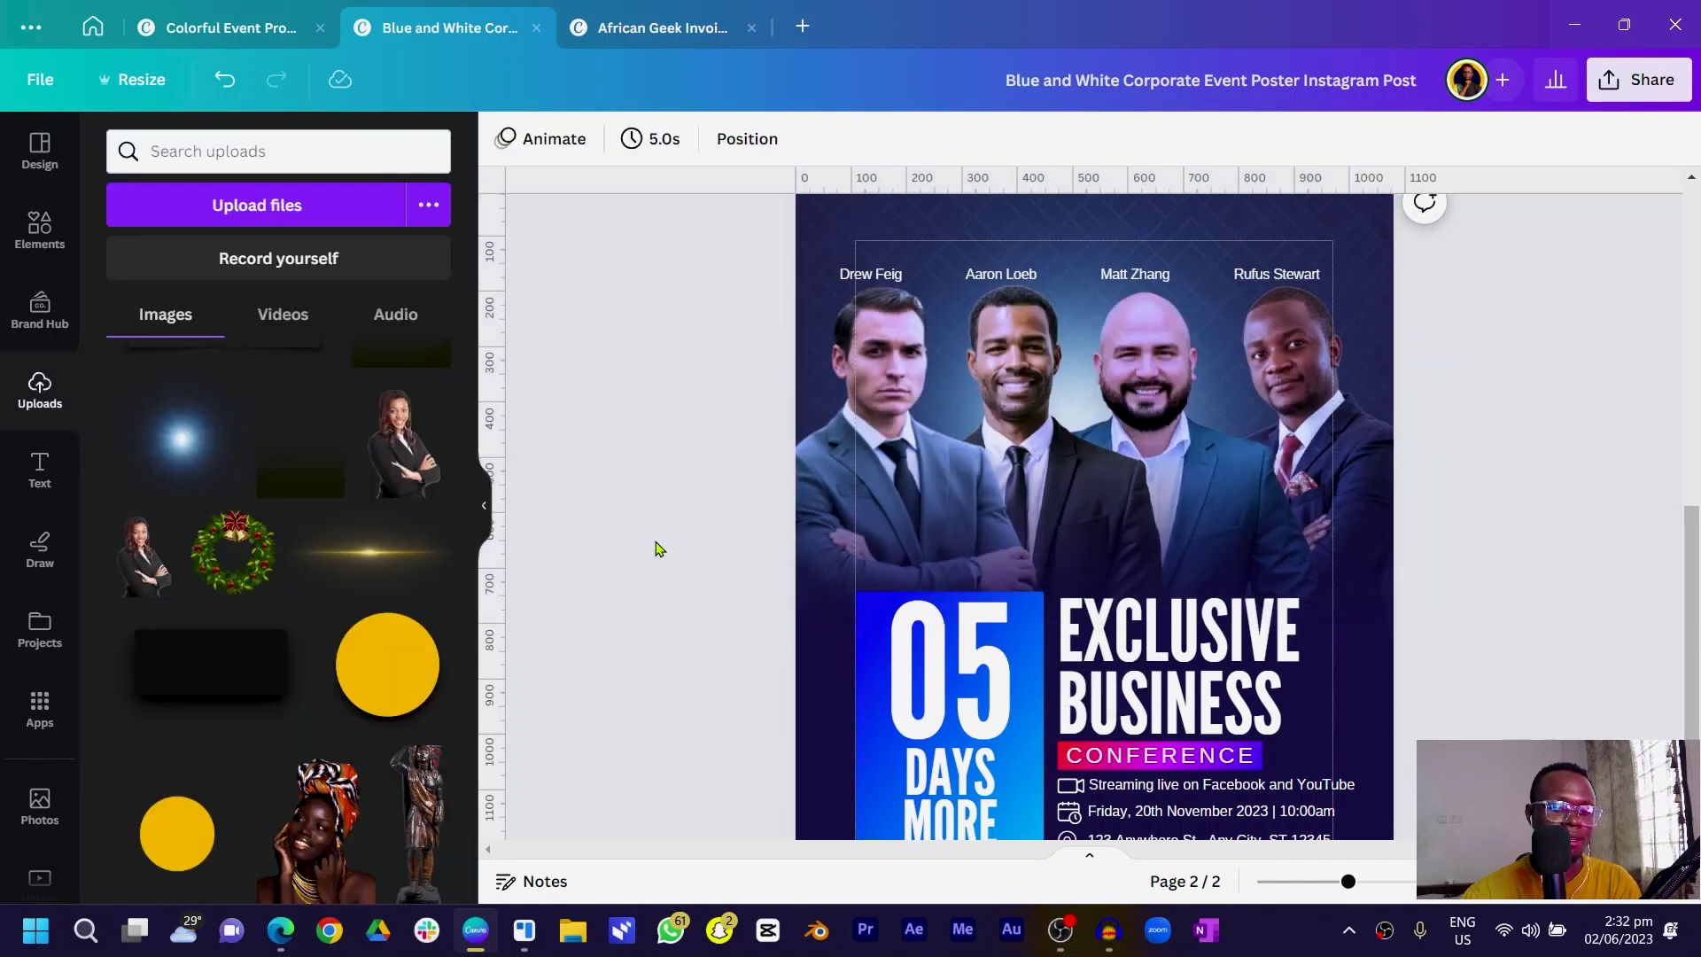
{"action": "scroll", "coordinate": [656, 544], "scroll_direction": "down", "scroll_amount": 3}
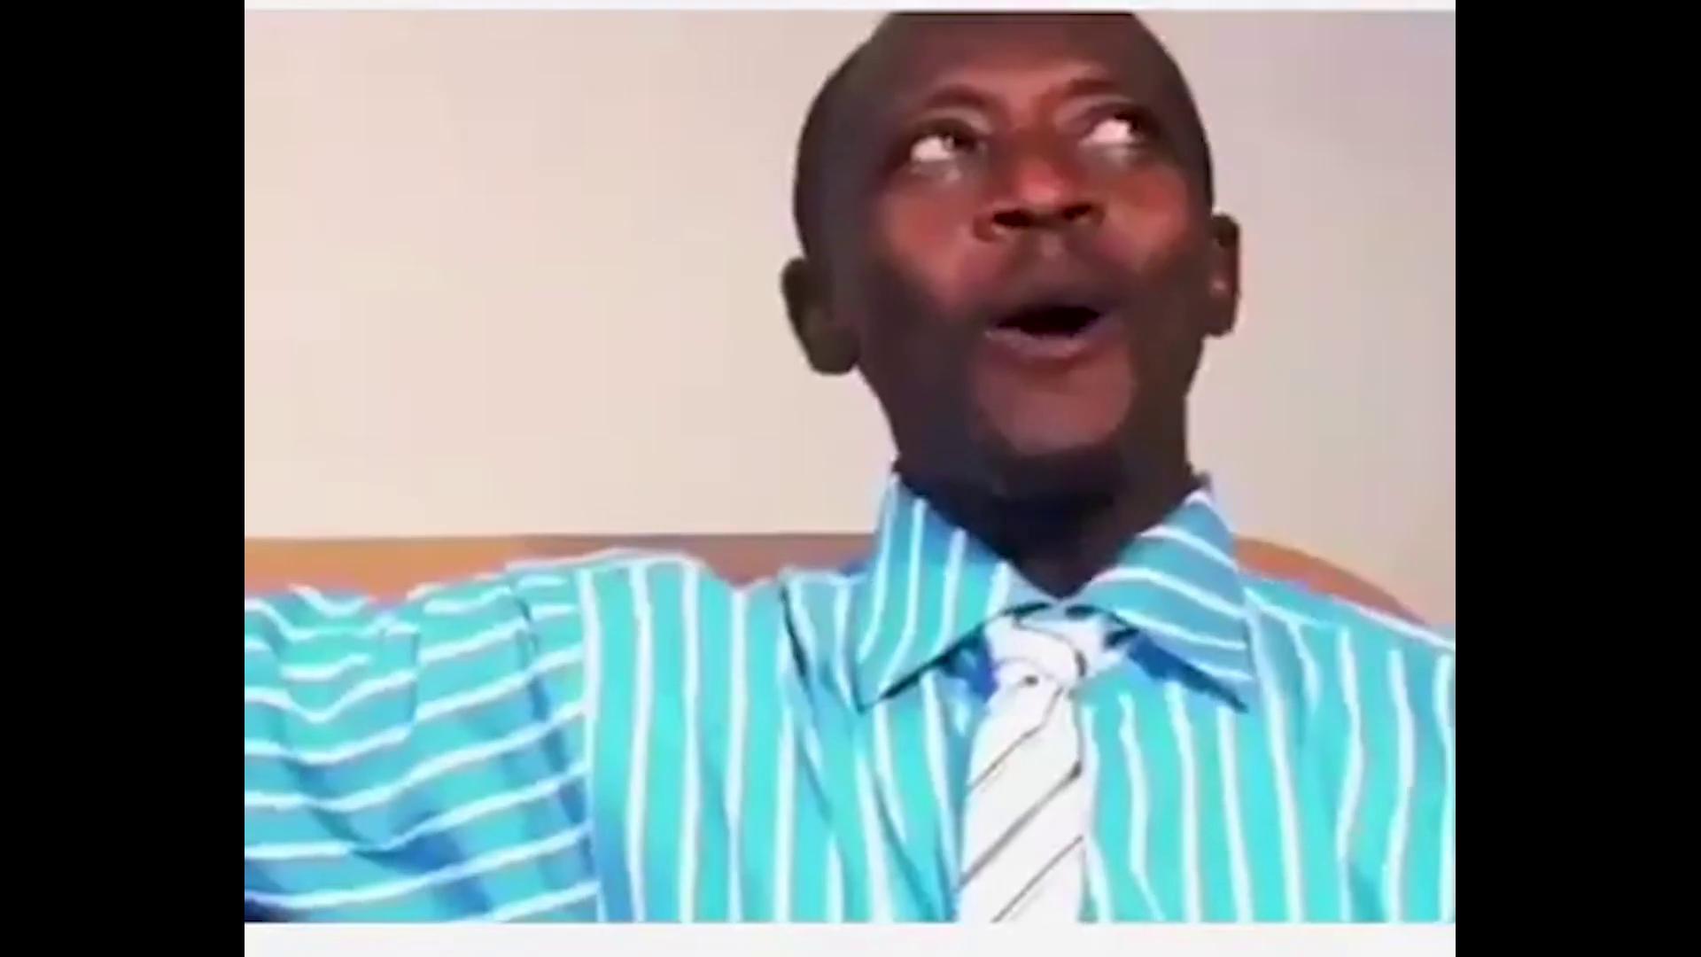